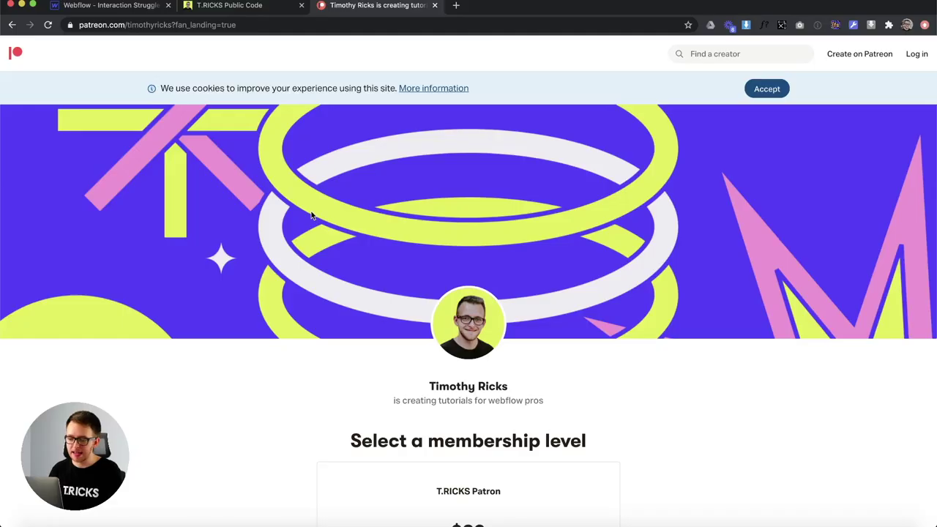
# Look through the creator's Patreon page, including the membership level, the goals and the locked recent posts
pyautogui.scroll(-5, 394, 291)
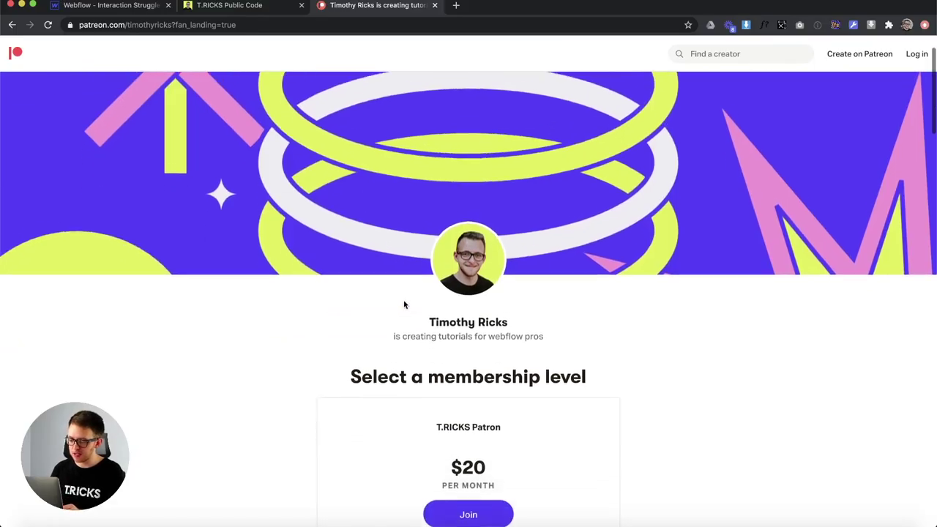
pyautogui.scroll(-6, 404, 304)
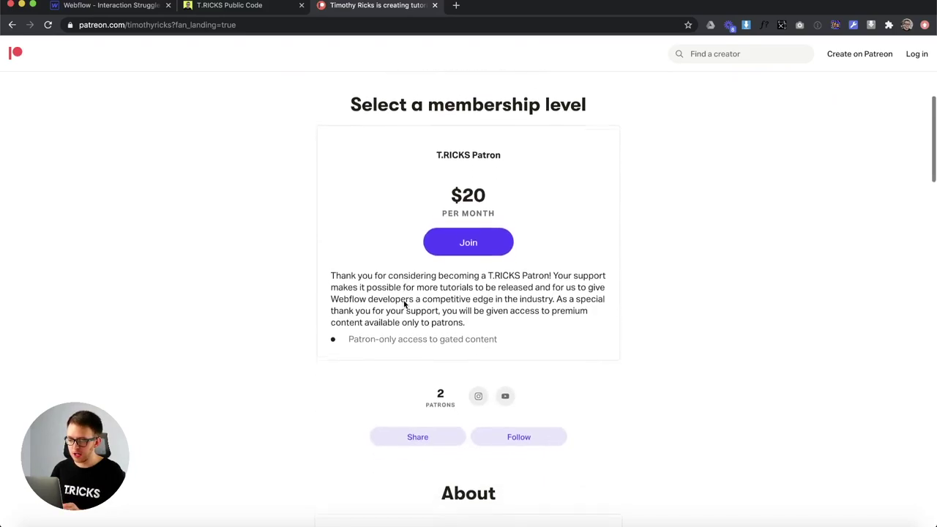
pyautogui.scroll(-8, 403, 304)
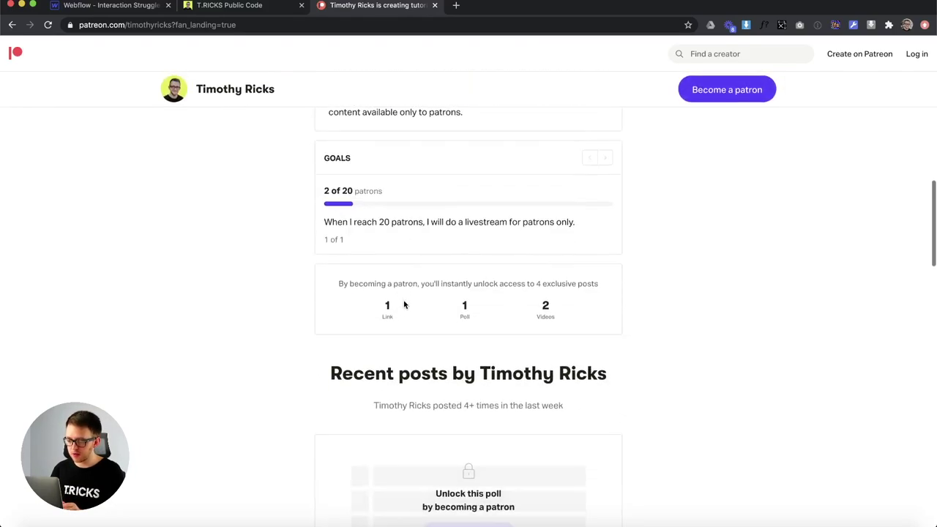
pyautogui.scroll(-10, 404, 304)
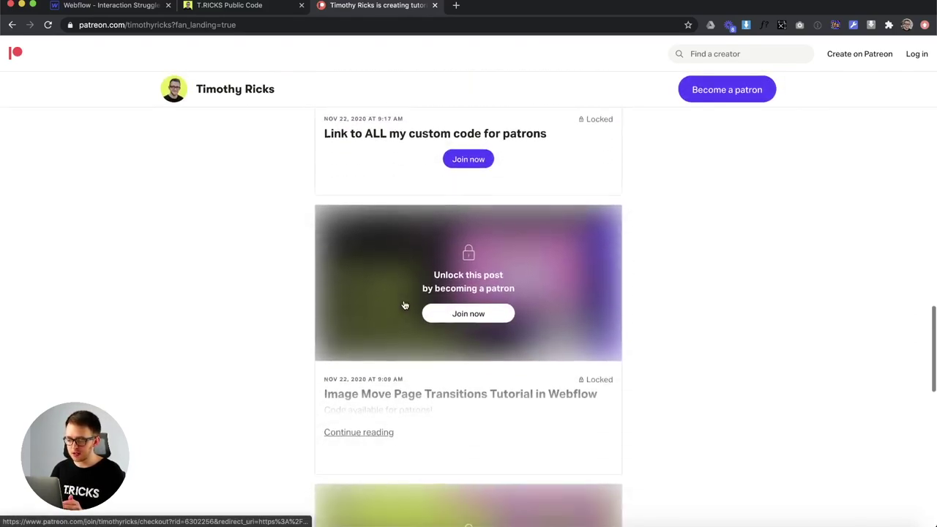
pyautogui.scroll(9, 766, 328)
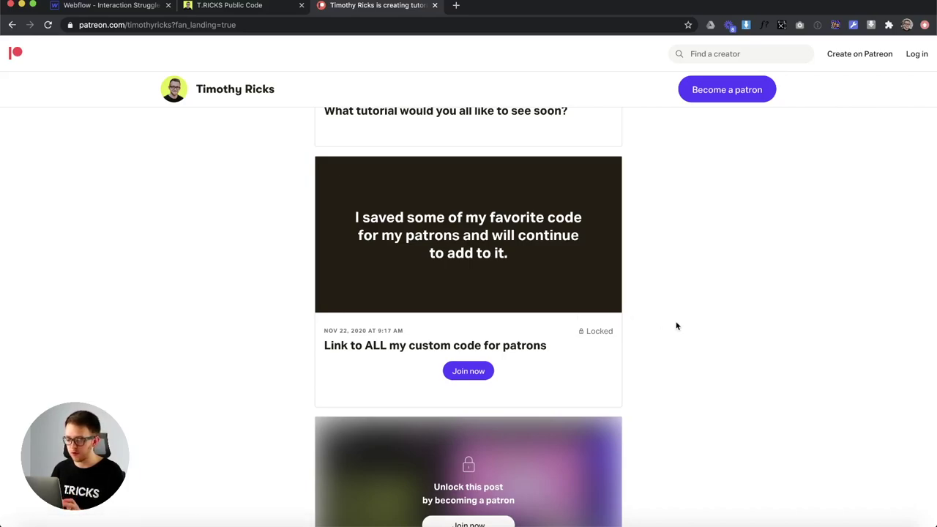
pyautogui.scroll(5, 677, 327)
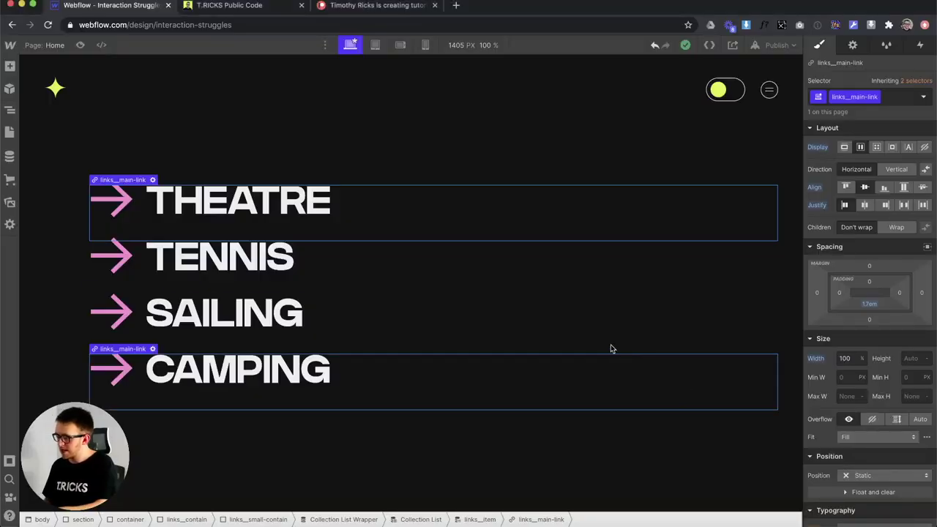
# Switch to the Webflow project, examine how the links section is nested around links__main-link, and select links__small-contain
pyautogui.click(595, 337)
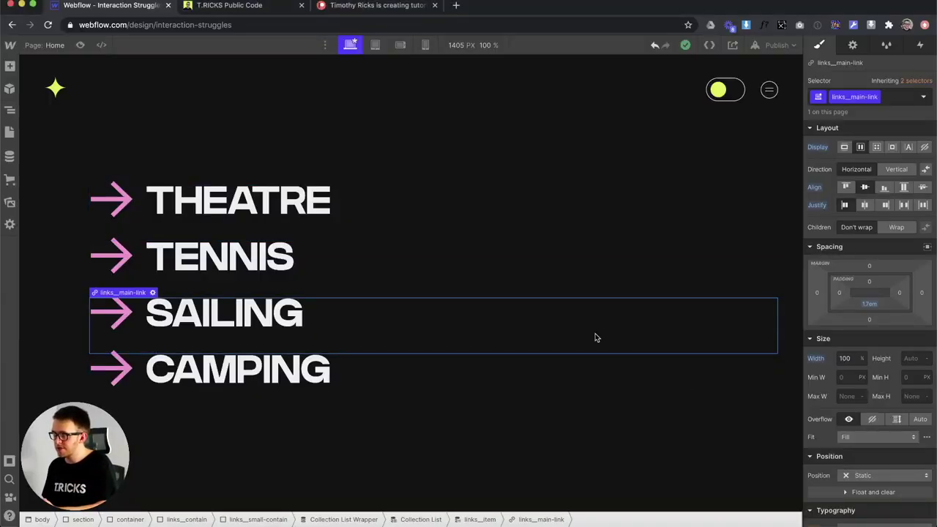
pyautogui.click(377, 208)
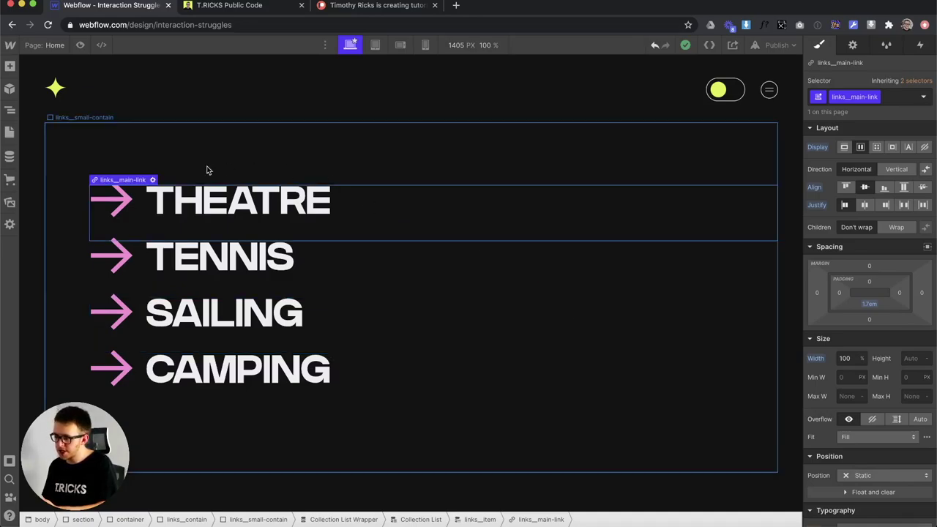
pyautogui.click(399, 265)
pyautogui.click(11, 111)
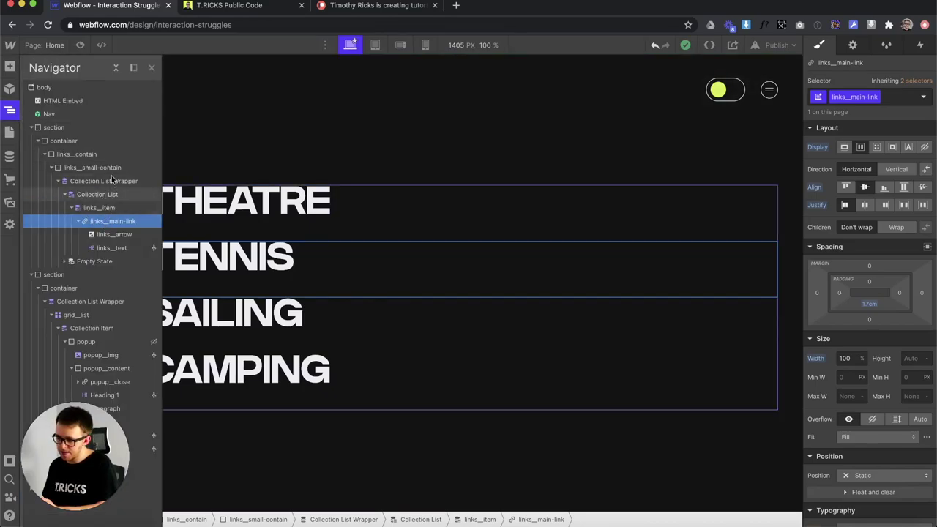
pyautogui.click(88, 155)
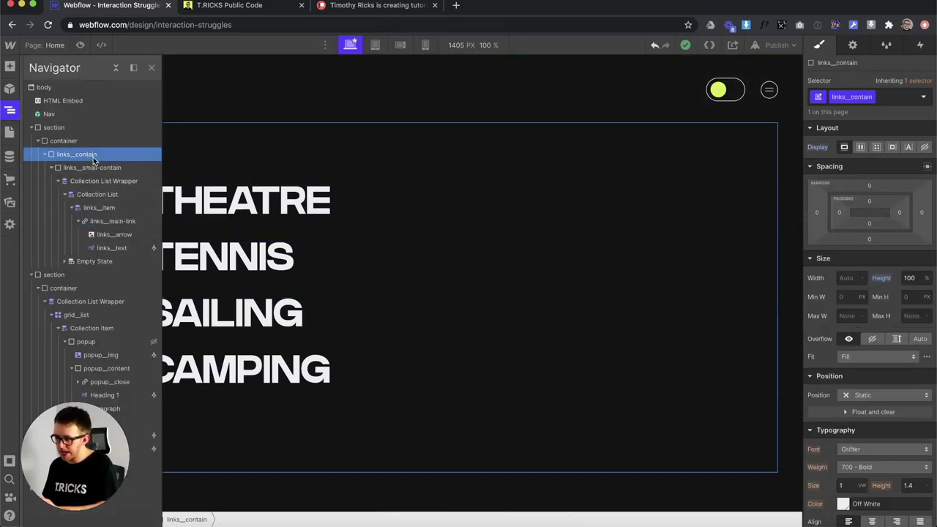
pyautogui.click(90, 167)
pyautogui.click(52, 167)
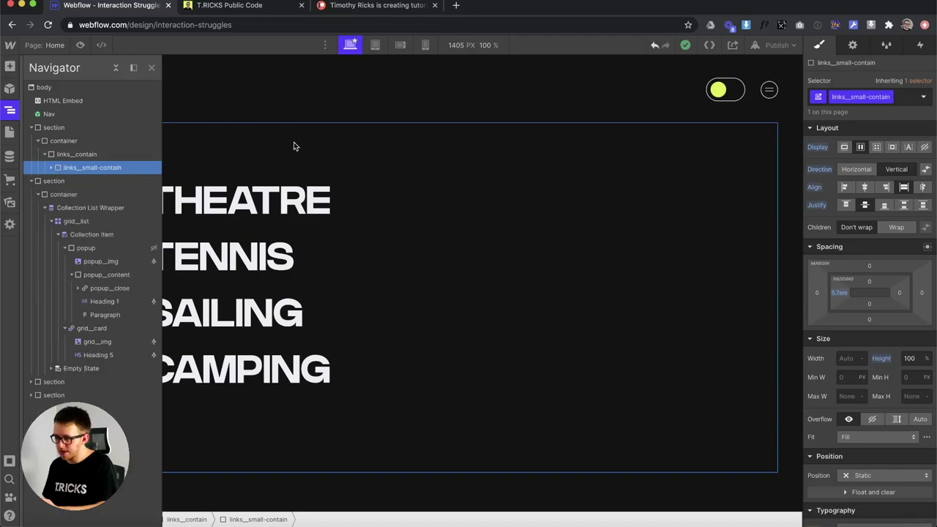
pyautogui.click(51, 167)
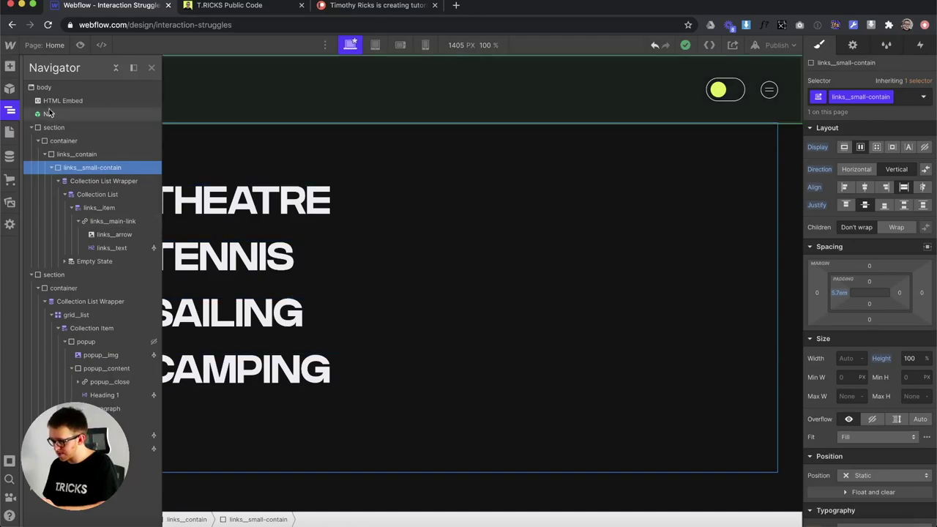
pyautogui.click(10, 109)
# Set the links__small-contain width to 50% and its left margin to auto
pyautogui.click(851, 359)
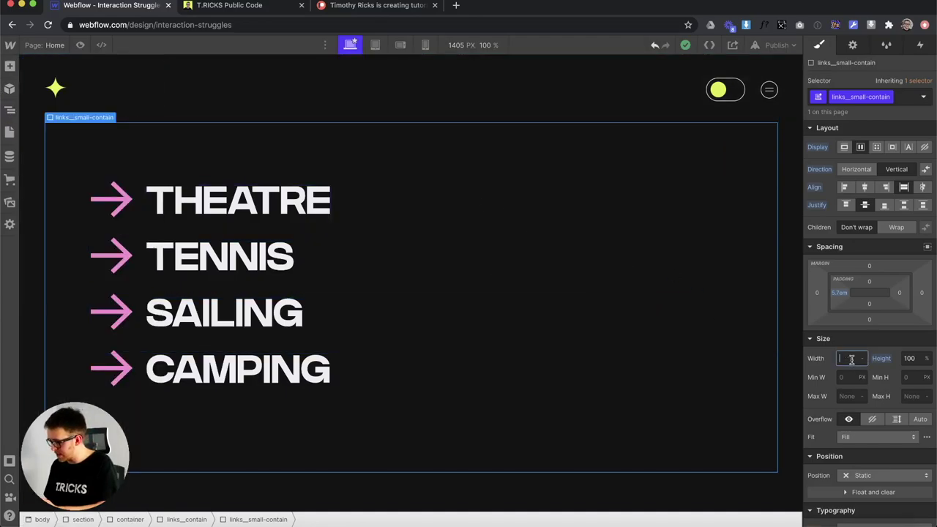
pyautogui.write('50%')
pyautogui.press('Return')
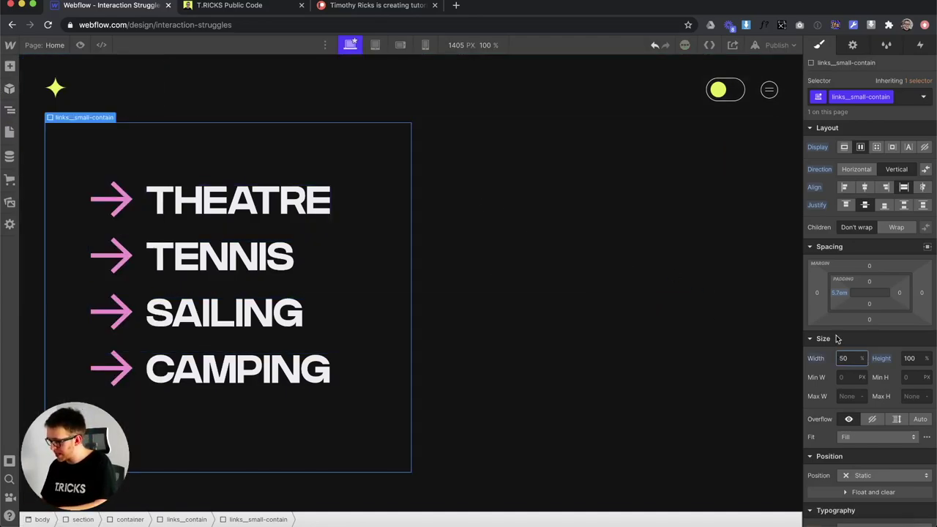
pyautogui.click(818, 294)
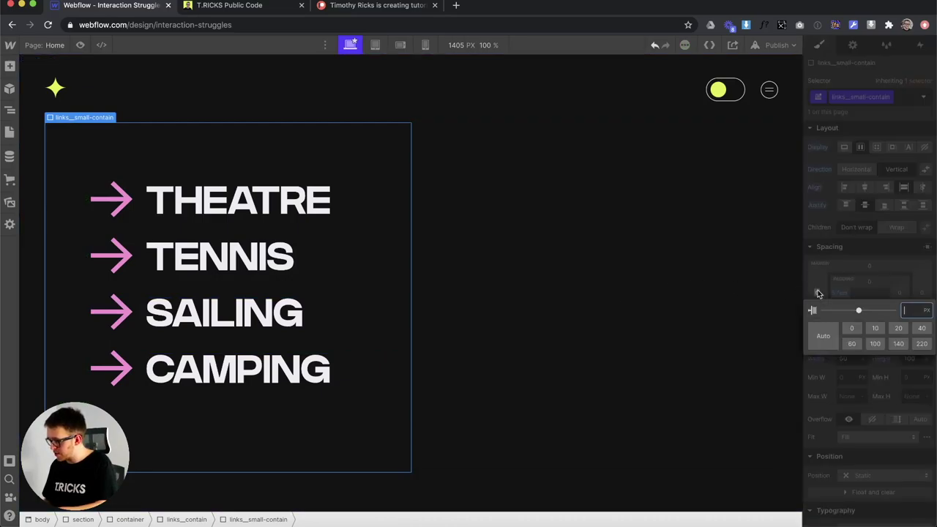
pyautogui.write('auto')
pyautogui.press('Return')
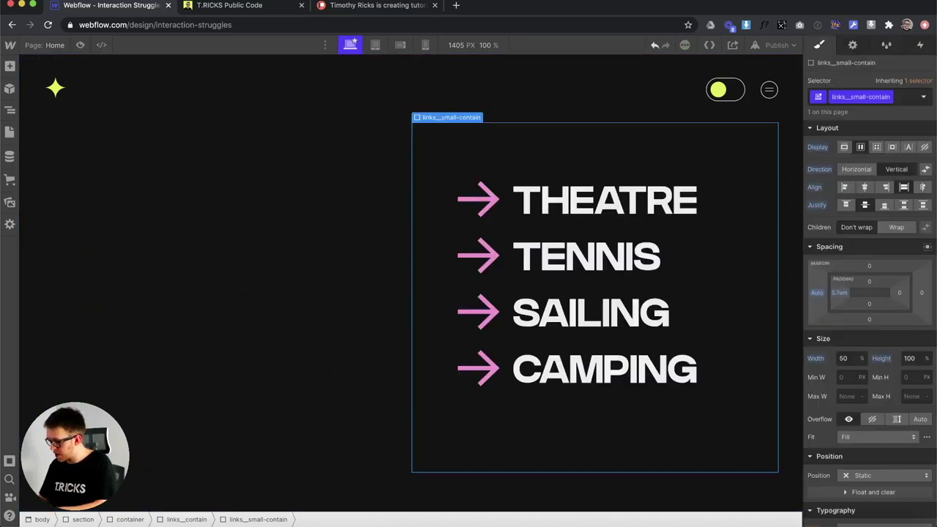
# Add an image inside links__main-link, between the arrow and the text, and give it the new class links__img
pyautogui.click(520, 259)
pyautogui.click(502, 273)
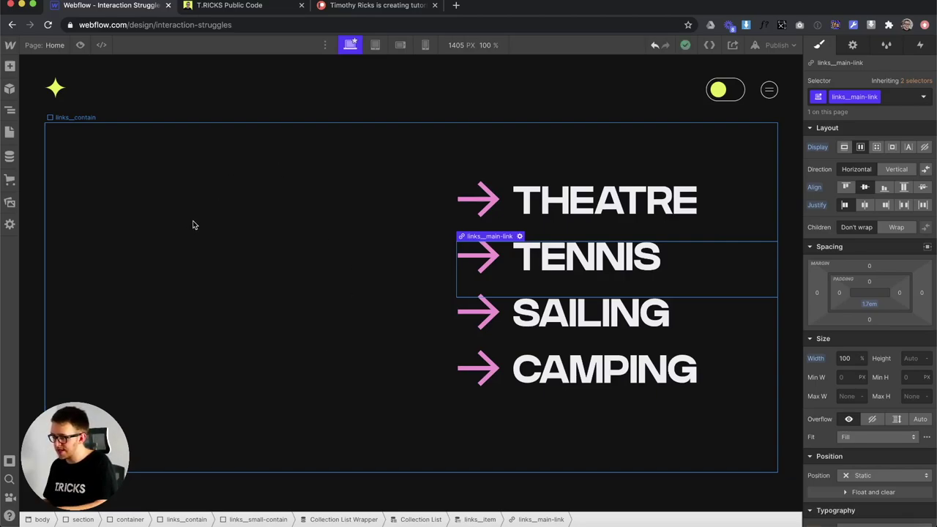
pyautogui.click(10, 66)
pyautogui.scroll(-5, 86, 335)
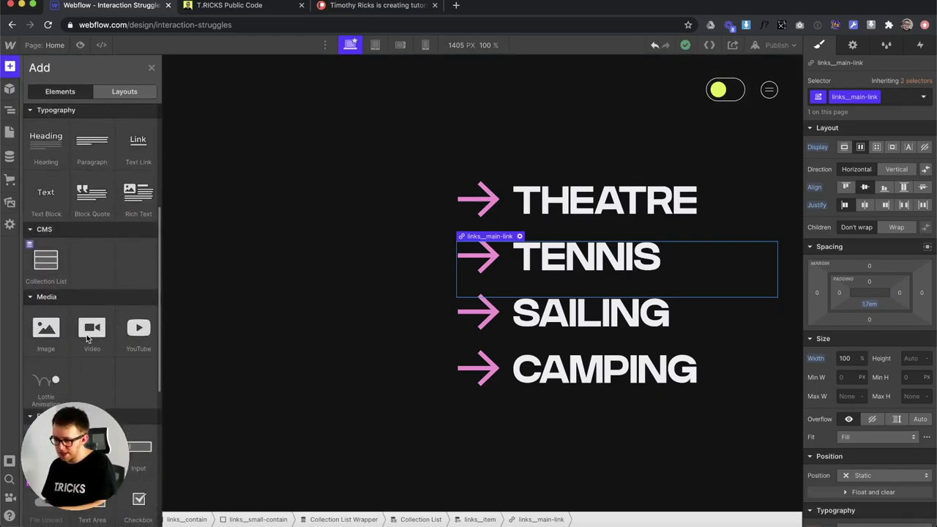
pyautogui.moveTo(45, 329); pyautogui.dragTo(552, 221)
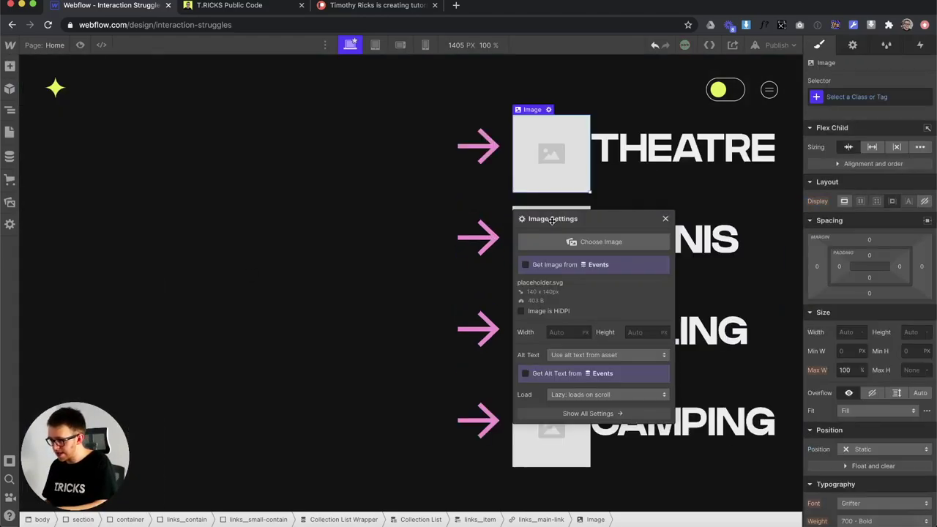
pyautogui.click(857, 97)
pyautogui.write('link')
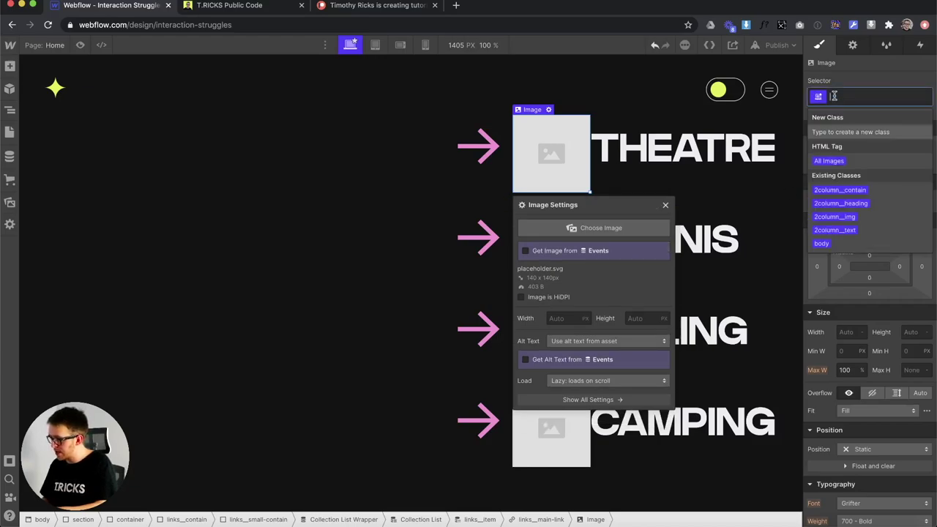
pyautogui.write('s__img')
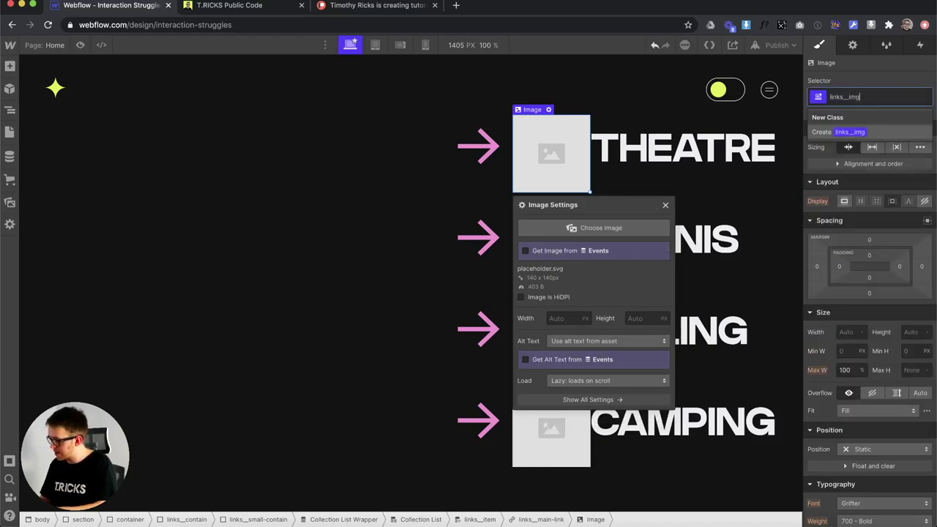
pyautogui.press('Return')
# Position links__img absolutely with the top-left preset and close its image settings
pyautogui.scroll(-4, 866, 319)
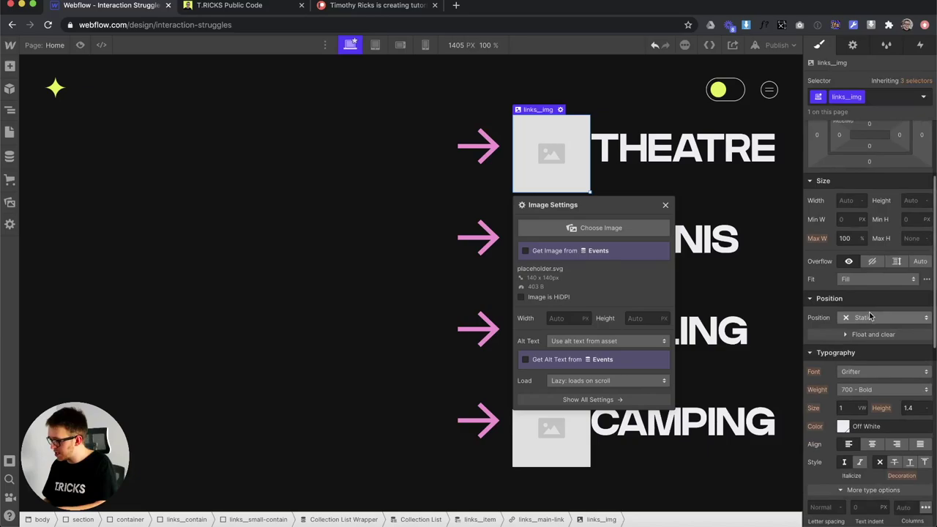
pyautogui.click(866, 318)
pyautogui.click(867, 344)
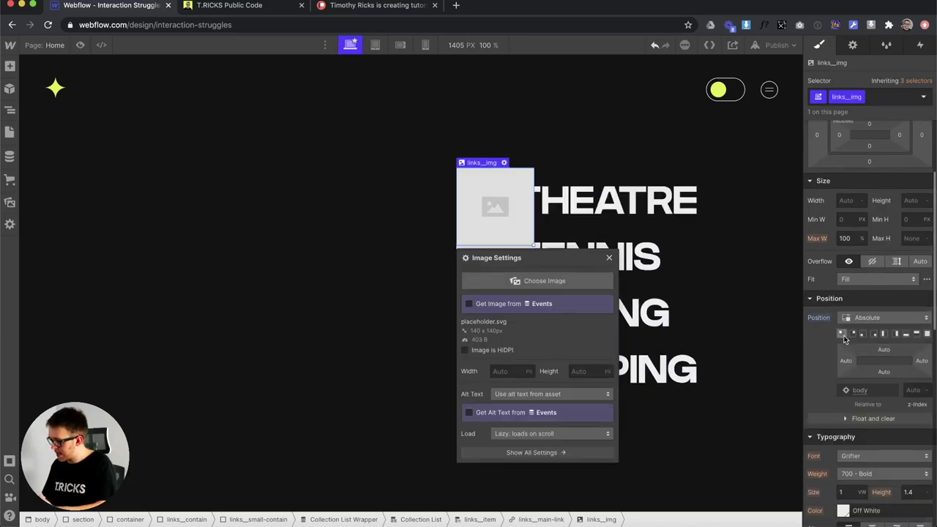
pyautogui.click(843, 333)
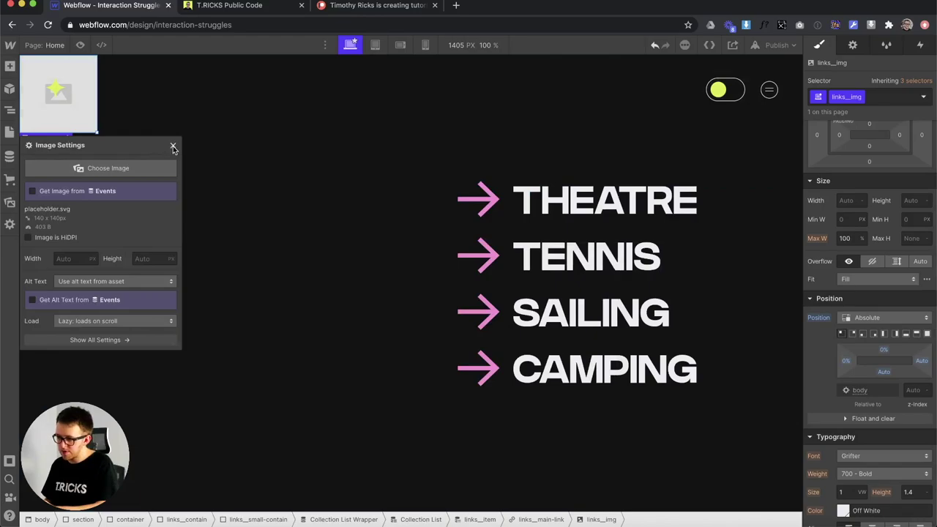
pyautogui.click(173, 147)
# Set the position of the links__contain block to Relative
pyautogui.click(130, 163)
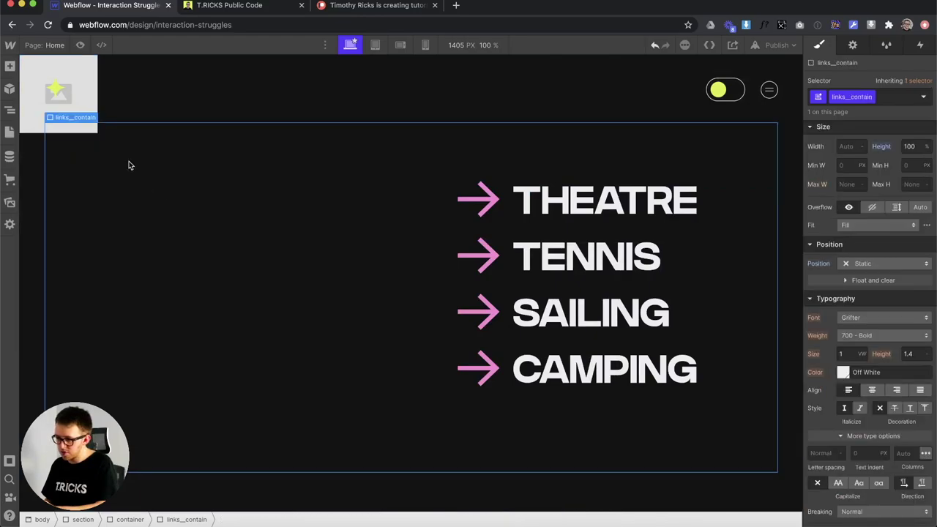
pyautogui.click(865, 263)
pyautogui.click(869, 280)
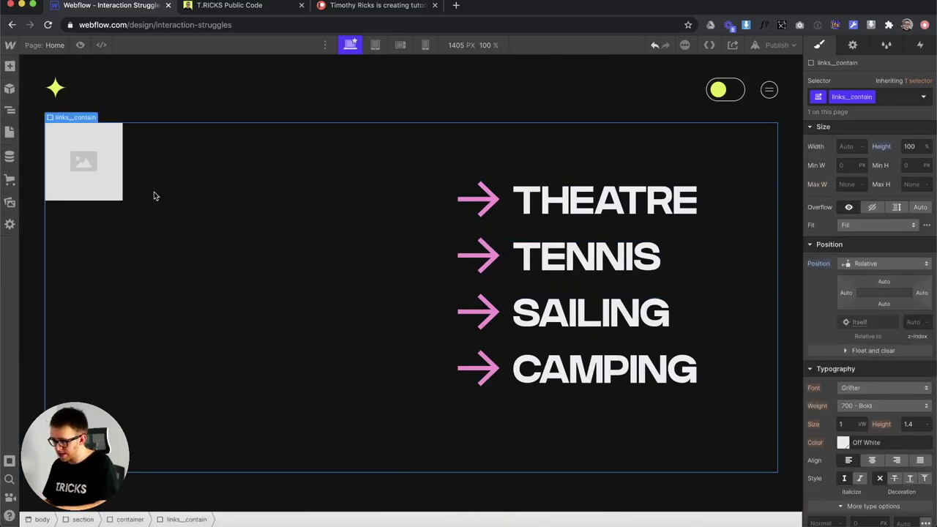
# Set the links__img image's width to 50% and its height to 100%
pyautogui.click(98, 165)
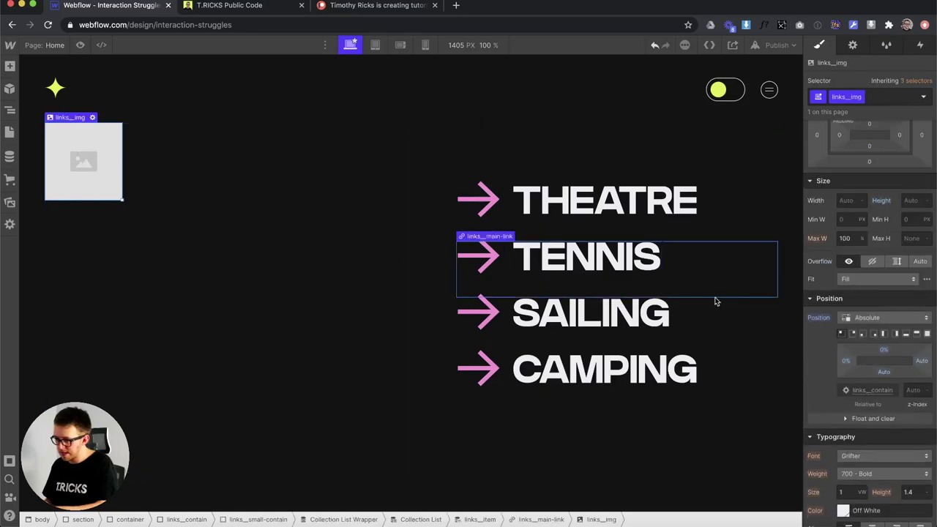
pyautogui.click(848, 200)
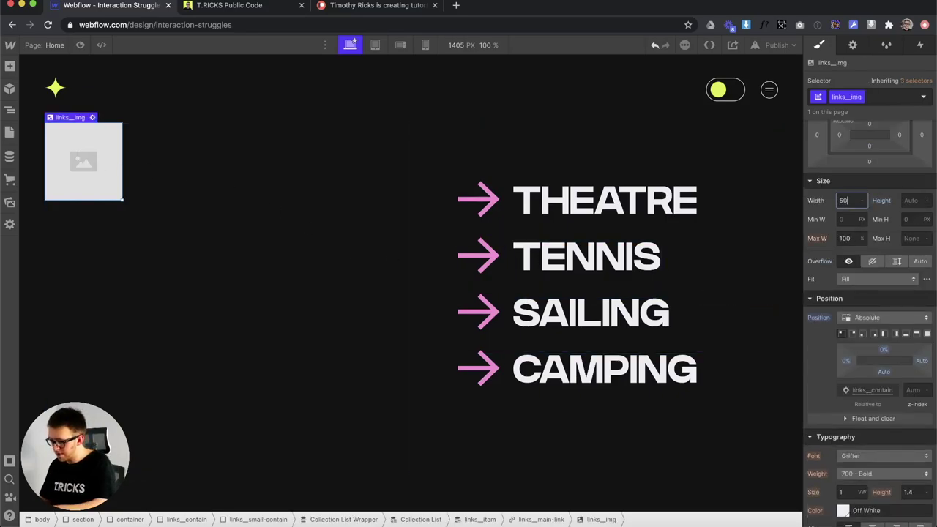
pyautogui.press('Return')
pyautogui.click(911, 196)
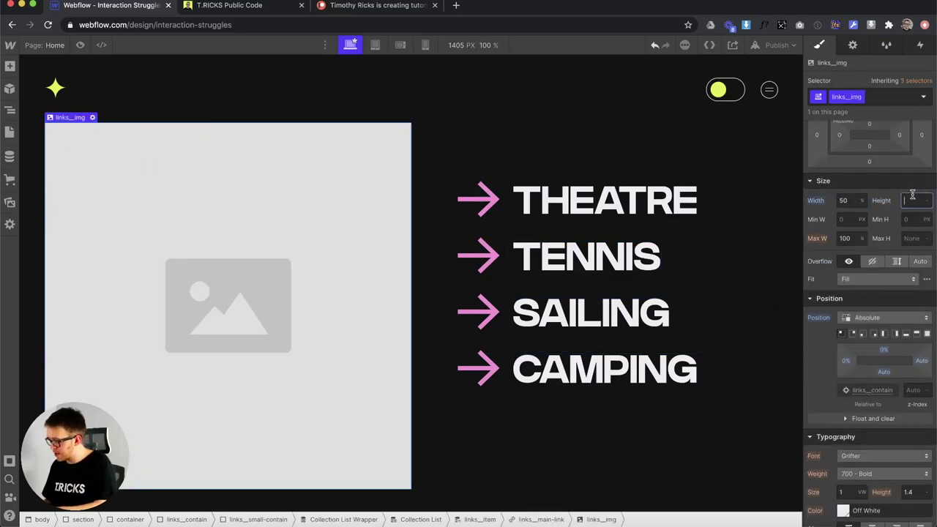
pyautogui.press('Return')
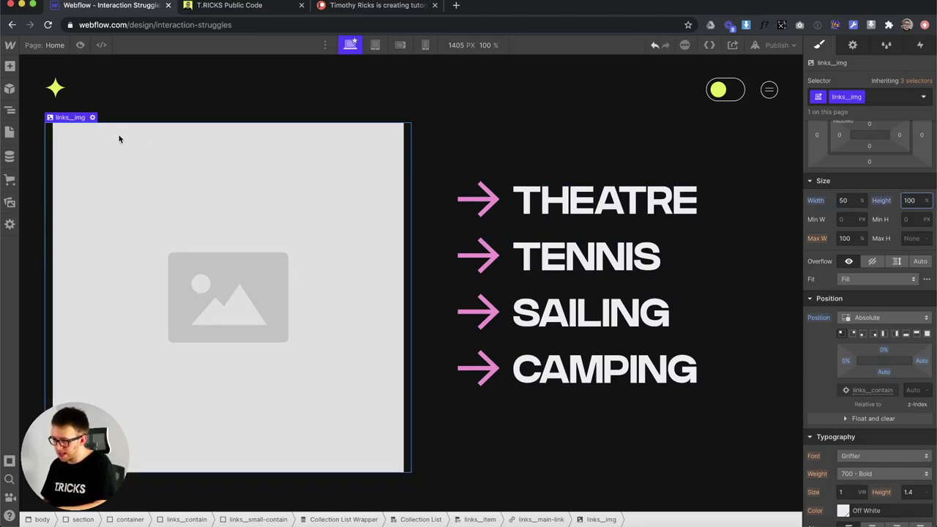
# Bind the links__img image source to the Photo field of the Events collection
pyautogui.click(92, 118)
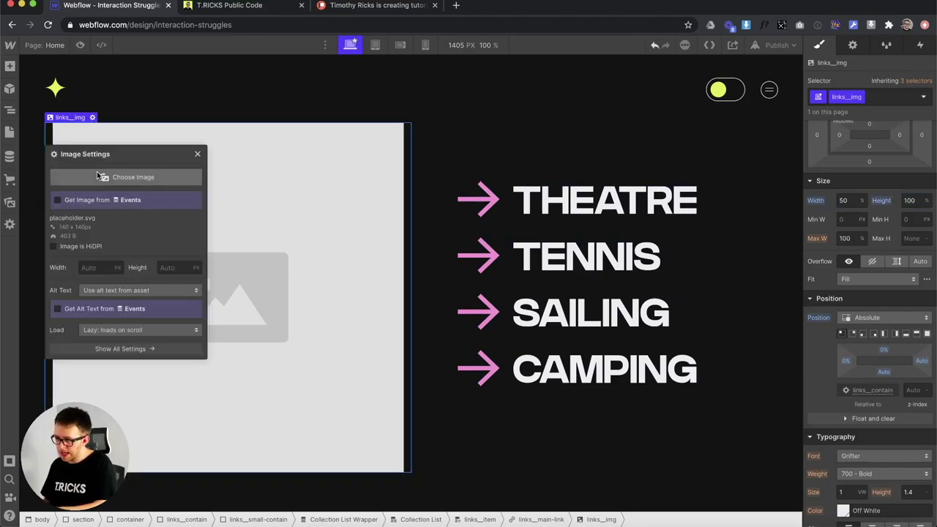
pyautogui.click(83, 213)
pyautogui.click(92, 234)
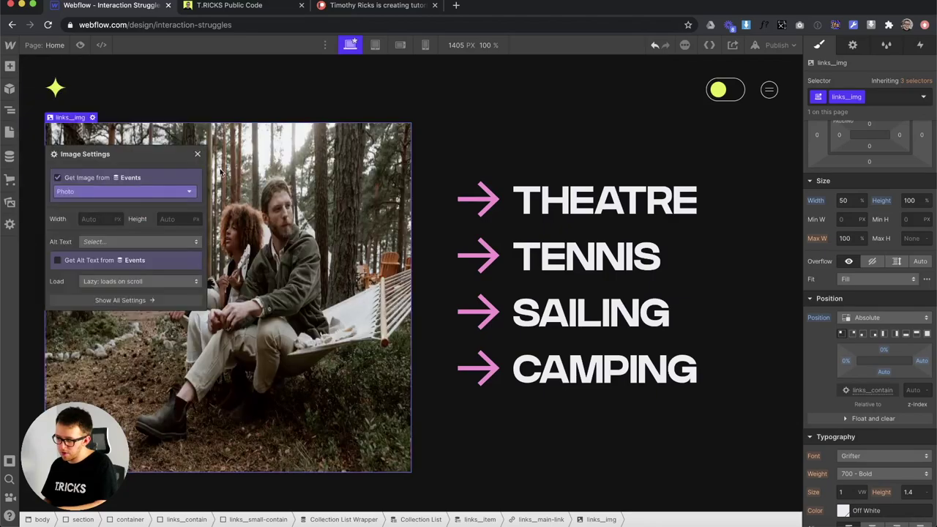
pyautogui.click(196, 156)
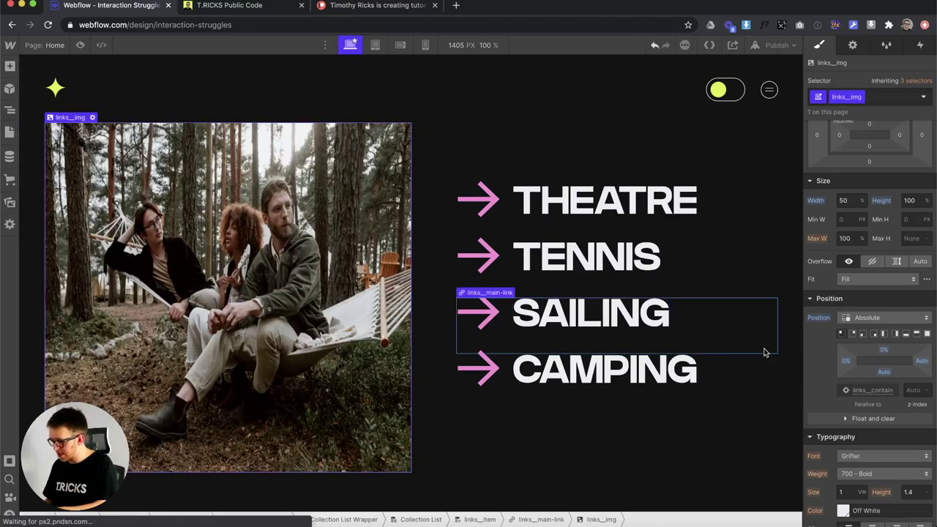
# Set the links__img fit to Cover, then select the Theatre item's links__main-link
pyautogui.click(849, 280)
pyautogui.click(853, 302)
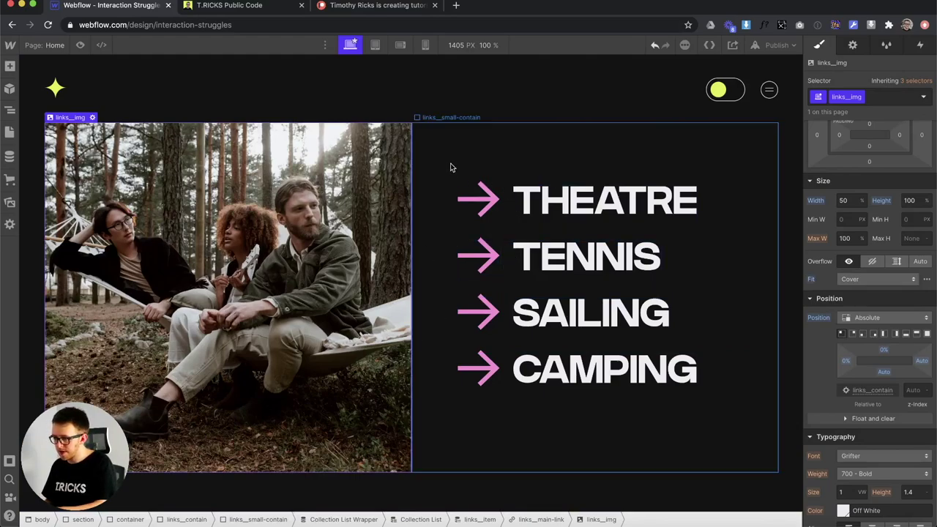
pyautogui.click(513, 231)
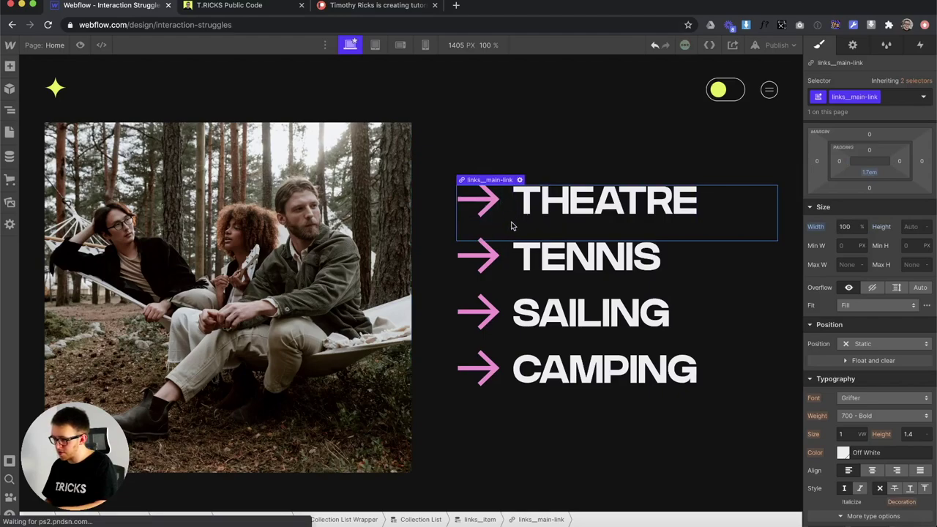
# Select the links__item collection item in the page structure and collapse its contents
pyautogui.click(505, 280)
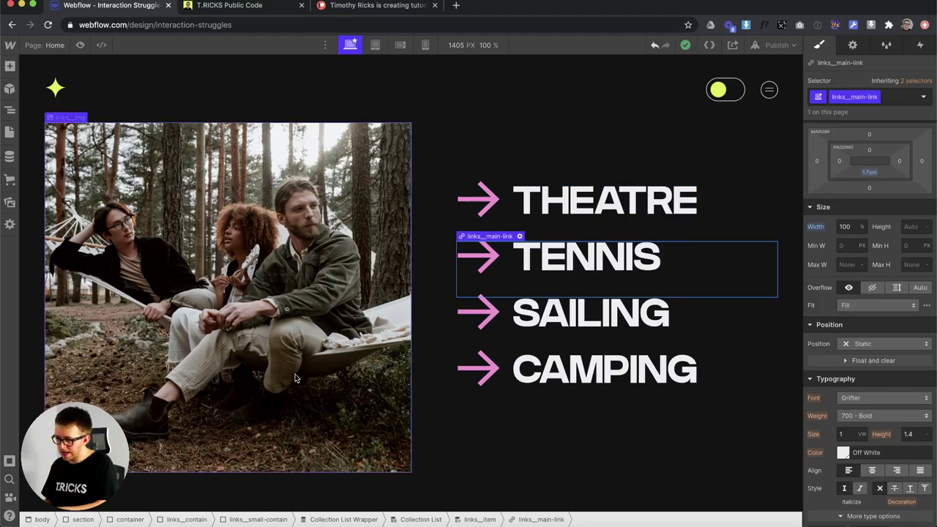
pyautogui.click(515, 211)
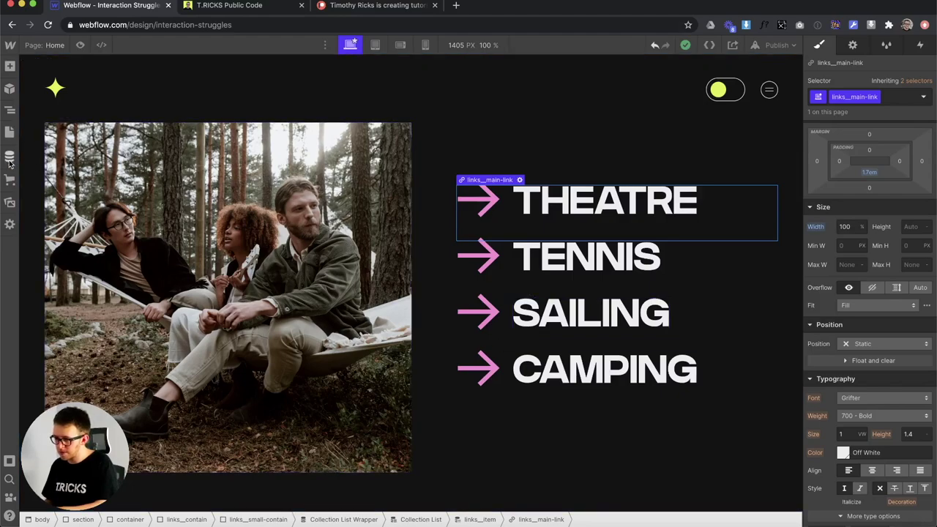
pyautogui.click(8, 111)
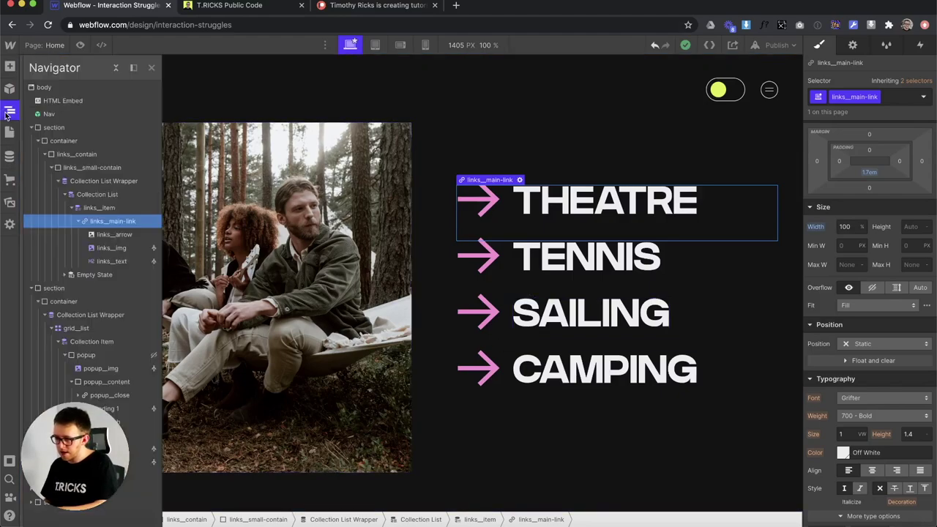
pyautogui.click(79, 221)
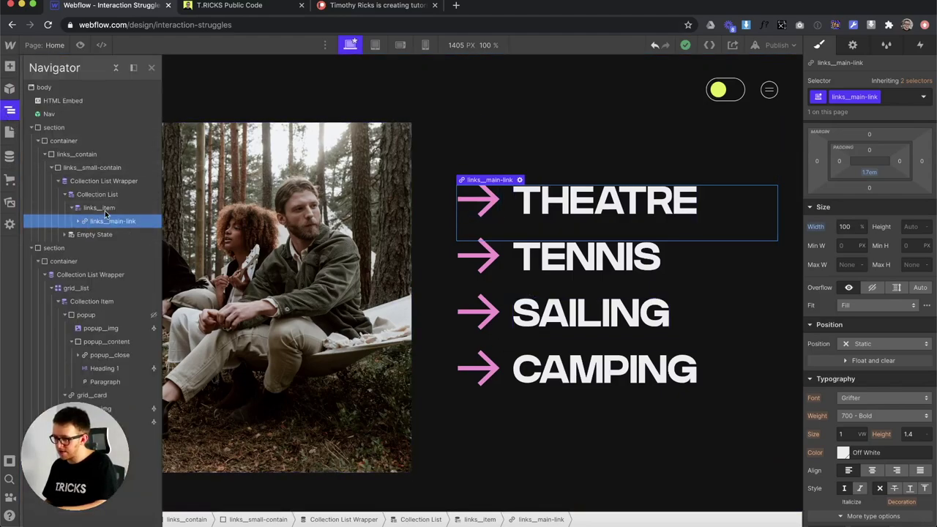
pyautogui.click(102, 209)
pyautogui.click(70, 208)
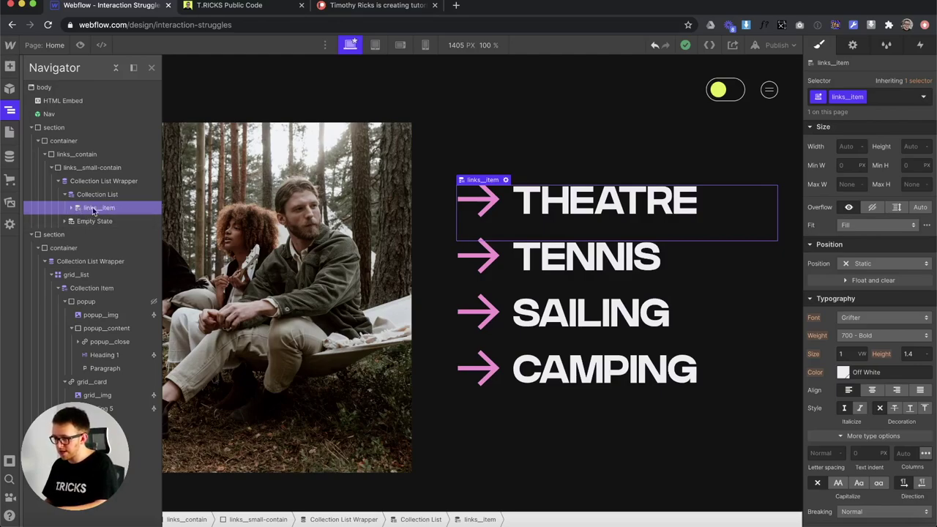
# Add a Mouse hover element trigger to links__item and apply it to the whole links__item class
pyautogui.click(919, 46)
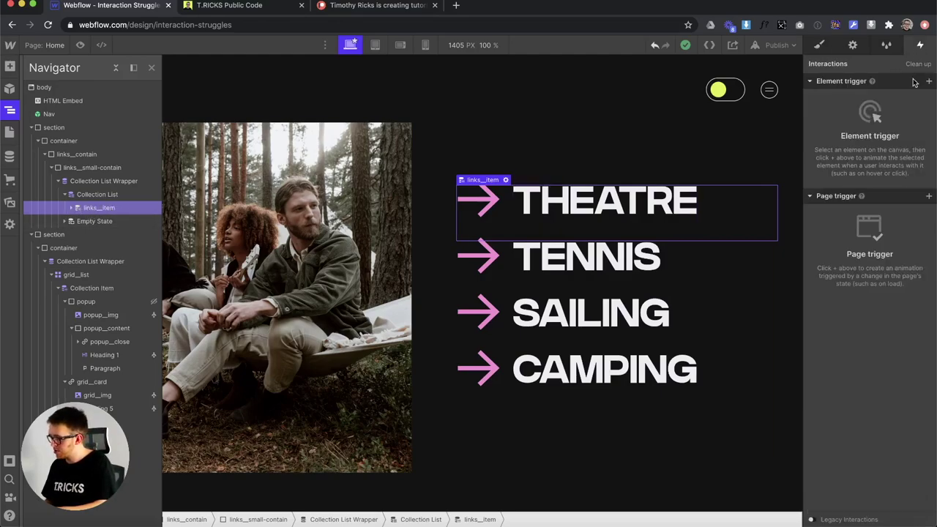
pyautogui.click(929, 82)
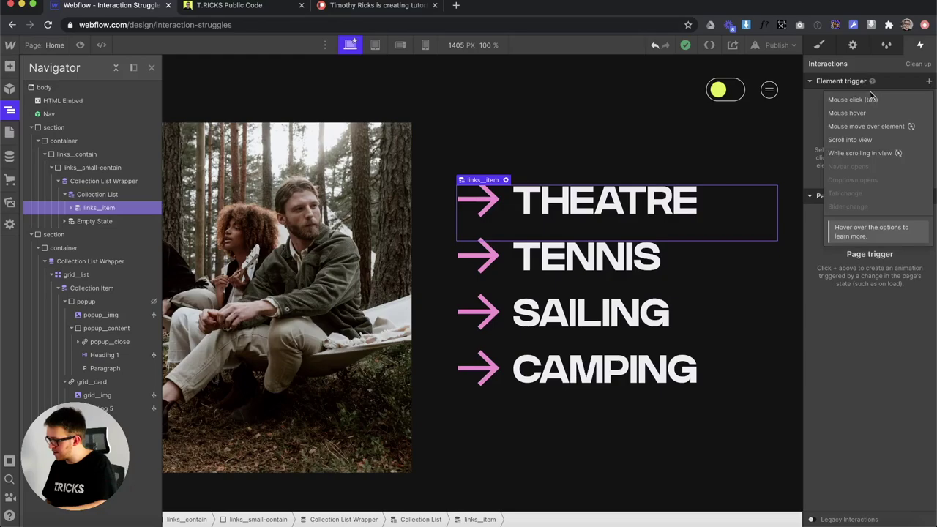
pyautogui.click(862, 115)
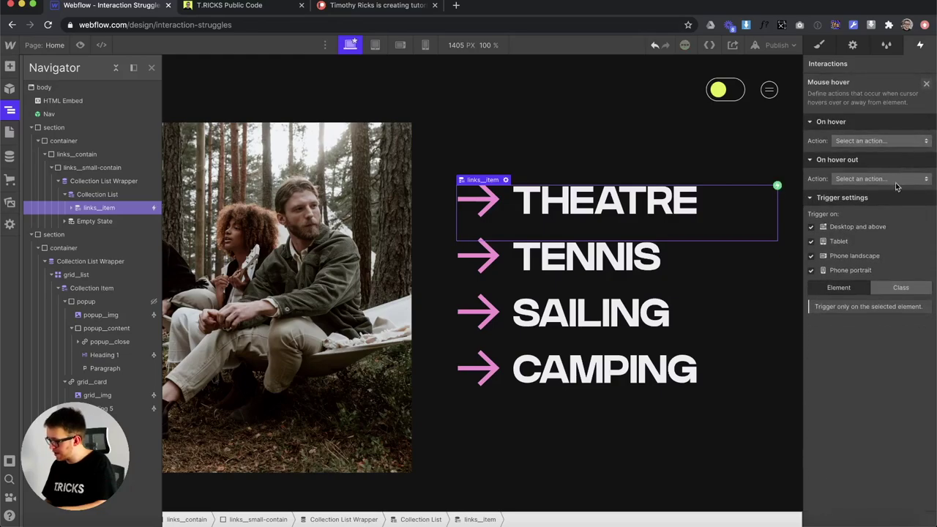
pyautogui.click(896, 290)
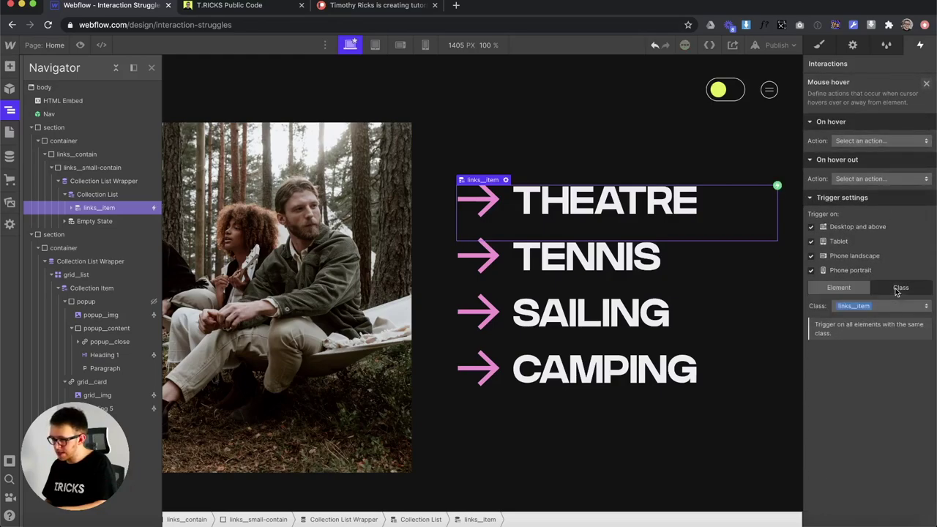
# Create a custom timed animation named "Links Hover In" as the On hover action
pyautogui.click(868, 140)
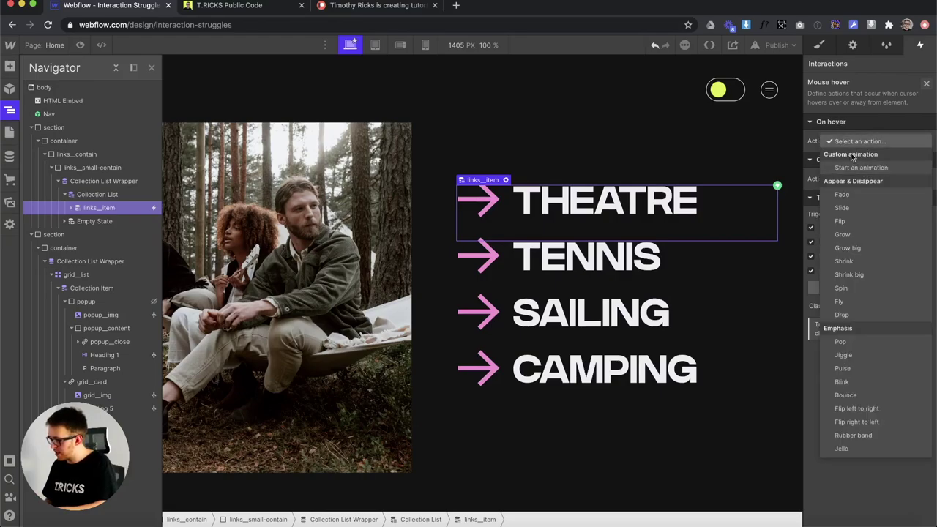
pyautogui.click(863, 169)
pyautogui.click(924, 159)
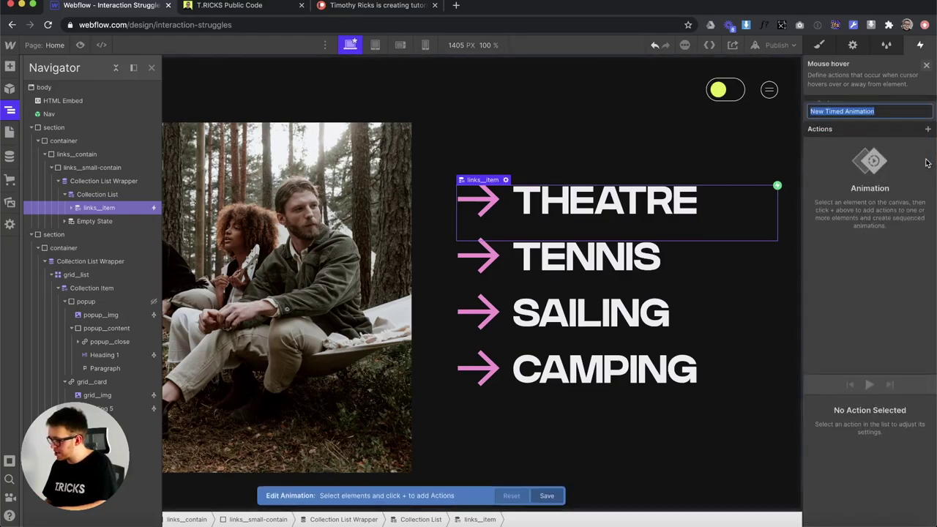
pyautogui.write('Links Hover In')
pyautogui.press('Return')
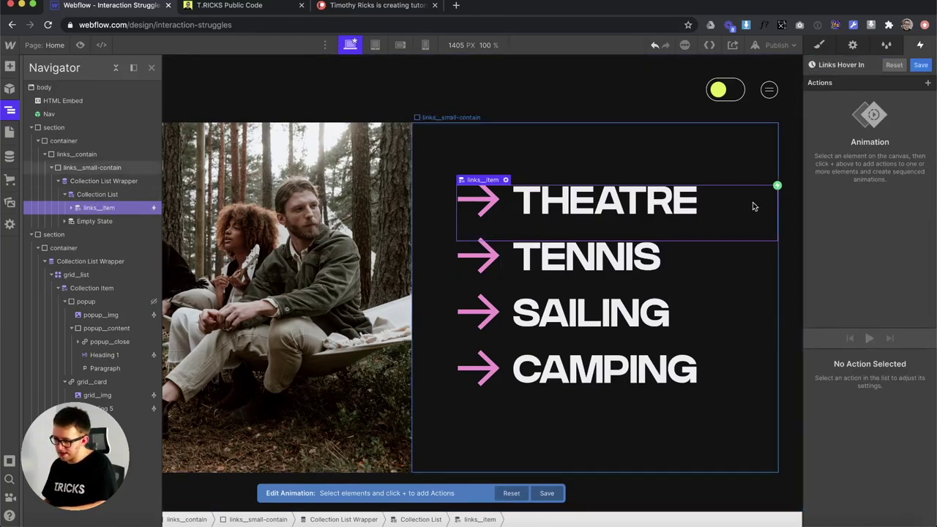
# Add an Opacity action that affects the links__item class, limited to only siblings with this class
pyautogui.click(927, 83)
pyautogui.click(849, 181)
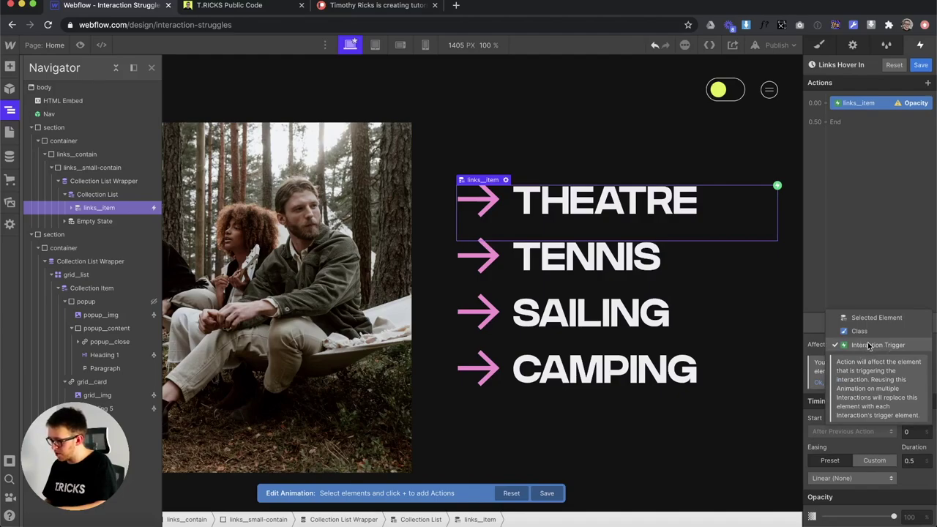
pyautogui.click(860, 332)
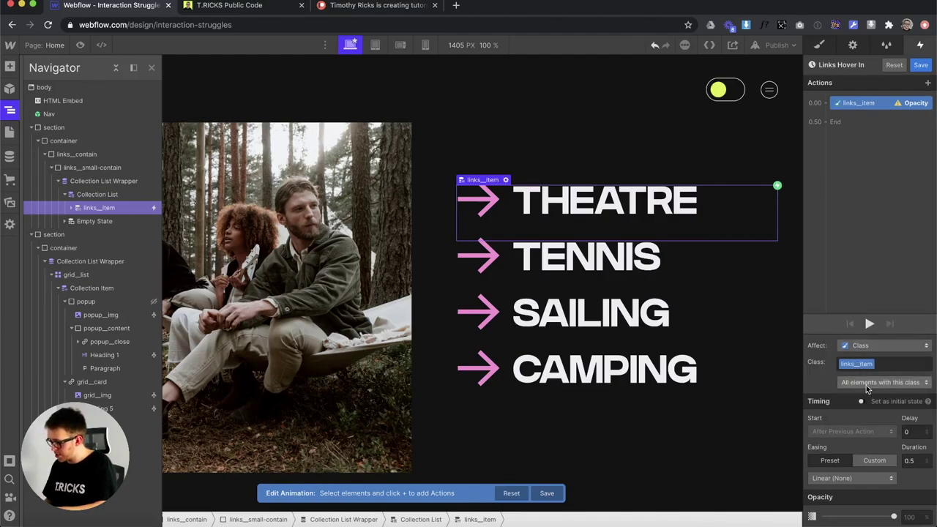
pyautogui.click(871, 382)
pyautogui.click(870, 369)
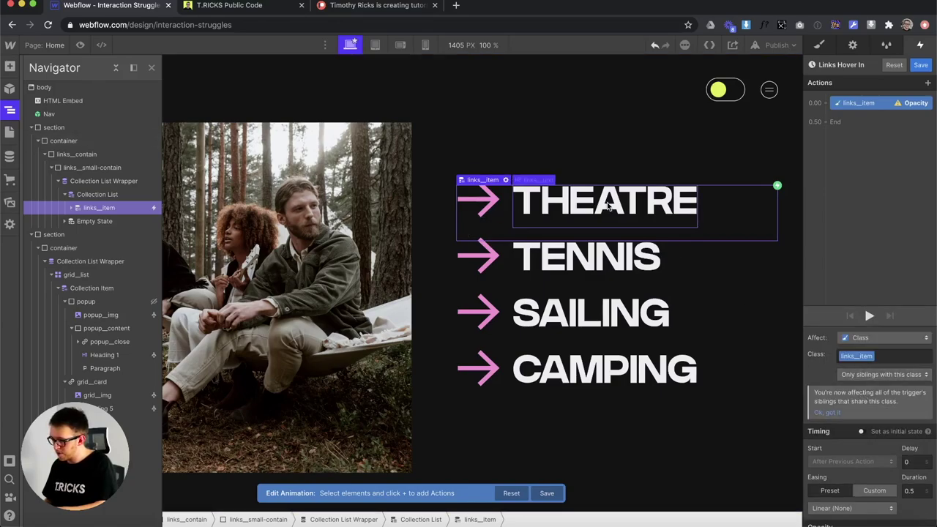
# Set the links__item opacity to 100% and make that action the initial state
pyautogui.scroll(-1, 696, 376)
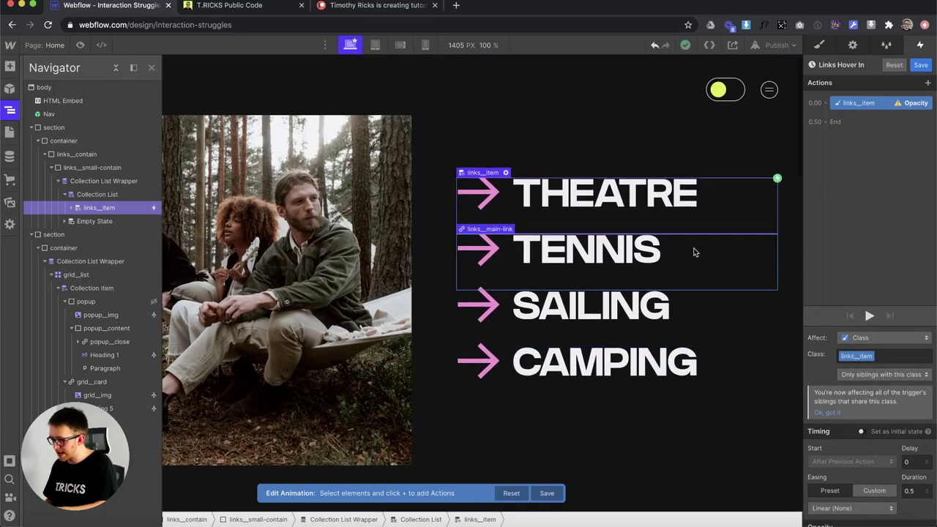
pyautogui.scroll(-1, 892, 484)
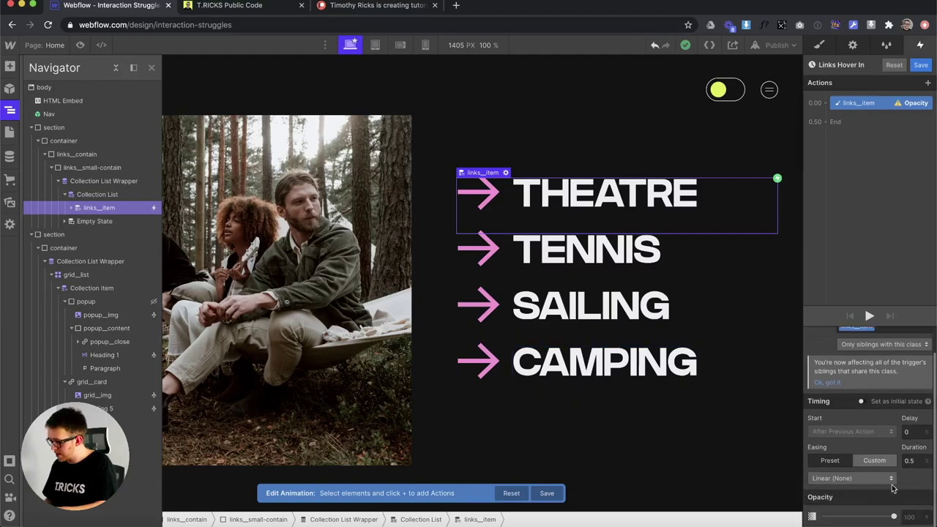
pyautogui.moveTo(878, 516); pyautogui.dragTo(907, 518)
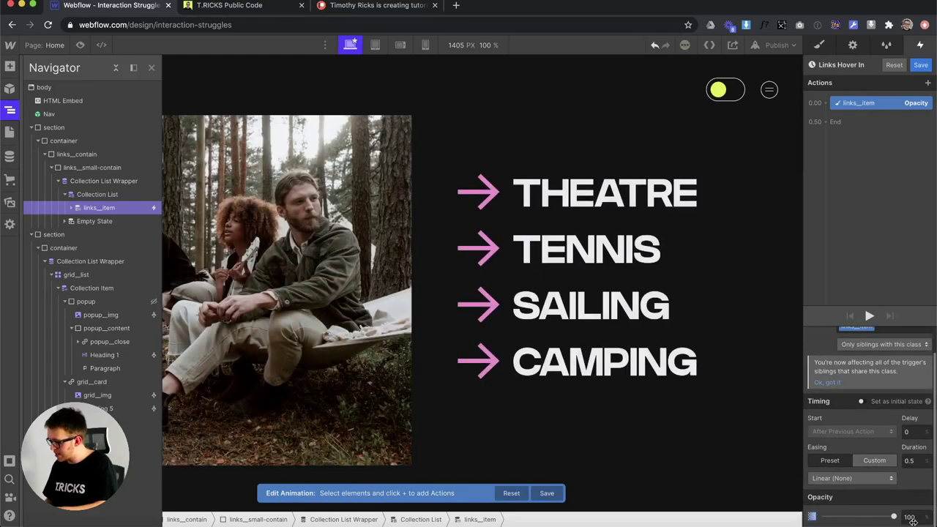
pyautogui.rightClick(861, 398)
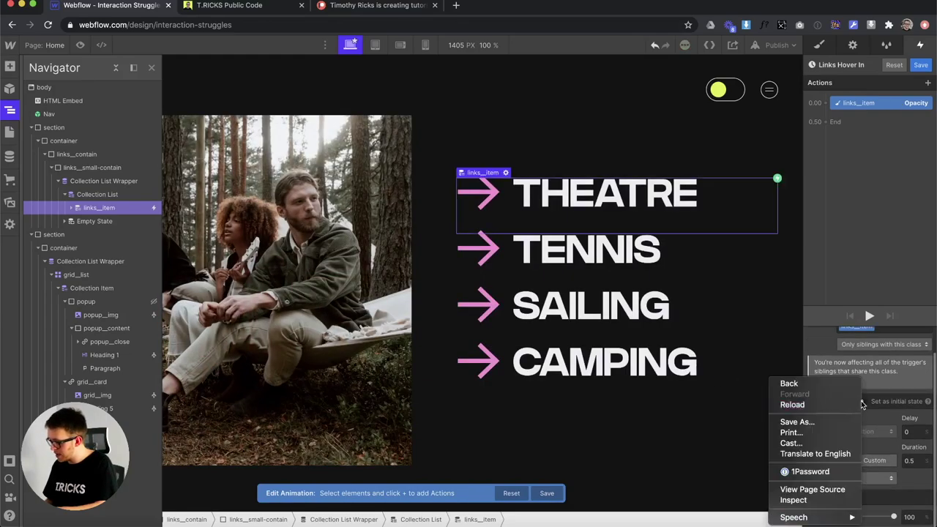
pyautogui.rightClick(864, 401)
pyautogui.rightClick(866, 403)
pyautogui.click(870, 405)
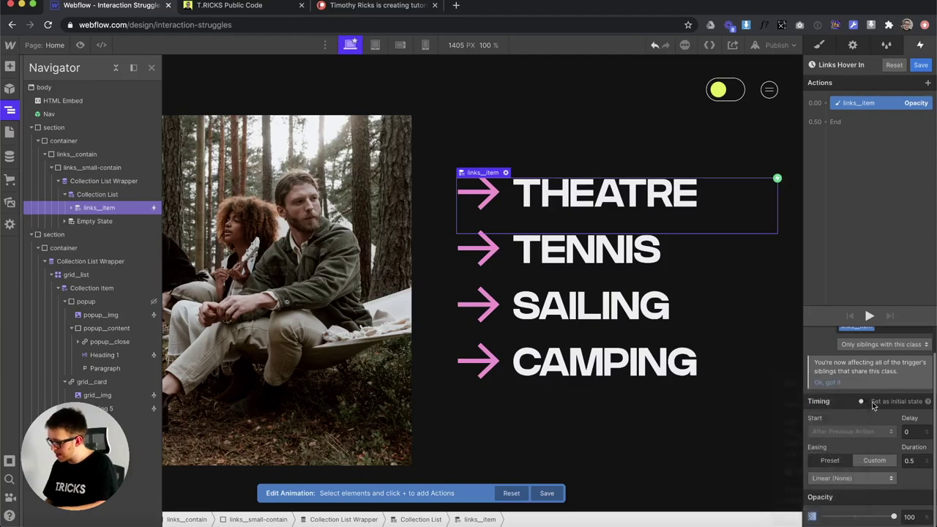
pyautogui.click(862, 402)
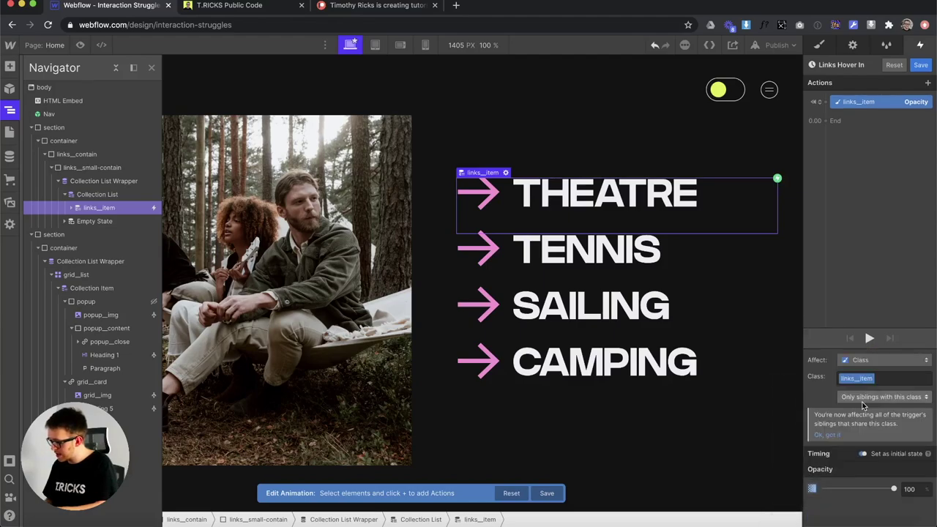
# Add a second Opacity action for the sibling links__item elements at 0.00 seconds and set it to 21%
pyautogui.click(828, 122)
pyautogui.click(849, 225)
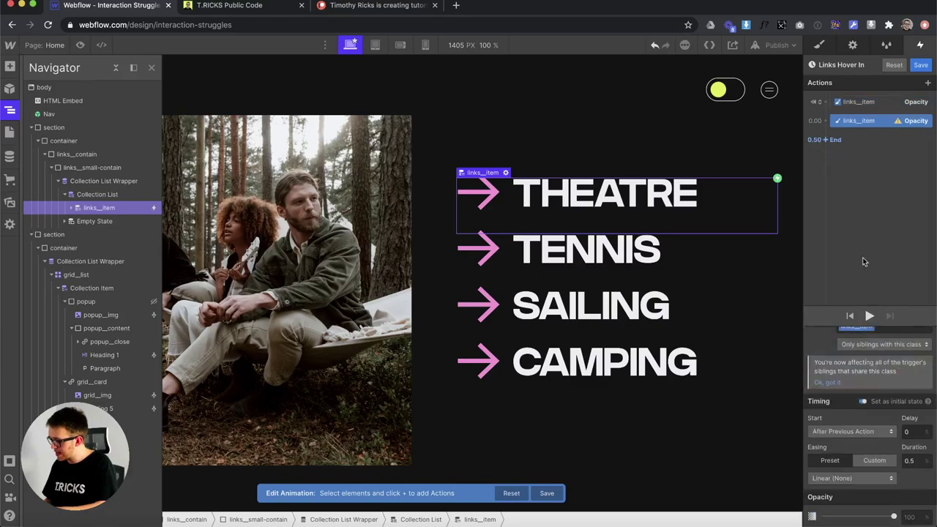
pyautogui.moveTo(874, 517)
pyautogui.mouseDown()
pyautogui.moveTo(831, 516)
pyautogui.moveTo(840, 515)
pyautogui.mouseUp()
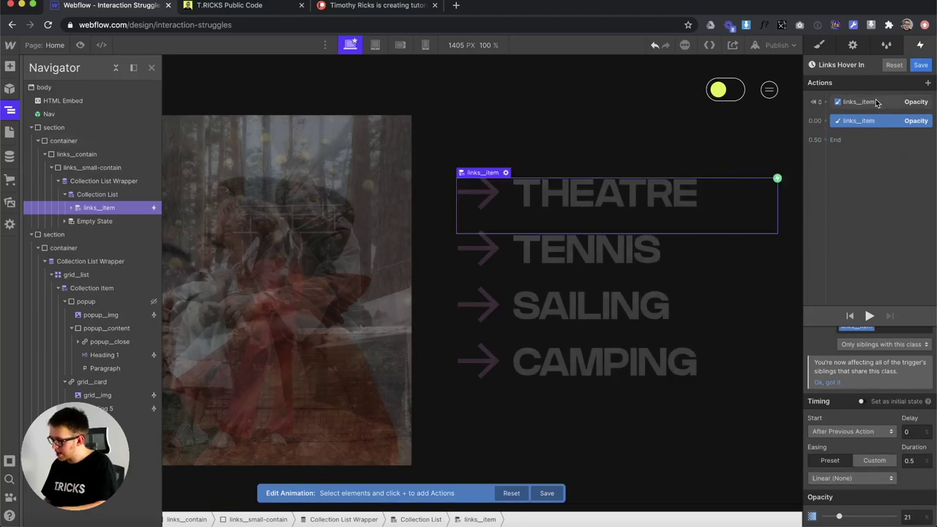
# Add an initial-state Opacity action for the links__img class, limited to only children, and set it to 0%
pyautogui.press('z')
pyautogui.click(235, 177)
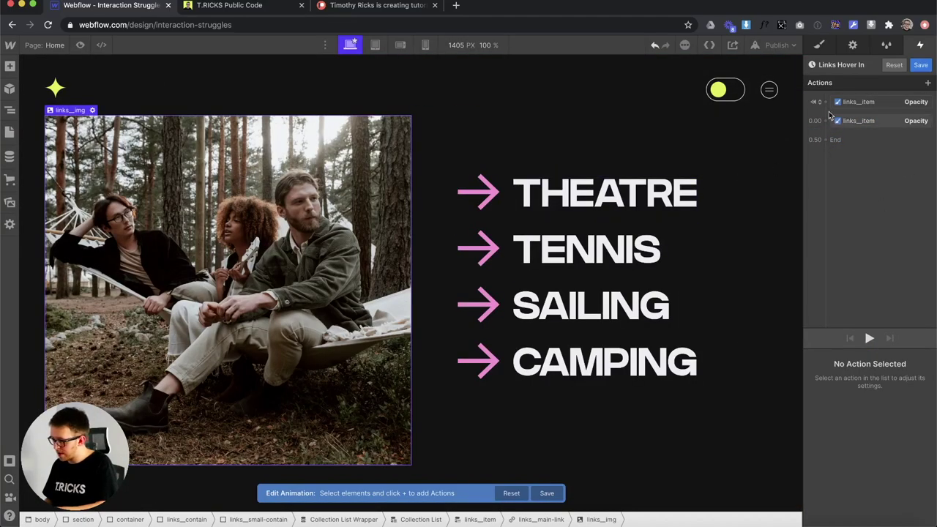
pyautogui.click(829, 107)
pyautogui.click(823, 203)
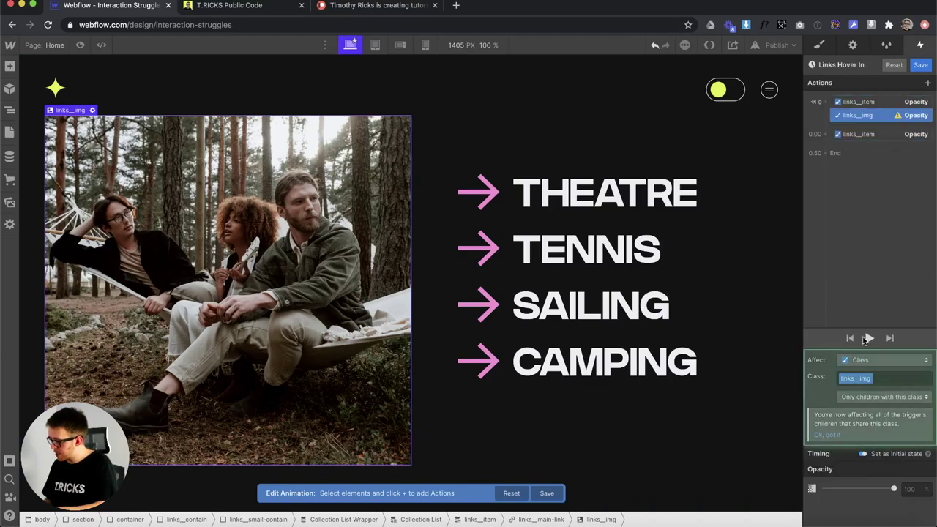
pyautogui.click(885, 397)
pyautogui.click(878, 371)
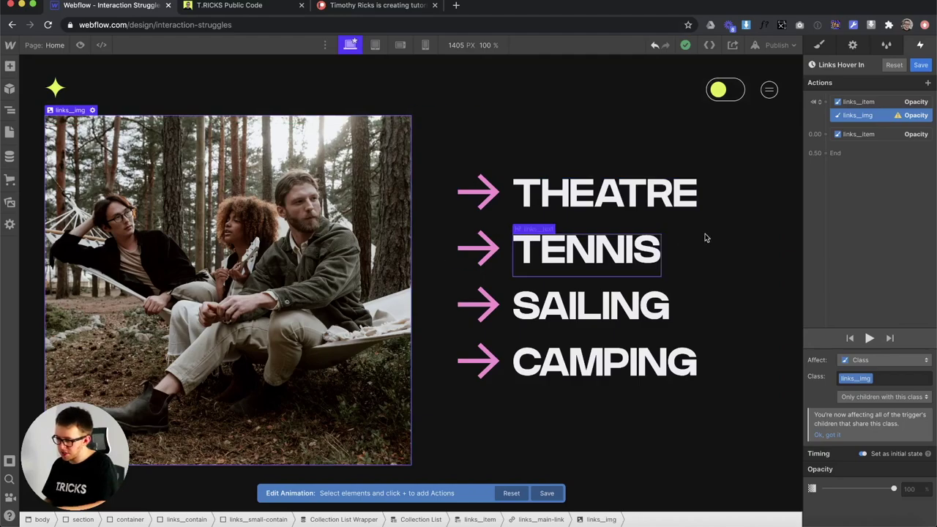
pyautogui.moveTo(873, 489); pyautogui.dragTo(780, 488)
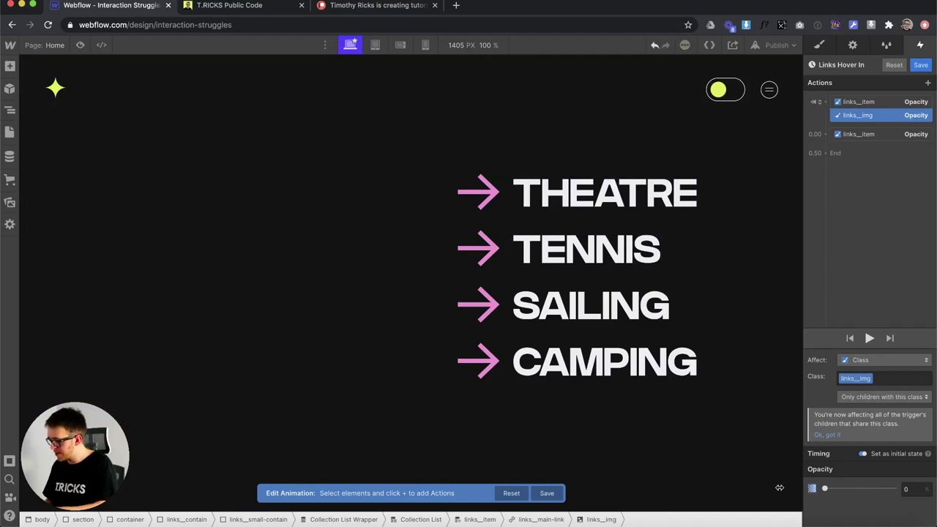
# Add a links__img Opacity action of 100% at 0.00 seconds, running with the links__item fade
pyautogui.click(825, 134)
pyautogui.click(842, 234)
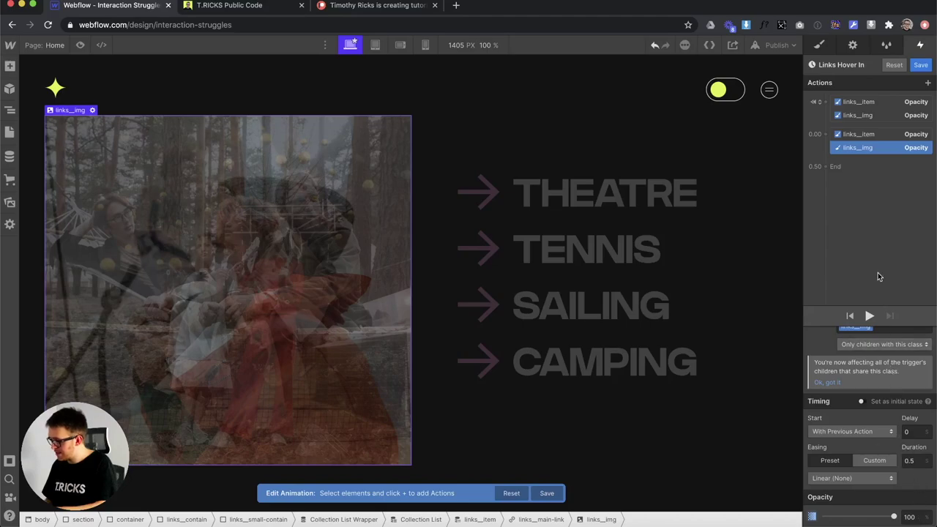
pyautogui.click(881, 136)
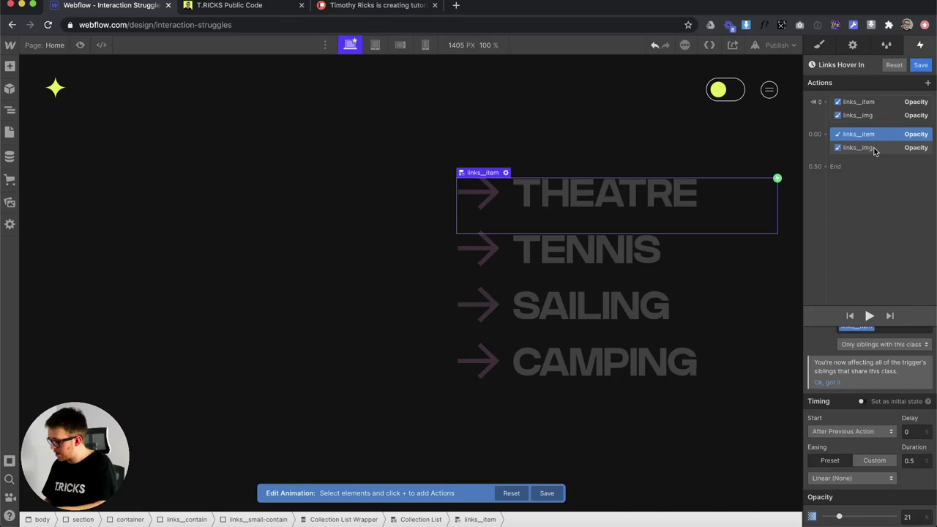
pyautogui.click(872, 148)
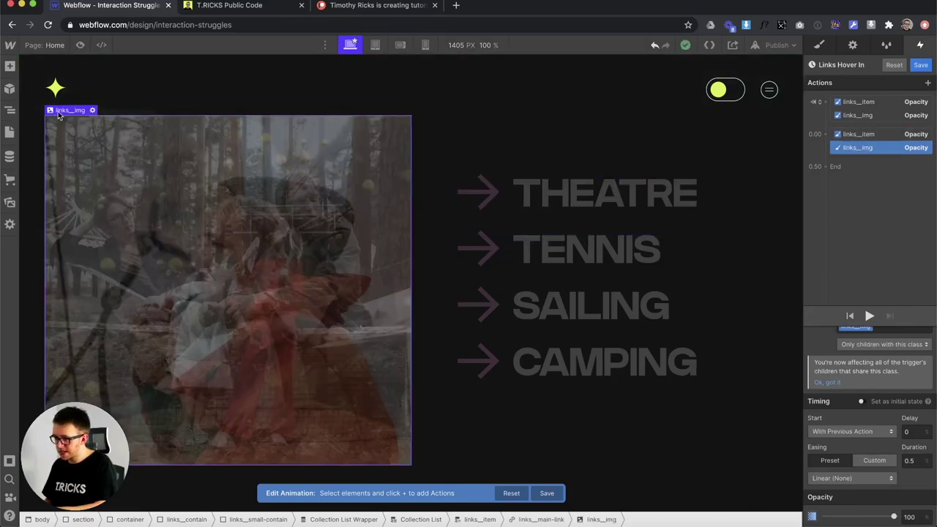
# Add two Scale actions for the child links__arrow class: 0 as the initial state and 1 at 0.00 seconds
pyautogui.click(481, 199)
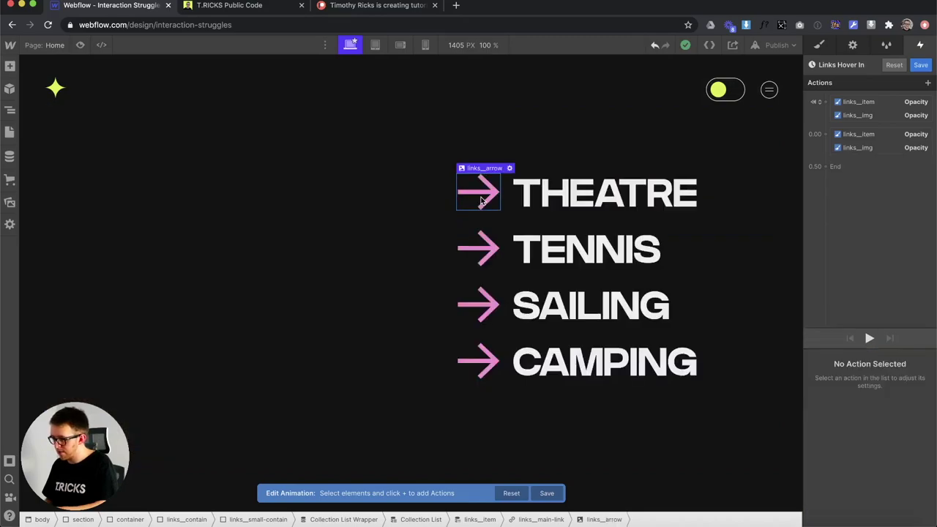
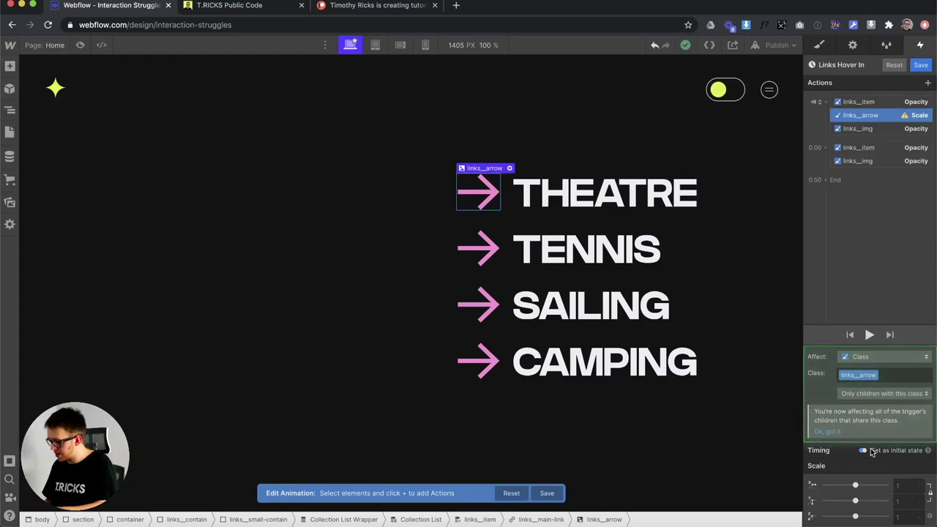
pyautogui.press('Return')
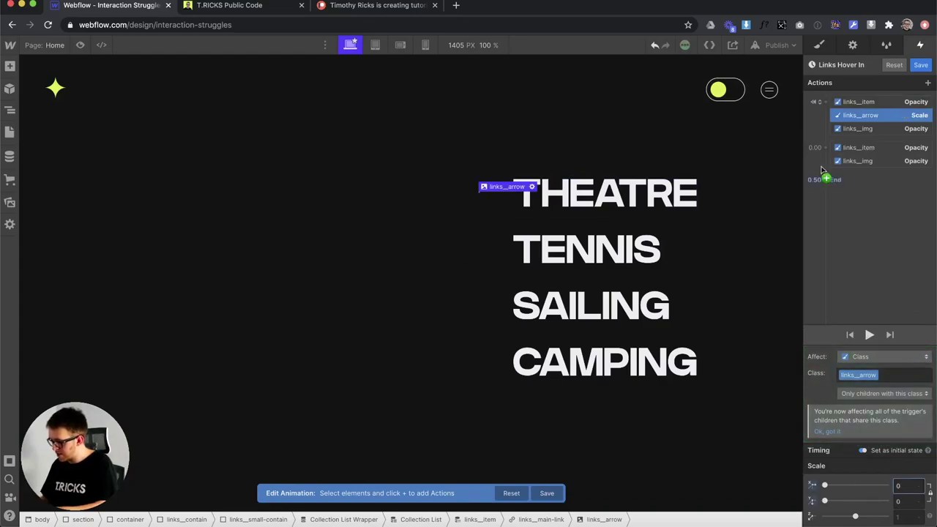
pyautogui.click(821, 148)
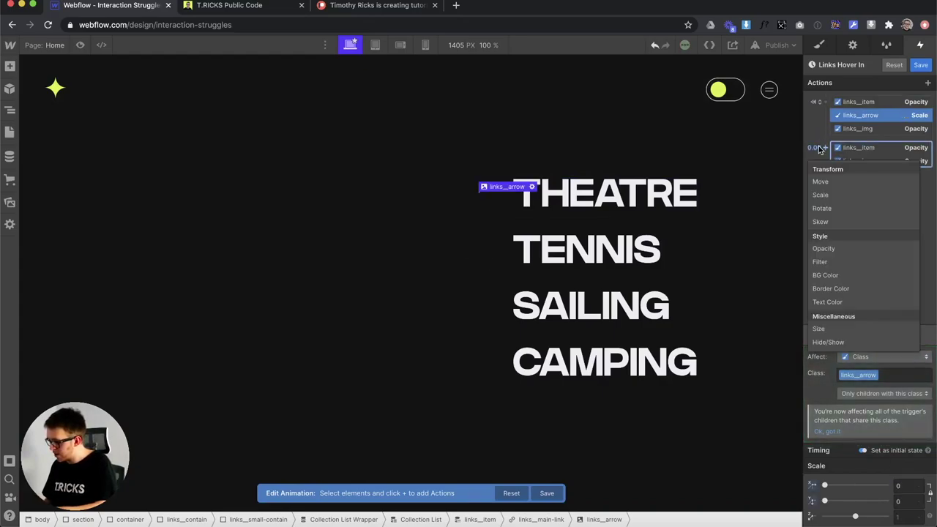
pyautogui.click(833, 196)
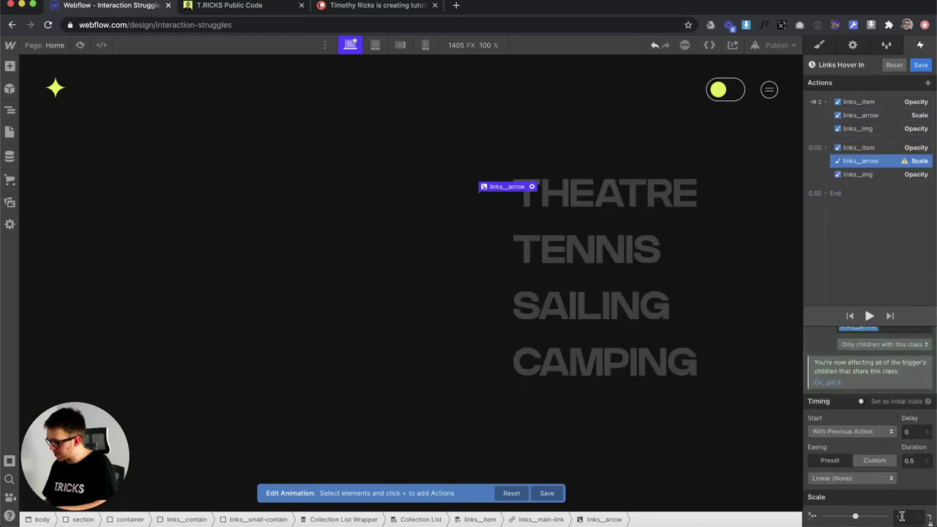
pyautogui.click(900, 486)
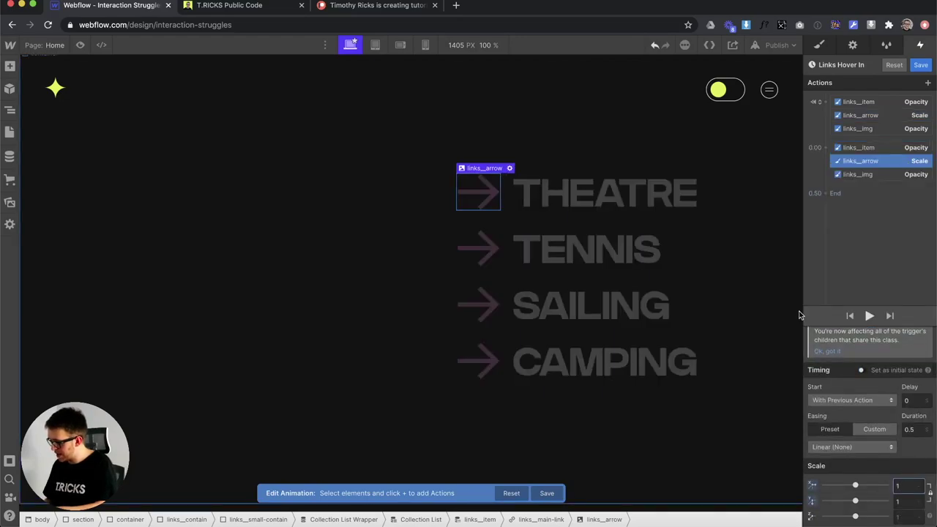
# Add an initial-state Move action for the child links__img class with a vertical offset of 1 em
pyautogui.click(305, 222)
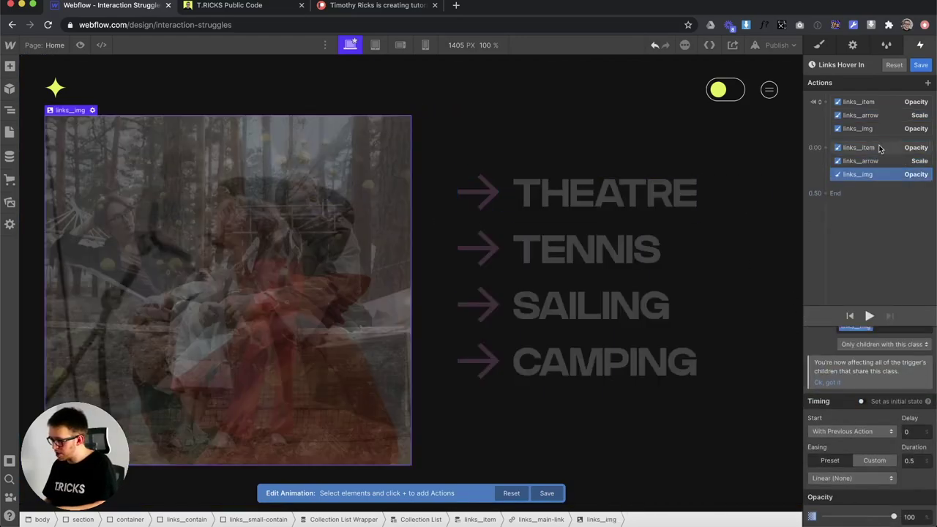
pyautogui.click(825, 101)
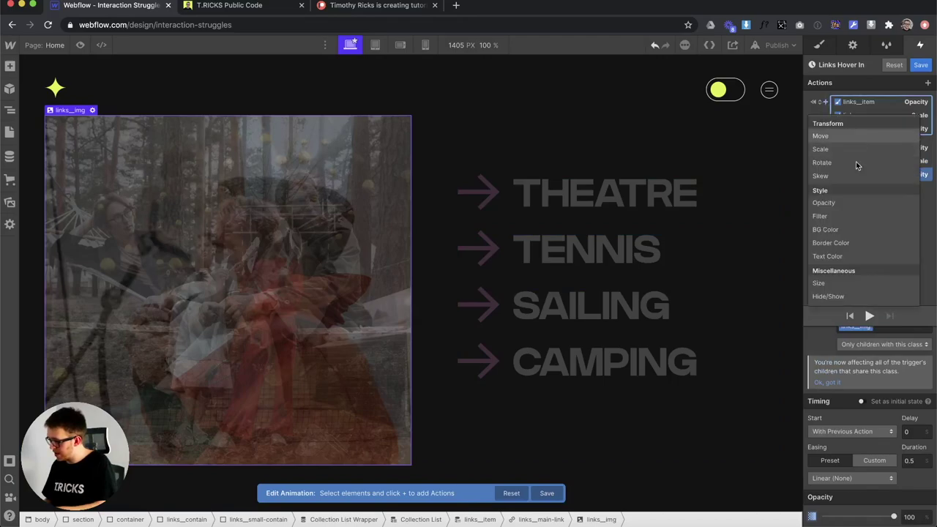
pyautogui.click(852, 136)
pyautogui.click(915, 501)
pyautogui.write('1e')
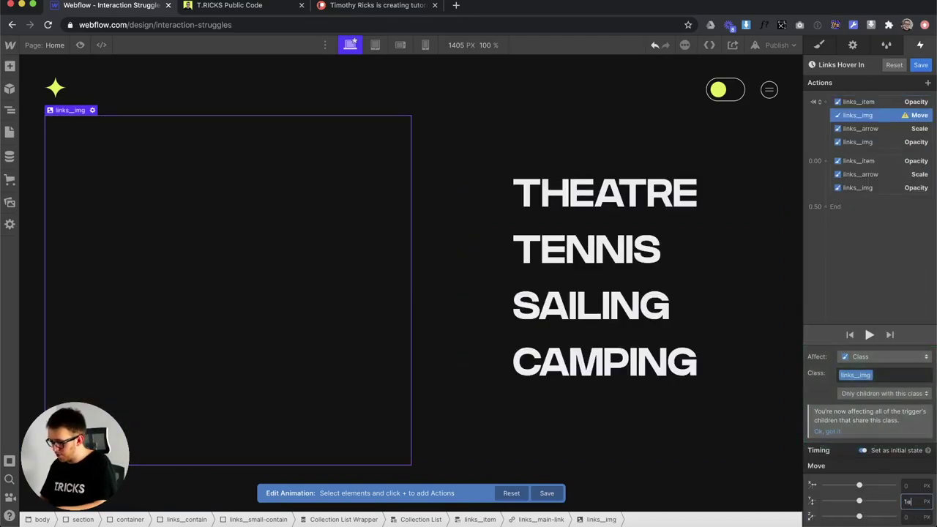
pyautogui.write('m')
pyautogui.press('Return')
# Add a second links__img Move action at 0.00 seconds with a vertical offset of 0 em
pyautogui.click(825, 160)
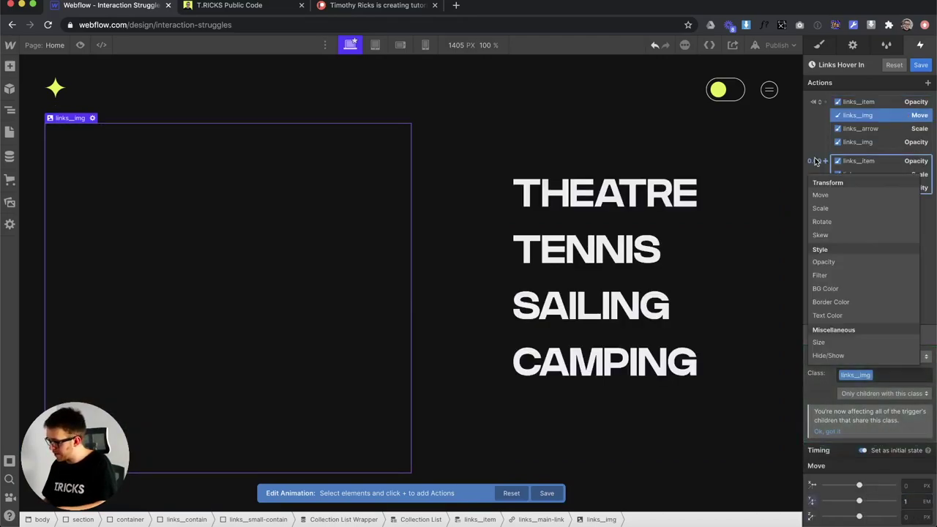
pyautogui.click(851, 196)
pyautogui.click(910, 501)
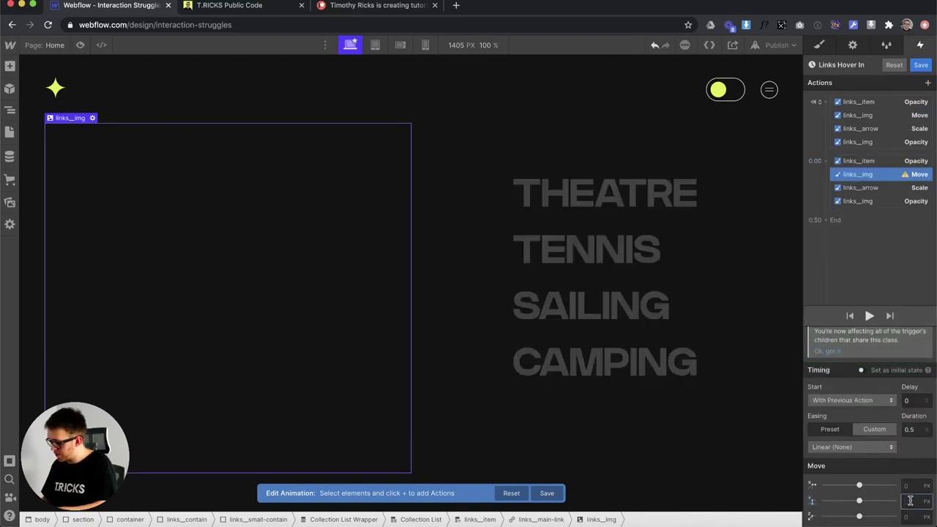
pyautogui.press('Return')
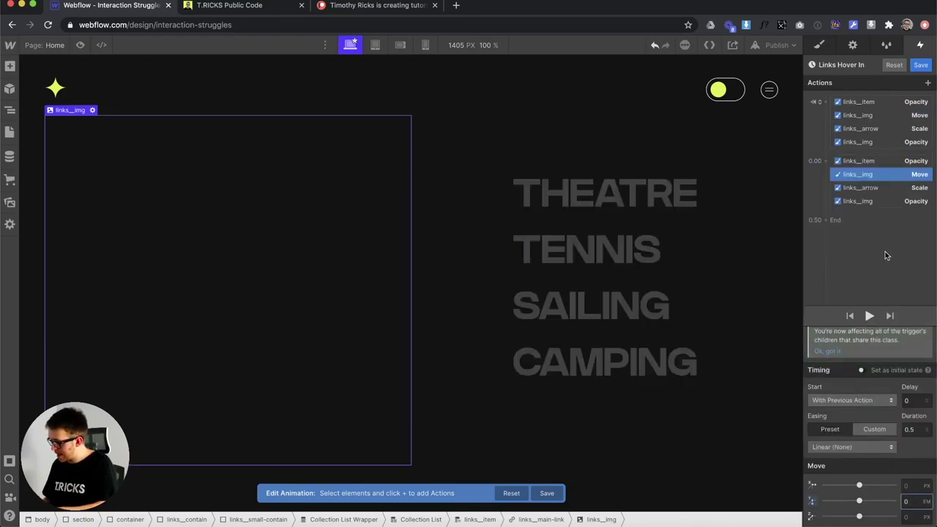
# Set the easing of all four actions at 0.00 seconds to Out Sine and save the Links Hover In animation
pyautogui.click(875, 161)
pyautogui.keyDown('shift'); pyautogui.click(874, 202); pyautogui.keyUp('shift')
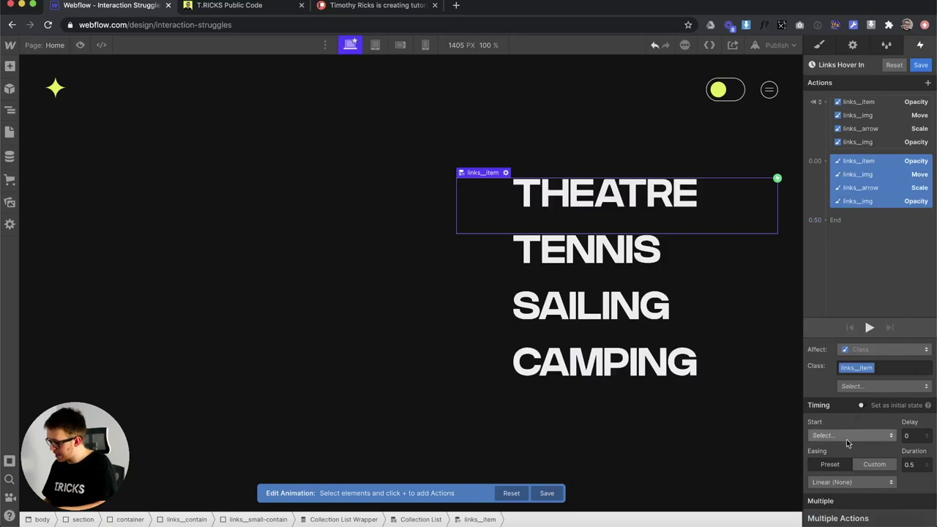
pyautogui.click(851, 481)
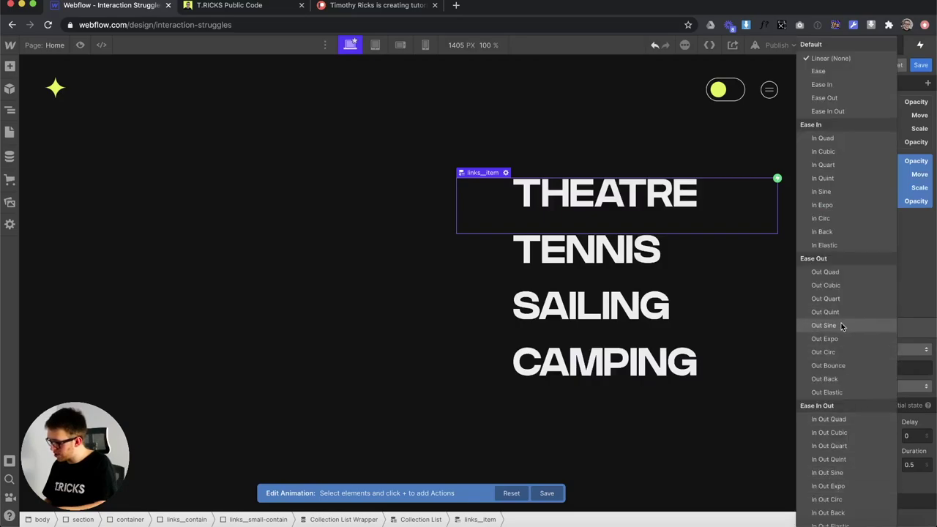
pyautogui.click(841, 324)
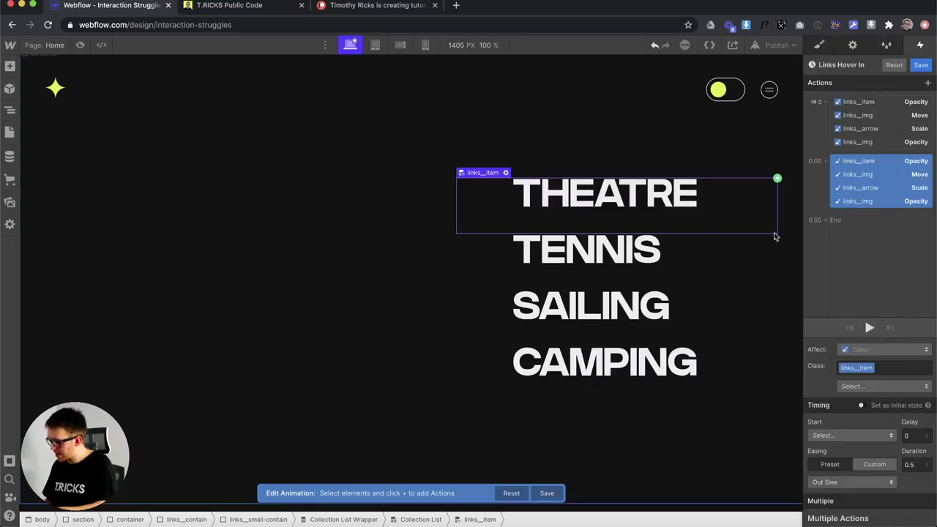
pyautogui.click(920, 66)
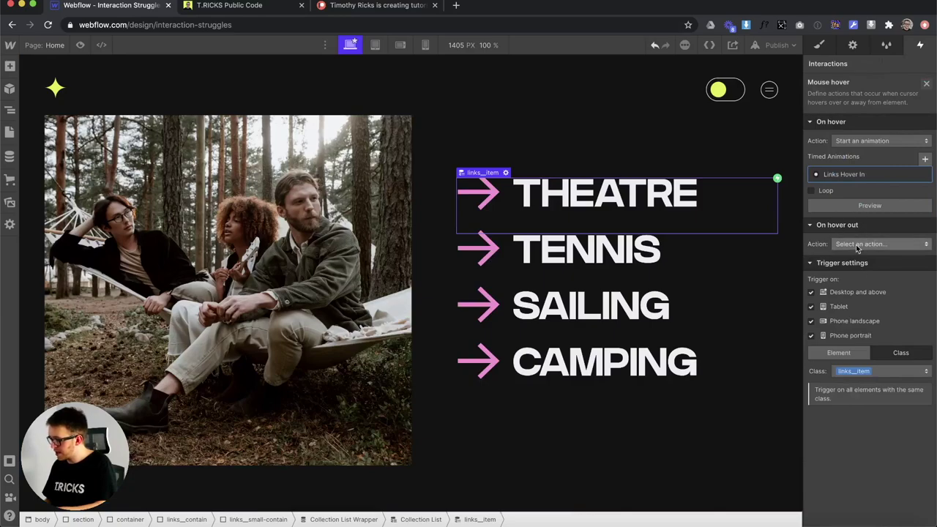
# Make hover out start an animation, using a duplicate of Links Hover In renamed Links Hover Out
pyautogui.click(868, 244)
pyautogui.click(857, 237)
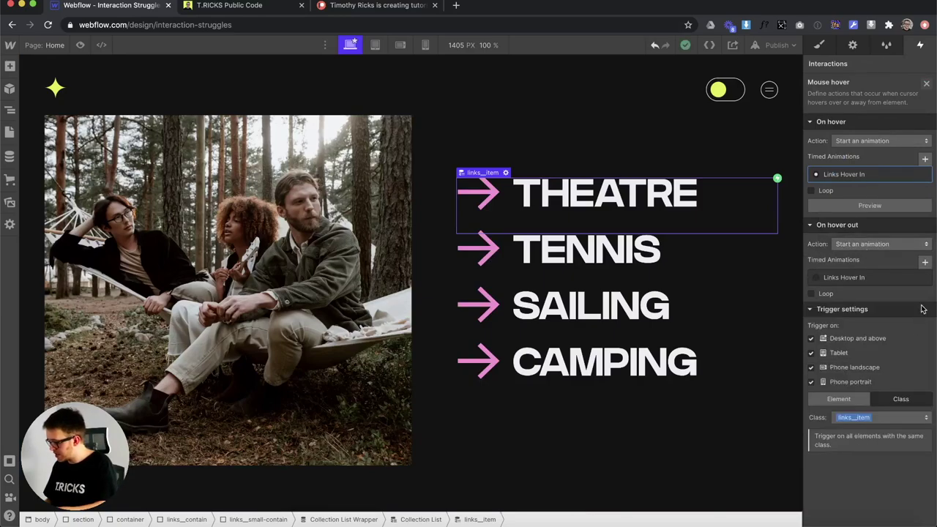
pyautogui.click(923, 279)
pyautogui.click(894, 322)
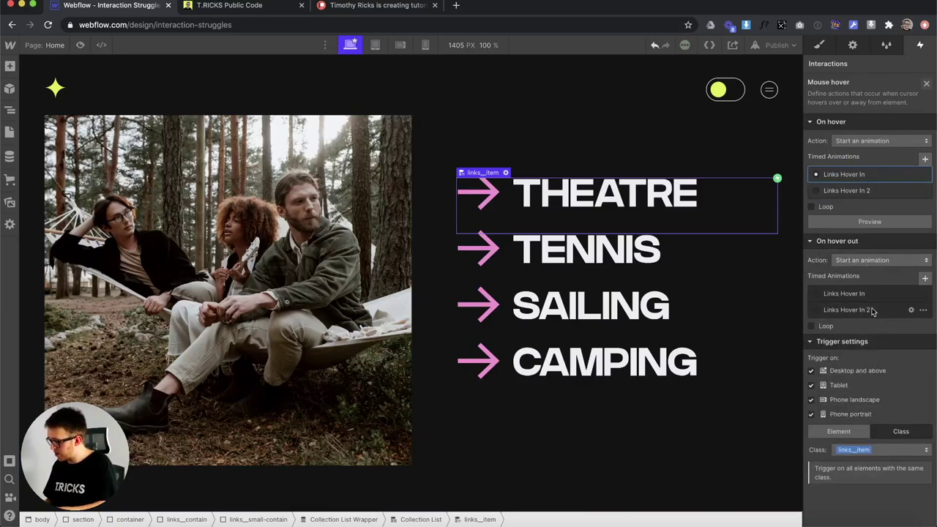
pyautogui.click(855, 314)
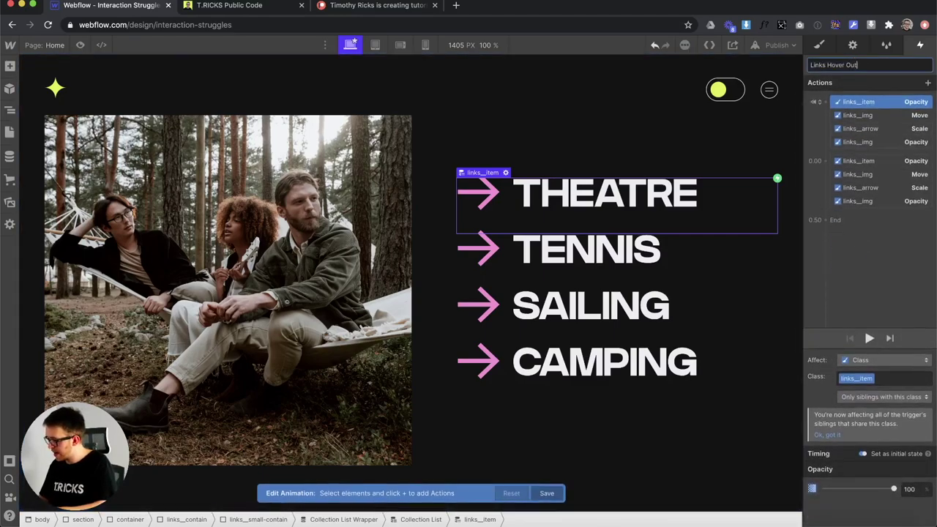
pyautogui.press('Return')
pyautogui.press('Escape')
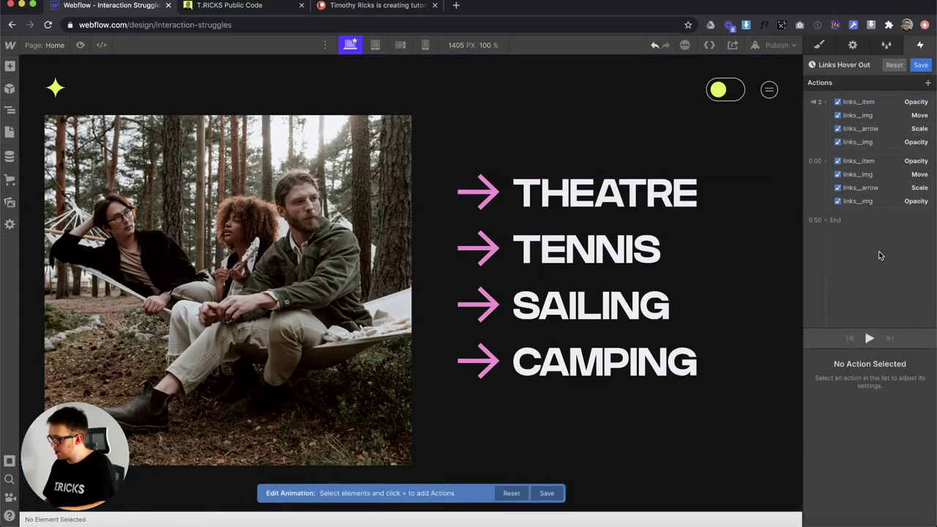
# Delete the four initial-state actions from the Links Hover Out animation
pyautogui.click(855, 103)
pyautogui.keyDown('shift'); pyautogui.click(854, 142); pyautogui.keyUp('shift')
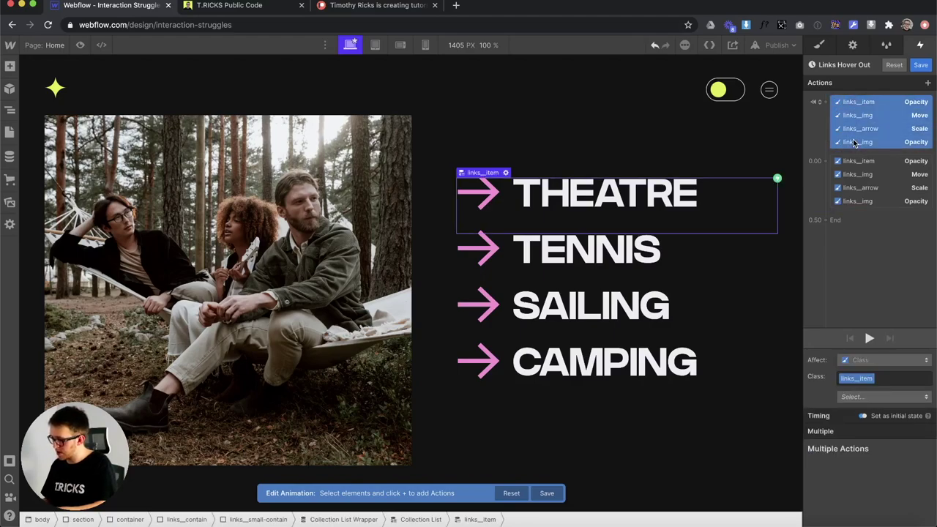
pyautogui.moveTo(854, 142); pyautogui.dragTo(854, 146)
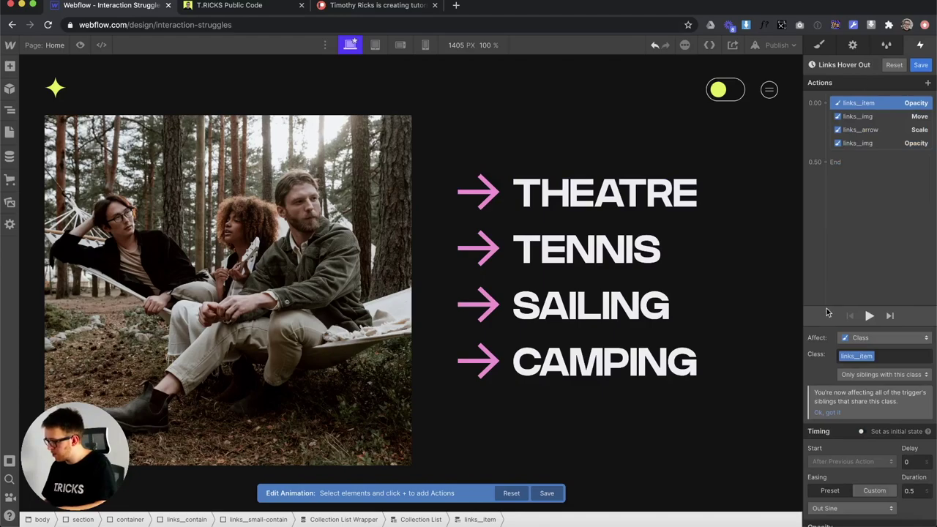
# In Links Hover Out, set the sibling links__item opacity to 100% and edit the vertical offset of the links__img Move action
pyautogui.scroll(-1, 852, 445)
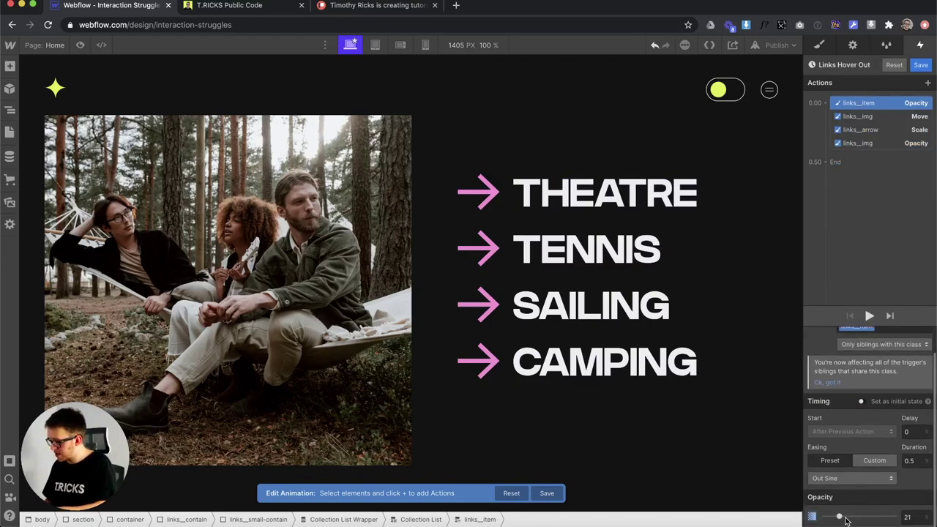
pyautogui.moveTo(840, 516); pyautogui.dragTo(924, 524)
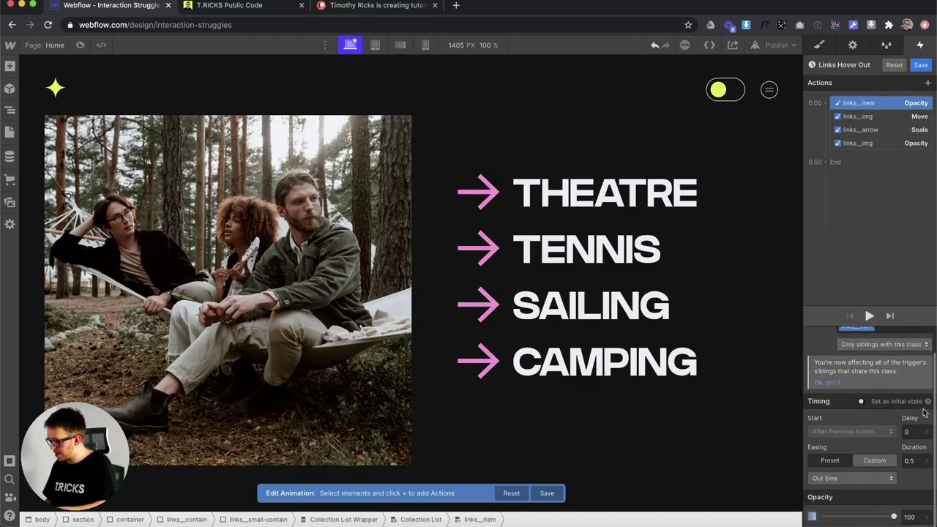
pyautogui.click(858, 116)
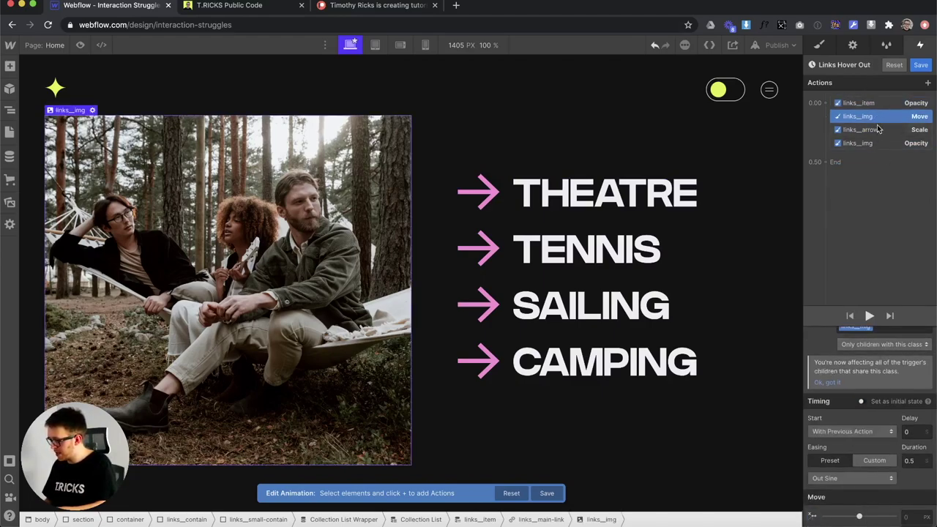
pyautogui.scroll(-1, 865, 509)
pyautogui.click(914, 501)
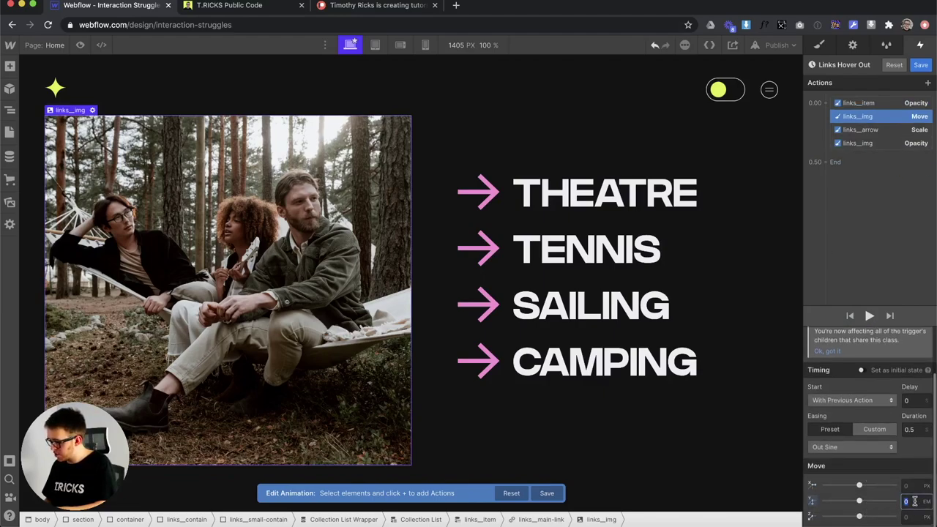
# Set the links__arrow Scale to 0 and the links__img Opacity to 0% in Links Hover Out, and save the animation
pyautogui.click(886, 133)
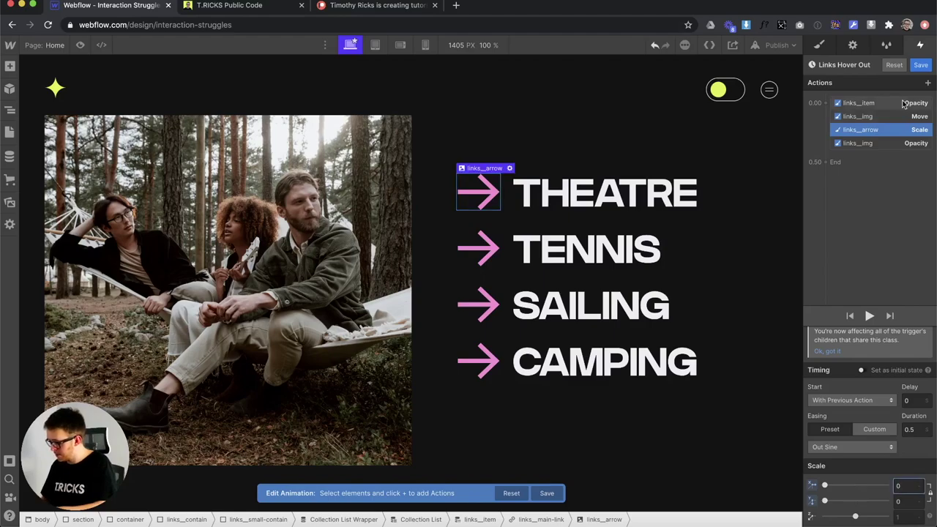
pyautogui.click(877, 143)
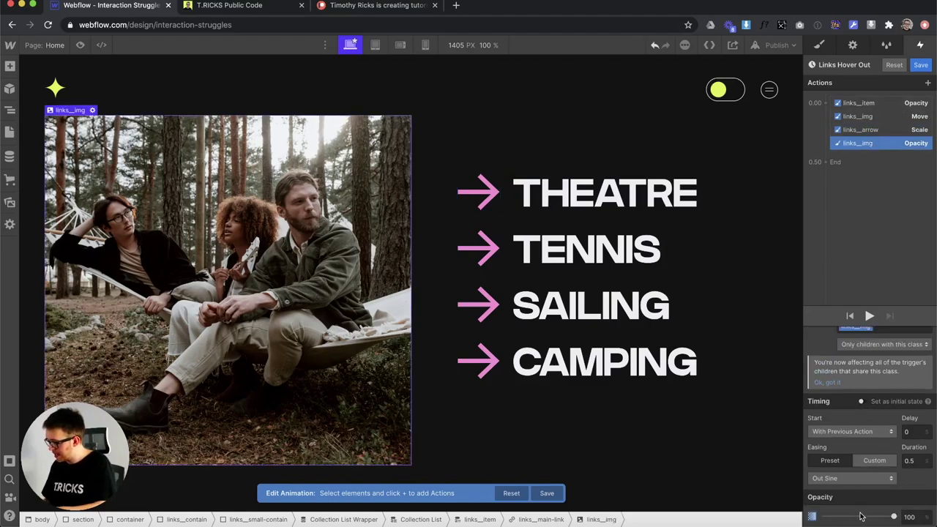
pyautogui.moveTo(866, 517); pyautogui.dragTo(790, 511)
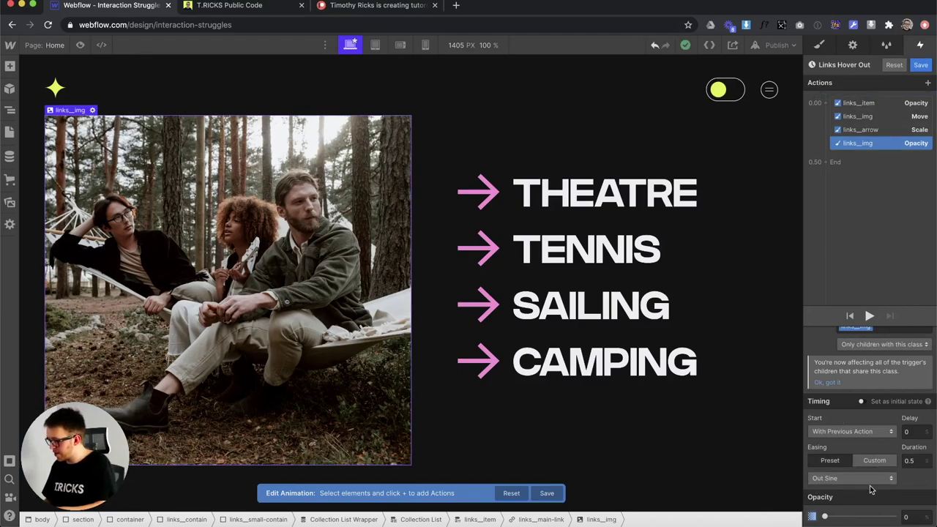
pyautogui.click(920, 66)
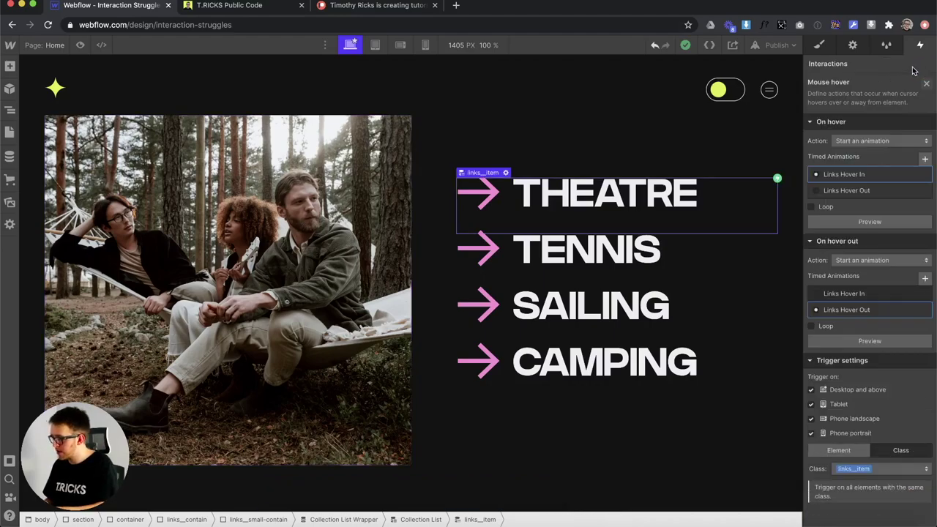
pyautogui.click(927, 85)
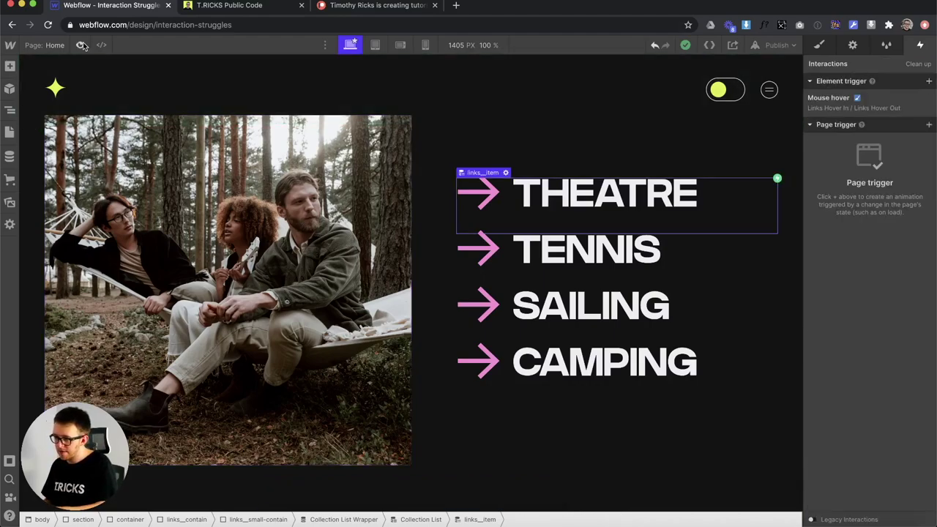
# Preview the page and check the hover interaction on the Theatre, Tennis and Sailing links
pyautogui.click(80, 45)
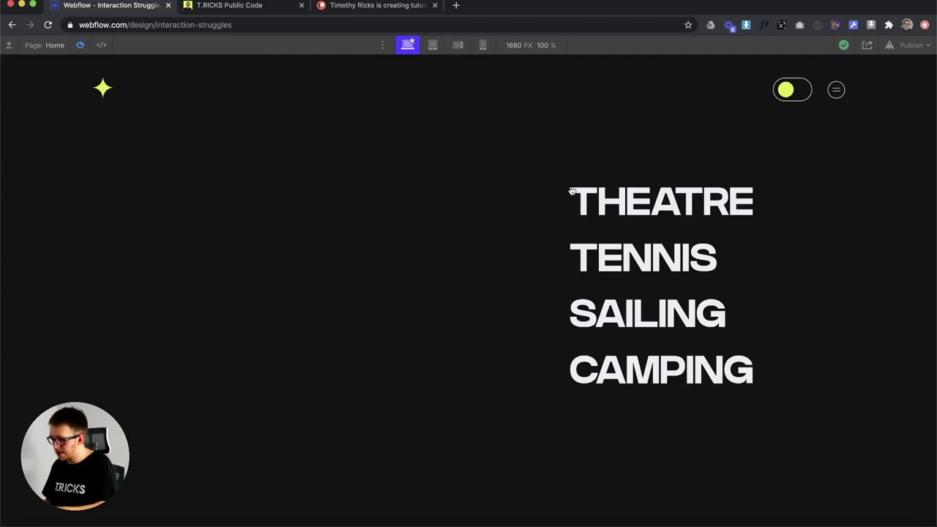
pyautogui.moveTo(574, 202)
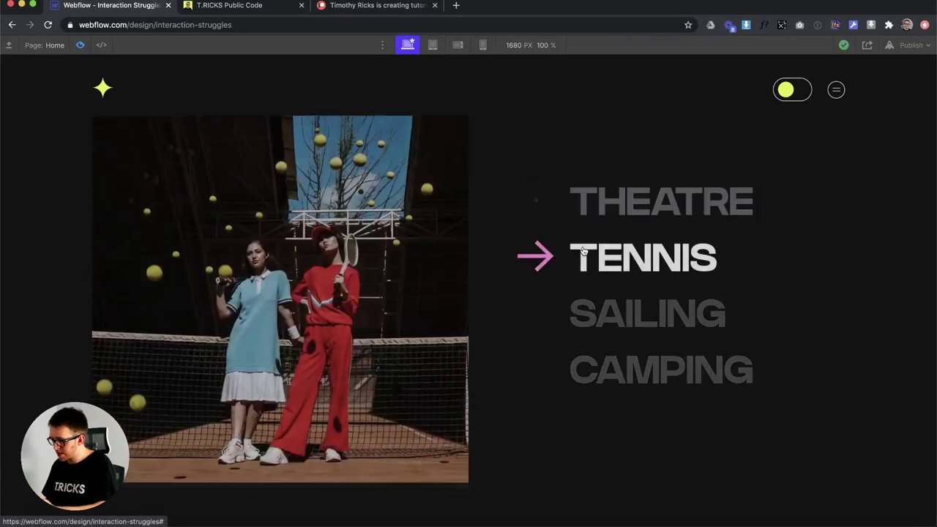
pyautogui.moveTo(590, 331)
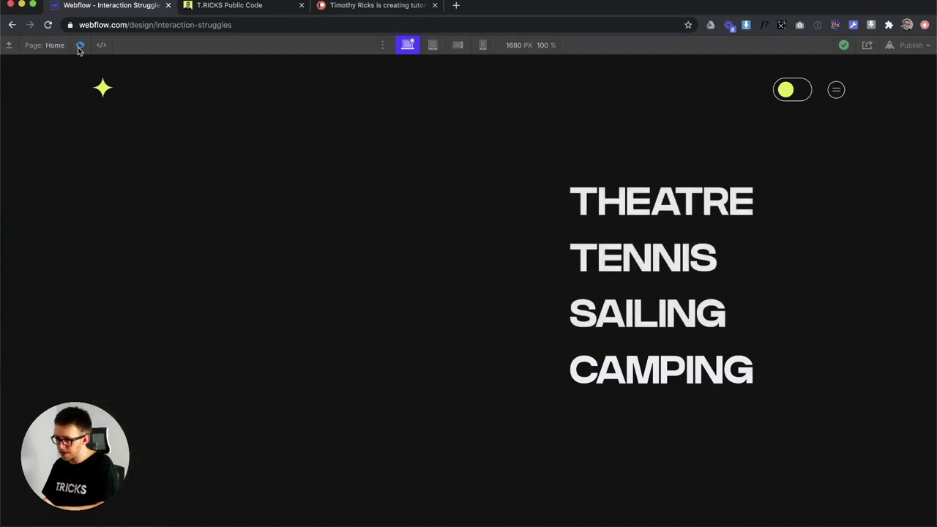
pyautogui.click(80, 44)
# Exit the preview, inspect the class of the links photo, and open the custom code of the page's HTML Embed
pyautogui.click(270, 198)
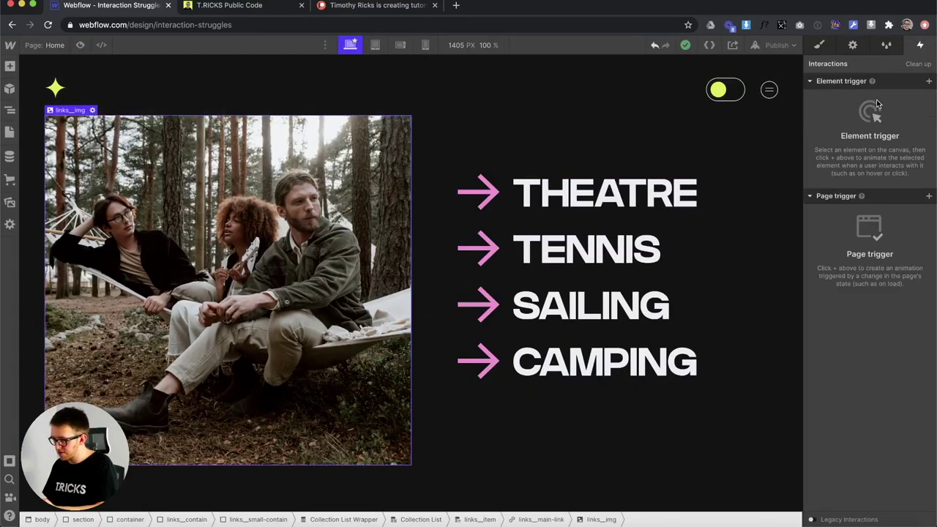
pyautogui.click(819, 44)
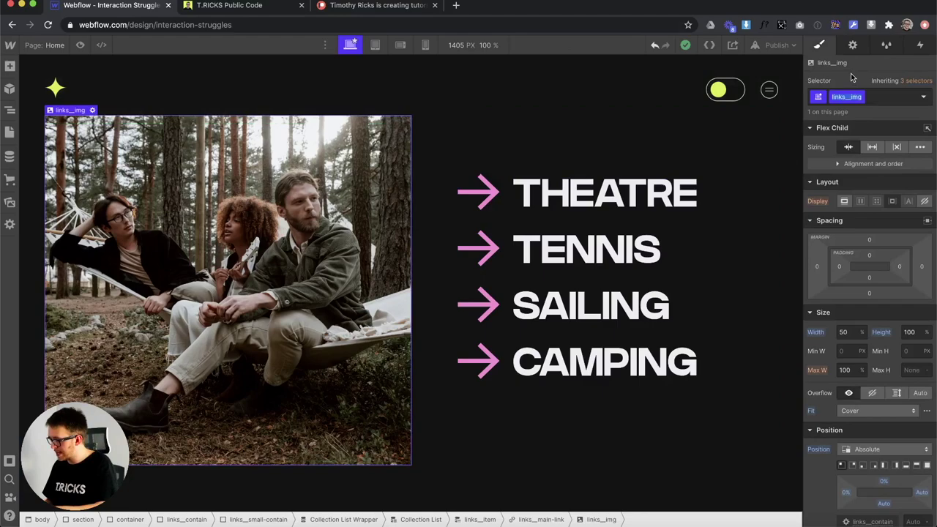
pyautogui.click(10, 110)
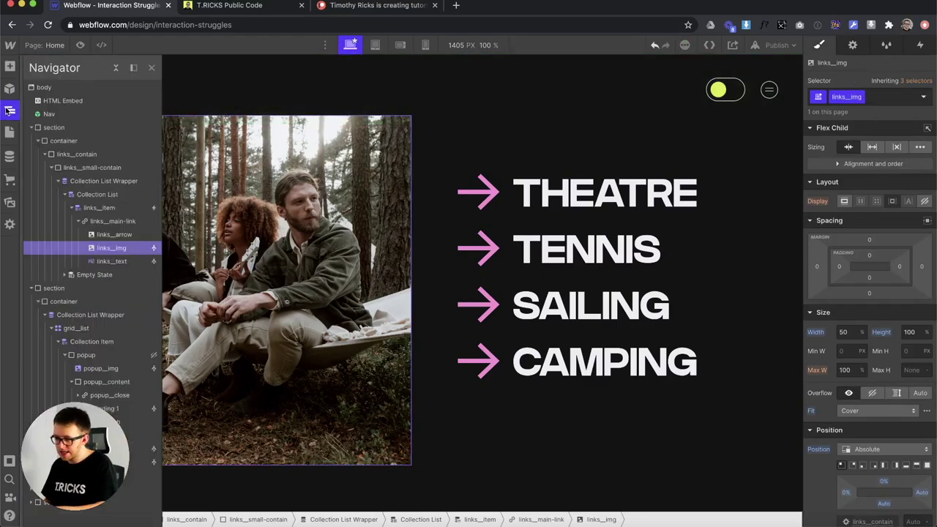
pyautogui.click(94, 103)
pyautogui.click(852, 45)
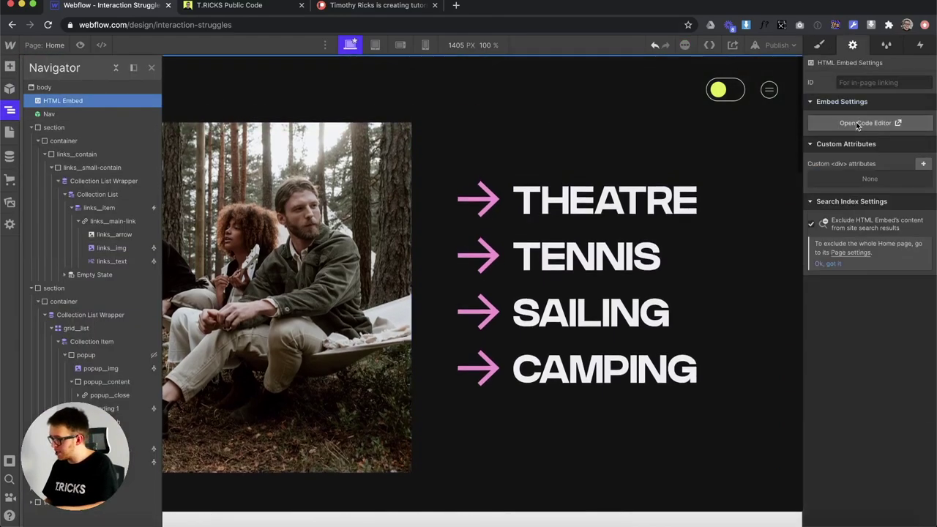
pyautogui.click(842, 123)
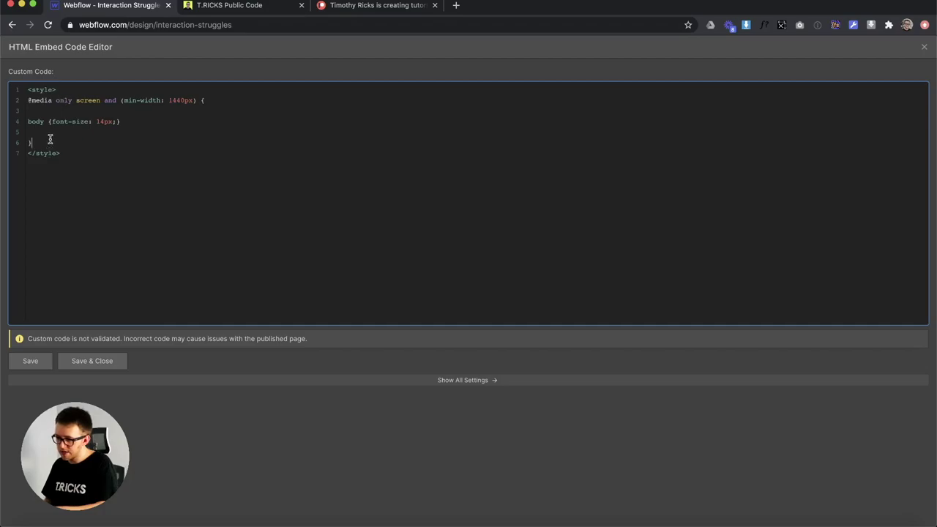
# Add the CSS rule .links__img {pointer-events: none;} below the media query in the embed's style block
pyautogui.press('Return')
pyautogui.press('Return')
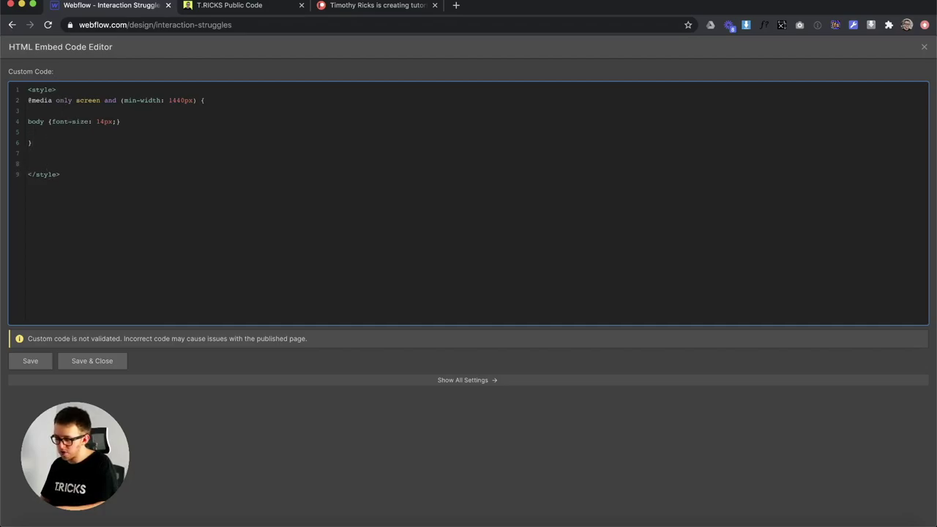
pyautogui.write('.links__img')
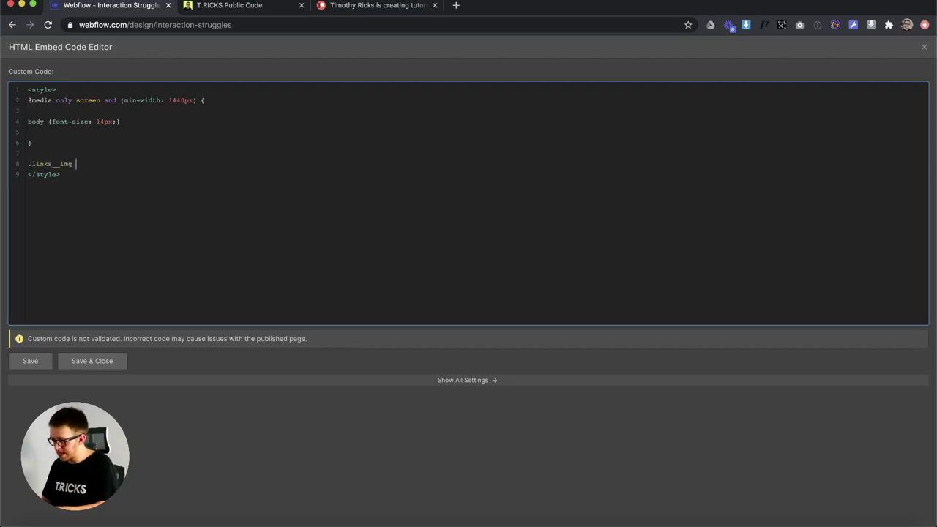
pyautogui.write(' {')
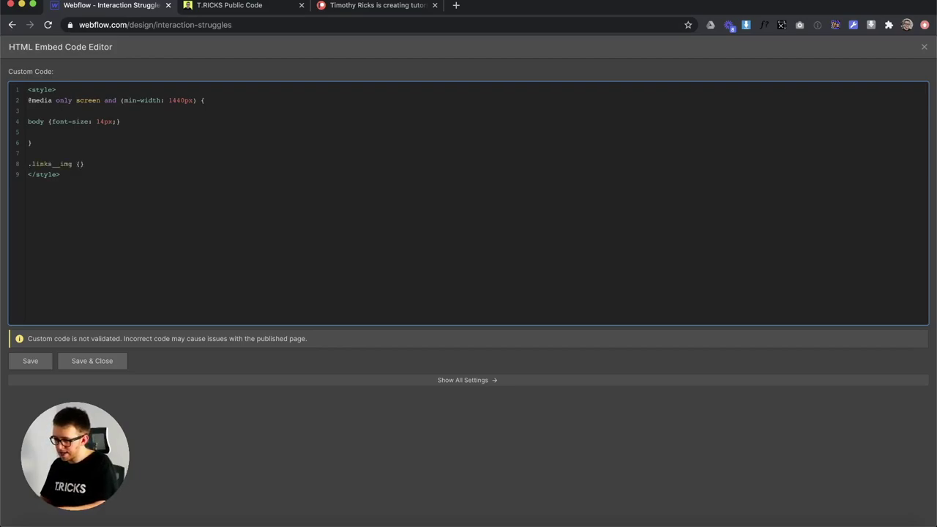
pyautogui.write('point')
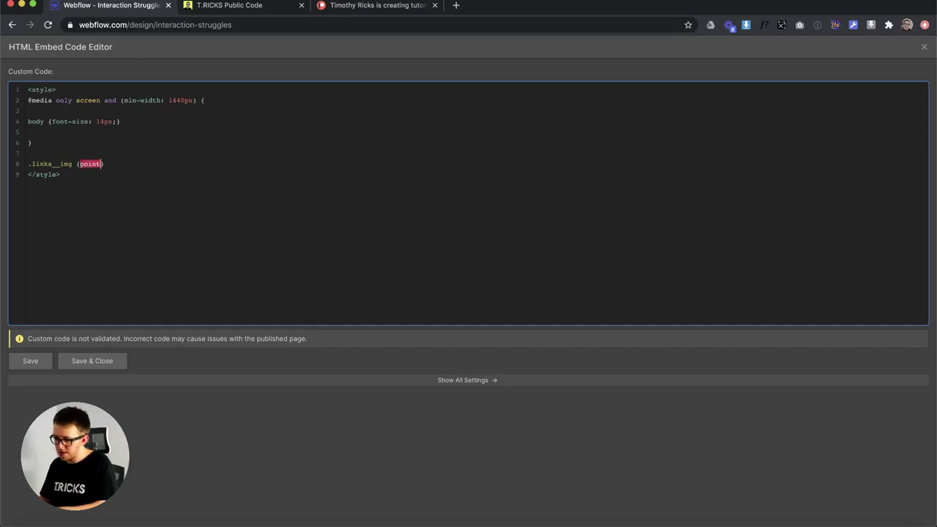
pyautogui.write('er-events: n')
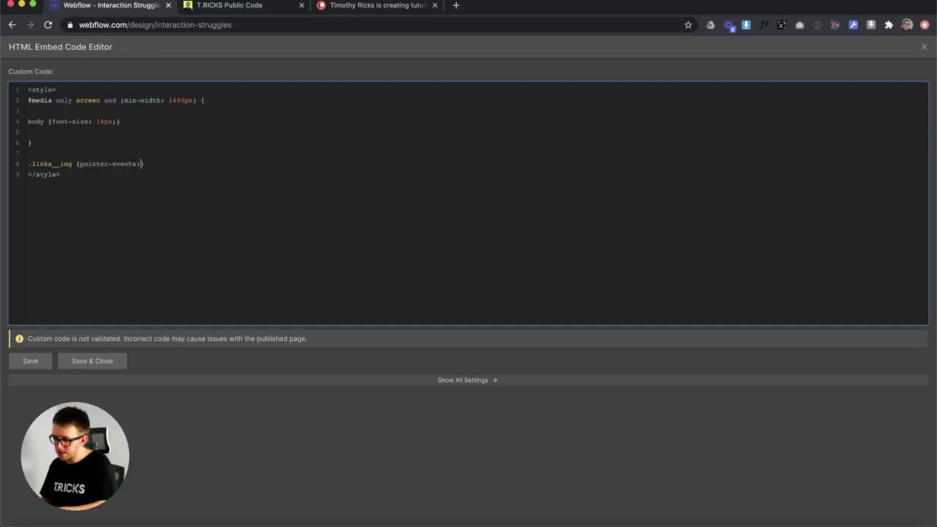
pyautogui.write('one;')
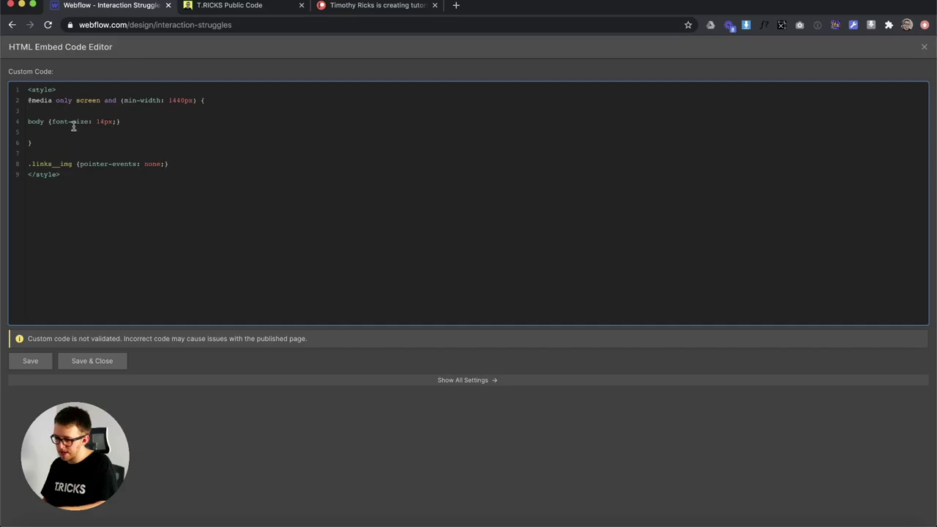
# Review the new .links__img rule, save and close the embed code, and briefly preview the page
pyautogui.moveTo(74, 162); pyautogui.dragTo(178, 161)
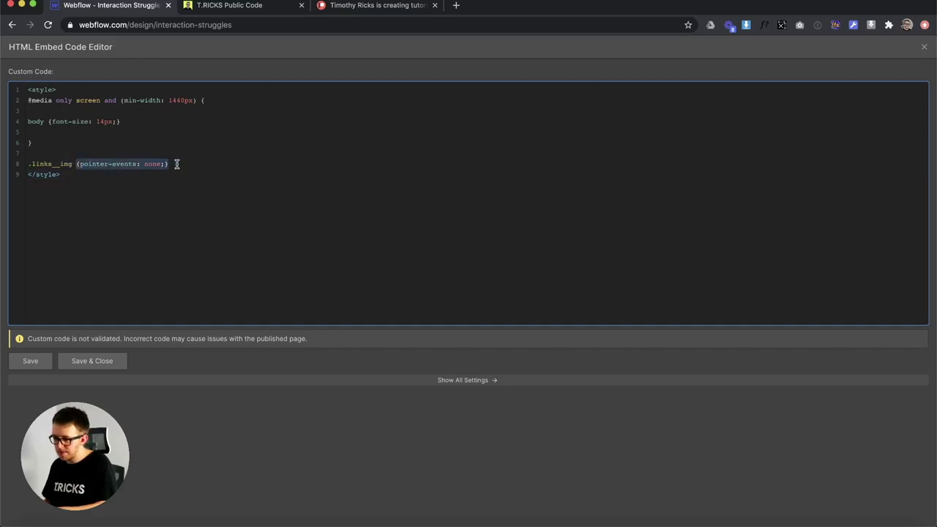
pyautogui.click(165, 163)
pyautogui.moveTo(174, 164); pyautogui.dragTo(30, 155)
pyautogui.click(76, 163)
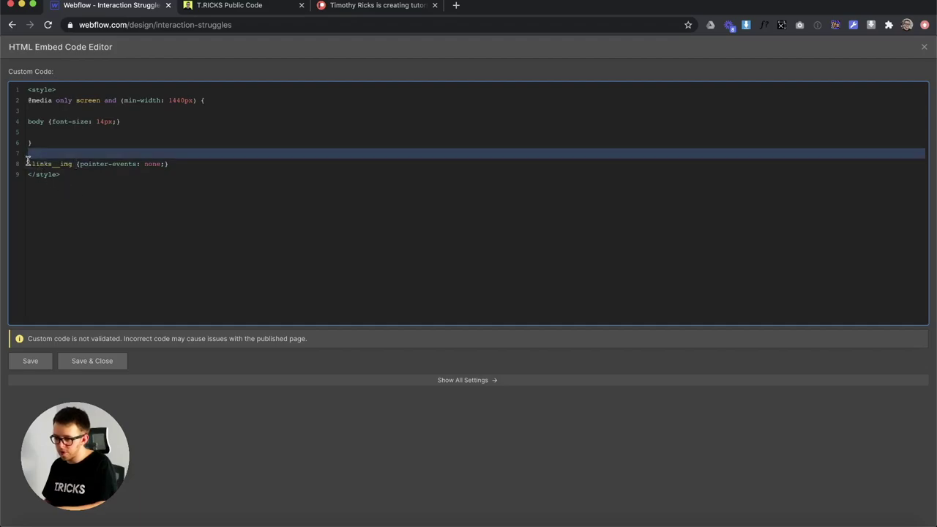
pyautogui.click(52, 163)
pyautogui.moveTo(168, 164); pyautogui.dragTo(32, 163)
pyautogui.click(92, 361)
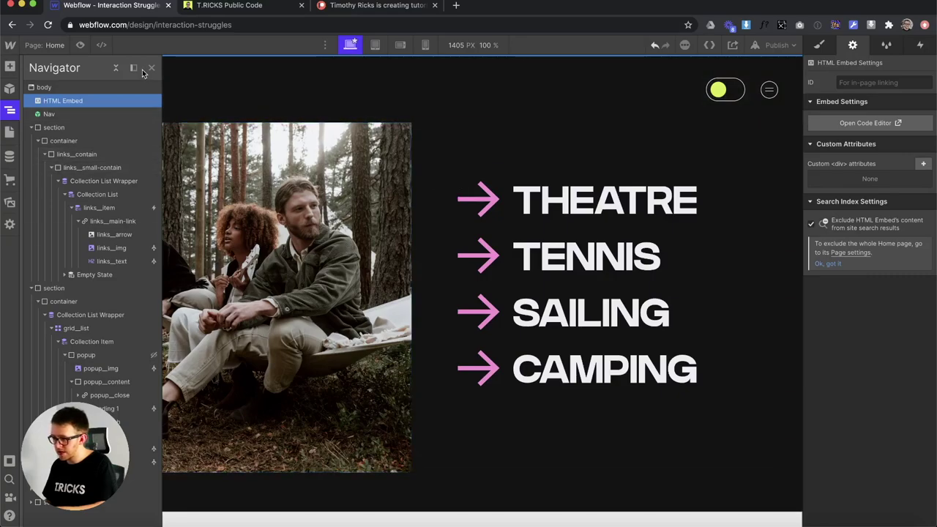
pyautogui.click(79, 45)
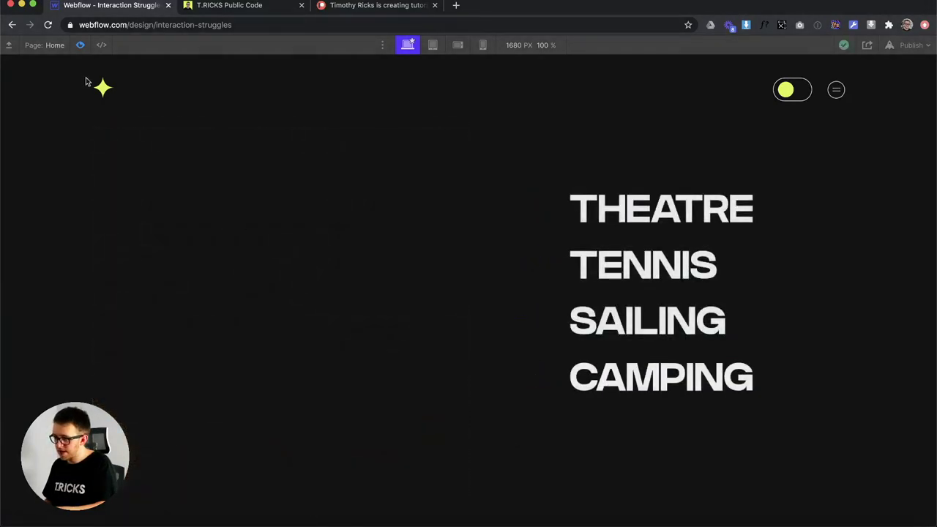
pyautogui.click(80, 45)
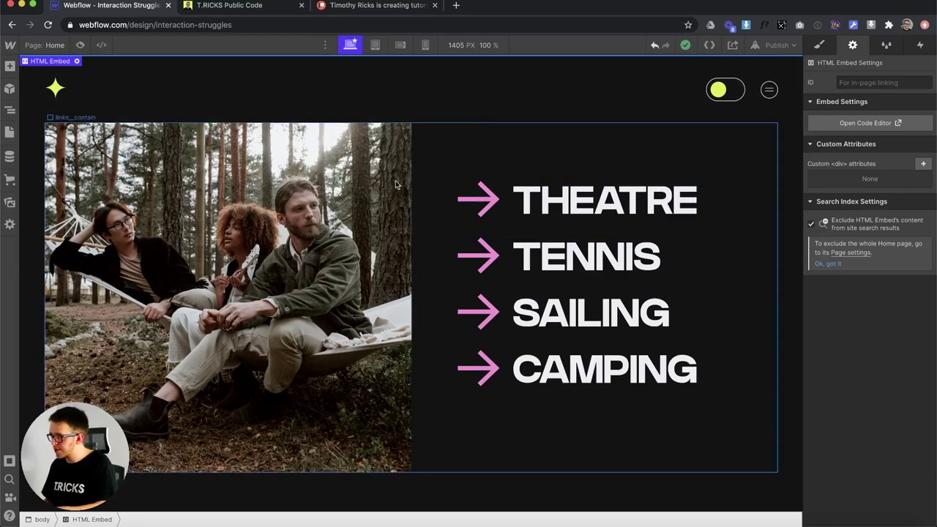
# Locate the events grid below the links section, collapse its popup element in the page structure, and select the grid__card link
pyautogui.scroll(-10, 414, 230)
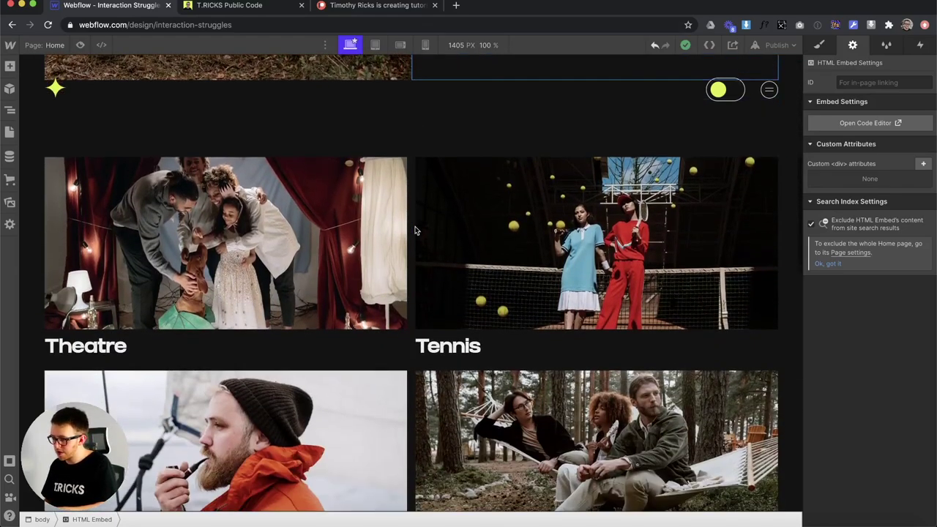
pyautogui.click(412, 179)
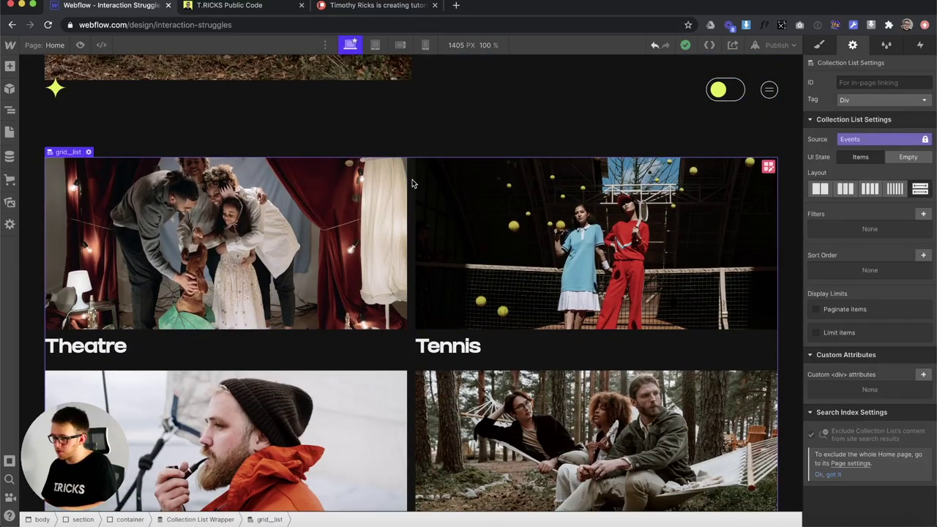
pyautogui.scroll(-1, 412, 180)
pyautogui.click(11, 111)
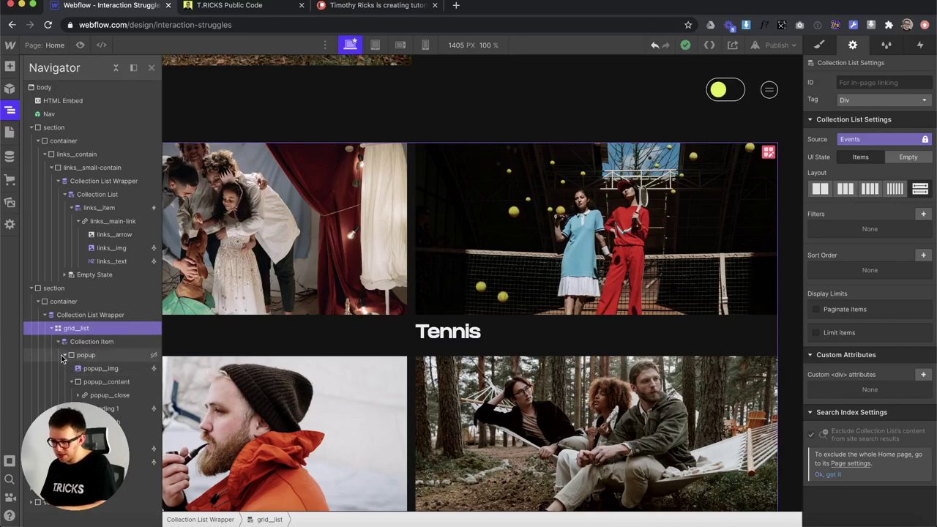
pyautogui.click(64, 355)
pyautogui.click(92, 369)
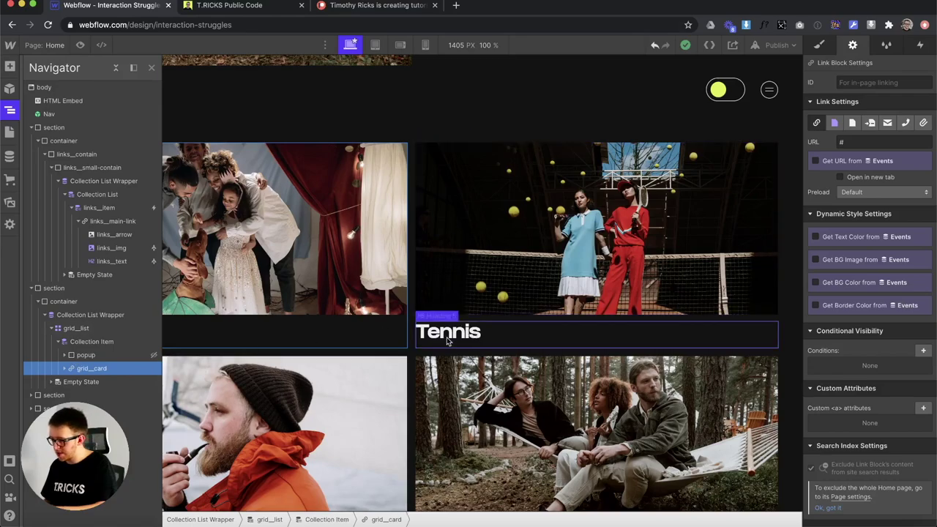
# Show the popup element with Flex display to inspect its layout and position settings, and set its display back to None
pyautogui.click(85, 356)
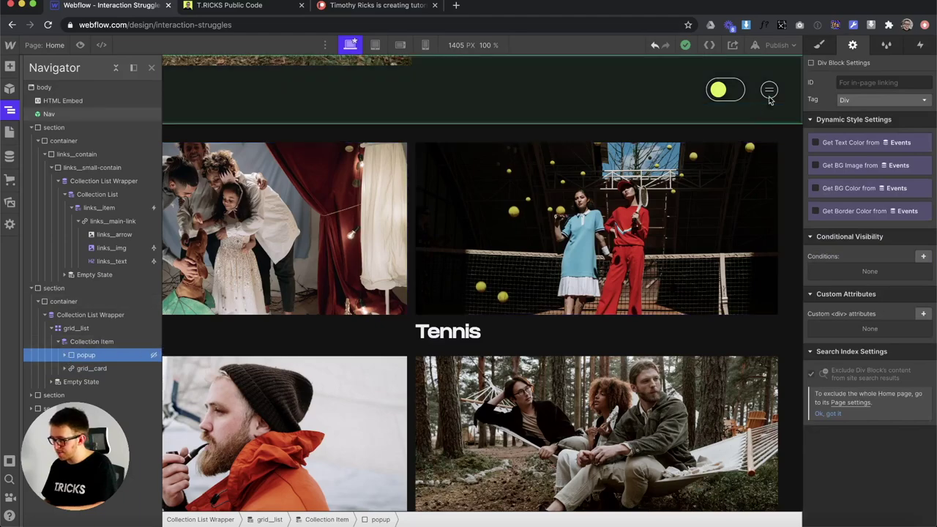
pyautogui.click(819, 45)
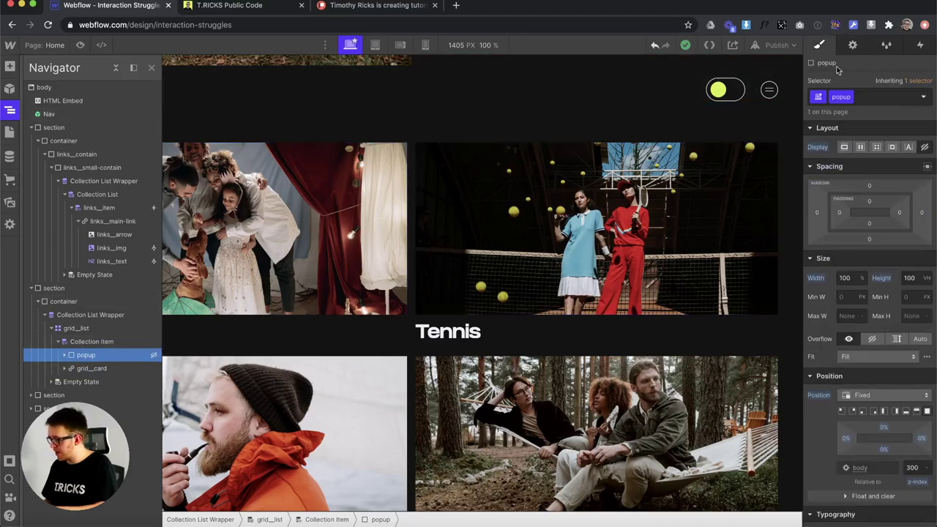
pyautogui.click(861, 148)
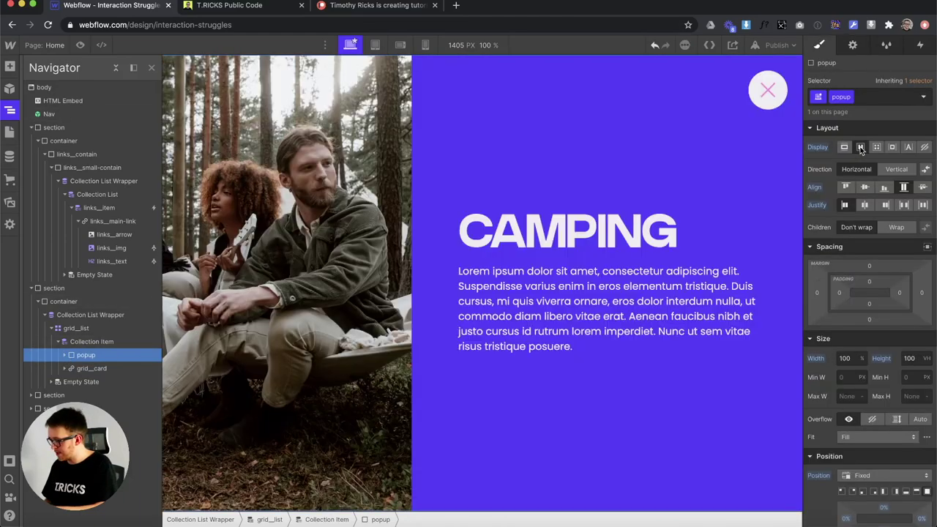
pyautogui.scroll(-5, 871, 366)
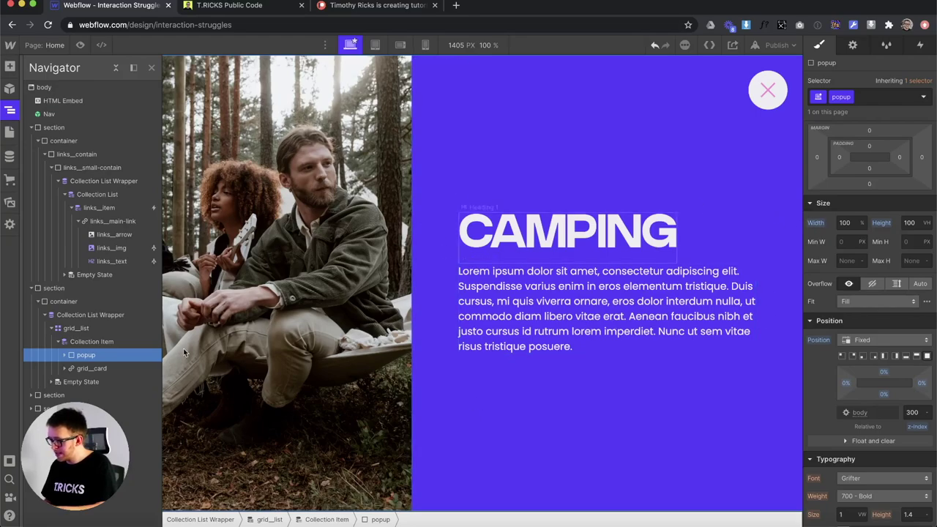
pyautogui.scroll(4, 847, 221)
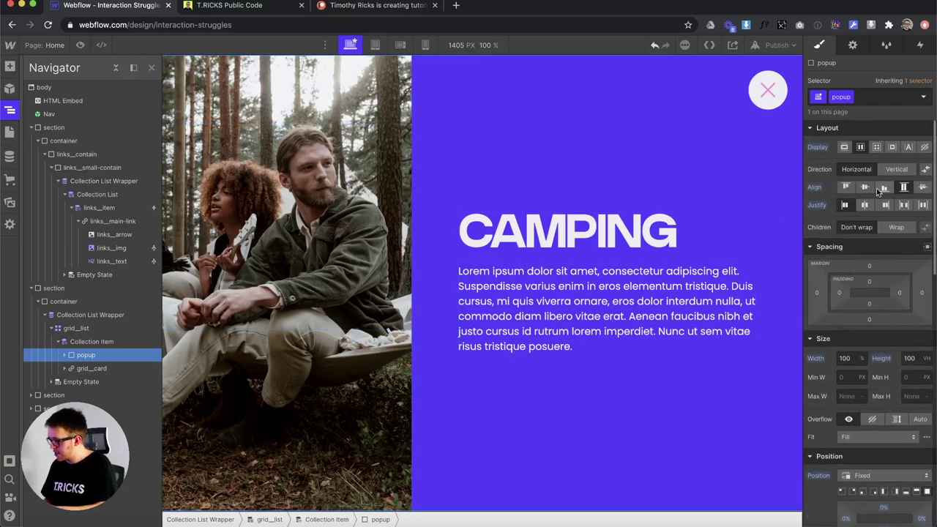
pyautogui.click(924, 146)
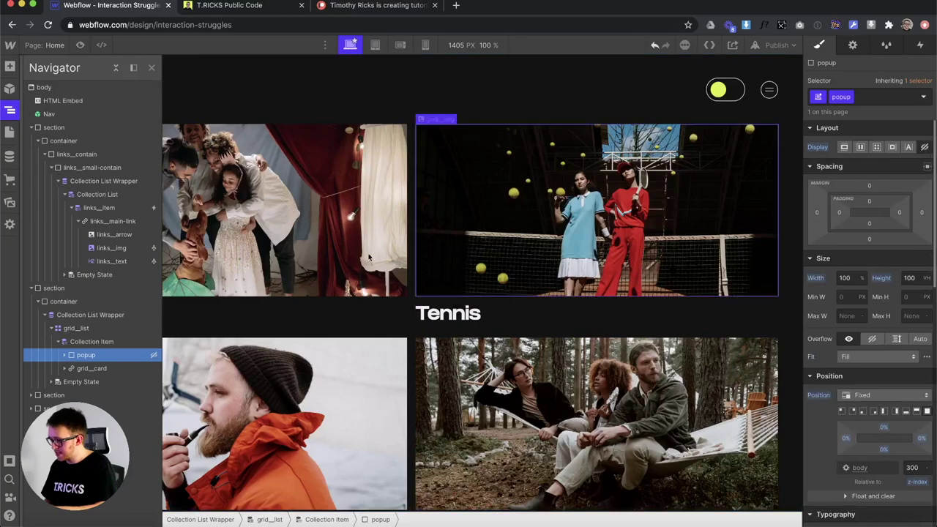
# Add a Mouse click (tap) trigger to the grid__card link and apply it to all elements with the grid__card class
pyautogui.click(90, 370)
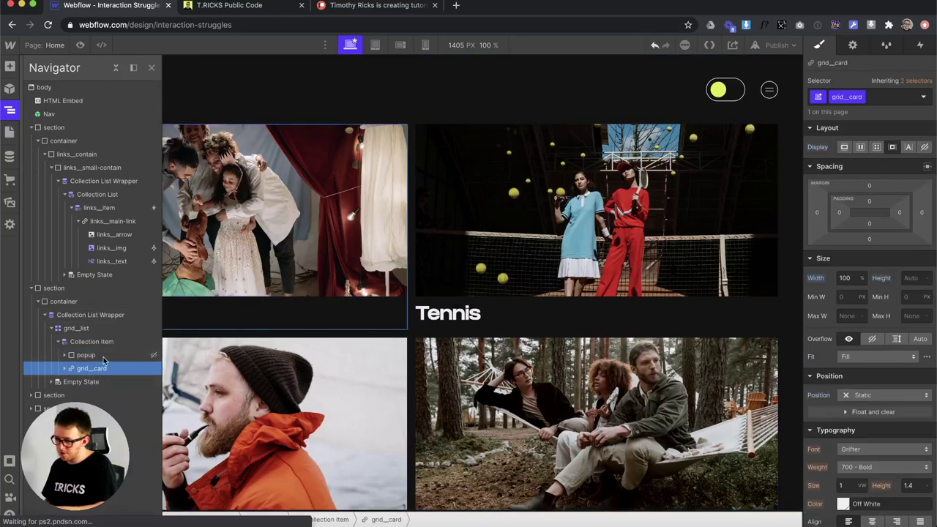
pyautogui.click(918, 47)
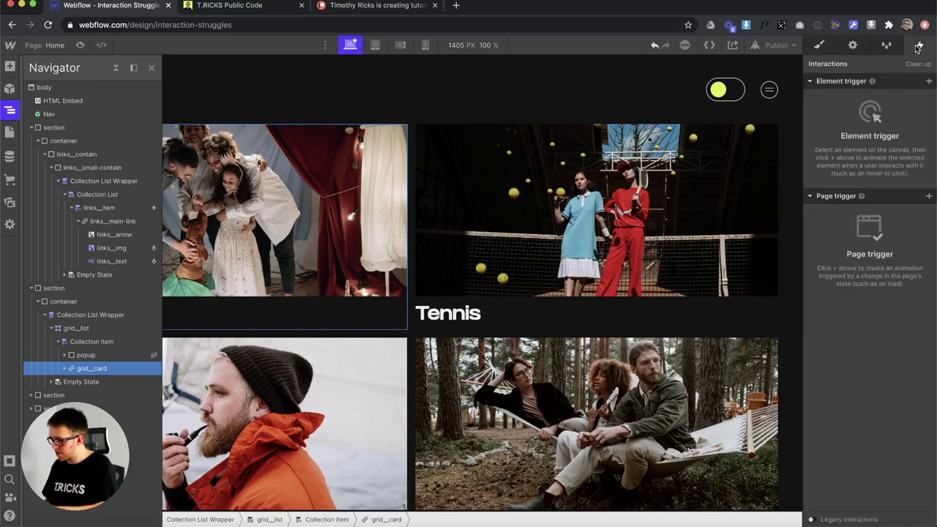
pyautogui.click(928, 82)
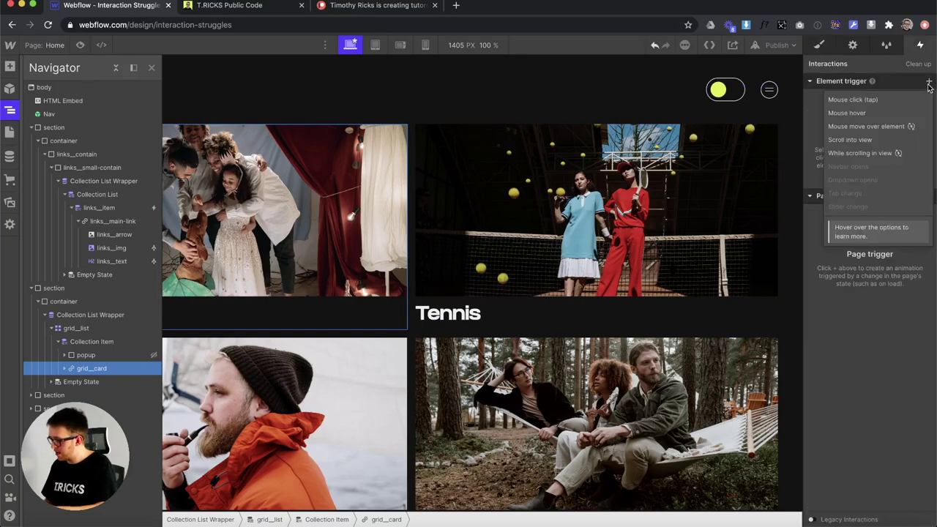
pyautogui.click(881, 101)
pyautogui.click(899, 288)
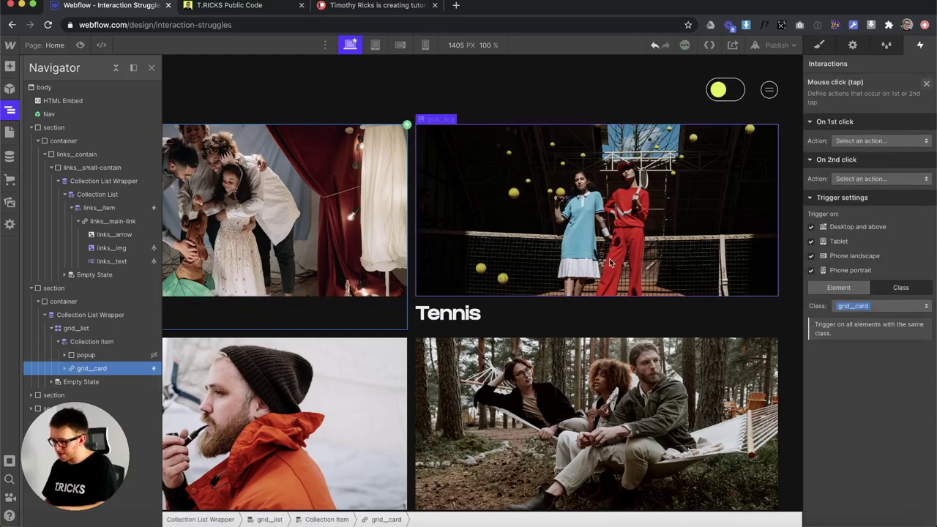
# Make the first click start a new timed animation named Open Popup, and select the popup element as its target
pyautogui.click(900, 142)
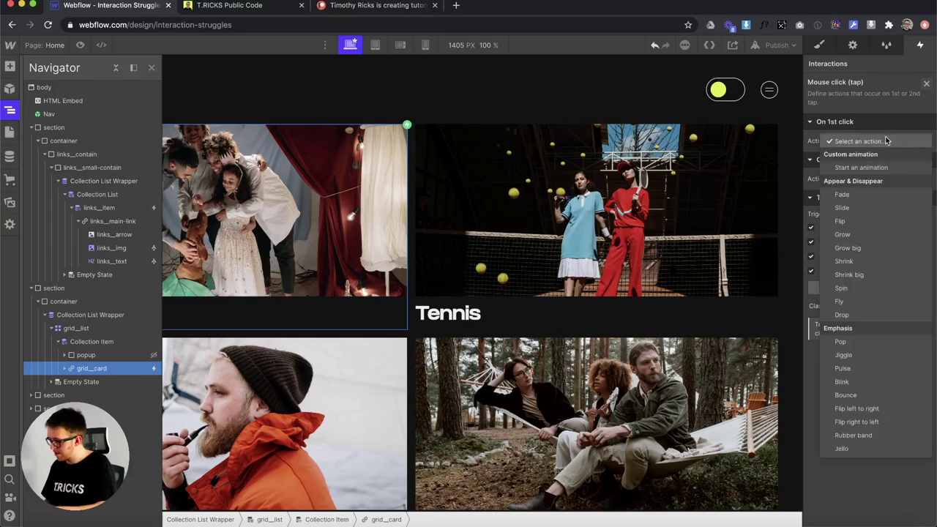
pyautogui.click(872, 160)
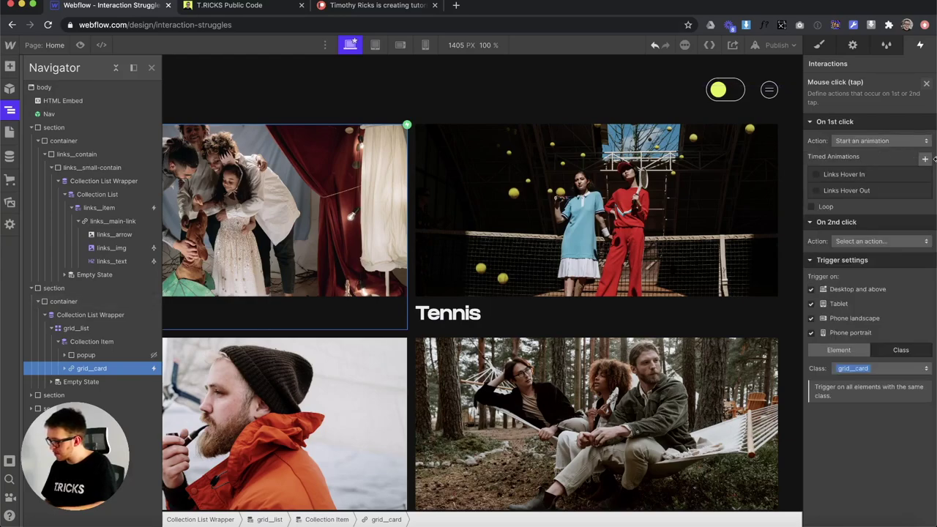
pyautogui.click(926, 159)
pyautogui.write('Open Popup')
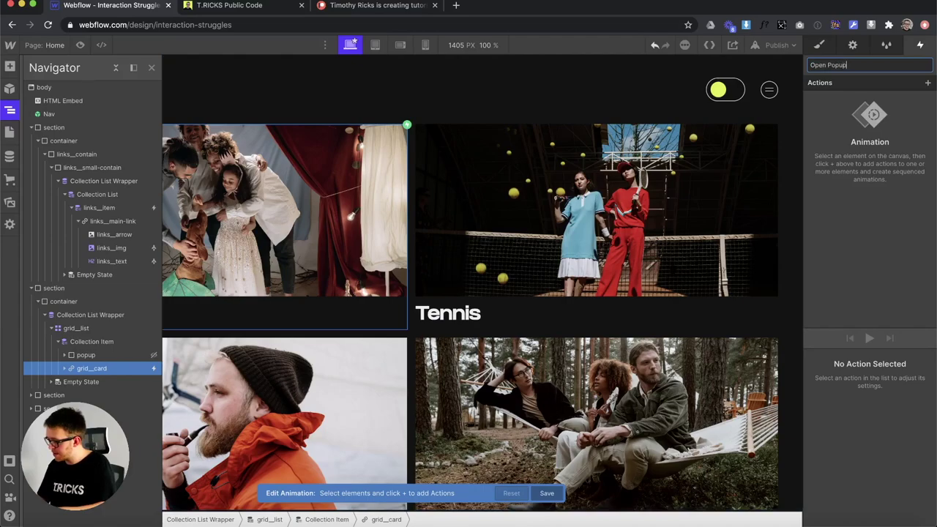
pyautogui.press('Return')
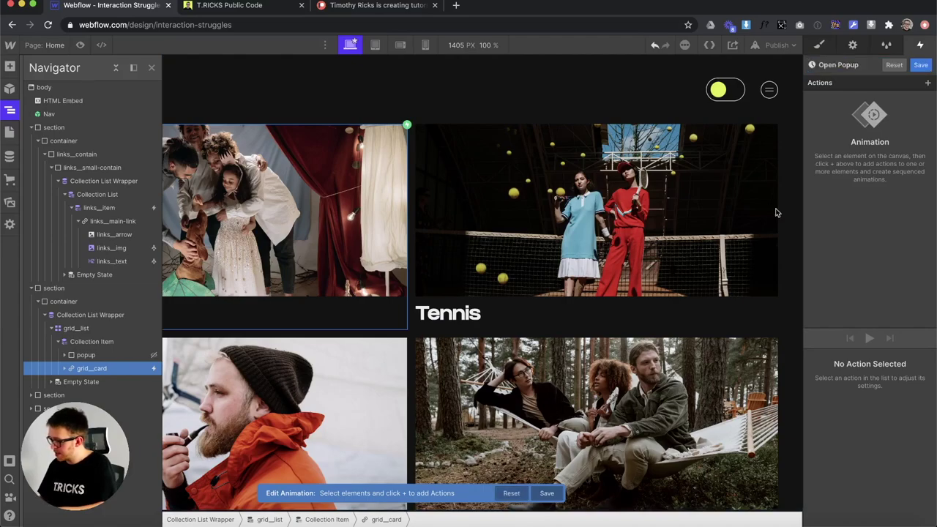
pyautogui.click(85, 355)
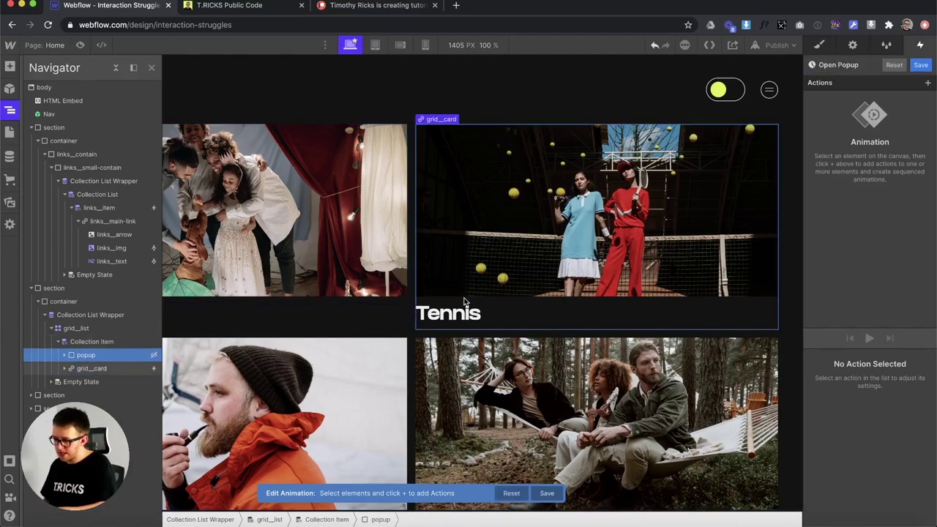
# Add a Hide/Show action with None display for the popup and set it as the initial state
pyautogui.click(927, 84)
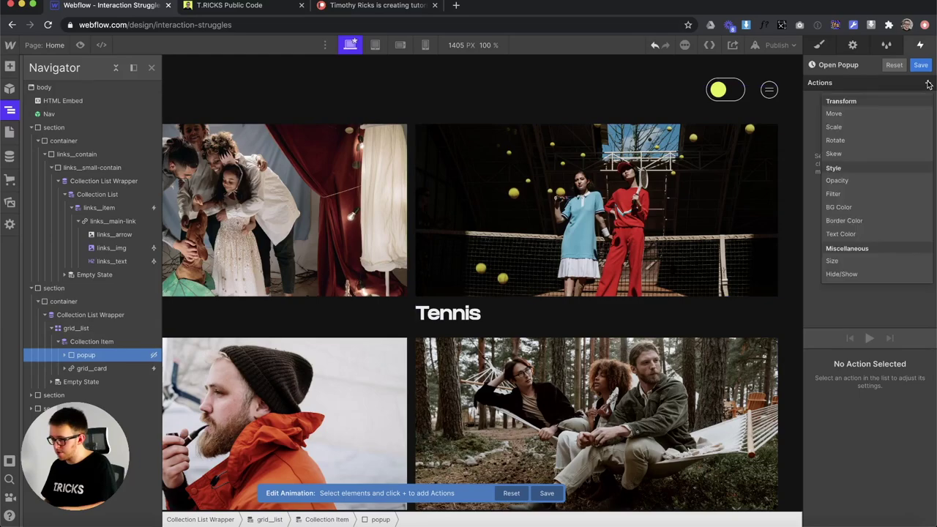
pyautogui.click(851, 275)
pyautogui.scroll(-2, 871, 381)
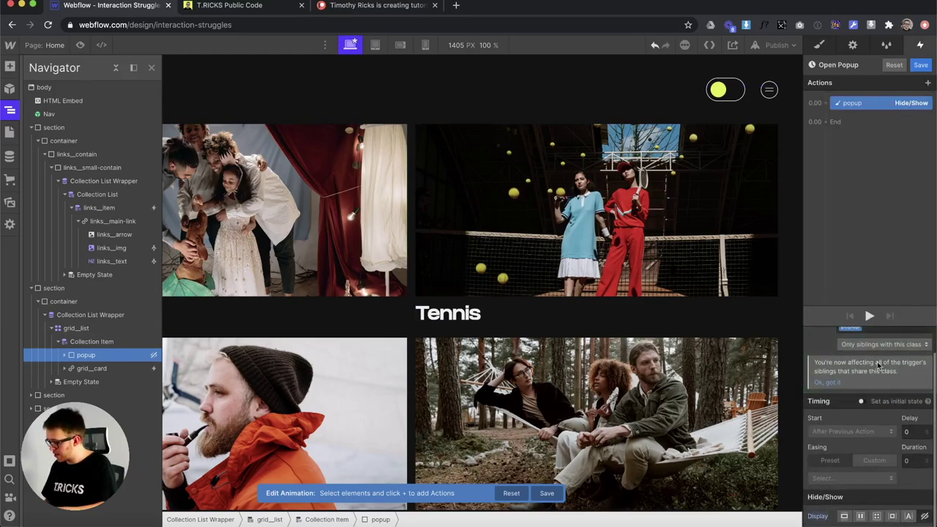
pyautogui.click(862, 401)
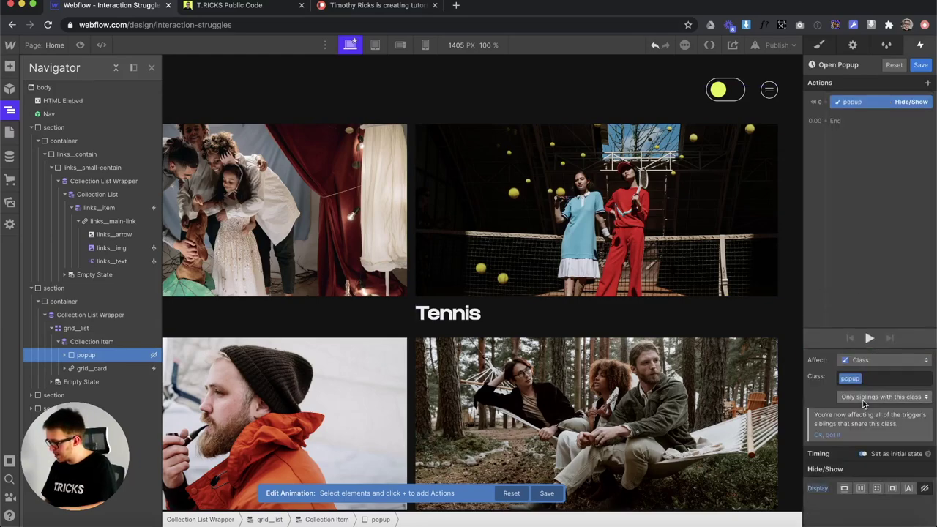
# Add a second Hide/Show action for the popup after the initial state, with Flex display
pyautogui.click(825, 121)
pyautogui.click(837, 315)
pyautogui.scroll(-2, 864, 481)
pyautogui.click(860, 517)
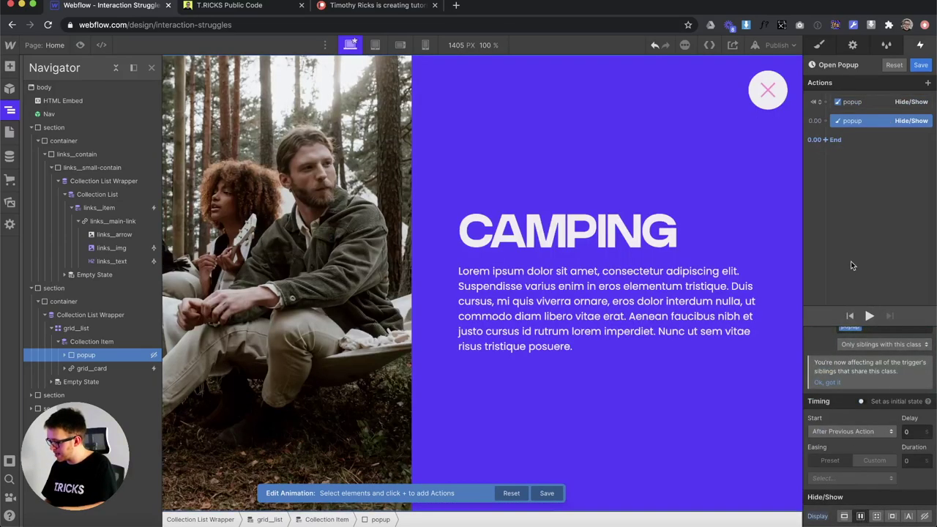
# Give the popup an initial-state Opacity of 0% and add a 100% Opacity action alongside the Flex Hide/Show action
pyautogui.click(824, 102)
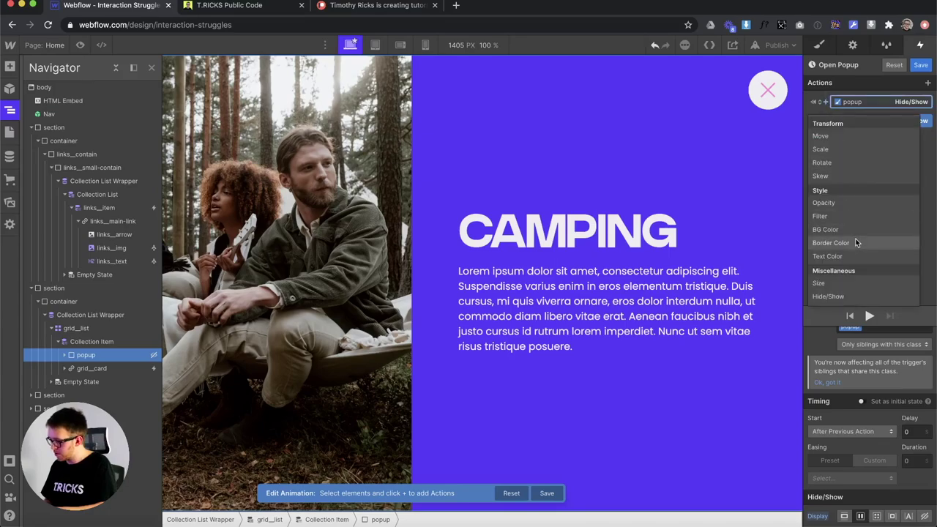
pyautogui.click(849, 203)
pyautogui.moveTo(851, 495); pyautogui.dragTo(770, 483)
pyautogui.click(837, 134)
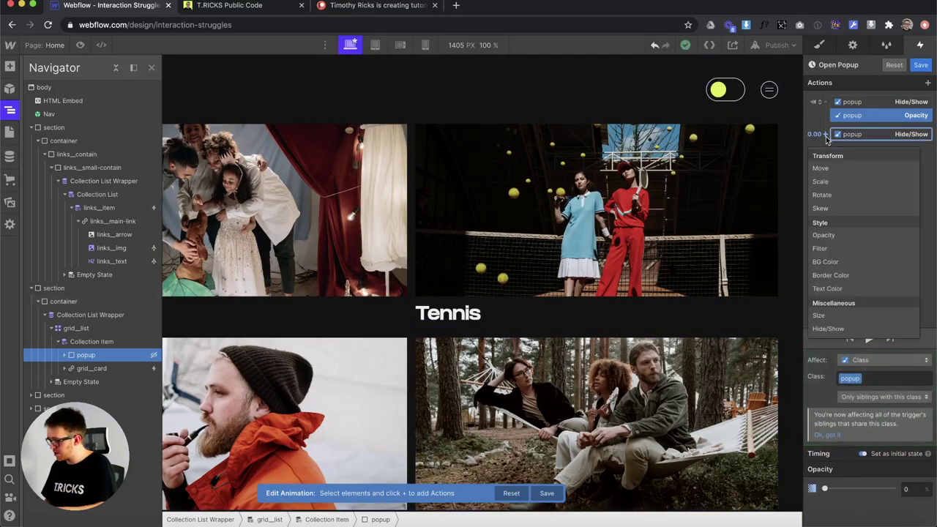
pyautogui.click(823, 234)
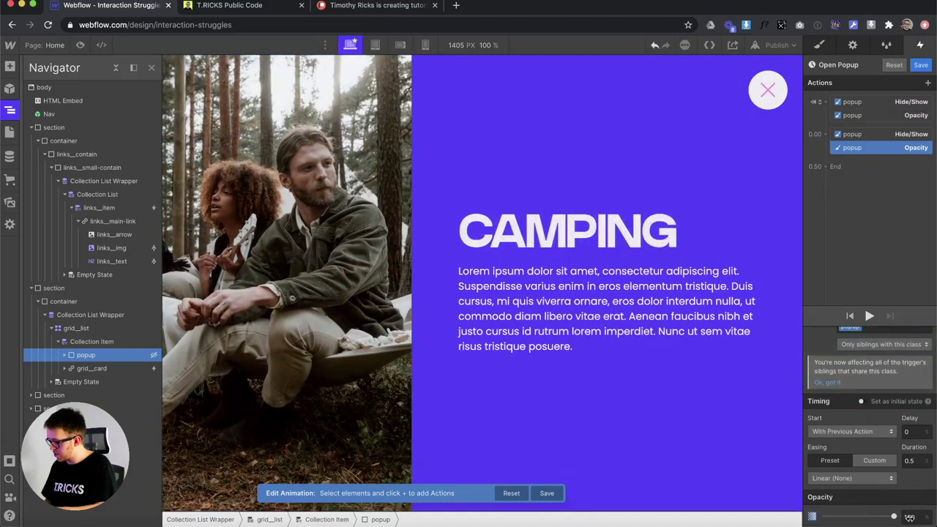
# Add an initial-state Move action that offsets the popup 2 EM on the Y axis
pyautogui.click(826, 102)
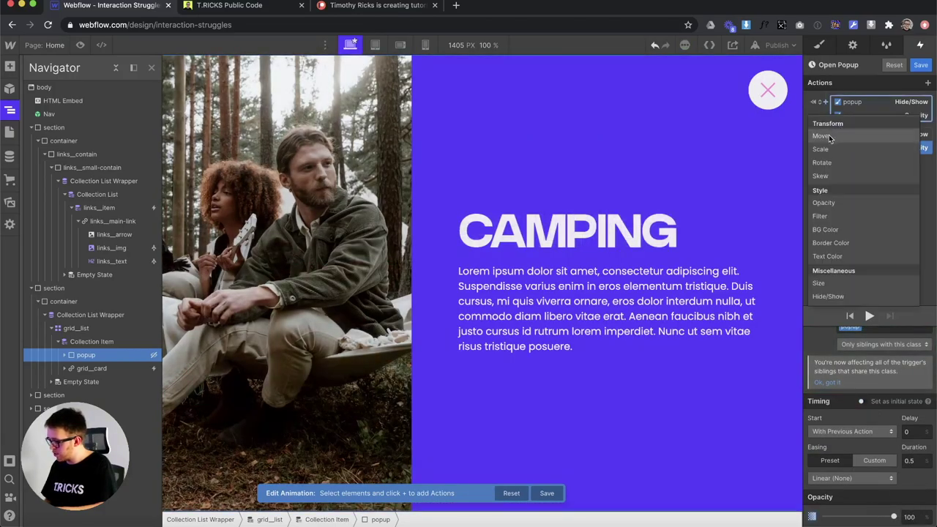
pyautogui.click(821, 136)
pyautogui.click(915, 501)
pyautogui.write('2')
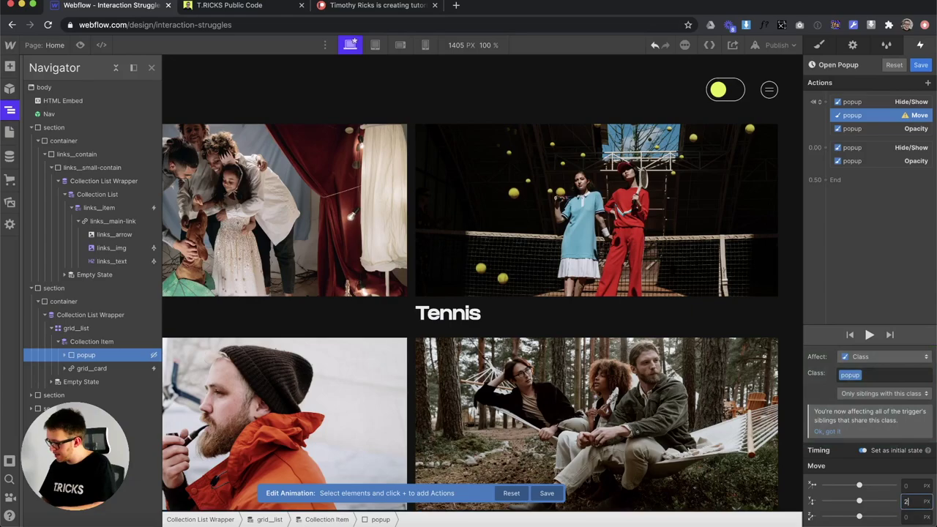
# Add a Move action at 0.00 seconds that brings the popup to 0 EM on the Y axis
pyautogui.click(821, 147)
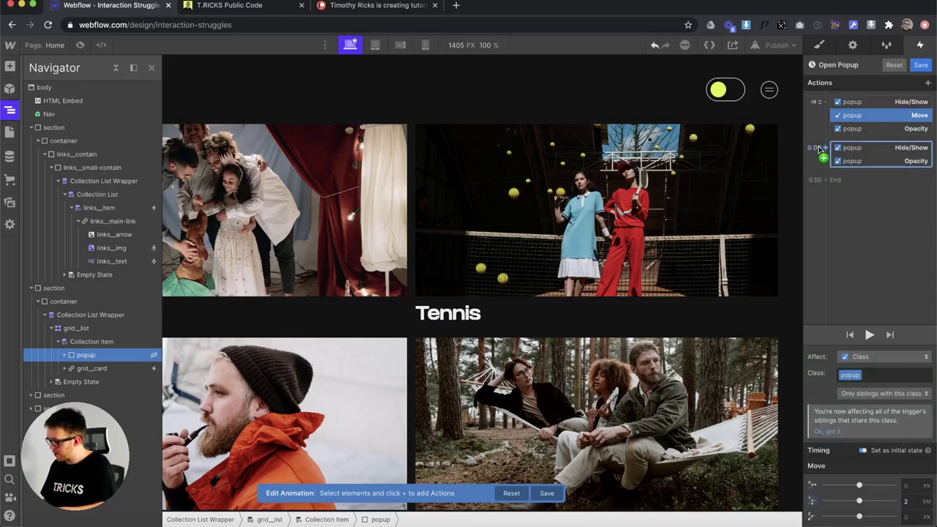
pyautogui.click(832, 181)
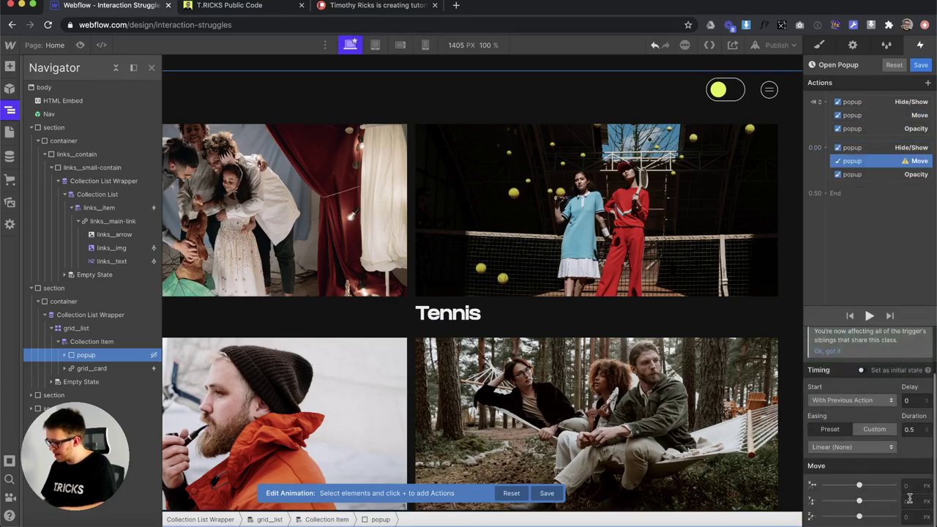
pyautogui.click(911, 502)
pyautogui.write('0')
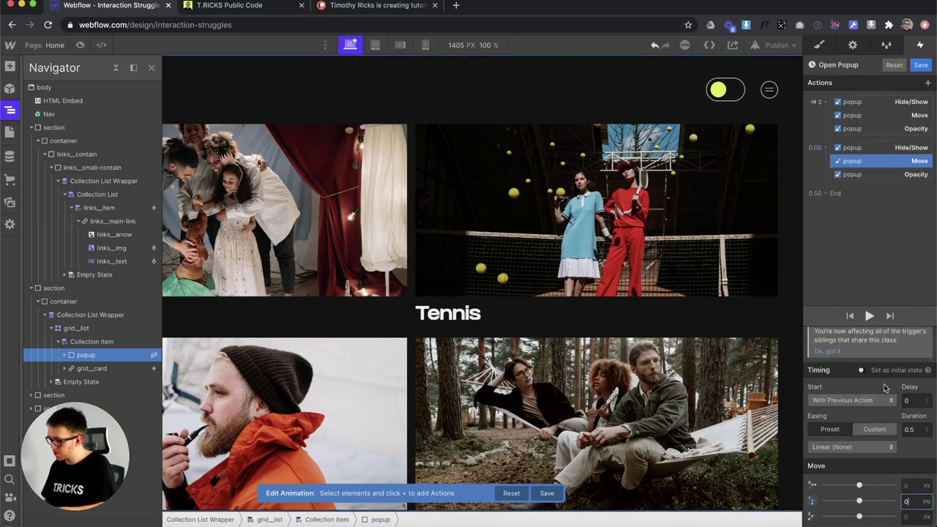
# Examine the Move action's class scope options and how grid__card and popup relate in the page structure
pyautogui.scroll(2, 872, 393)
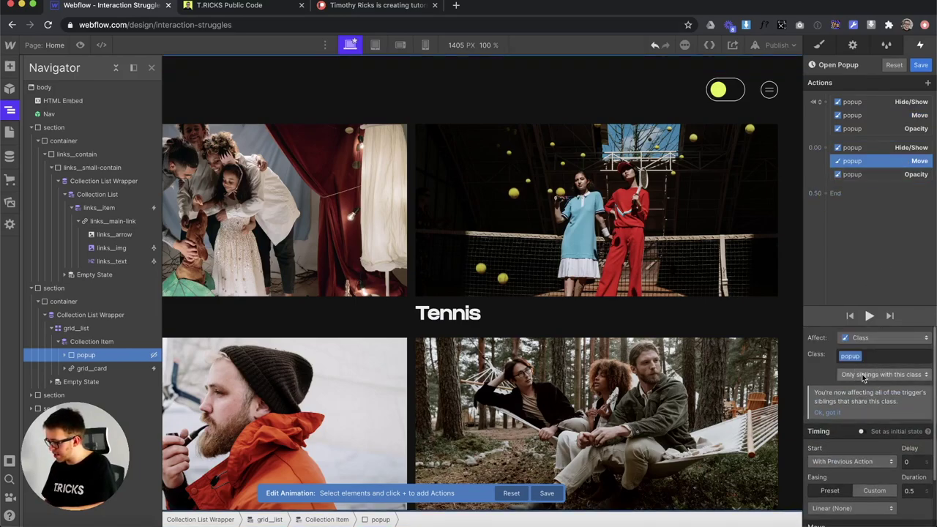
pyautogui.click(863, 374)
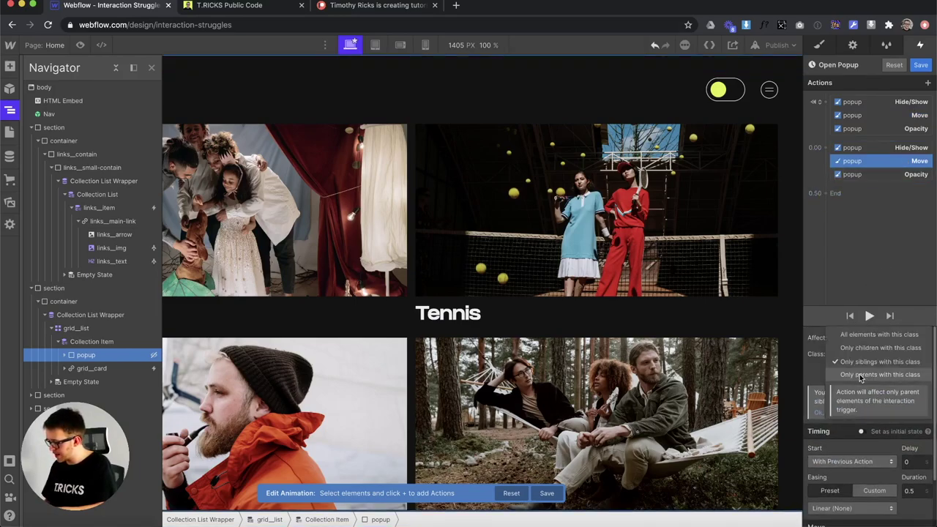
pyautogui.click(819, 368)
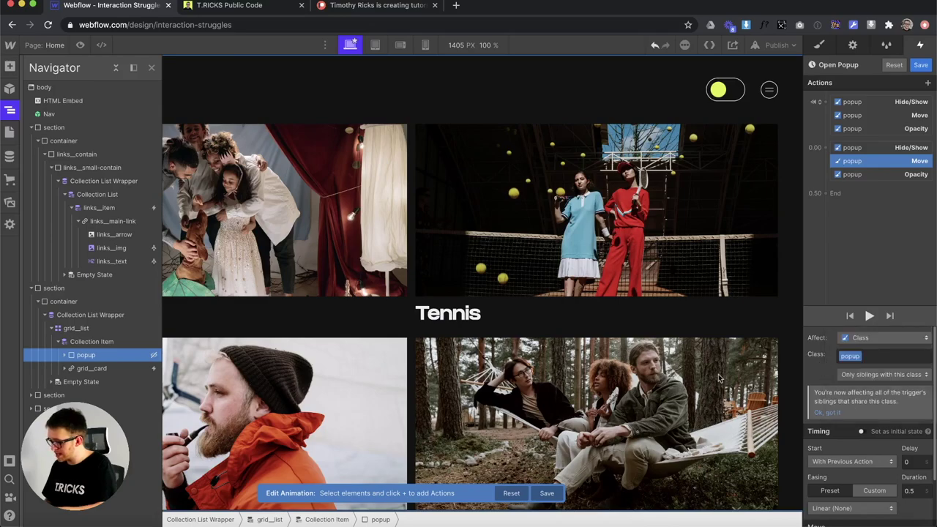
pyautogui.click(110, 368)
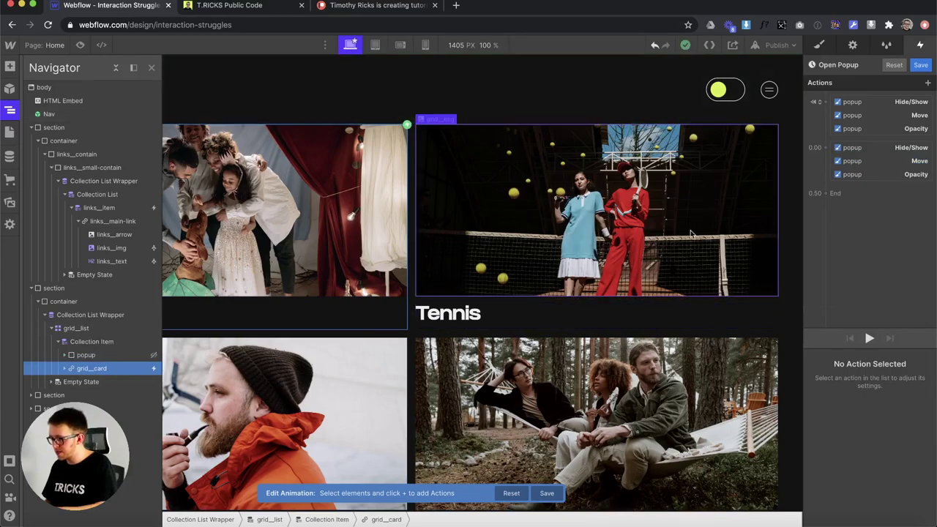
pyautogui.click(86, 355)
pyautogui.click(91, 369)
pyautogui.click(86, 355)
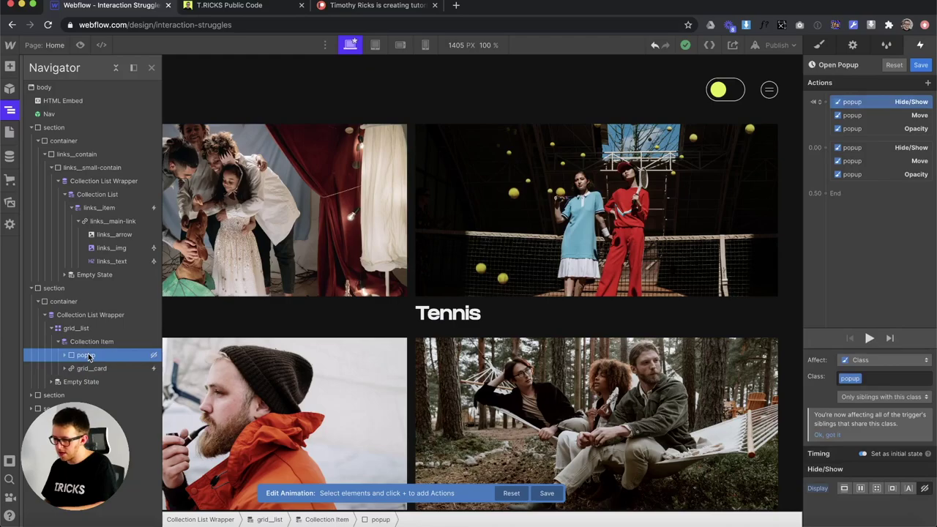
pyautogui.click(870, 338)
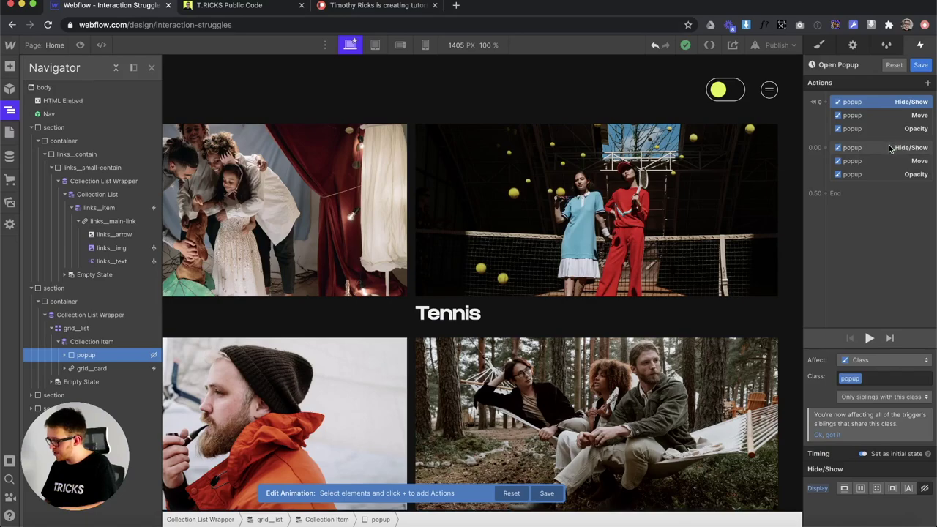
# Set the easing of the popup's three non-initial actions to Out Quart and save the Open Popup animation
pyautogui.click(890, 149)
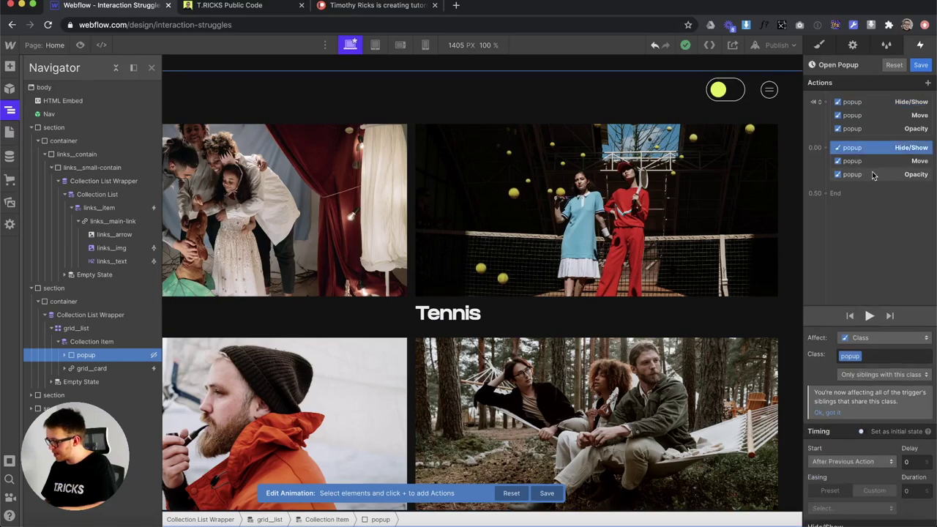
pyautogui.keyDown('shift'); pyautogui.click(874, 174); pyautogui.keyUp('shift')
pyautogui.click(831, 505)
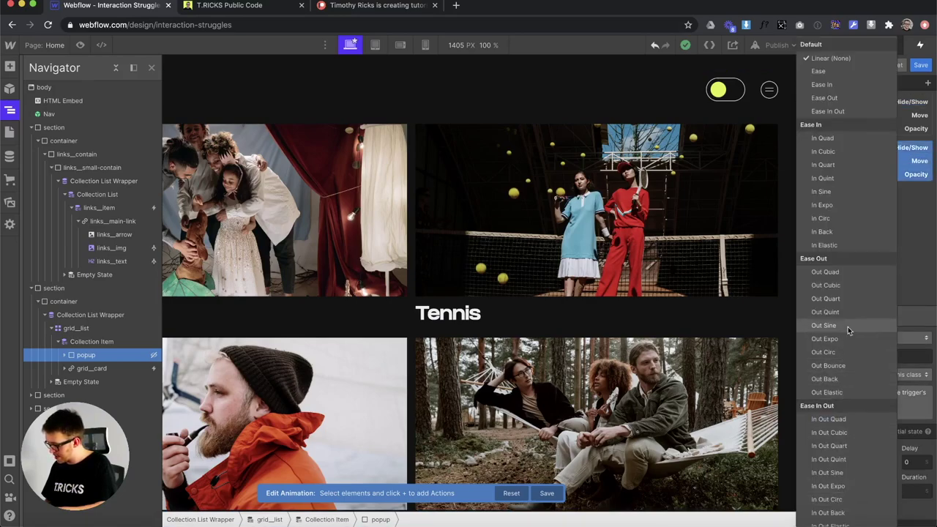
pyautogui.click(842, 300)
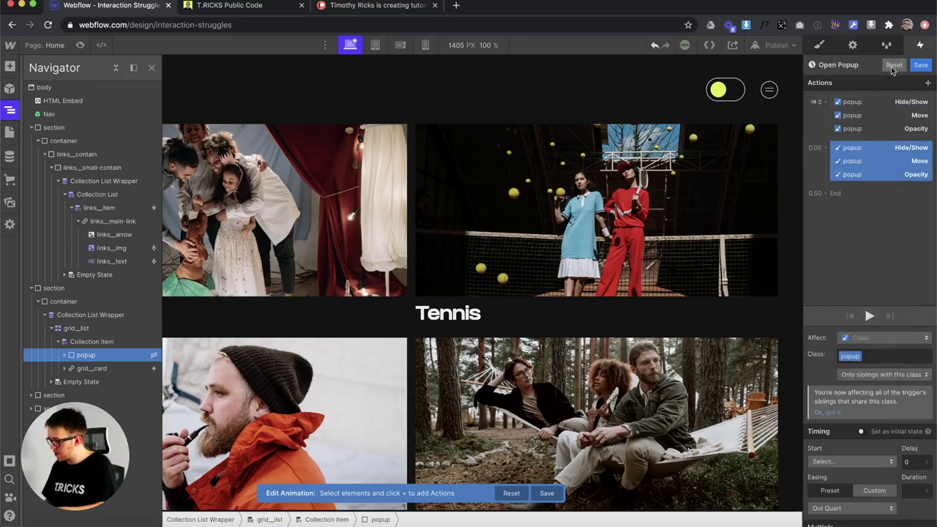
pyautogui.click(920, 64)
pyautogui.click(927, 85)
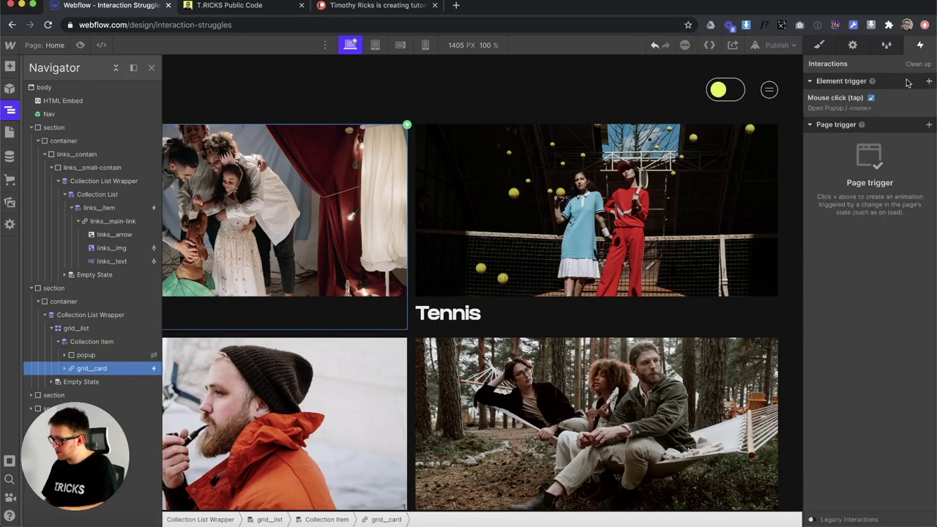
# Make the second click on grid__card also start the Open Popup animation
pyautogui.click(872, 108)
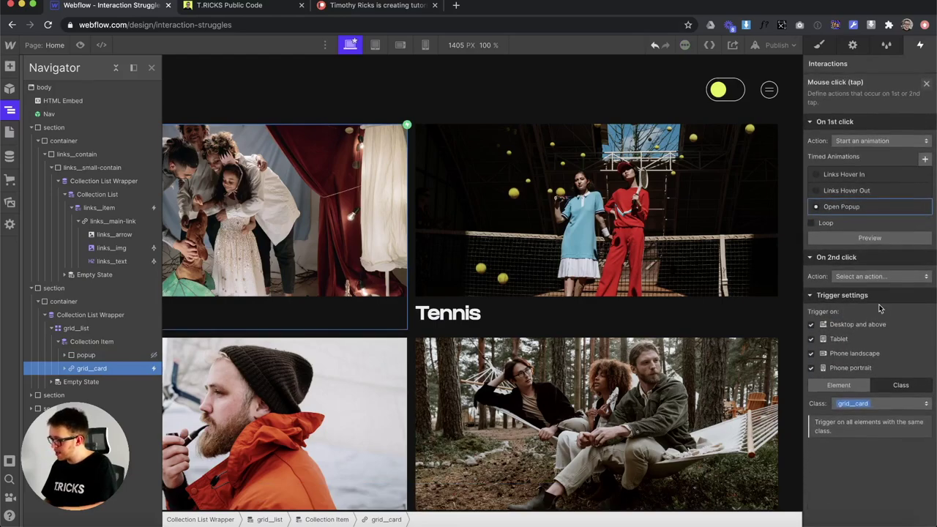
pyautogui.click(851, 276)
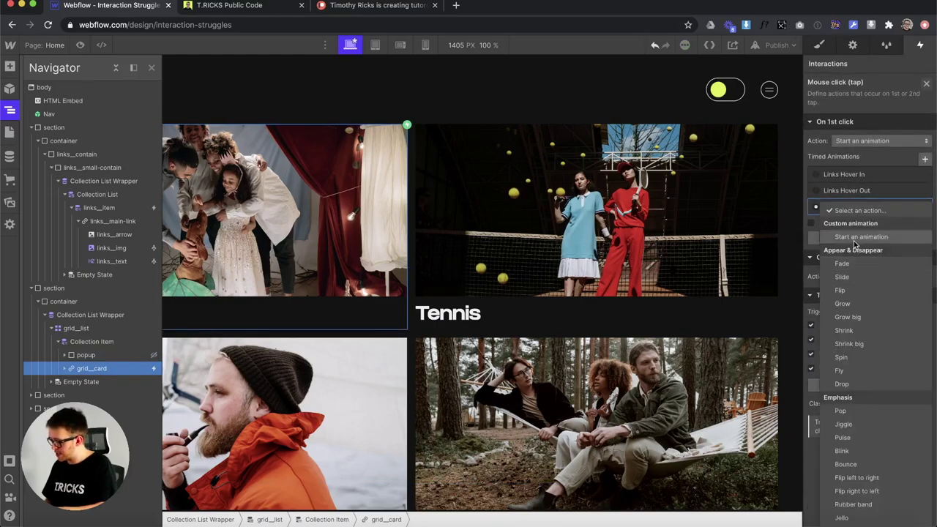
pyautogui.click(855, 238)
pyautogui.click(840, 342)
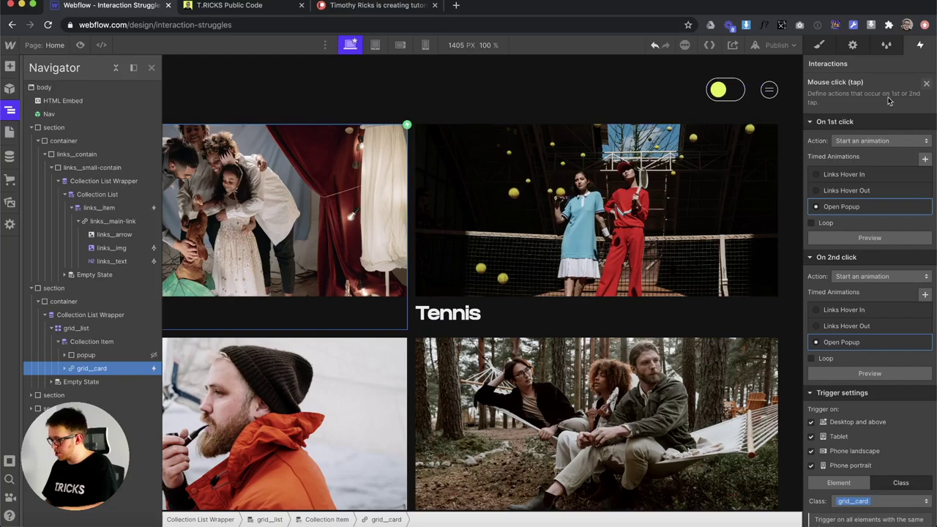
pyautogui.click(924, 83)
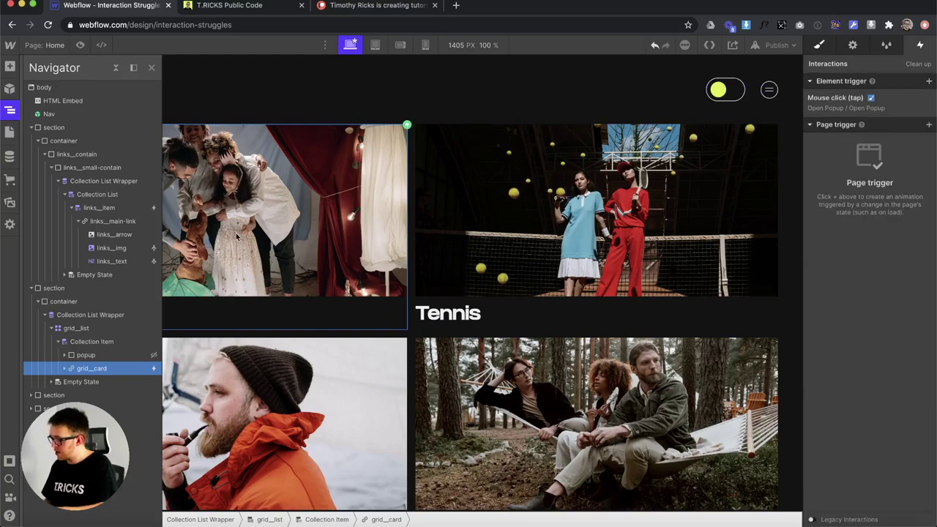
# Show the popup element with Flex display and select its popup__close link
pyautogui.press('s')
pyautogui.click(86, 355)
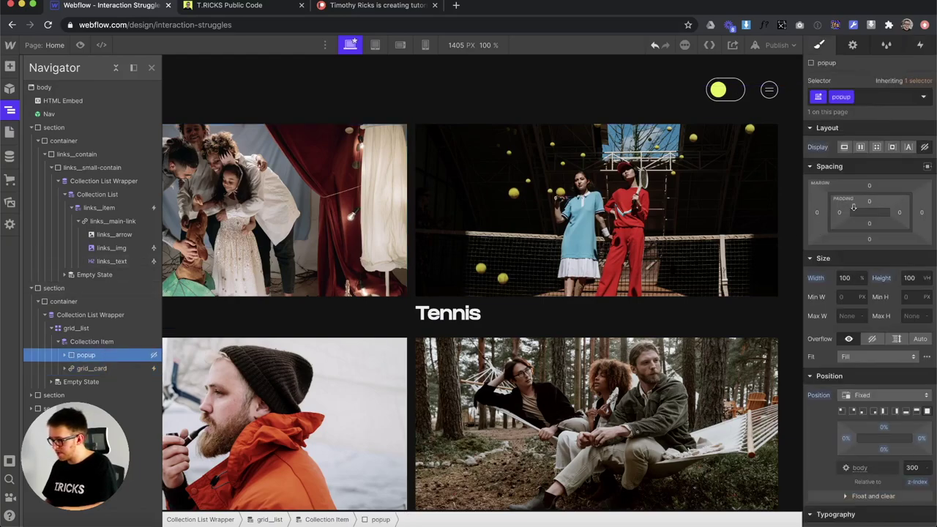
pyautogui.click(862, 148)
pyautogui.click(747, 99)
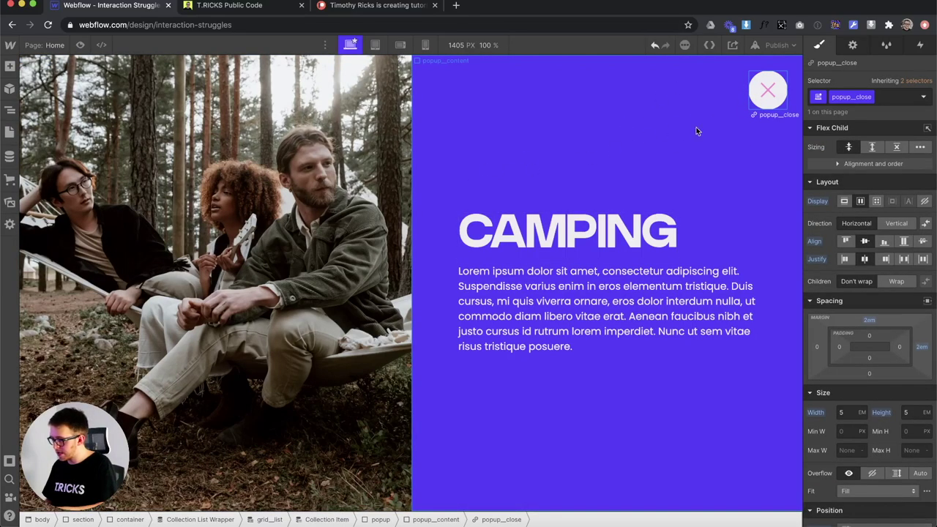
# Add a Mouse click (tap) trigger to the popup__close link and apply it to all elements with that class
pyautogui.click(918, 46)
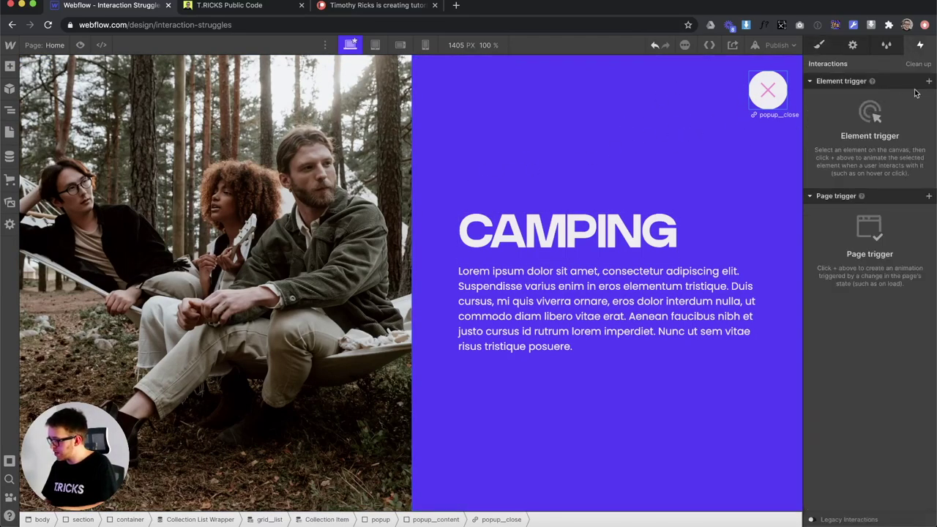
pyautogui.click(928, 81)
pyautogui.click(873, 104)
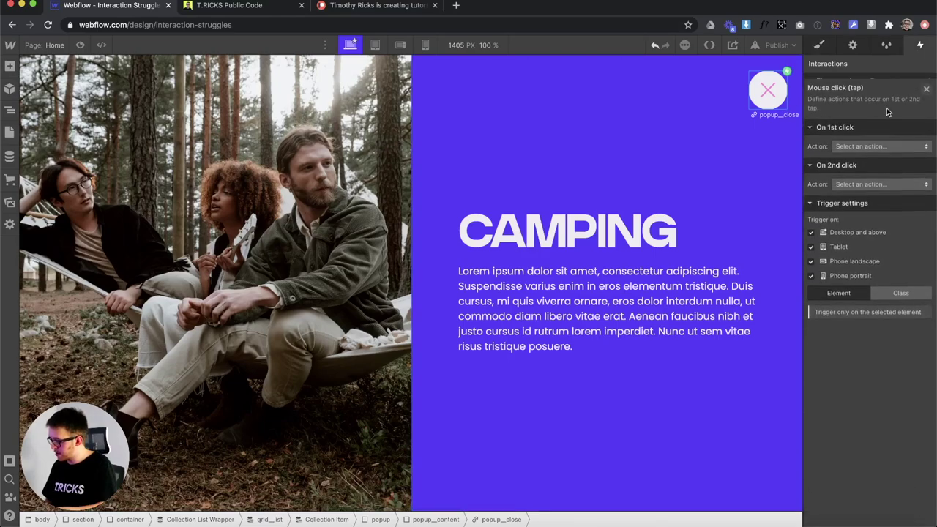
pyautogui.click(889, 288)
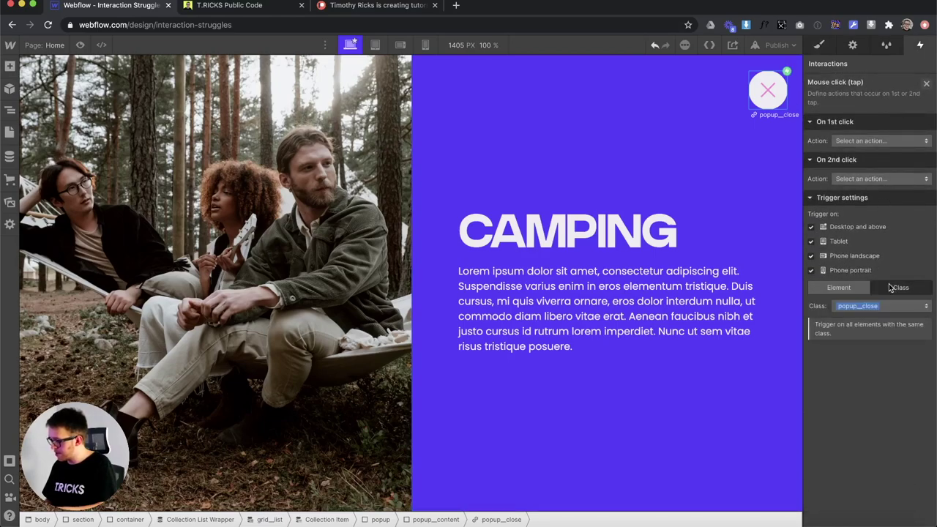
# Make the first click start an animation, duplicate Open Popup for it, and rename the copy Close Popup
pyautogui.click(860, 141)
pyautogui.click(862, 154)
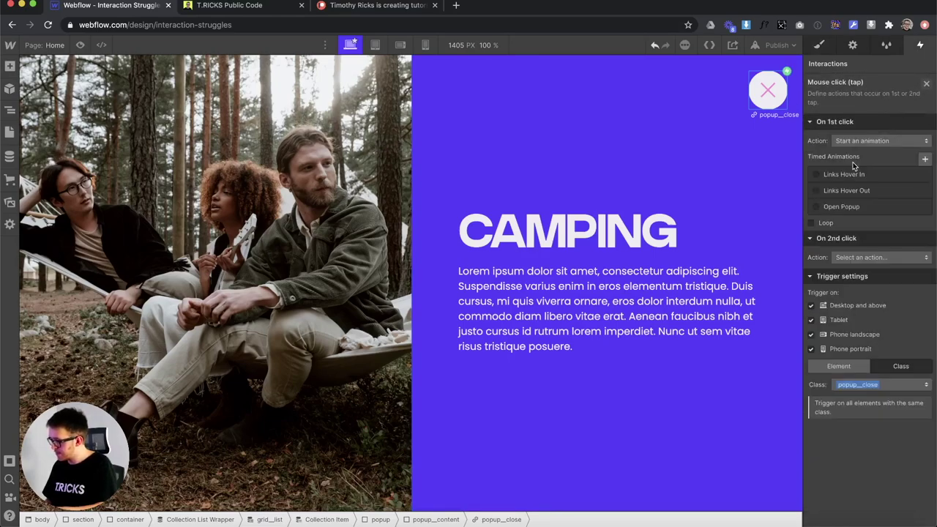
pyautogui.click(923, 208)
pyautogui.click(889, 253)
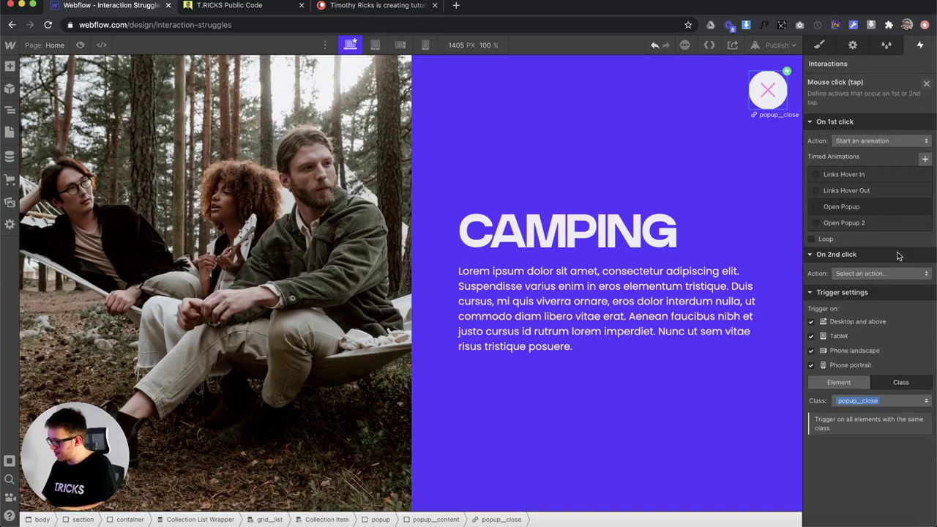
pyautogui.click(854, 223)
pyautogui.tripleClick(843, 64)
pyautogui.write('Close P')
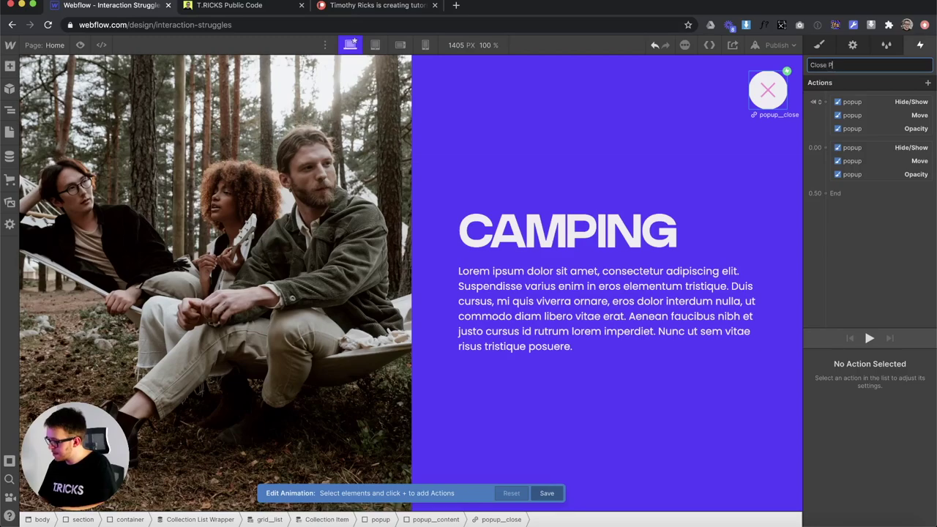
pyautogui.write('opup')
pyautogui.press('Return')
# Delete the three initial-state popup actions from the Close Popup animation
pyautogui.click(848, 101)
pyautogui.keyDown('shift'); pyautogui.click(851, 130); pyautogui.keyUp('shift')
pyautogui.press('Delete')
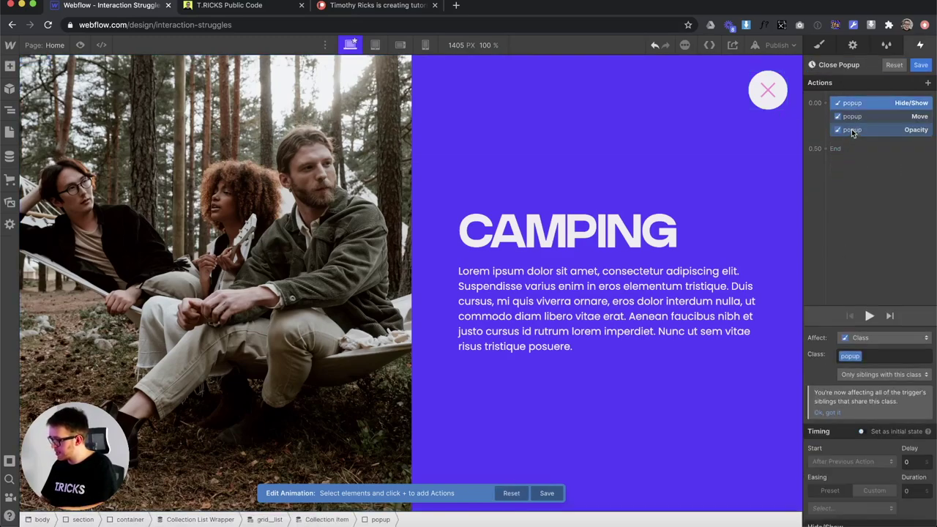
# Make all three popup actions of the Close Popup animation affect only parents with the popup class
pyautogui.keyDown('shift'); pyautogui.click(851, 129); pyautogui.keyUp('shift')
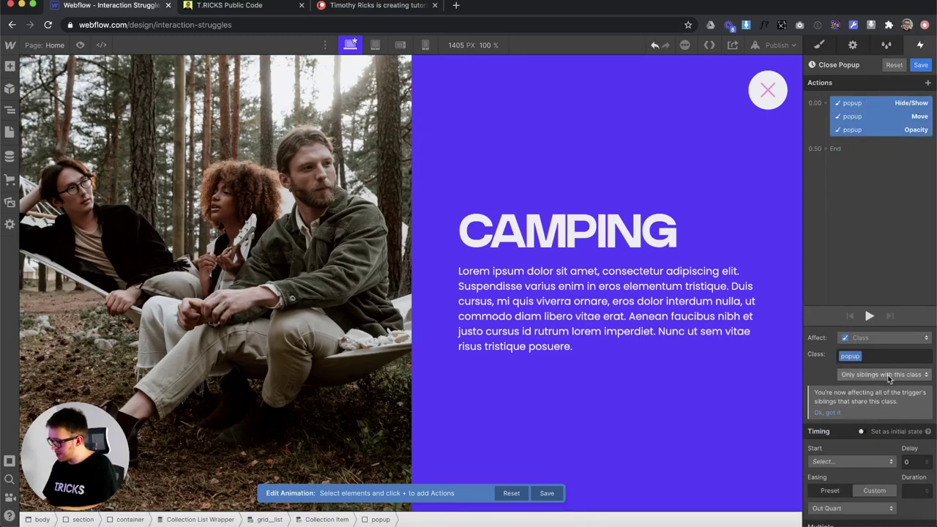
pyautogui.click(760, 92)
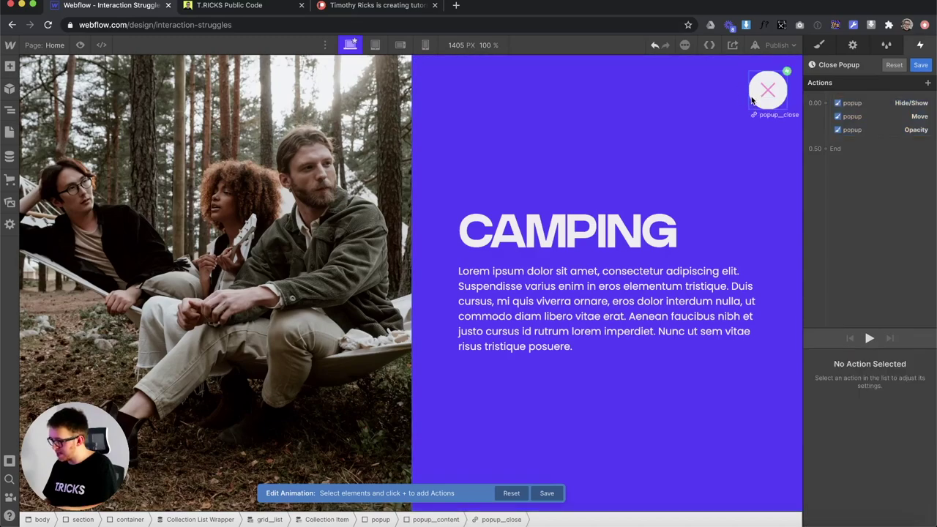
pyautogui.click(9, 110)
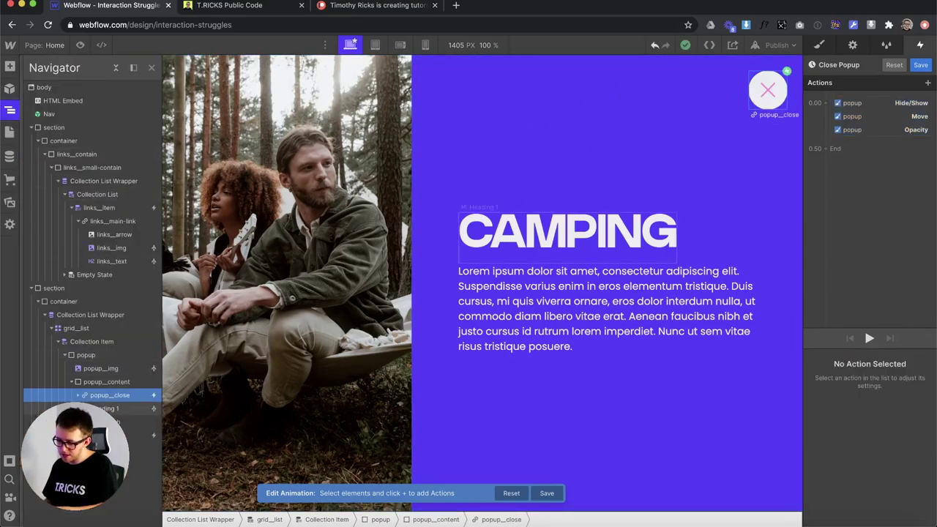
pyautogui.click(86, 354)
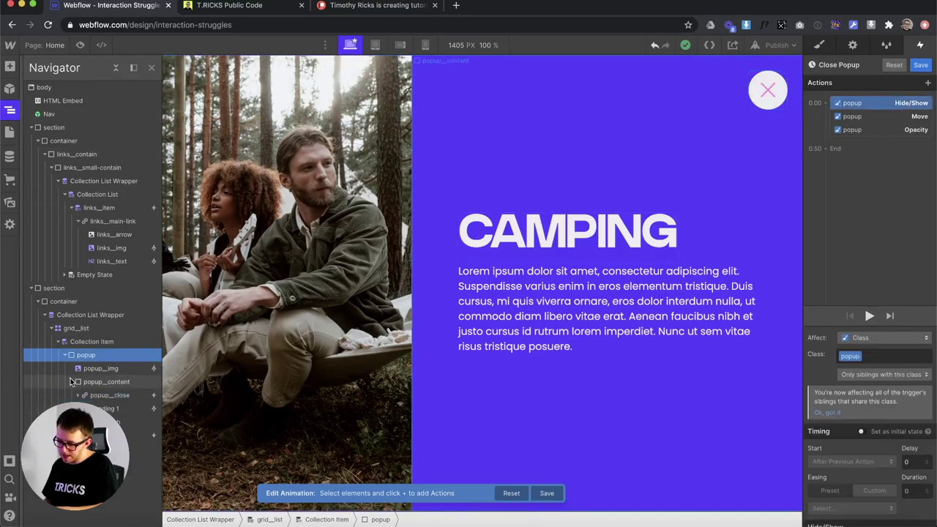
pyautogui.click(76, 382)
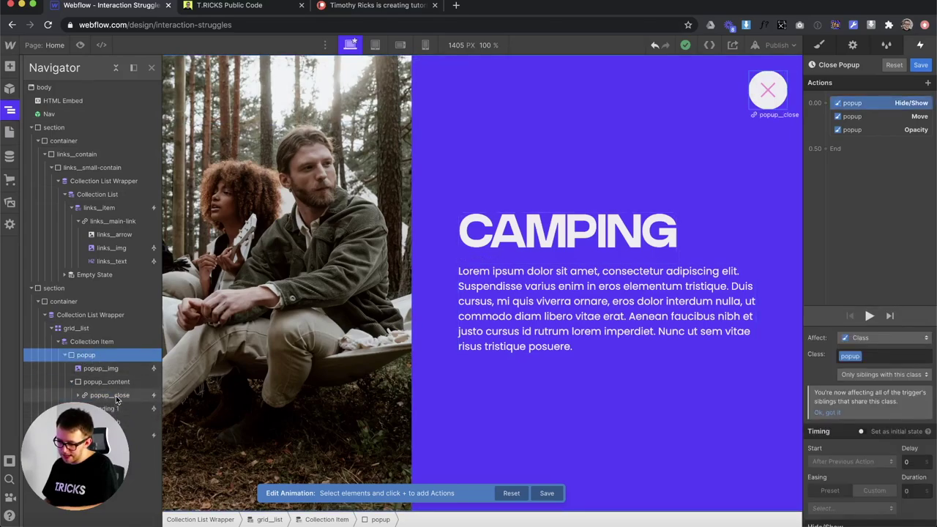
pyautogui.click(110, 395)
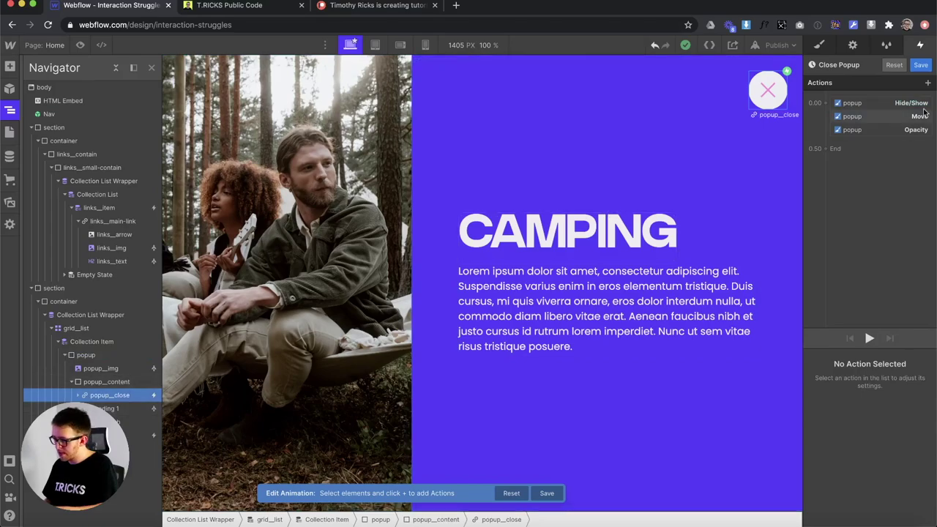
pyautogui.click(893, 102)
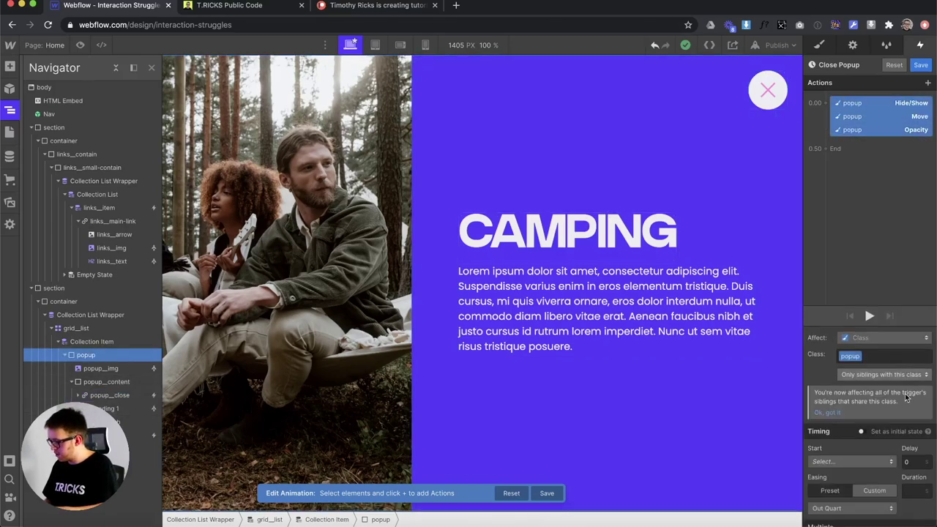
pyautogui.scroll(-1, 894, 501)
pyautogui.scroll(1, 869, 469)
pyautogui.click(865, 364)
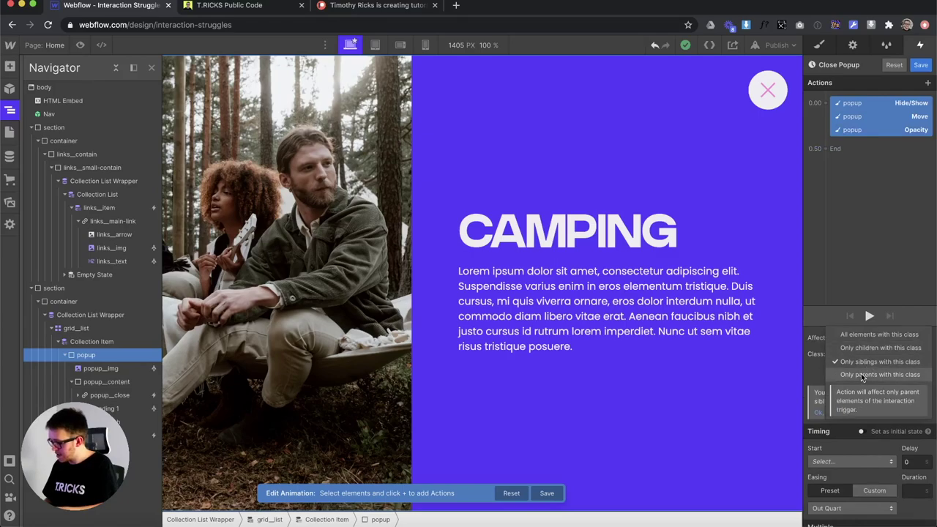
pyautogui.click(879, 374)
# Reorder the Close Popup actions so the popup's Hide/Show runs after its Move and Opacity actions
pyautogui.click(867, 104)
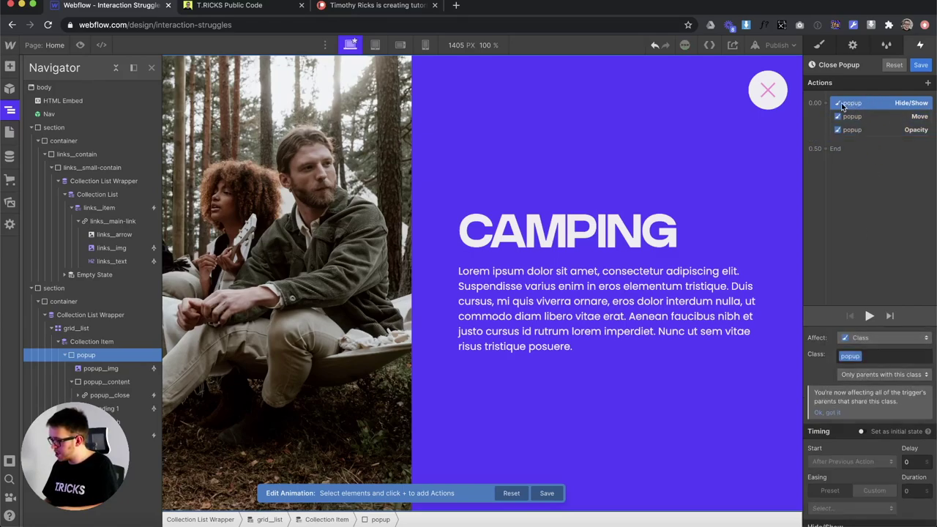
pyautogui.moveTo(863, 104)
pyautogui.mouseDown()
pyautogui.moveTo(867, 147)
pyautogui.moveTo(871, 136)
pyautogui.mouseUp()
pyautogui.click(892, 106)
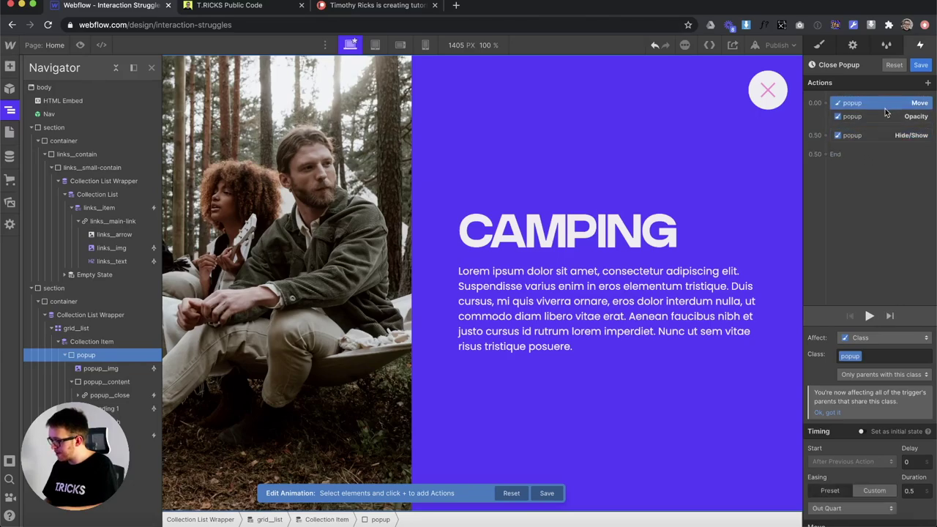
pyautogui.click(878, 137)
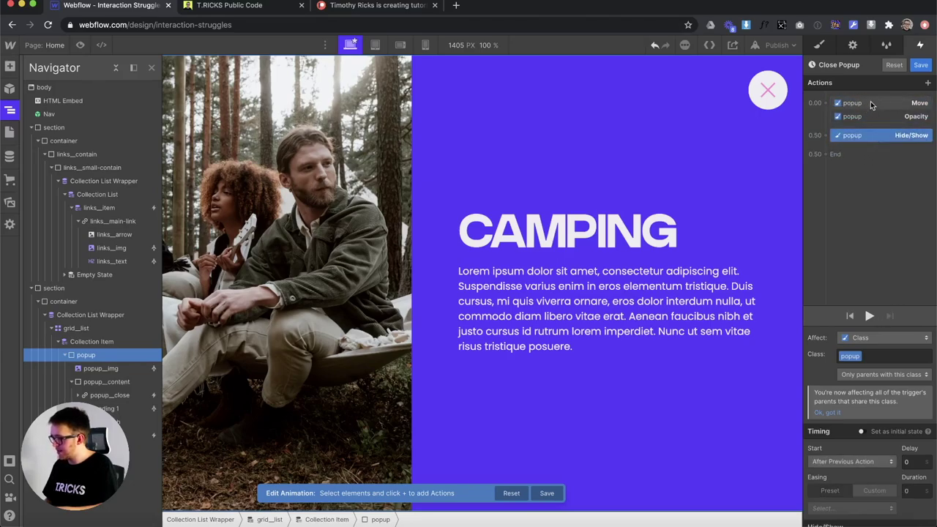
# Set the popup's Move action to 2 EM on the Y axis and its Opacity action to 0
pyautogui.click(871, 104)
pyautogui.scroll(-2, 888, 488)
pyautogui.click(913, 502)
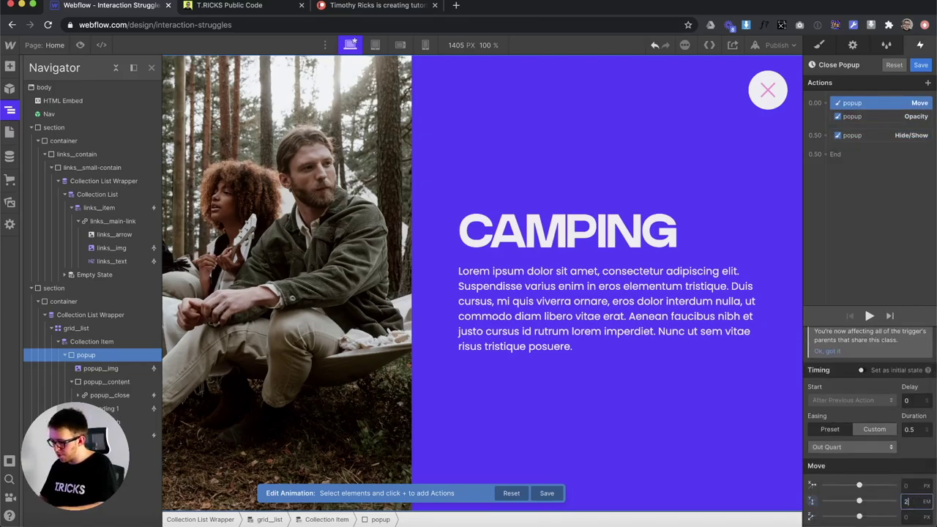
pyautogui.click(863, 114)
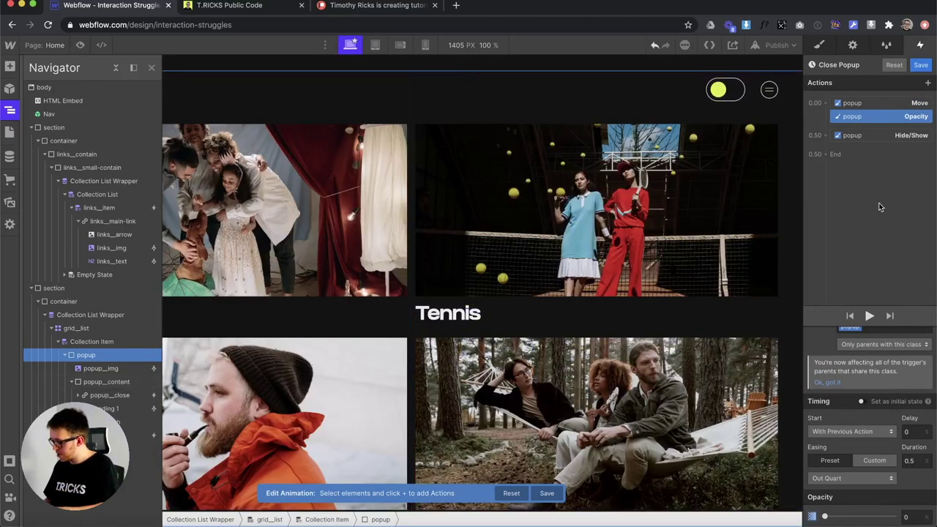
# Set the popup's Hide/Show action to display None and save the Close Popup animation
pyautogui.click(900, 134)
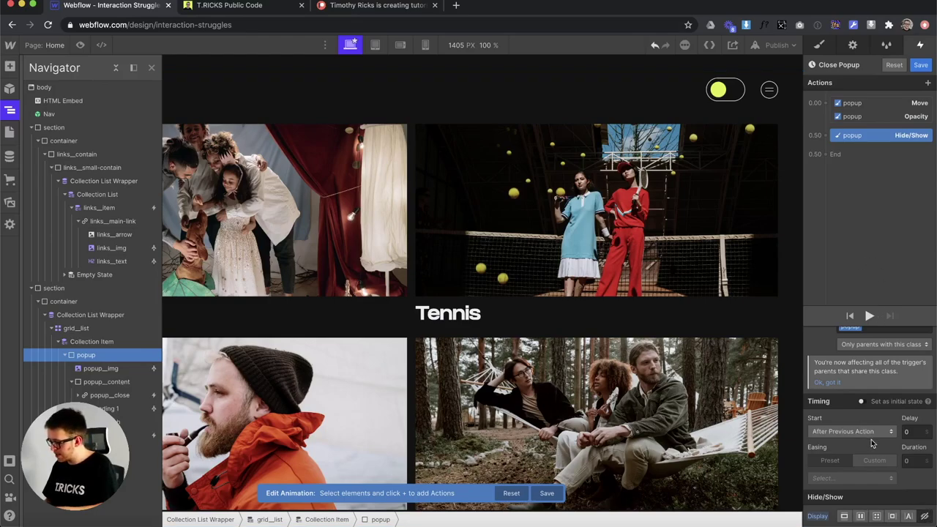
pyautogui.scroll(1, 871, 442)
pyautogui.click(878, 117)
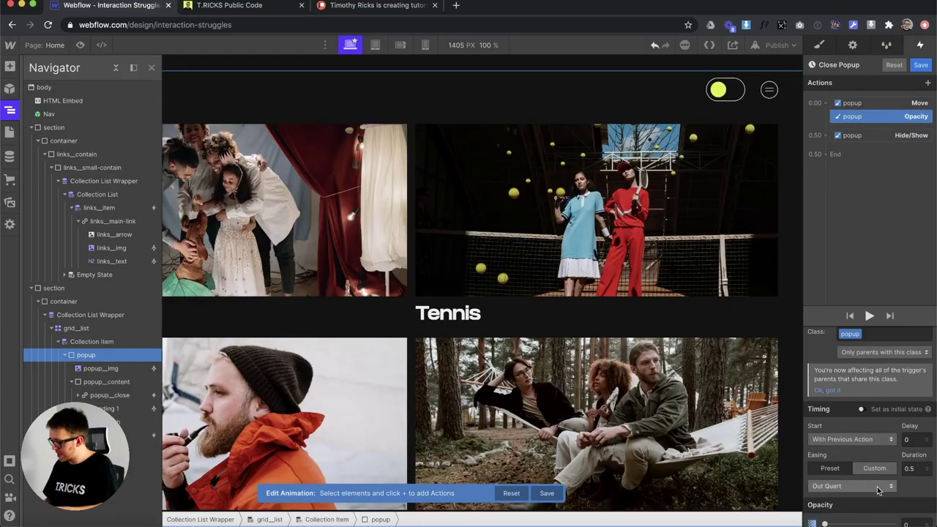
pyautogui.moveTo(856, 117); pyautogui.dragTo(858, 102)
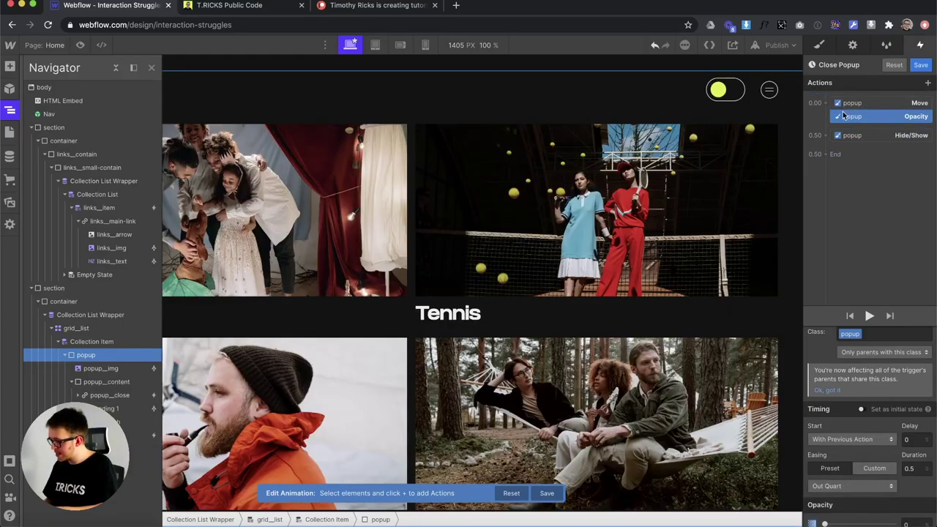
pyautogui.click(864, 102)
pyautogui.click(920, 65)
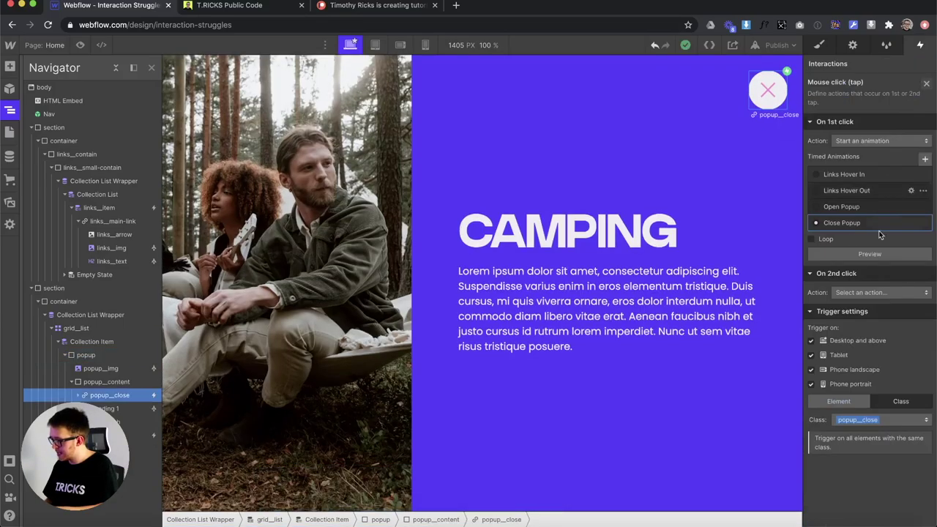
# Make the second click on popup__close also start the Close Popup animation and leave the trigger settings
pyautogui.click(853, 295)
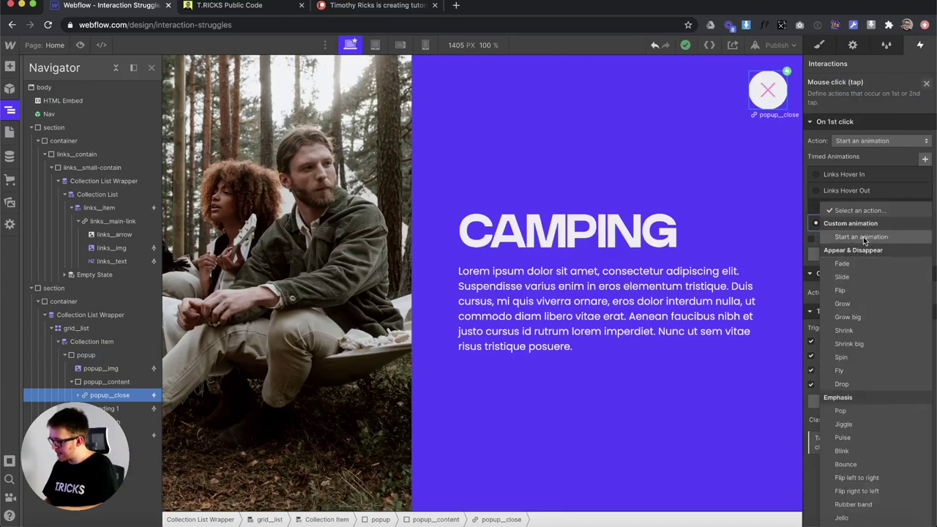
pyautogui.click(864, 237)
pyautogui.click(842, 348)
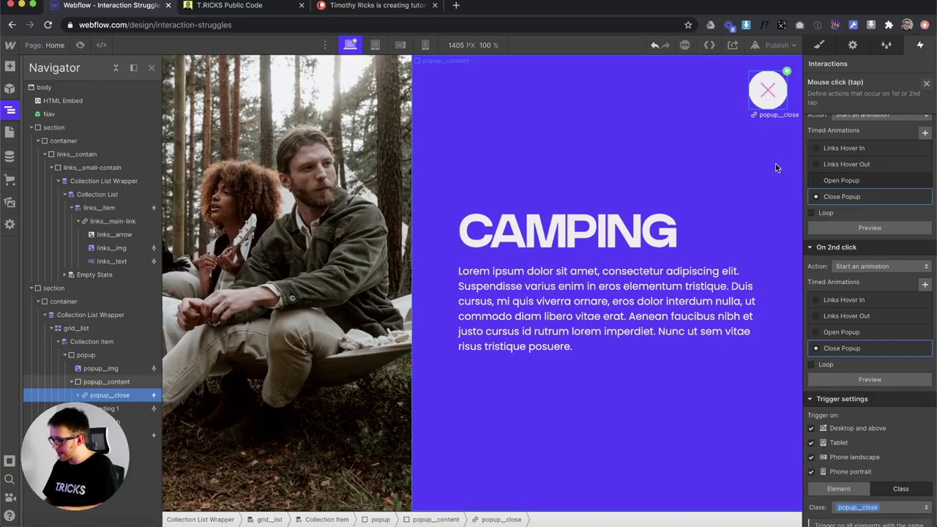
pyautogui.click(926, 85)
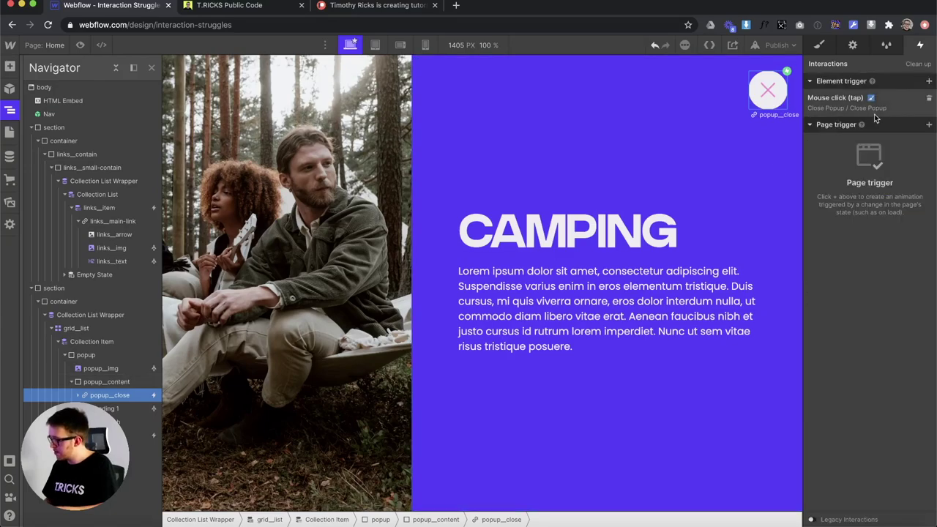
# Hide the popup element on the page by setting its display to None
pyautogui.click(106, 355)
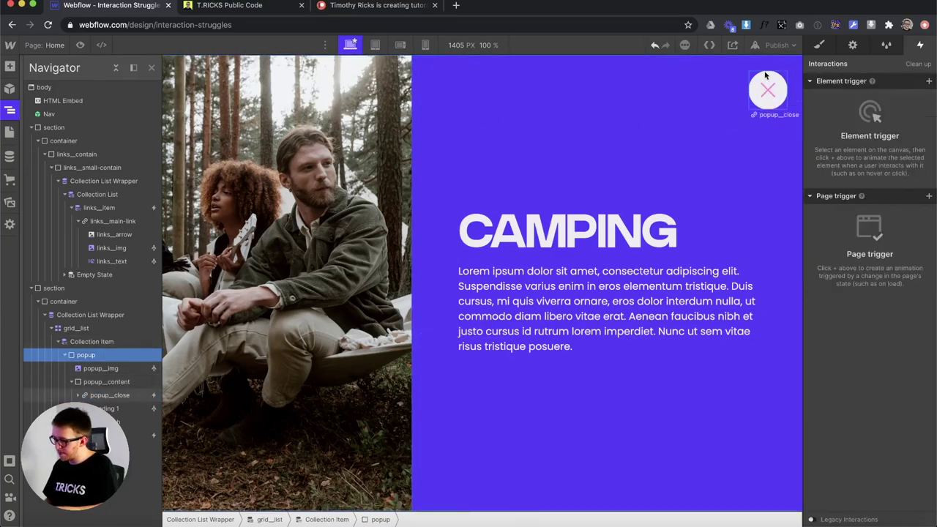
pyautogui.click(819, 45)
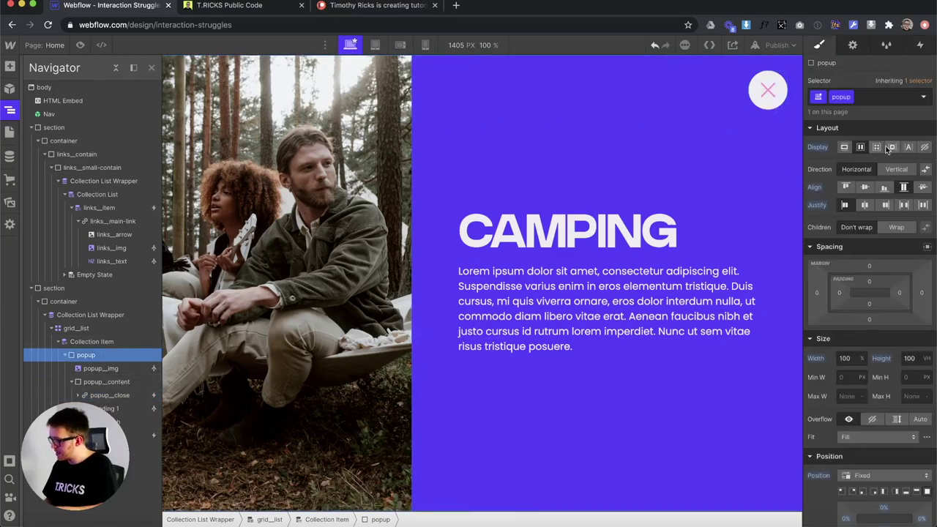
pyautogui.click(924, 147)
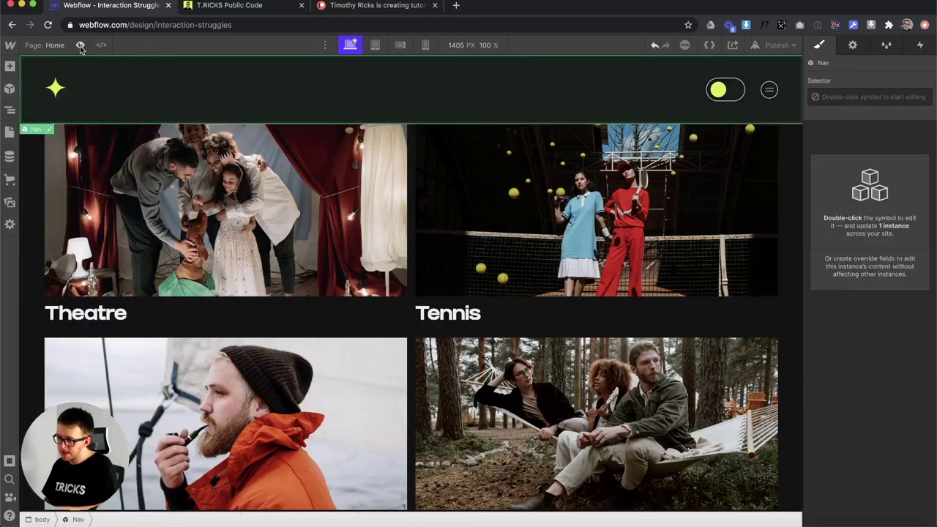
# Preview the page and test opening and closing the Tennis, Sailing, Theatre and Camping popups
pyautogui.click(80, 45)
pyautogui.click(616, 210)
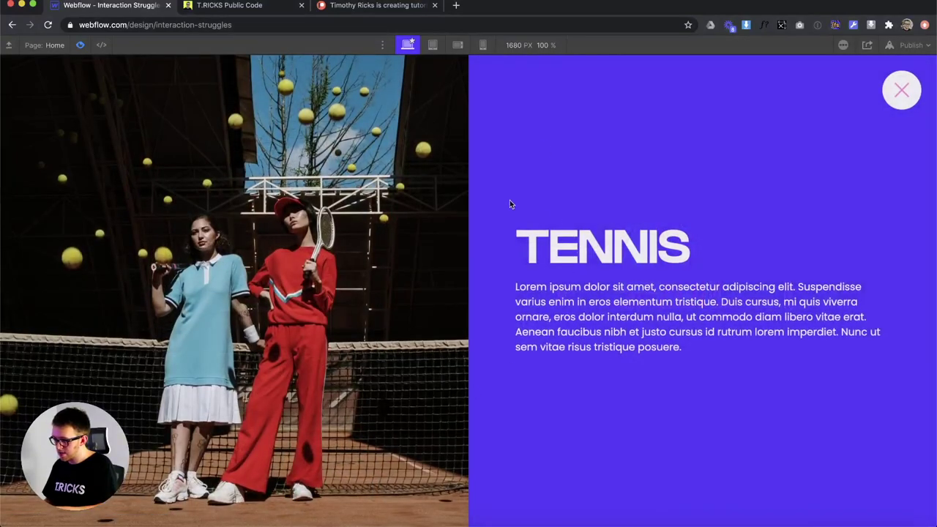
pyautogui.click(896, 90)
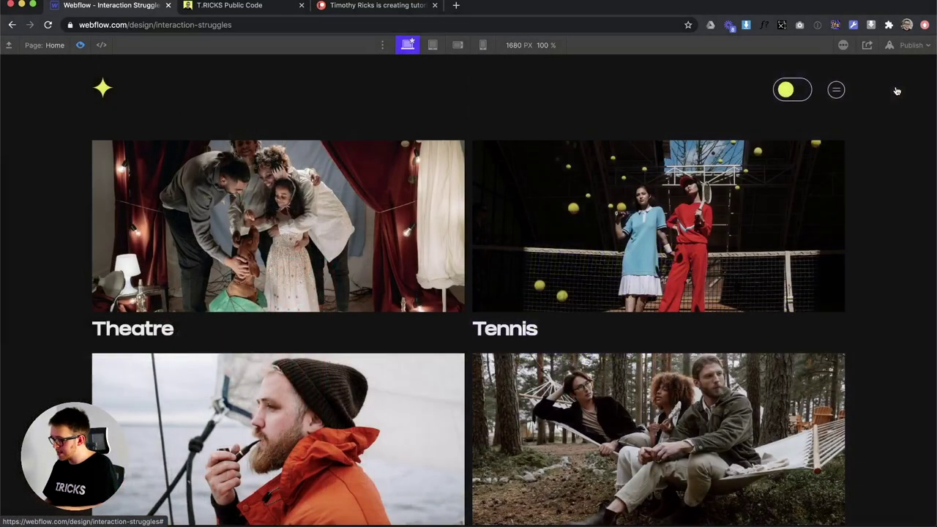
pyautogui.scroll(-3, 823, 293)
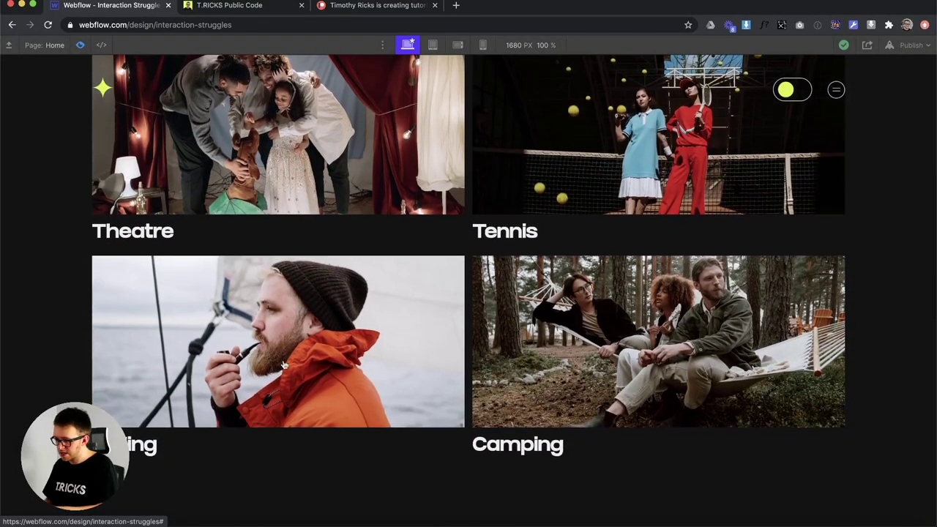
pyautogui.click(204, 359)
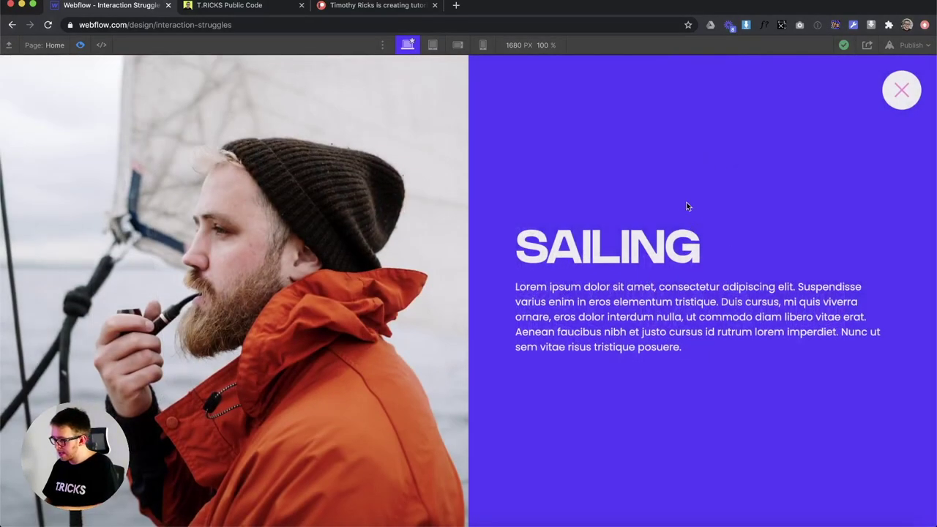
pyautogui.click(899, 91)
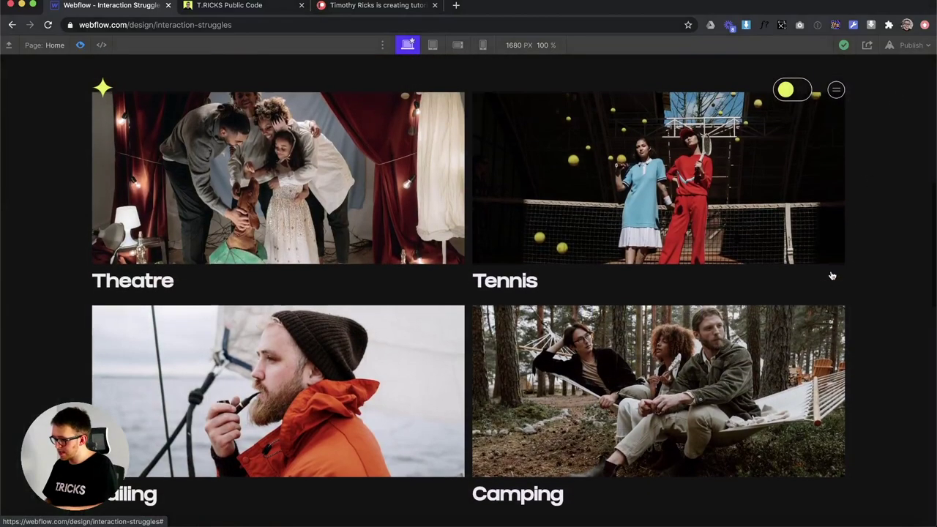
pyautogui.click(281, 211)
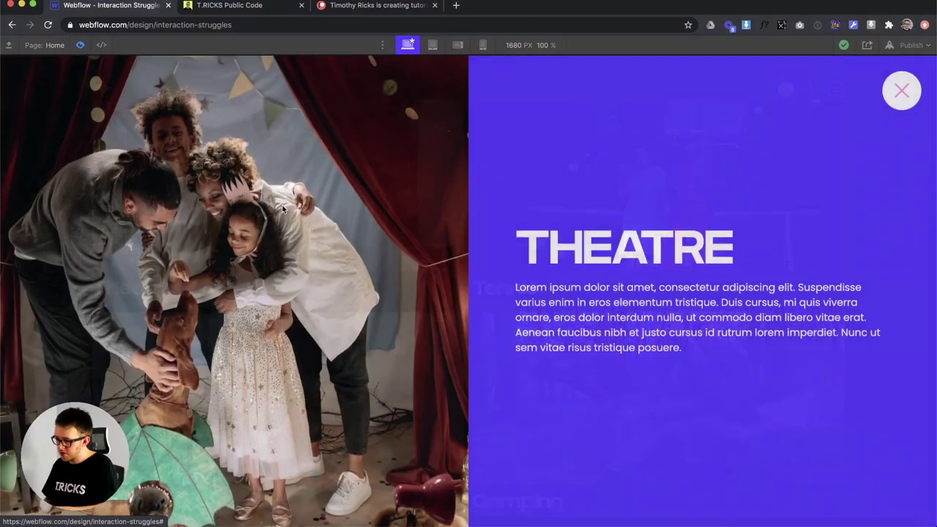
pyautogui.click(901, 90)
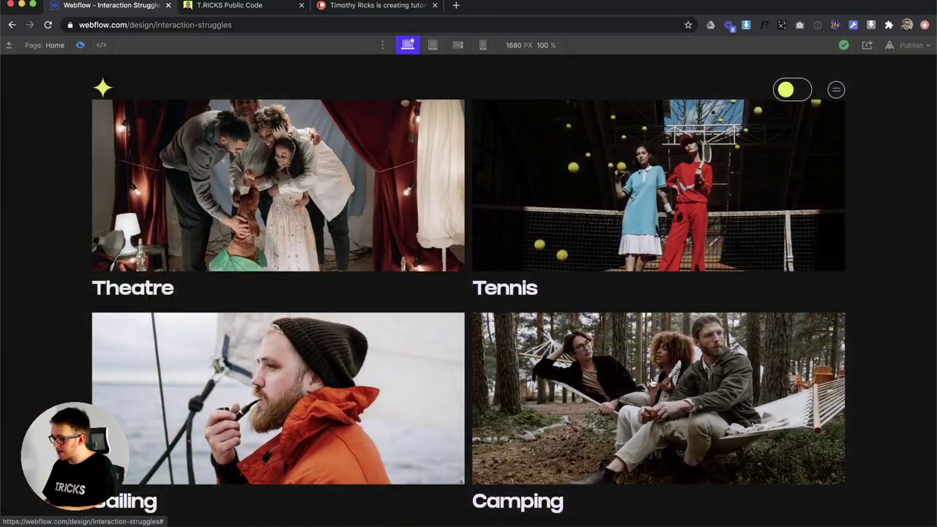
pyautogui.scroll(-1, 651, 382)
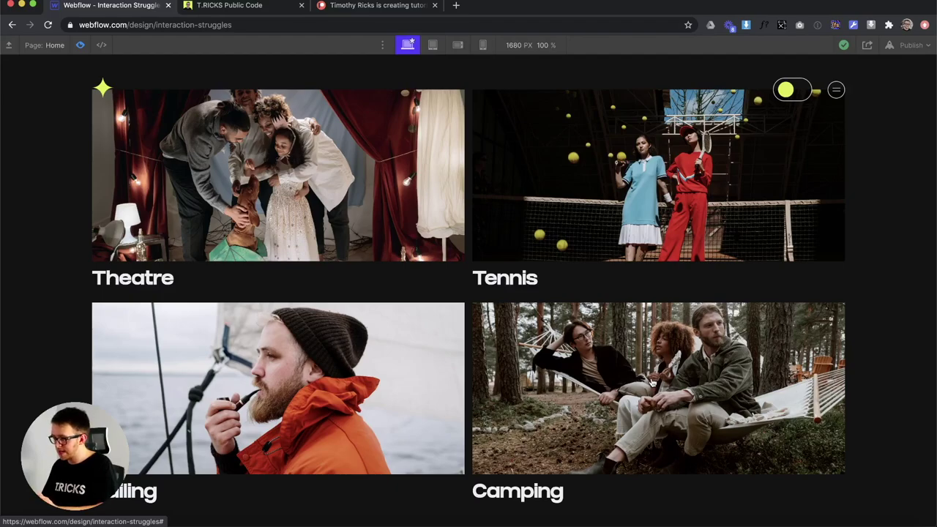
pyautogui.click(623, 391)
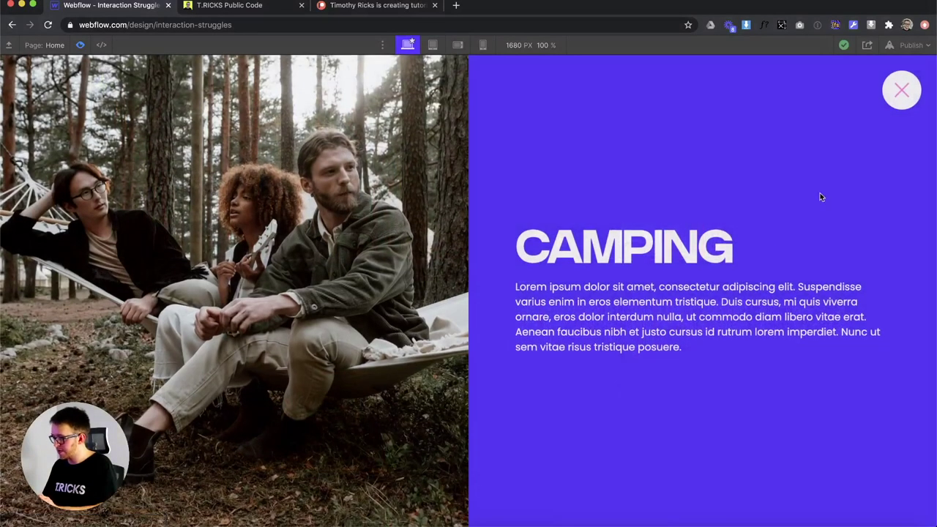
pyautogui.click(903, 89)
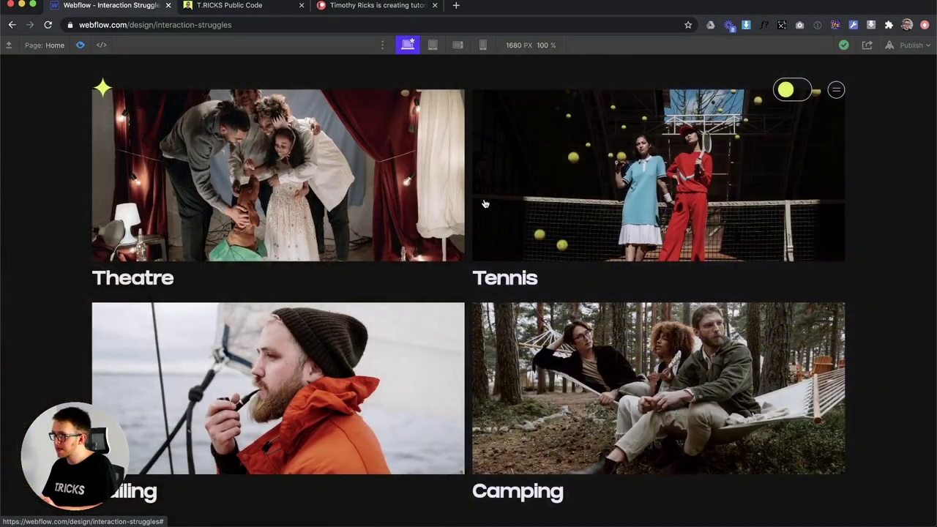
# Examine the Sailing text section and its grey box below the card grid in the preview
pyautogui.scroll(-6, 353, 214)
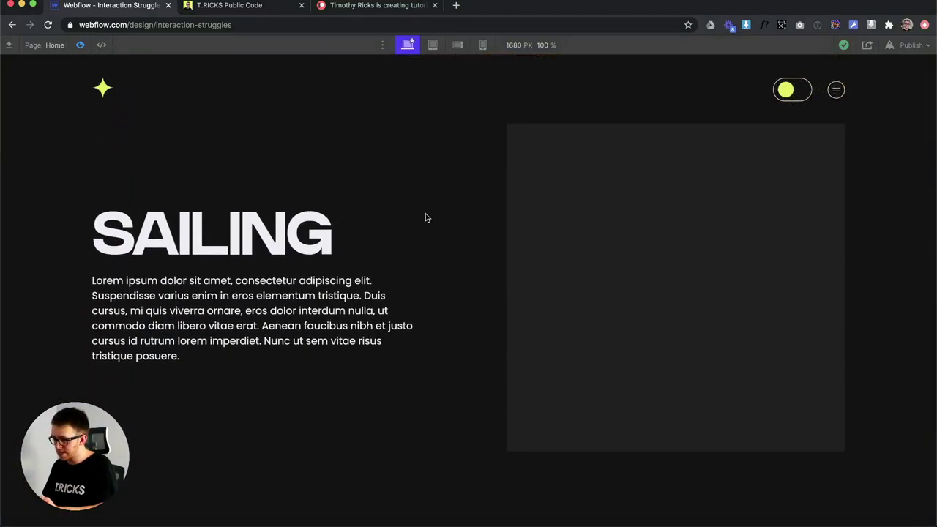
pyautogui.scroll(3, 427, 220)
pyautogui.scroll(-3, 427, 227)
pyautogui.scroll(-1, 426, 228)
pyautogui.scroll(1, 513, 329)
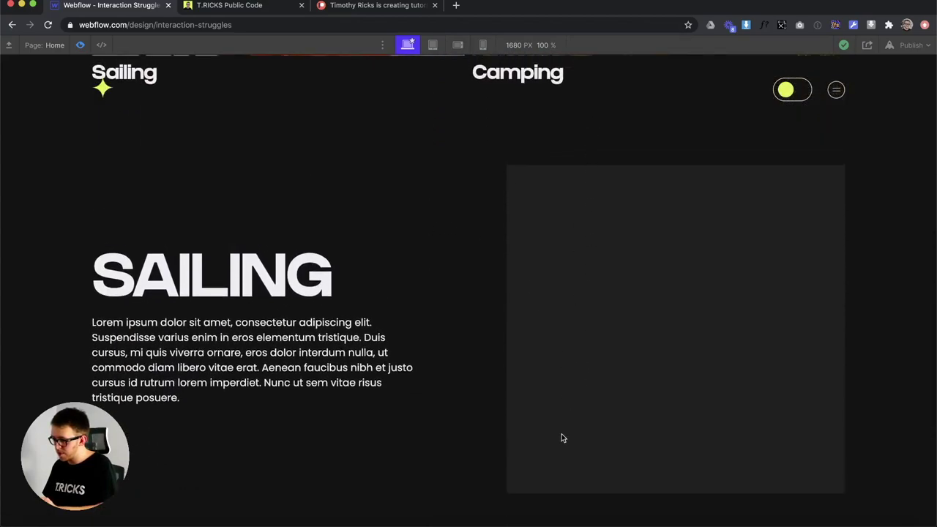
# Leave the preview, add a div block inside the empty 2column__img box beside the Sailing text, and give it the class 2column__photo
pyautogui.click(82, 46)
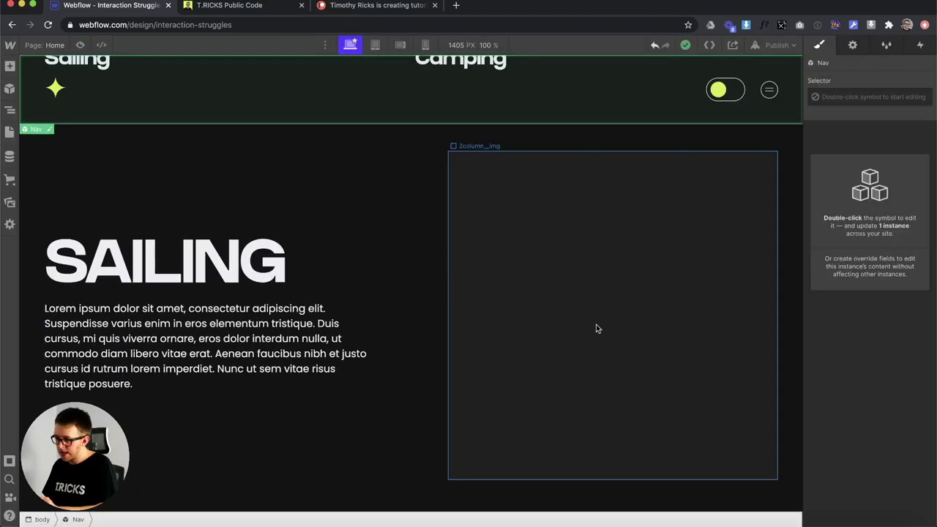
pyautogui.click(578, 299)
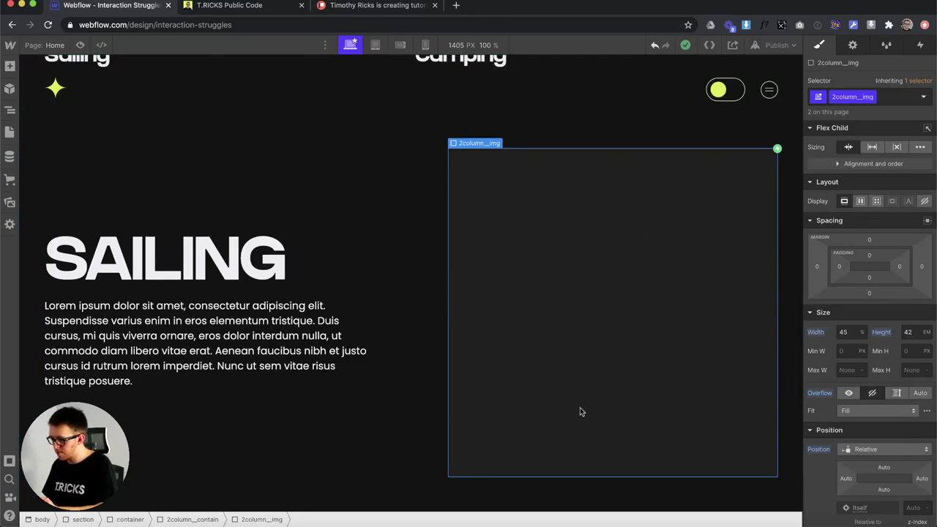
pyautogui.click(10, 67)
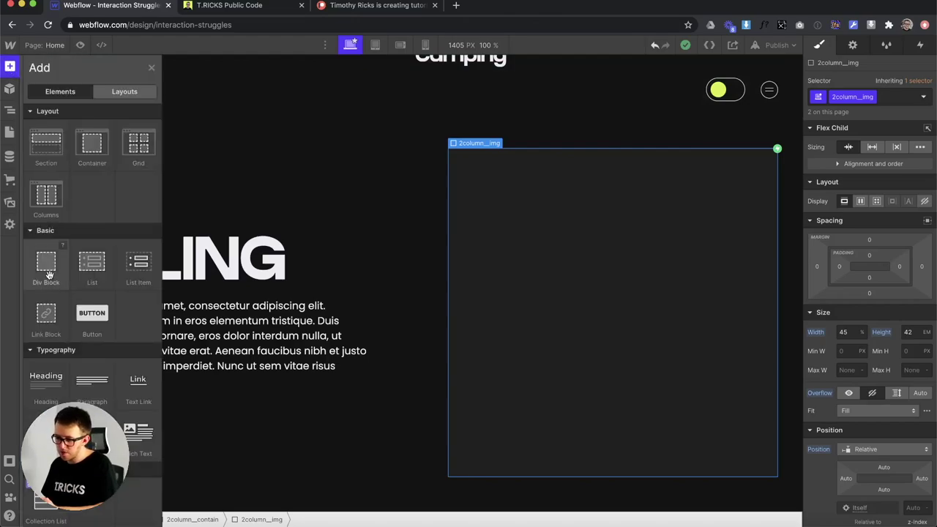
pyautogui.moveTo(609, 234); pyautogui.dragTo(649, 244)
pyautogui.click(849, 96)
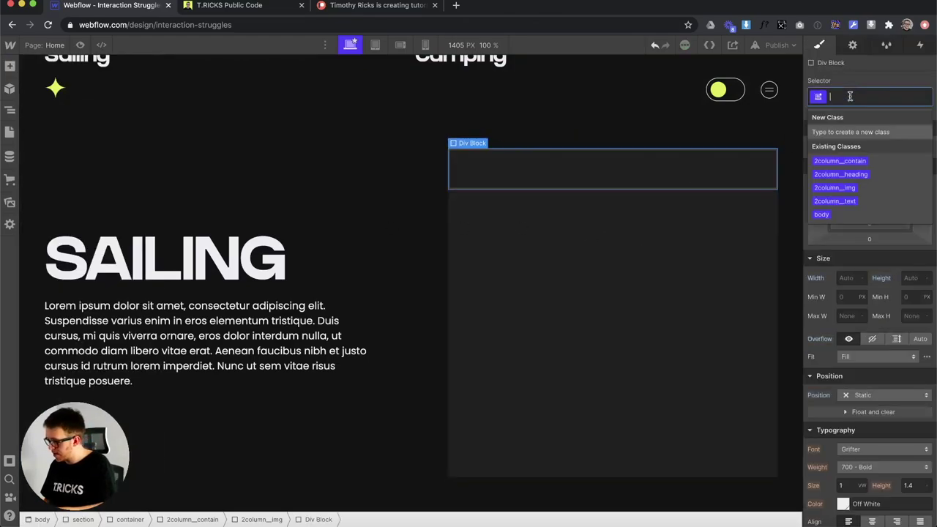
pyautogui.write('2column')
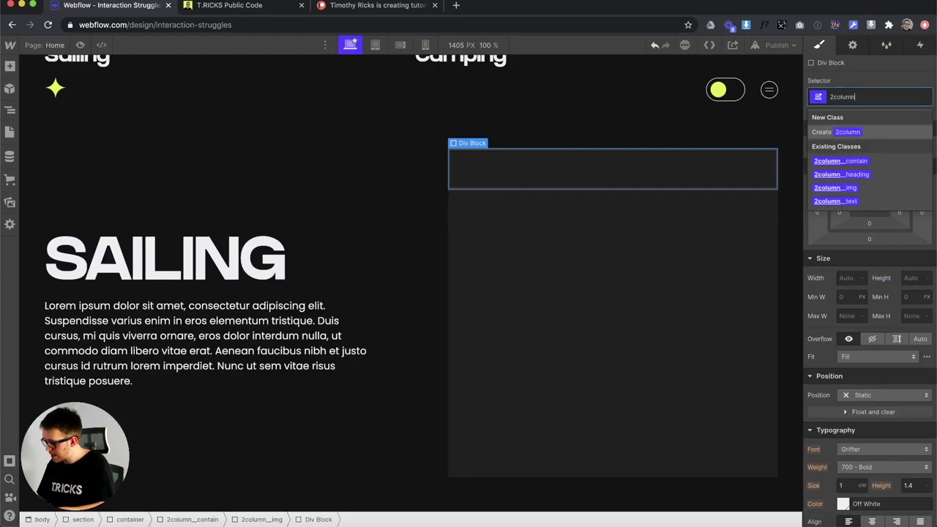
pyautogui.write('__pho')
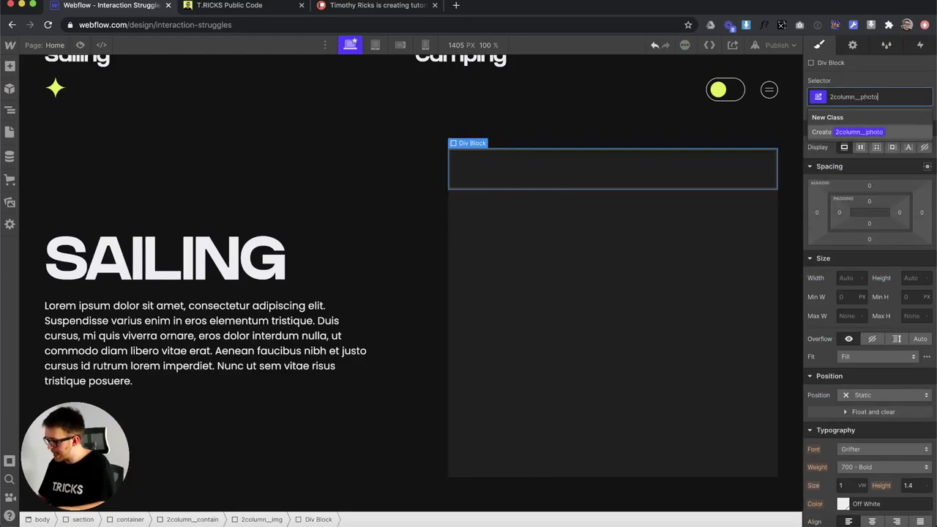
pyautogui.write('to')
pyautogui.press('Return')
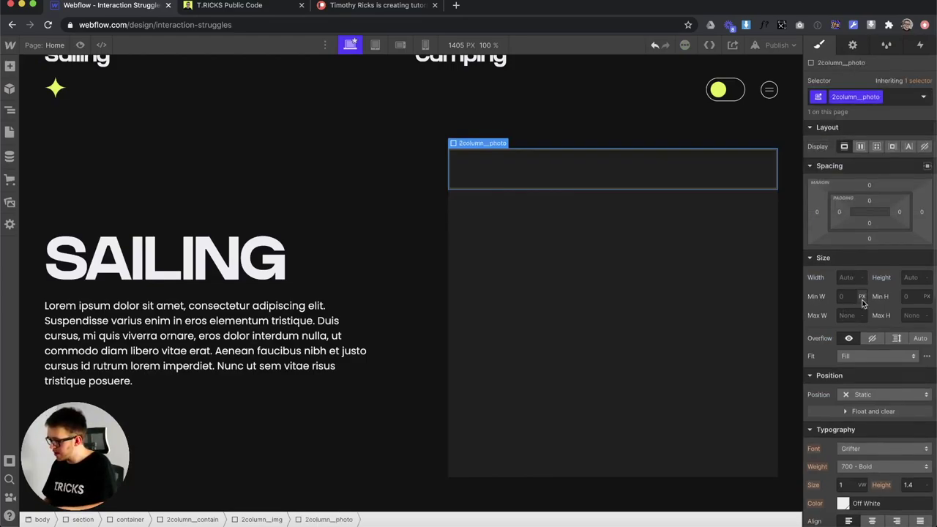
# Add a background image to 2column__photo, centred at 50% / 50%, sized to Cover and without tiling
pyautogui.scroll(-5, 852, 297)
pyautogui.click(925, 356)
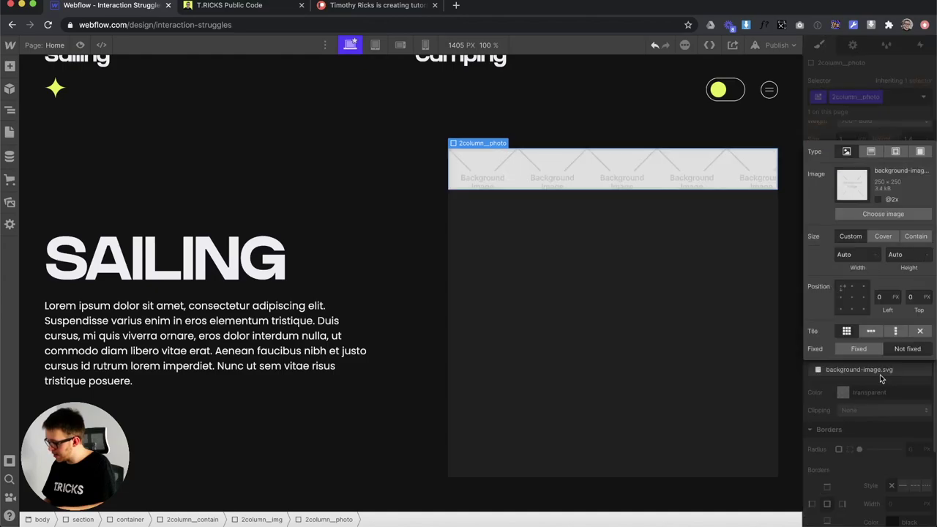
pyautogui.click(853, 296)
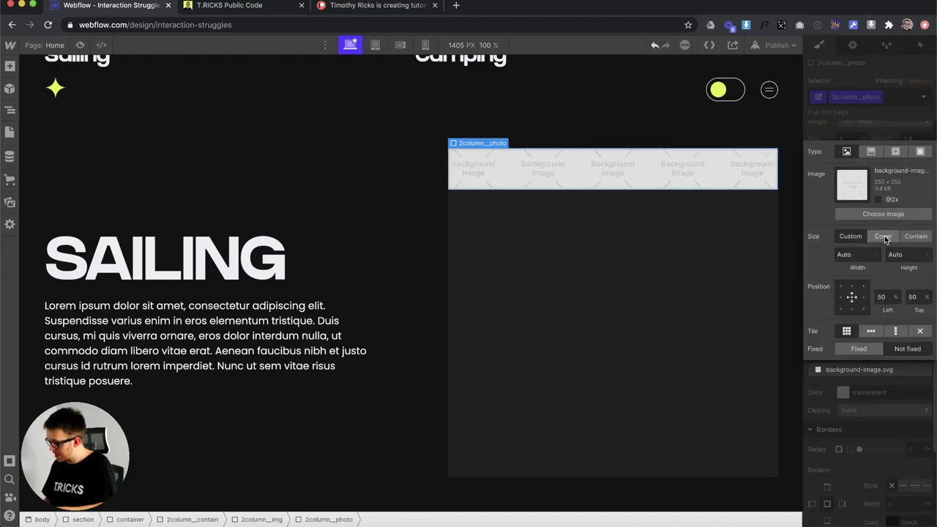
pyautogui.click(882, 235)
pyautogui.click(920, 331)
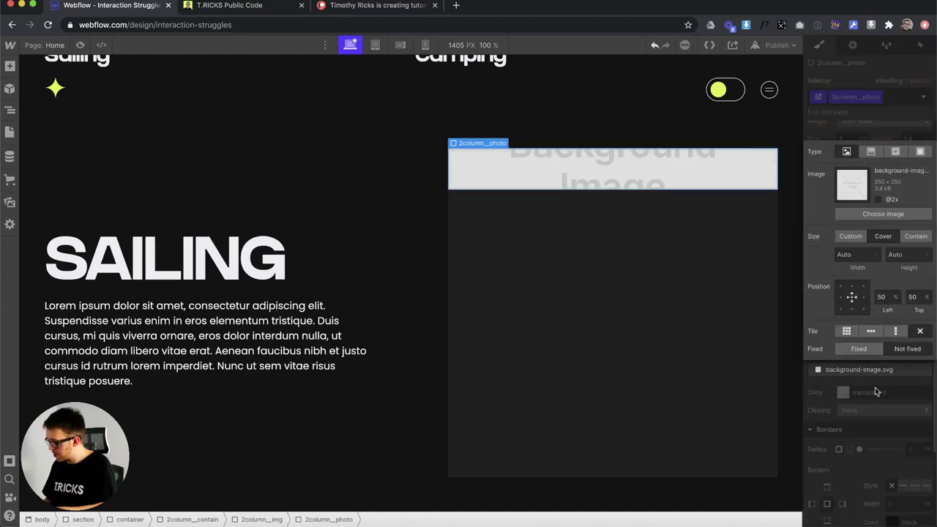
# Choose the photo of the man sitting on the boat deck from the assets as the background image
pyautogui.click(867, 214)
pyautogui.scroll(-3, 68, 338)
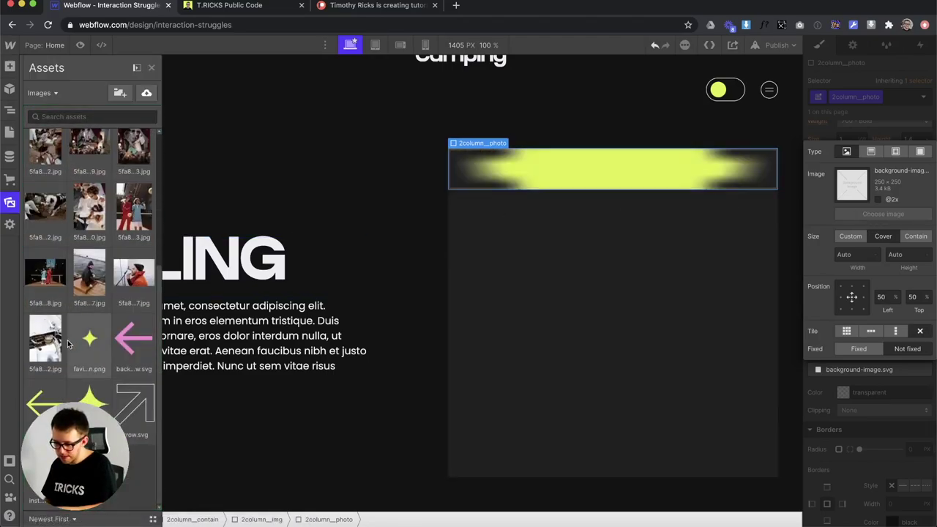
pyautogui.click(88, 272)
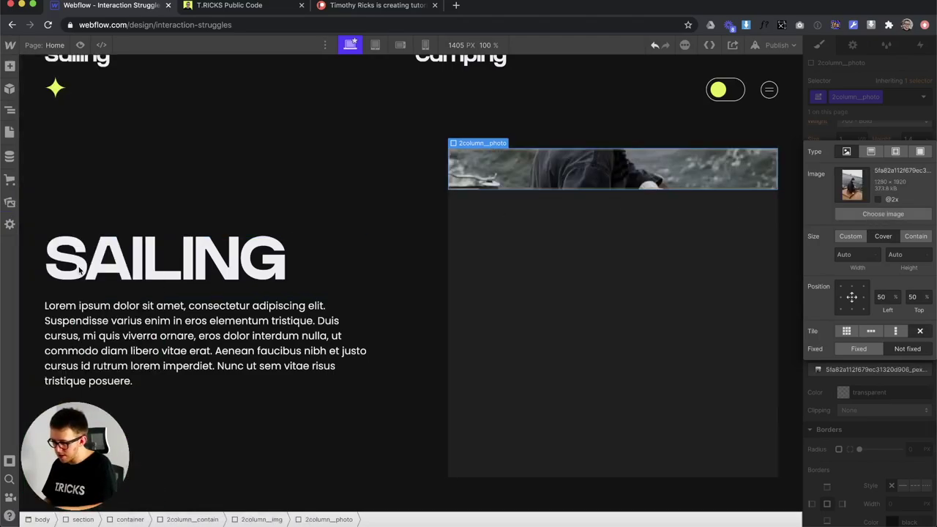
pyautogui.click(861, 401)
# Set the width of 2column__photo to 100% and its height to 120%, and check how the photo fits its container
pyautogui.scroll(5, 856, 330)
pyautogui.click(847, 279)
pyautogui.write('100')
pyautogui.press('Return')
pyautogui.click(913, 277)
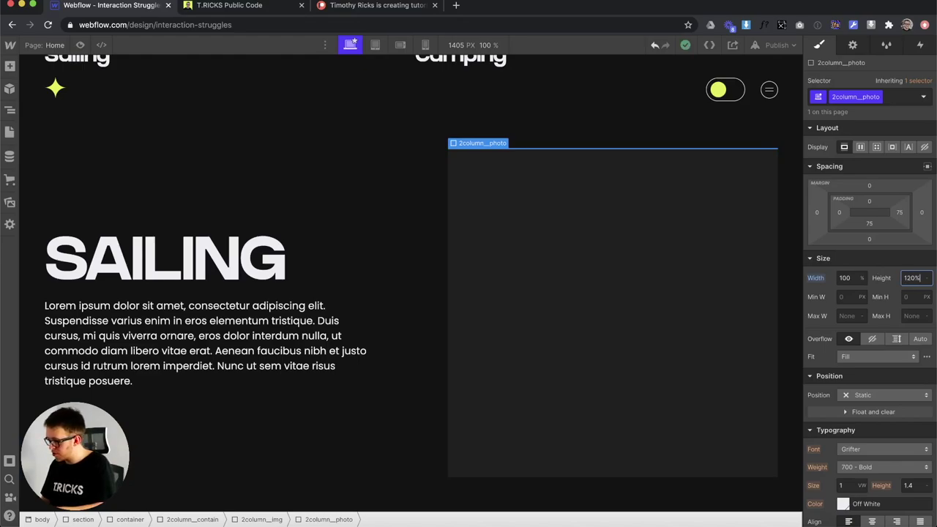
pyautogui.press('Return')
pyautogui.scroll(-3, 488, 406)
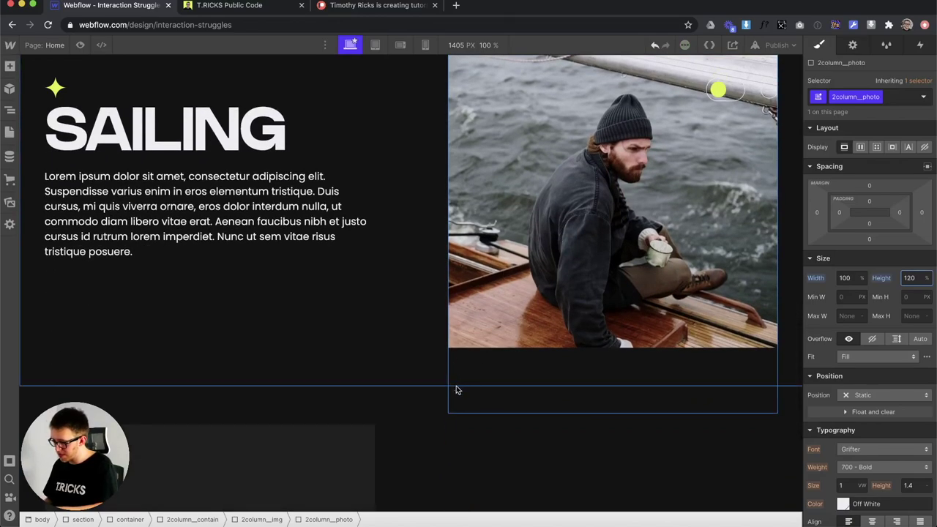
pyautogui.scroll(3, 566, 399)
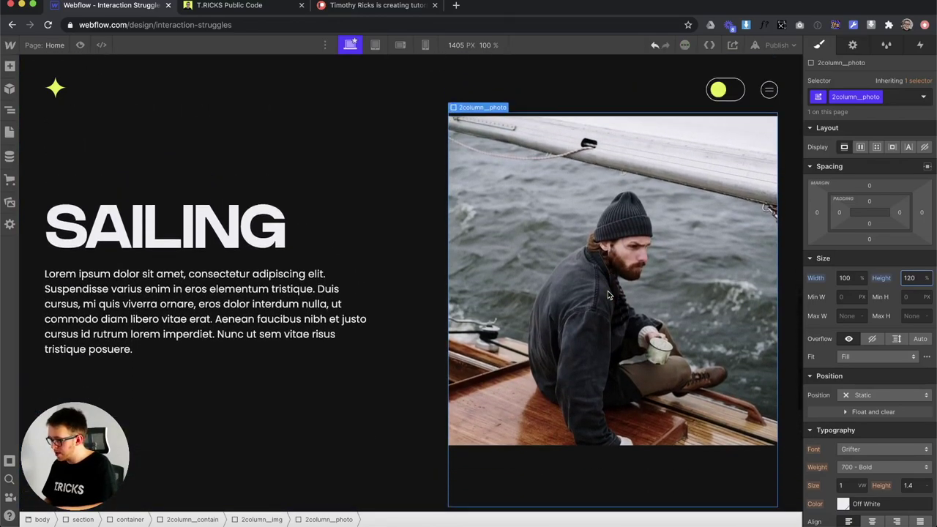
pyautogui.scroll(-2, 607, 290)
pyautogui.scroll(1, 608, 291)
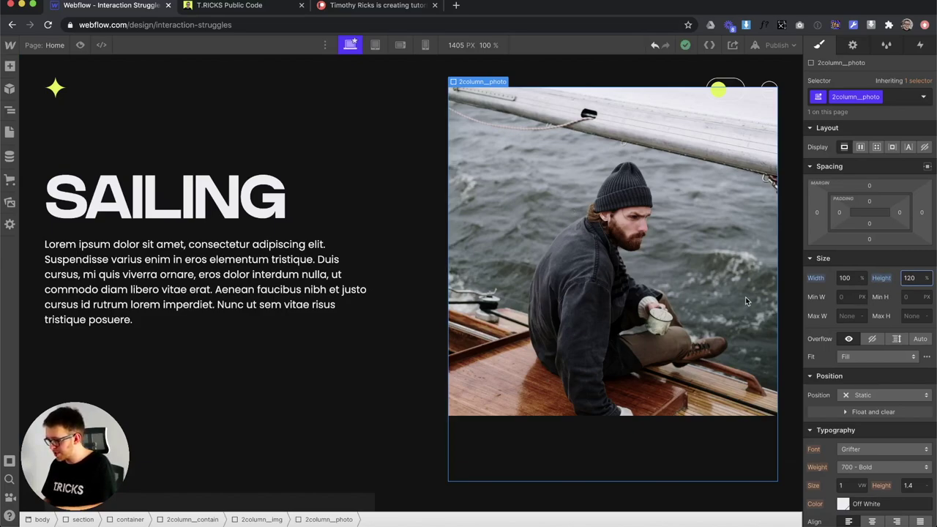
# Switch the overflow of 2column__img to visible to view the full photo, and set it back to hidden
pyautogui.click(913, 276)
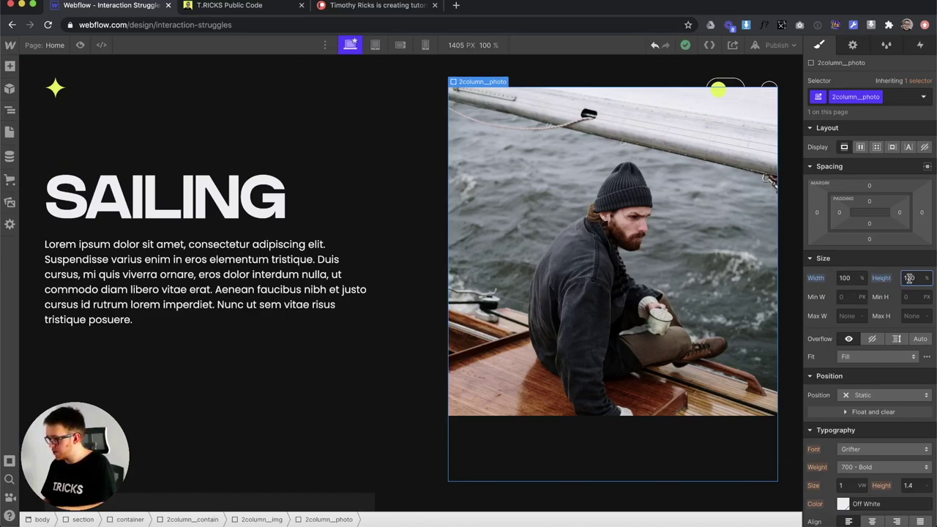
pyautogui.scroll(1, 727, 262)
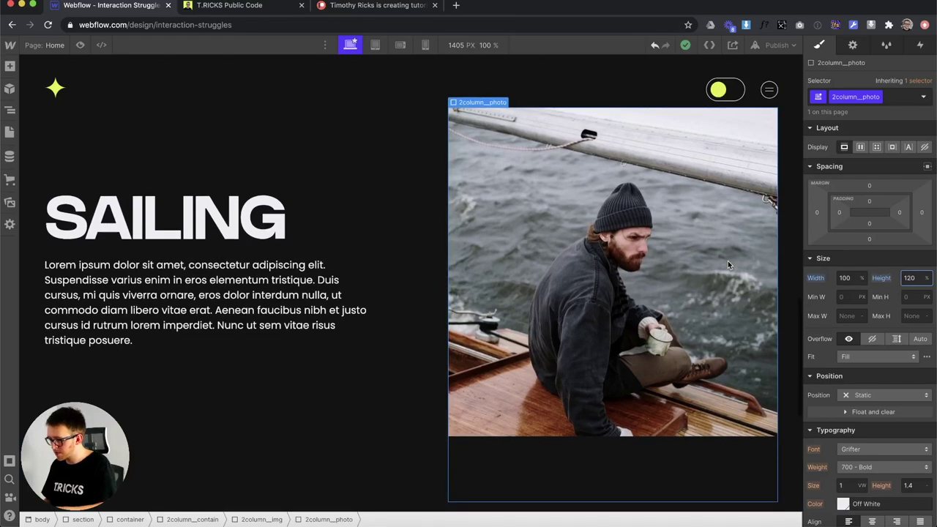
pyautogui.scroll(-1, 712, 263)
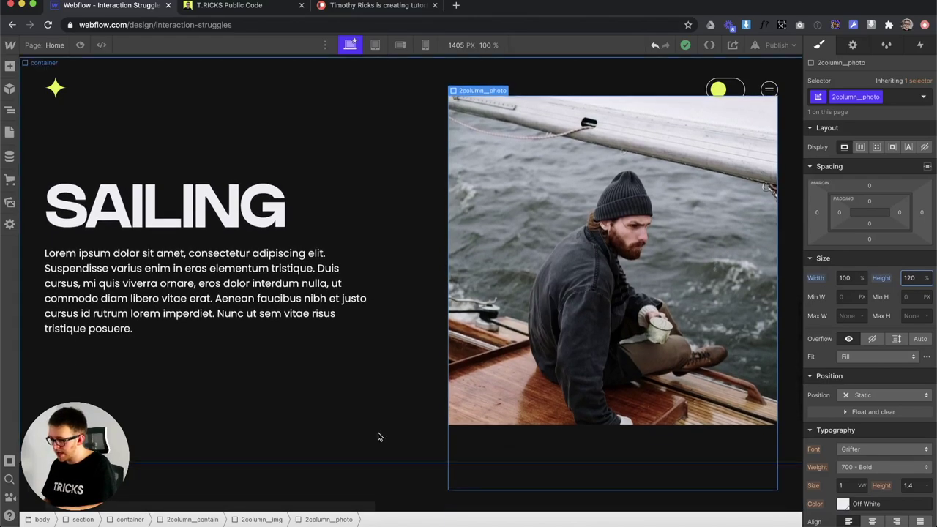
pyautogui.click(262, 519)
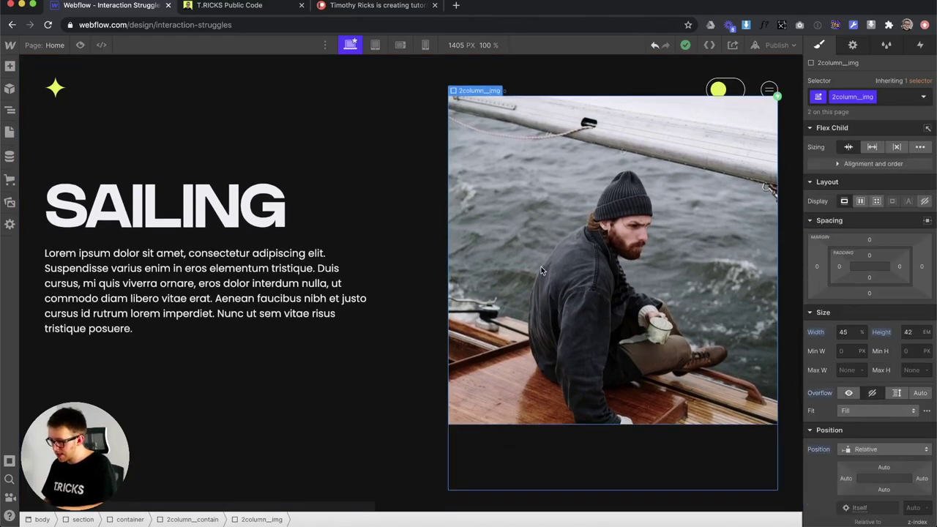
pyautogui.click(848, 393)
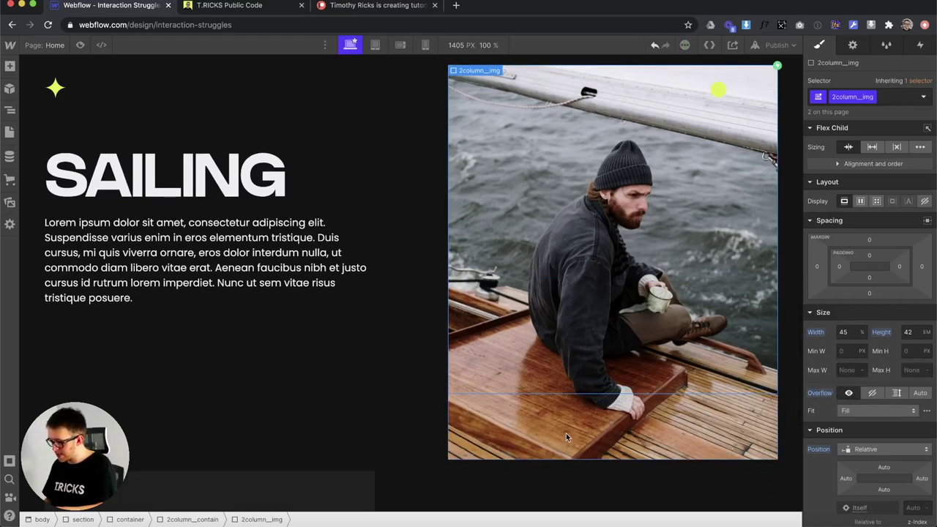
pyautogui.scroll(1, 621, 325)
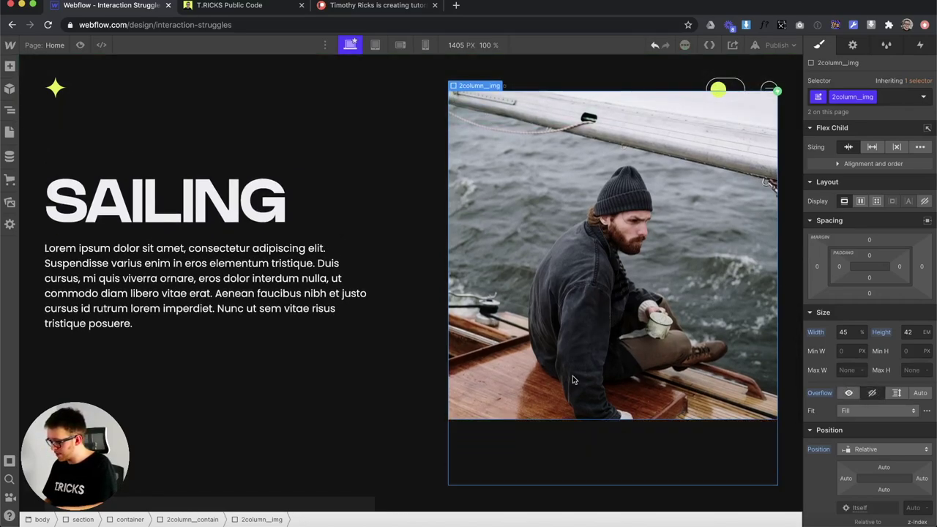
pyautogui.scroll(2, 593, 256)
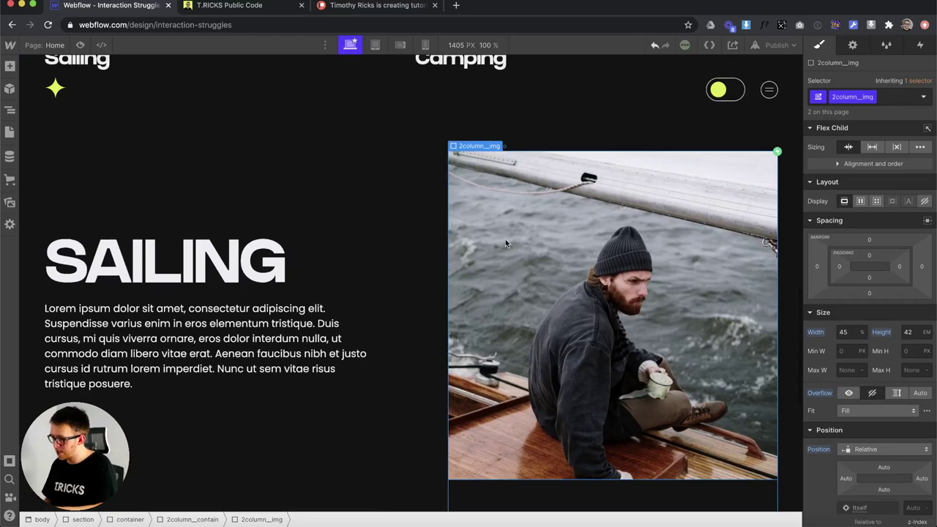
# Examine the 2column__photo, 2column__contain and 2column__img elements and how the section scrolls into view, with 2column__img selected
pyautogui.click(454, 234)
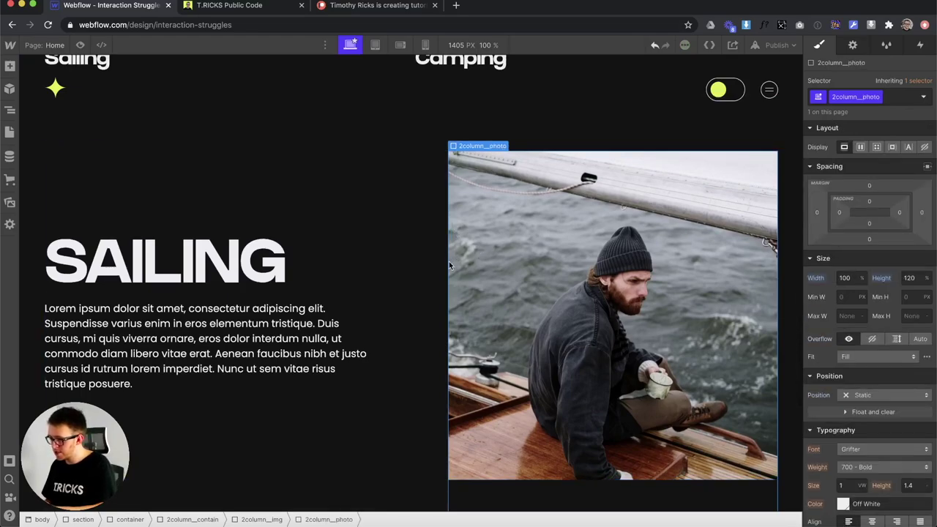
pyautogui.click(198, 156)
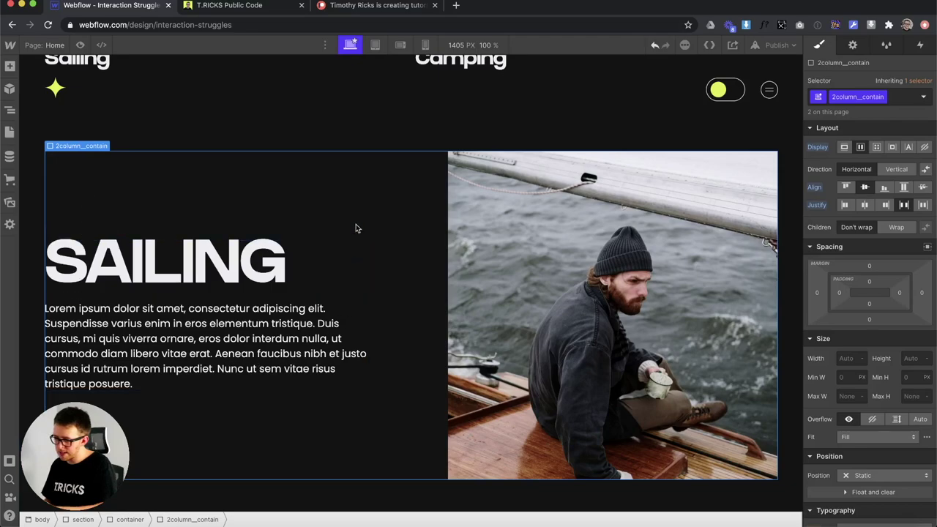
pyautogui.click(504, 236)
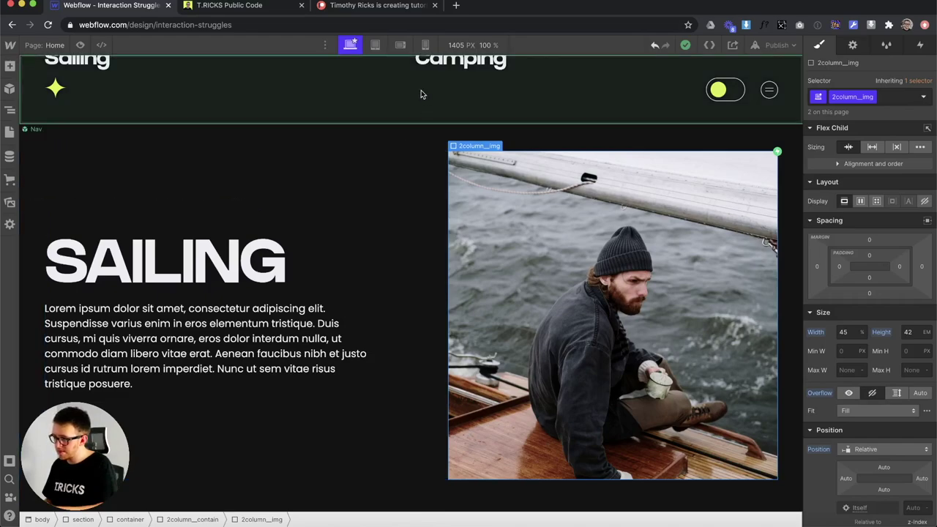
pyautogui.scroll(-1, 374, 202)
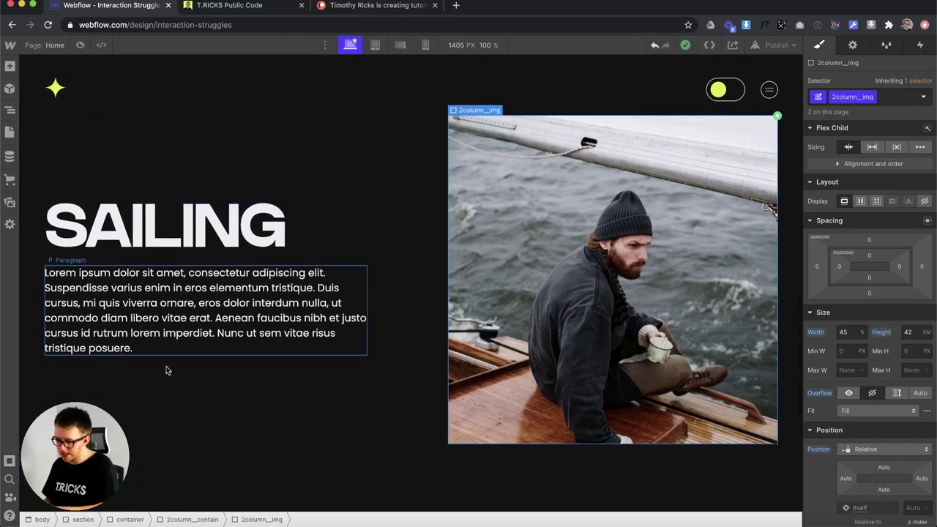
pyautogui.scroll(10, 261, 278)
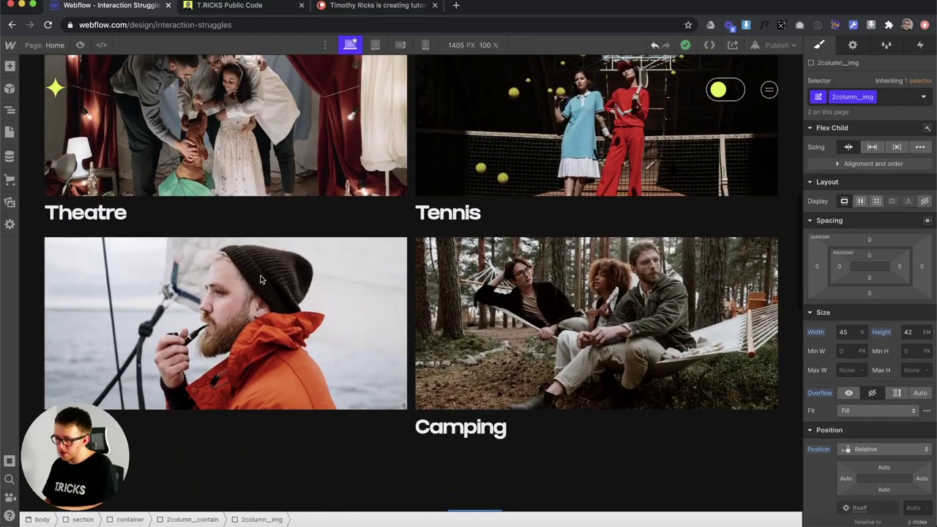
pyautogui.scroll(-2, 213, 491)
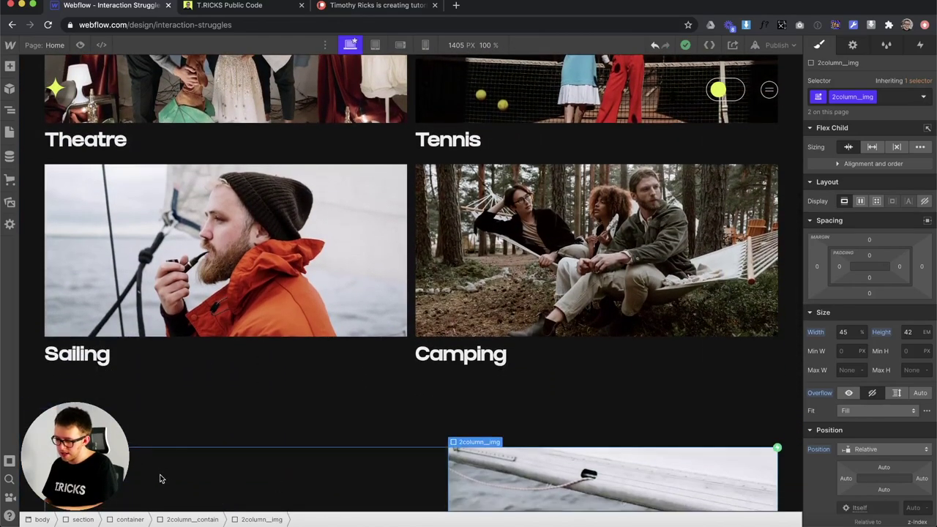
pyautogui.scroll(-1, 161, 479)
pyautogui.scroll(-8, 162, 466)
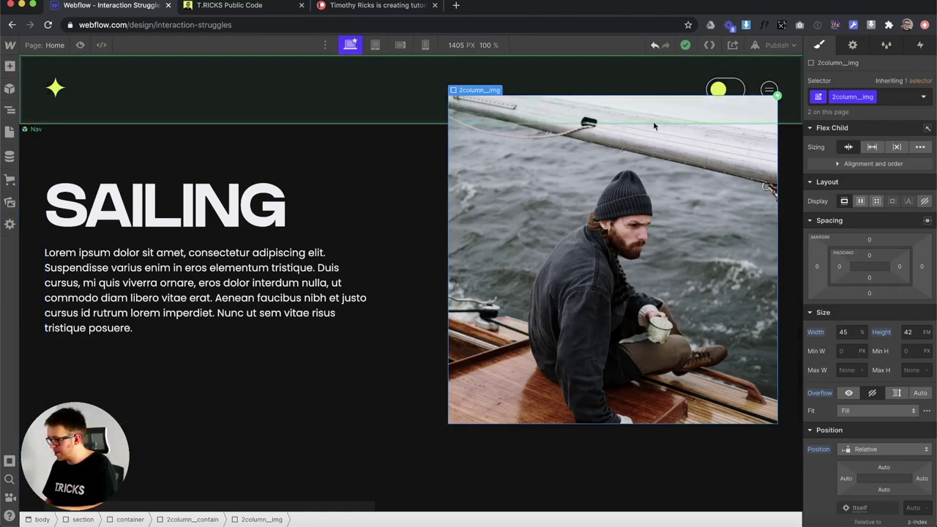
# Delete the existing "While scrolling in view" and "Scroll into view" interaction triggers from 2column__img
pyautogui.click(921, 45)
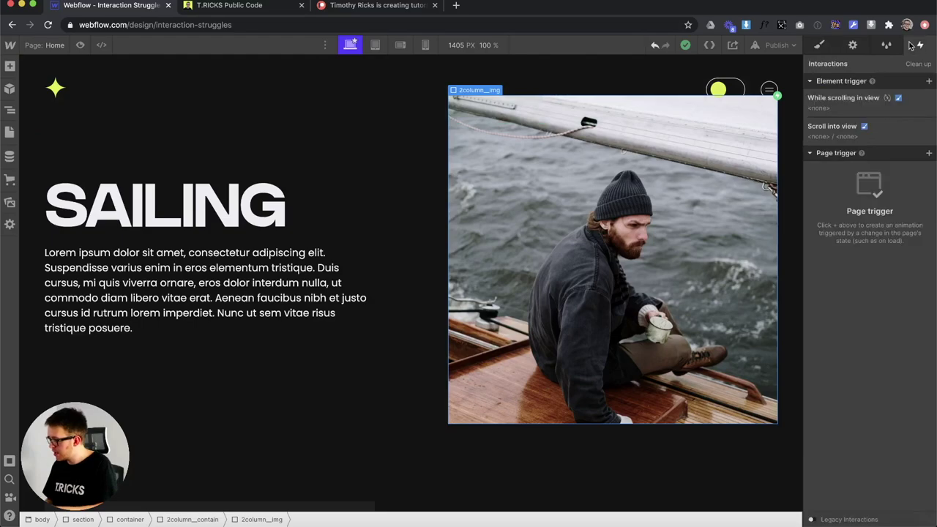
pyautogui.click(927, 99)
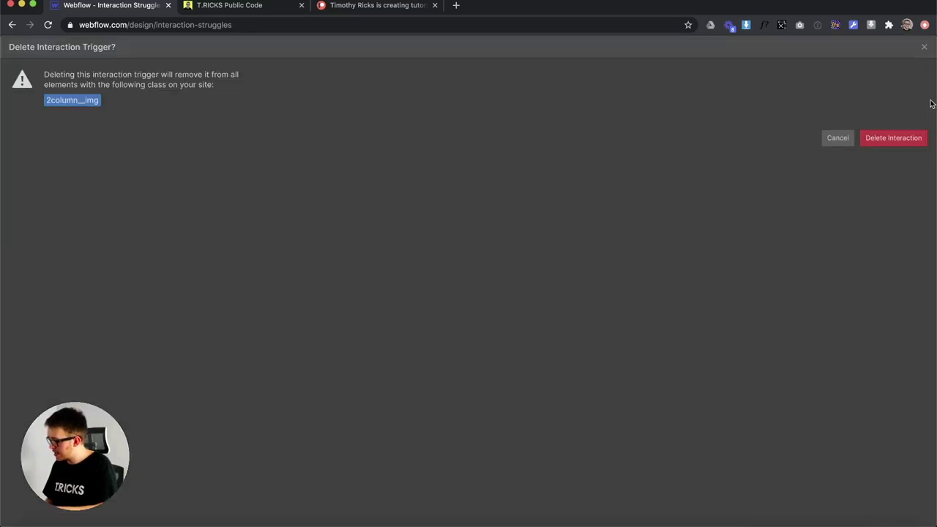
pyautogui.click(900, 138)
pyautogui.click(928, 100)
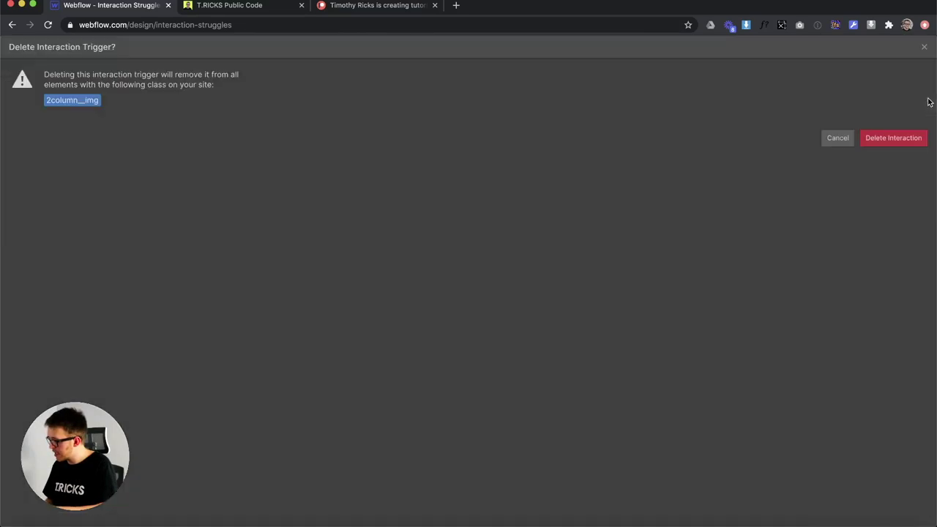
pyautogui.click(890, 141)
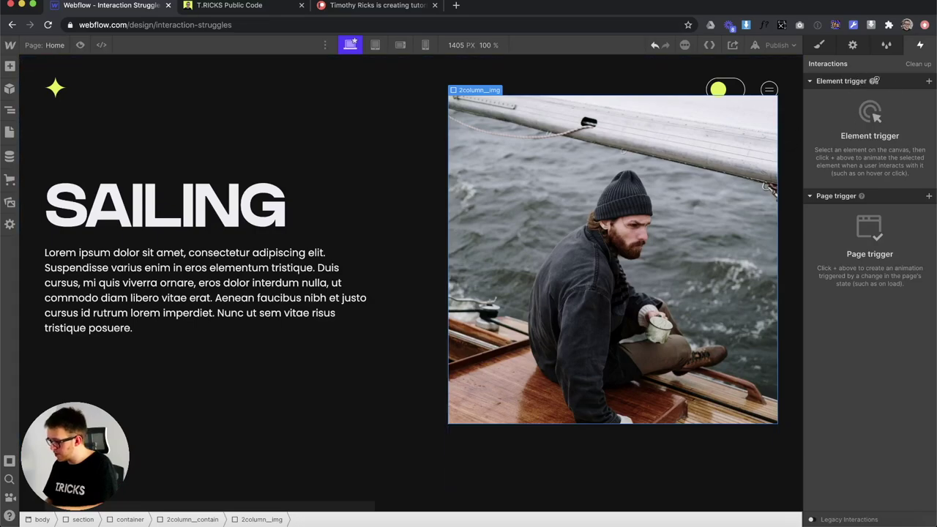
# Add a "While scrolling in view" trigger to 2column__img and apply it to all elements with the 2column__img class
pyautogui.click(928, 81)
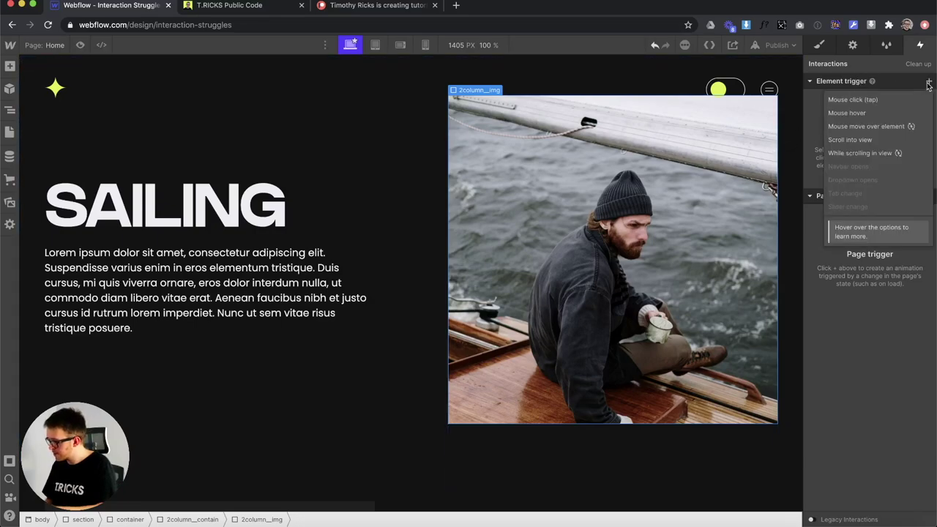
pyautogui.click(849, 154)
pyautogui.scroll(3, 456, 275)
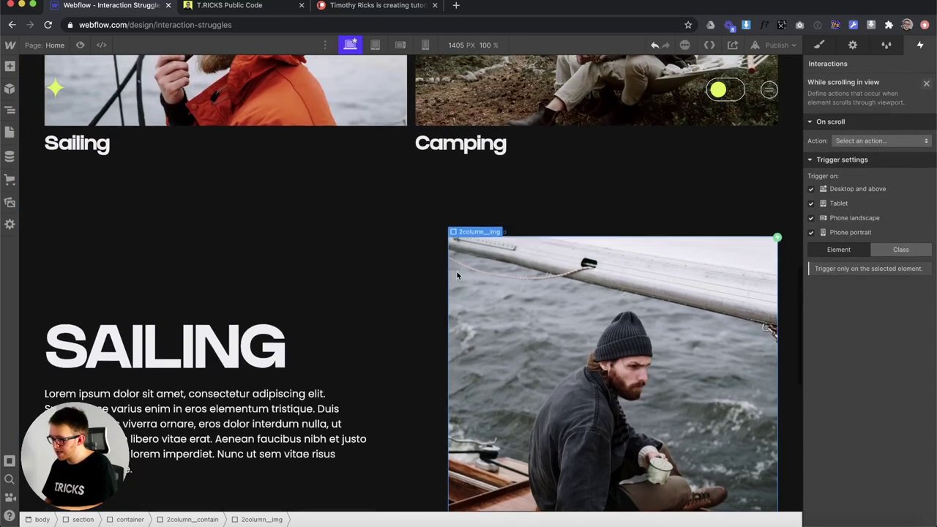
pyautogui.scroll(-3, 457, 276)
pyautogui.scroll(3, 457, 275)
pyautogui.scroll(-3, 457, 275)
pyautogui.scroll(2, 457, 275)
pyautogui.scroll(-1, 457, 276)
pyautogui.scroll(1, 513, 286)
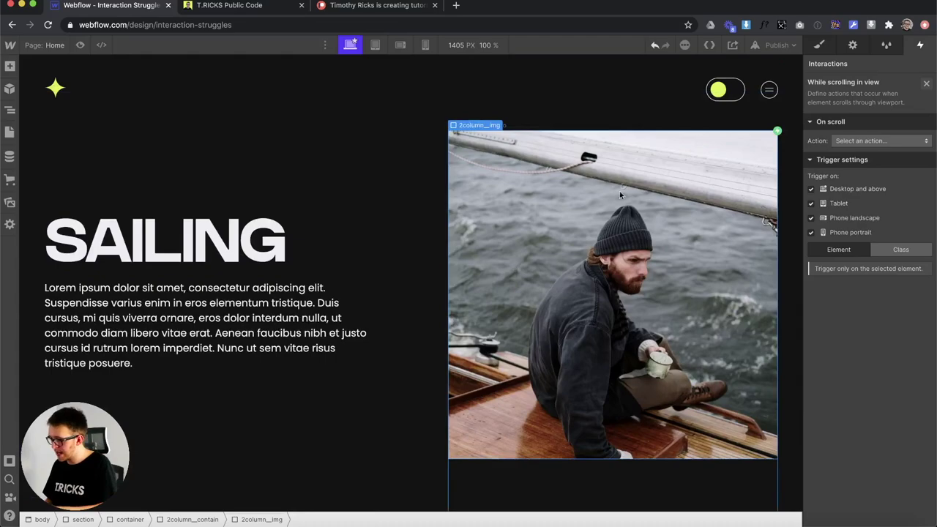
pyautogui.click(882, 252)
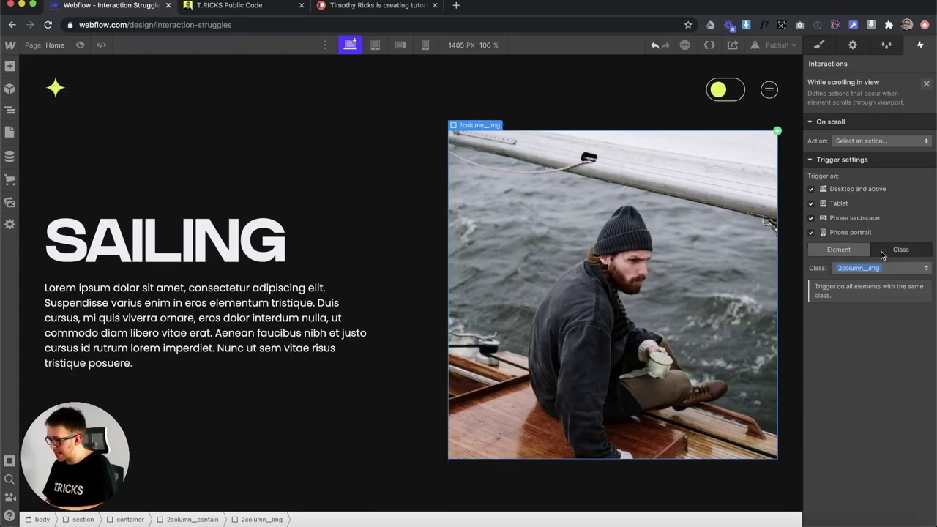
# Set the on-scroll action to play a scroll animation and create a new one named "Move Image"
pyautogui.click(868, 146)
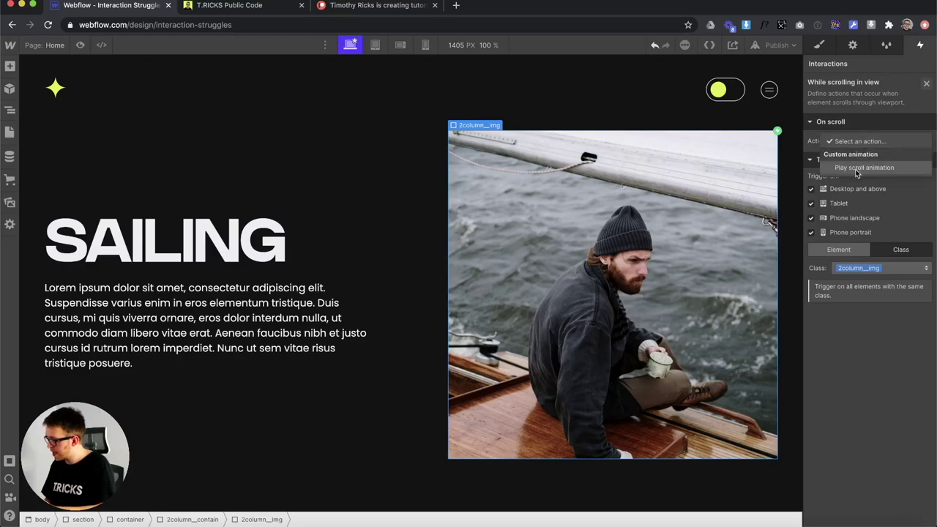
pyautogui.click(860, 169)
pyautogui.click(924, 207)
pyautogui.write('Move Image')
pyautogui.press('Return')
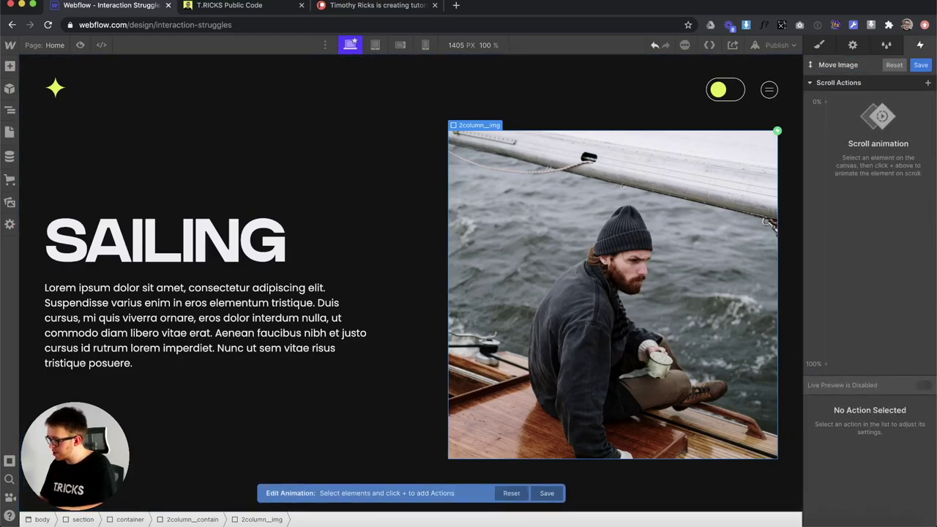
# Add a Move action for 2column__photo to the scroll animation and set its 0% keyframe to -16% on the Y axis
pyautogui.click(568, 236)
pyautogui.scroll(-1, 512, 285)
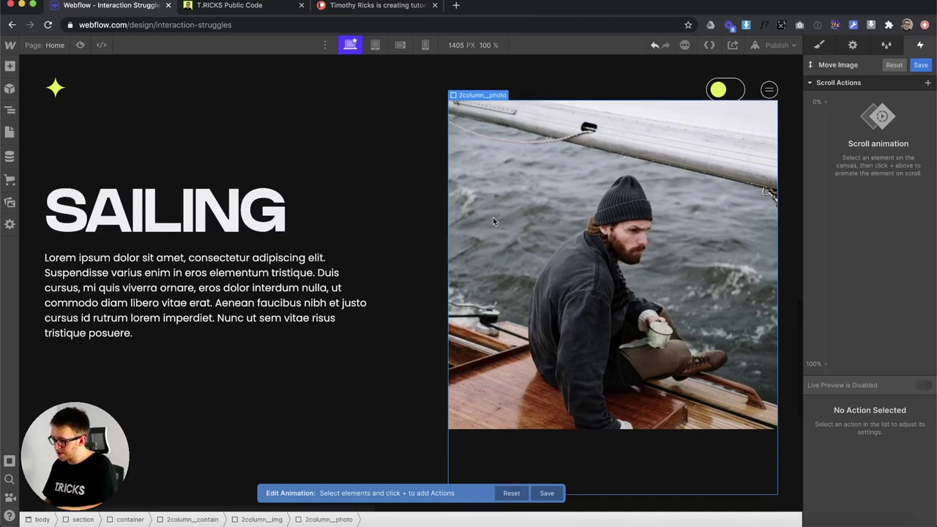
pyautogui.click(842, 102)
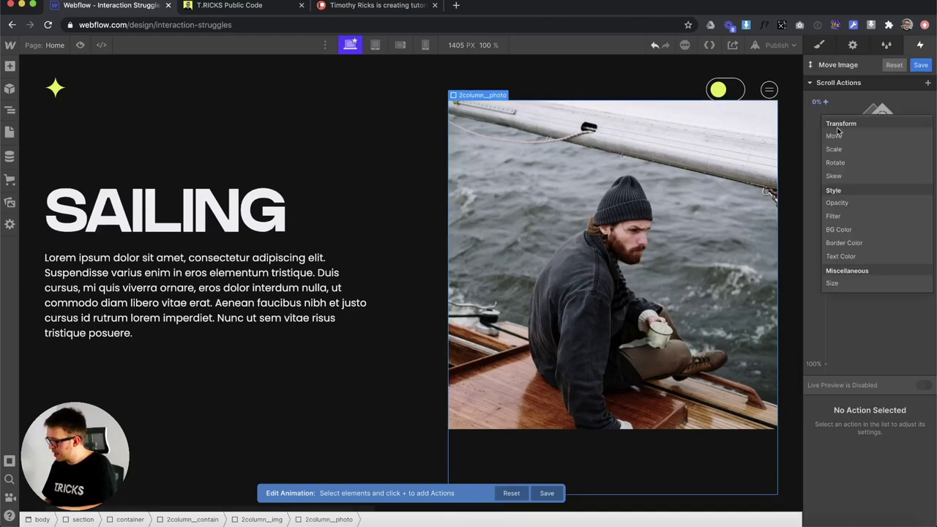
pyautogui.click(839, 132)
pyautogui.scroll(-1, 871, 380)
pyautogui.click(907, 502)
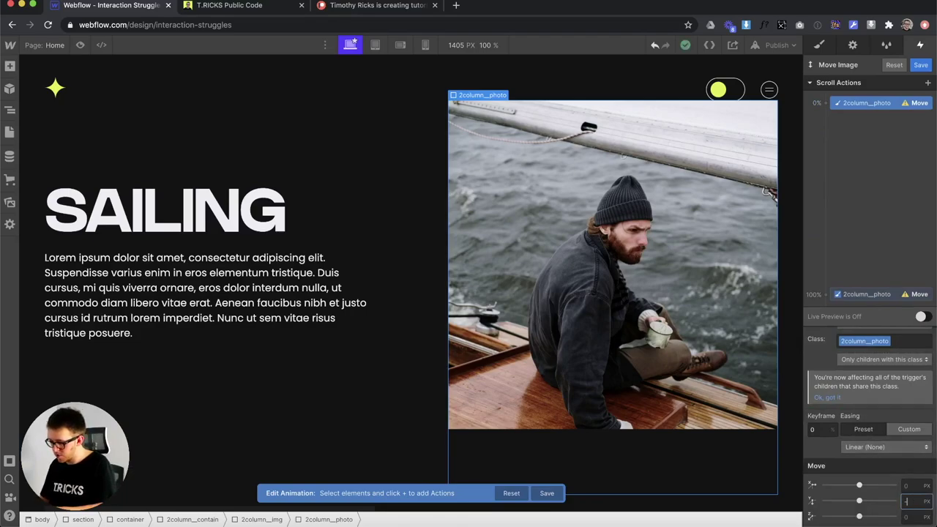
pyautogui.write('-16%')
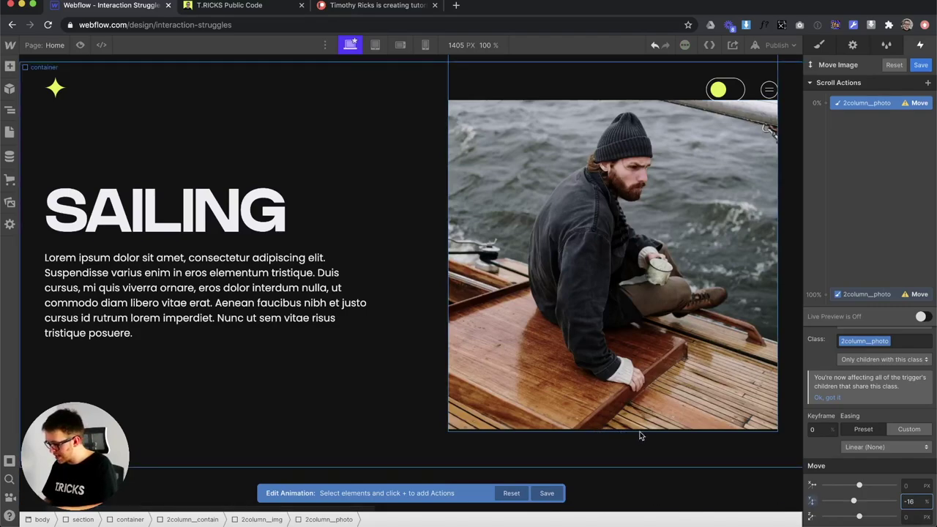
# Set the Y move of the 100% keyframe to 0% and compare the photo's position at both keyframes
pyautogui.click(847, 295)
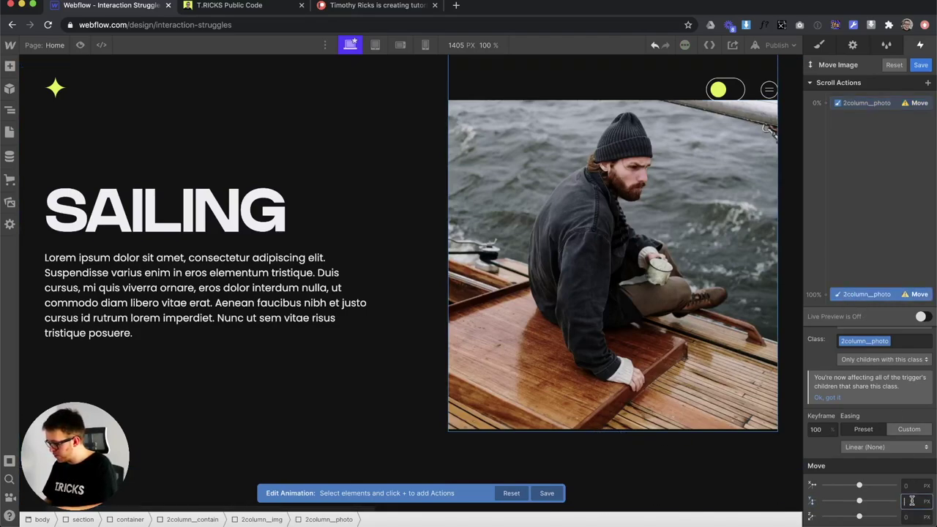
pyautogui.write('%')
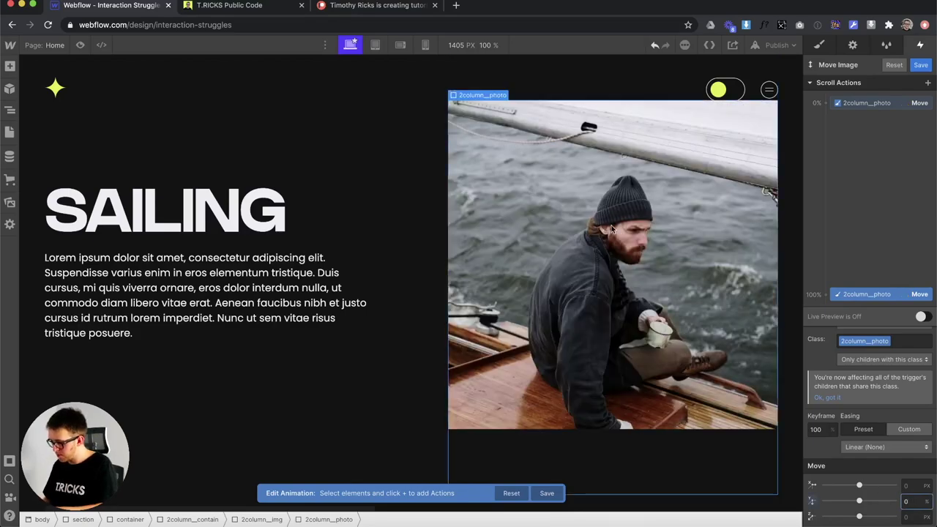
pyautogui.press('Return')
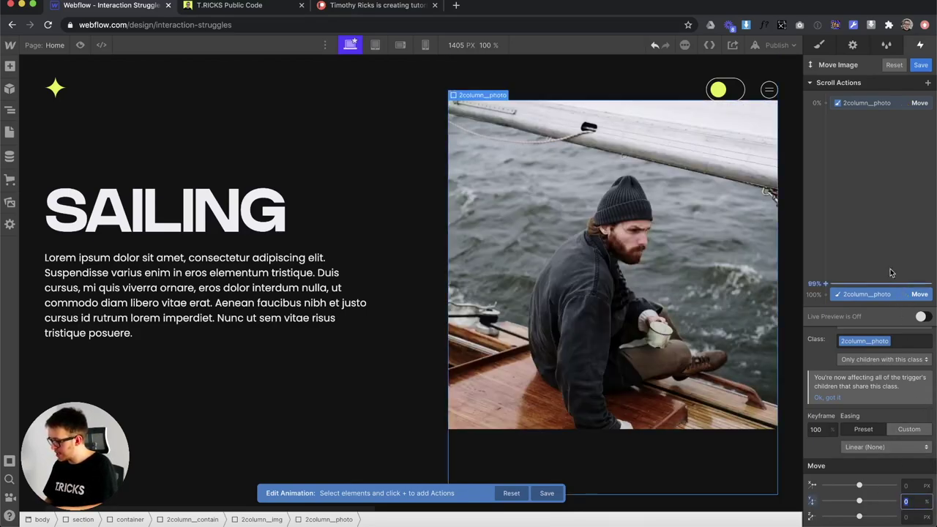
pyautogui.click(870, 104)
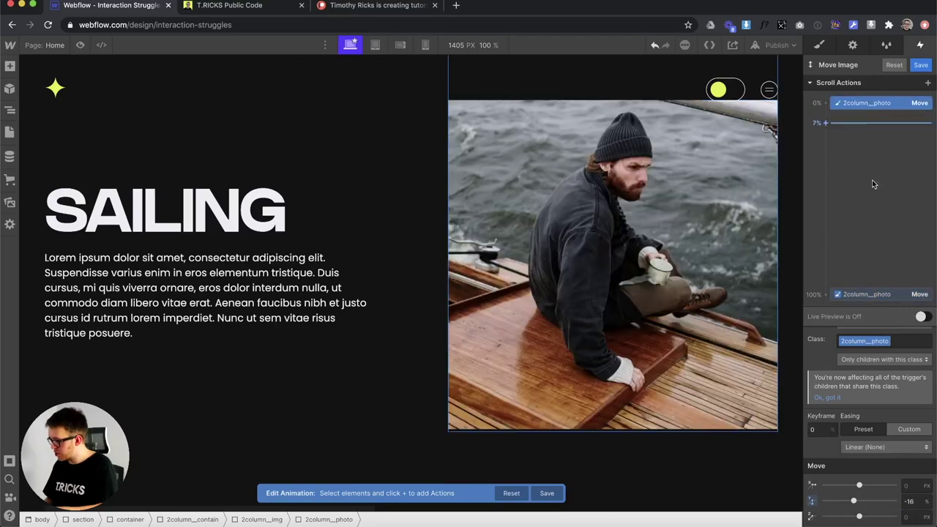
pyautogui.click(852, 296)
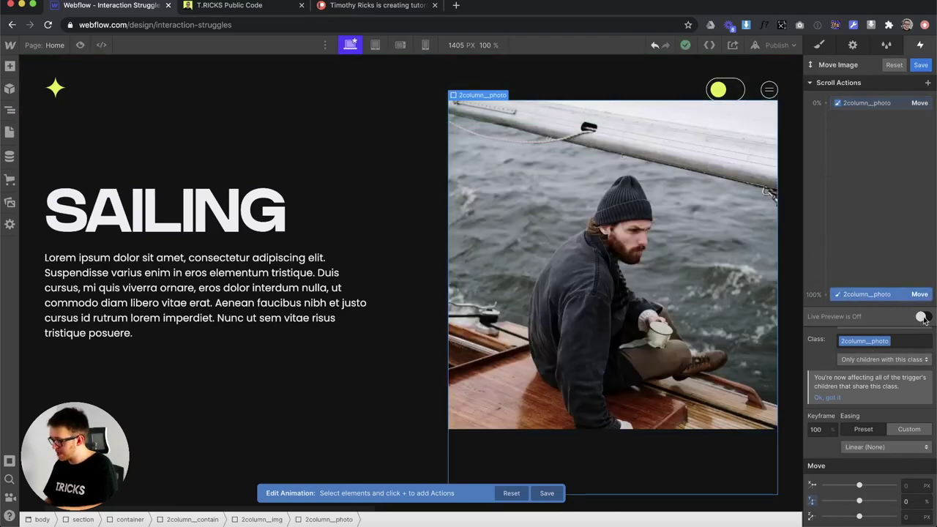
# Turn on live preview and examine how the photo moves while the Sailing section scrolls through view
pyautogui.click(920, 317)
pyautogui.scroll(10, 563, 289)
pyautogui.scroll(-6, 564, 293)
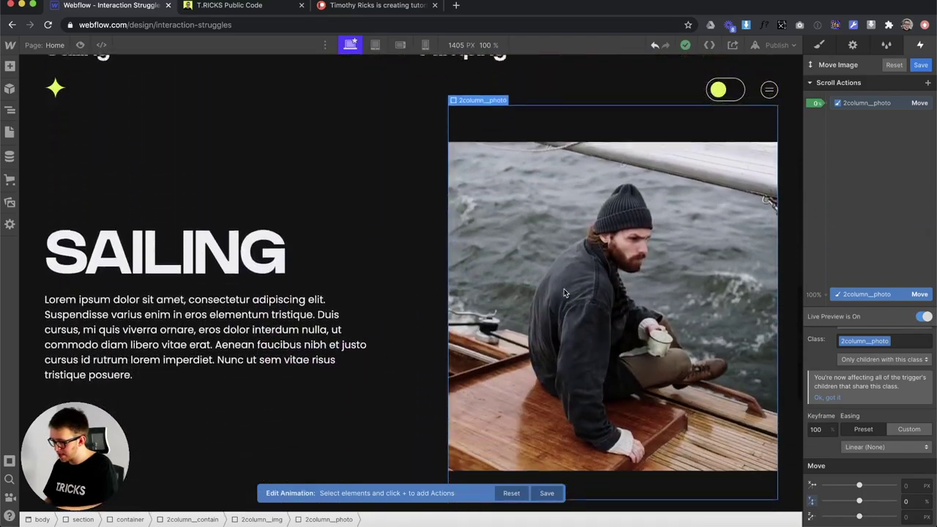
pyautogui.scroll(5, 564, 290)
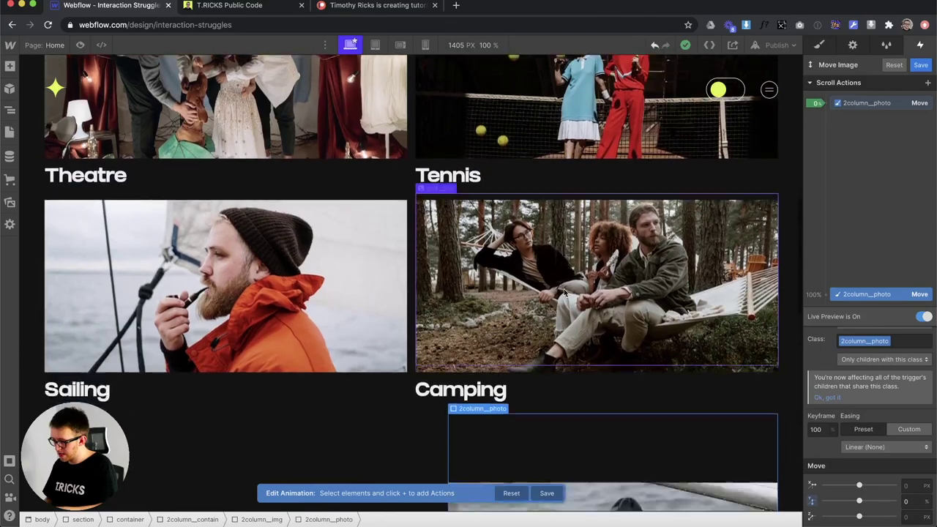
pyautogui.scroll(-10, 563, 291)
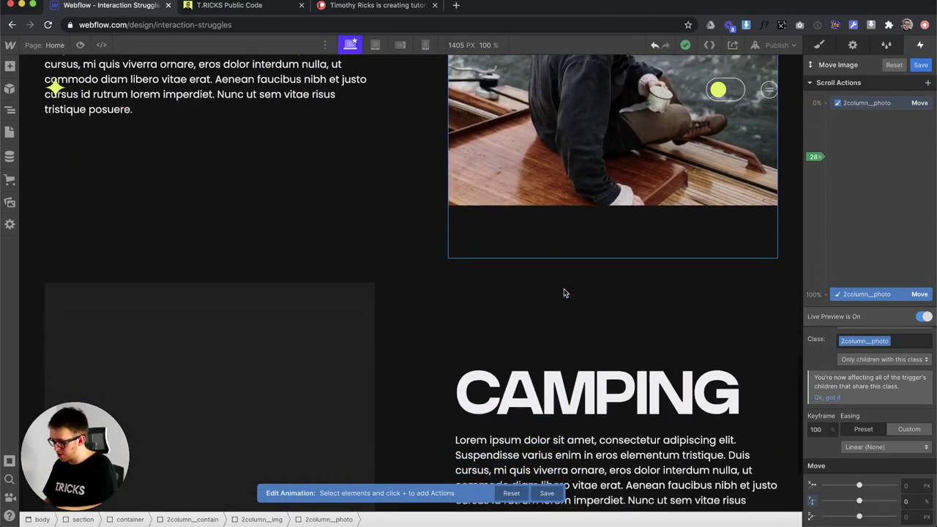
pyautogui.scroll(-2, 564, 293)
pyautogui.scroll(5, 563, 292)
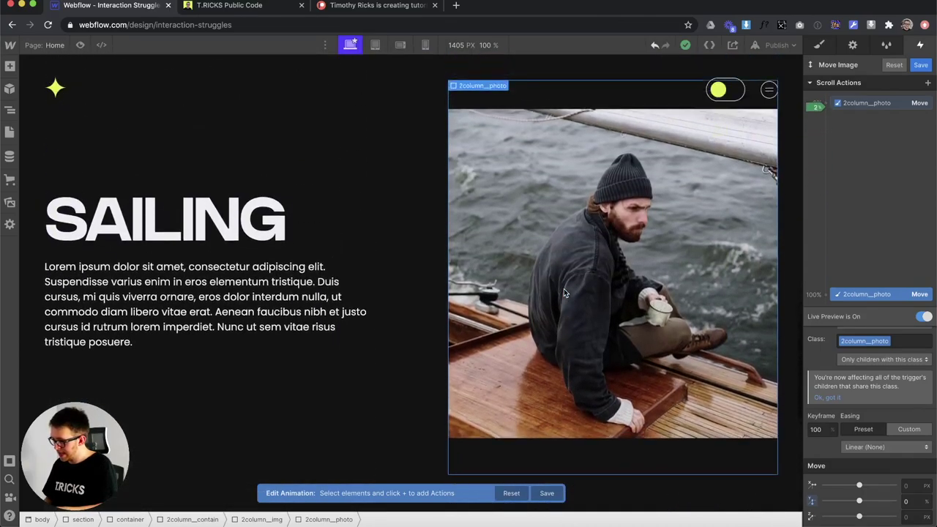
pyautogui.scroll(3, 563, 288)
pyautogui.scroll(-5, 564, 288)
pyautogui.scroll(-4, 563, 291)
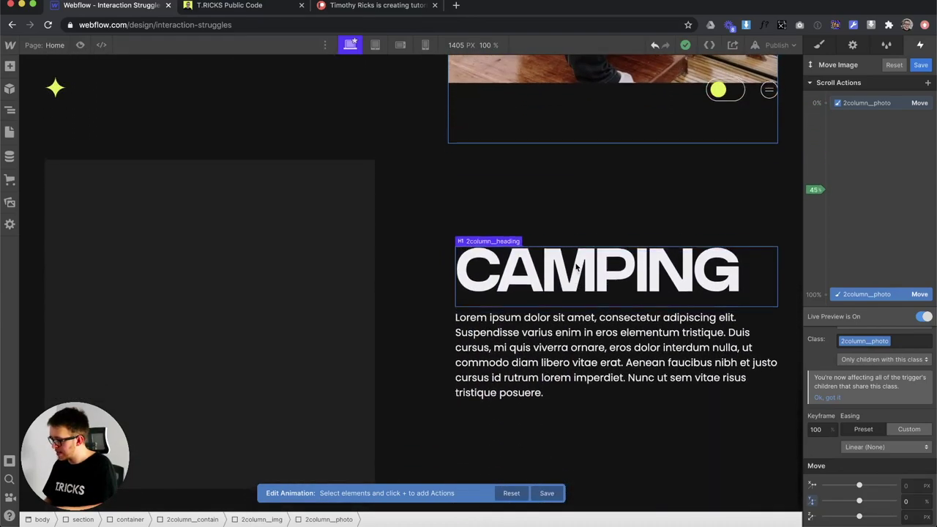
pyautogui.scroll(6, 576, 268)
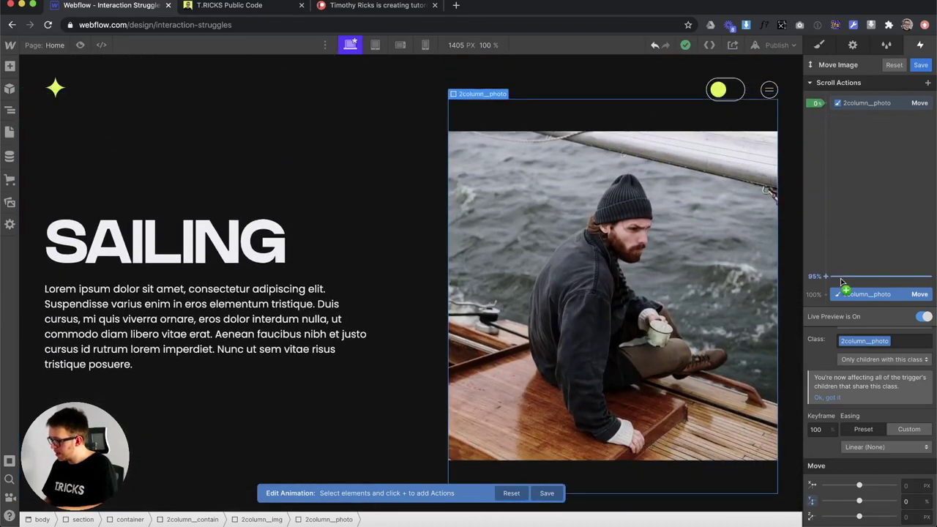
pyautogui.scroll(-6, 721, 275)
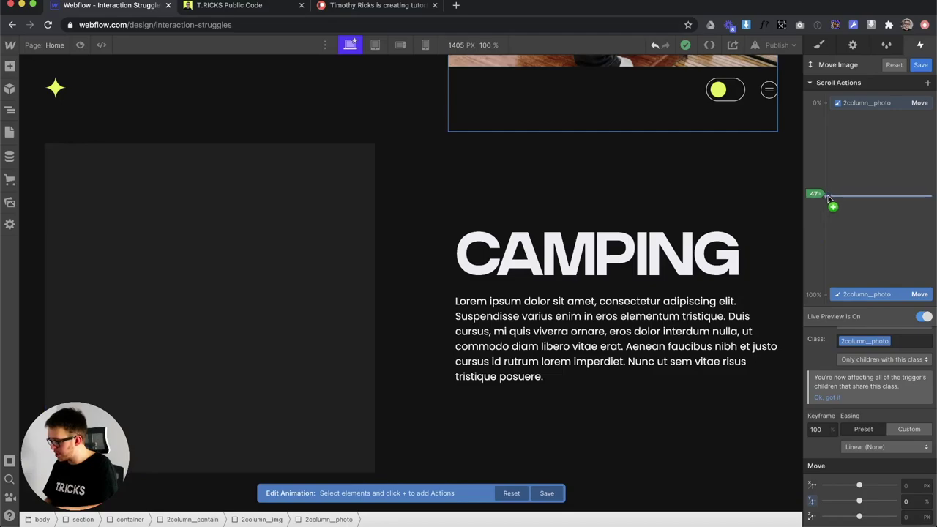
# Shift the end Move keyframe of 2column__photo to 60% and preview the motion on scroll
pyautogui.moveTo(863, 293); pyautogui.dragTo(856, 215)
pyautogui.click(922, 317)
pyautogui.scroll(-15, 559, 257)
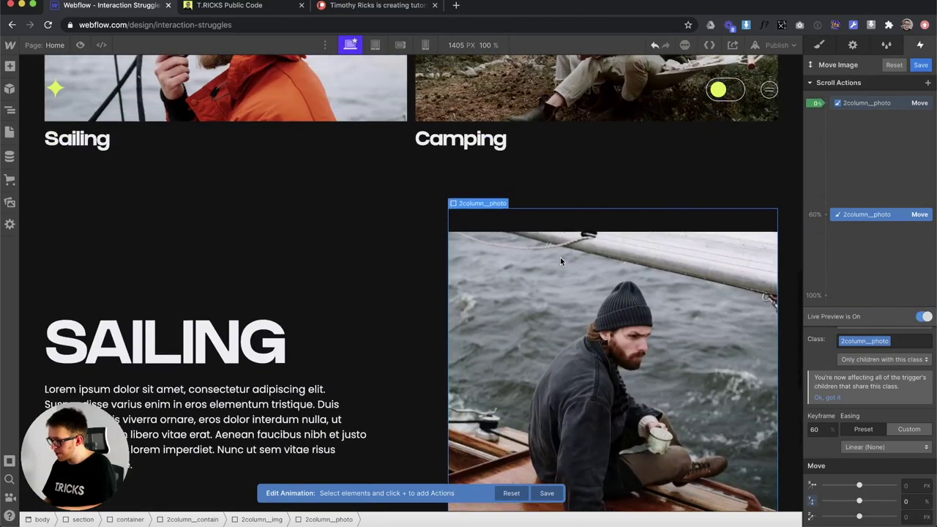
pyautogui.scroll(-10, 560, 261)
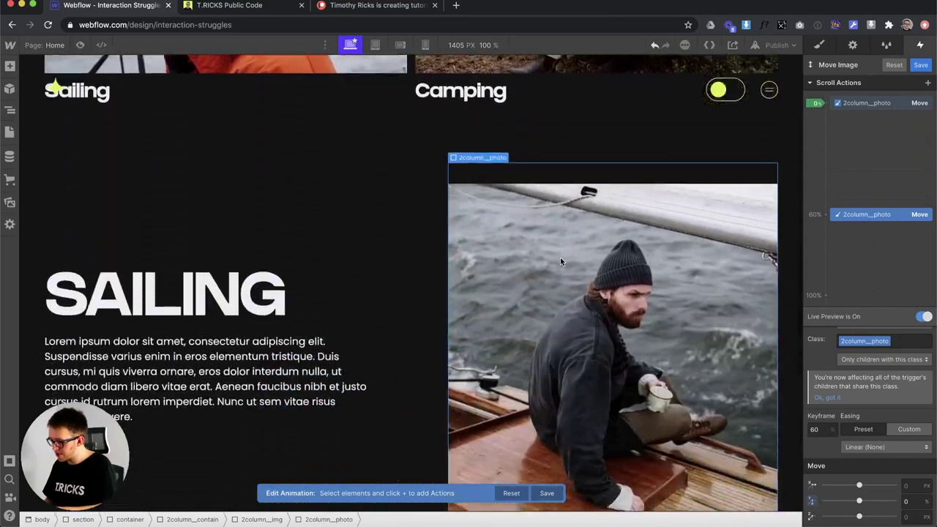
pyautogui.scroll(2, 560, 261)
pyautogui.scroll(5, 560, 261)
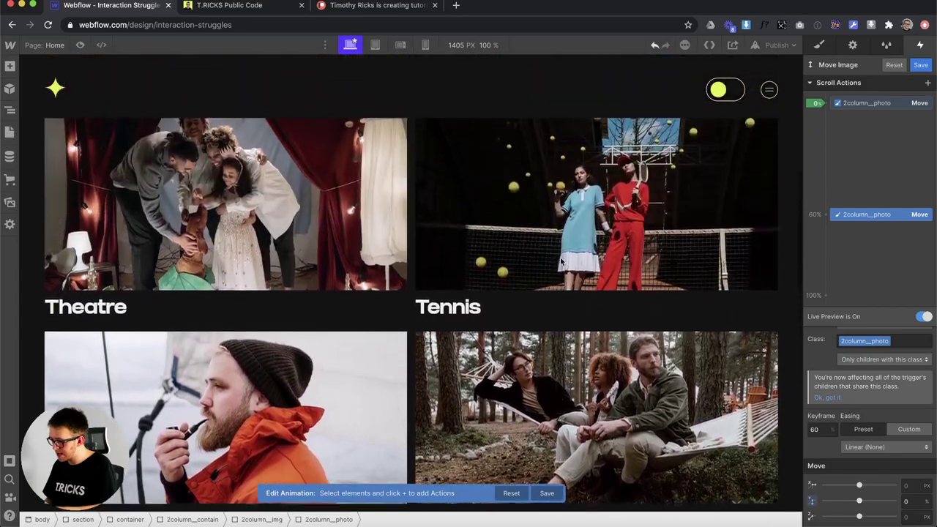
pyautogui.scroll(-6, 560, 261)
pyautogui.scroll(-4, 560, 261)
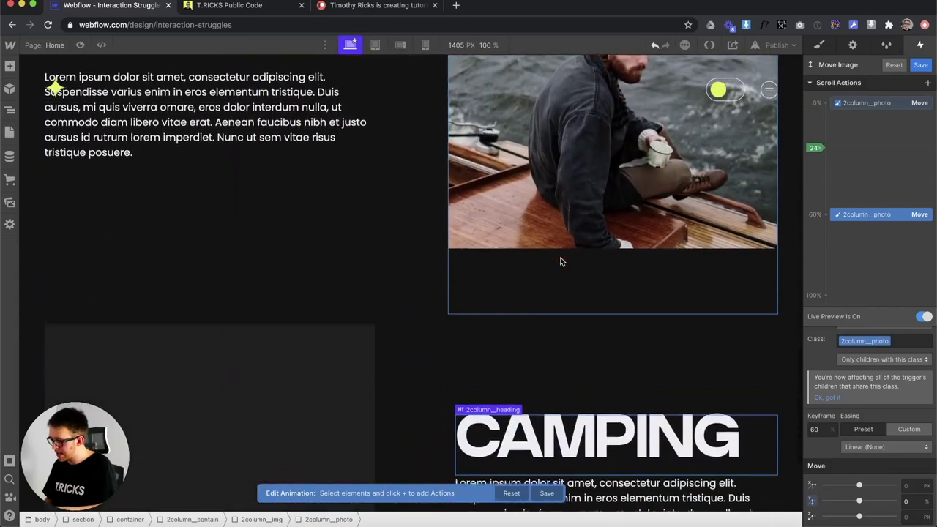
pyautogui.scroll(-3, 735, 295)
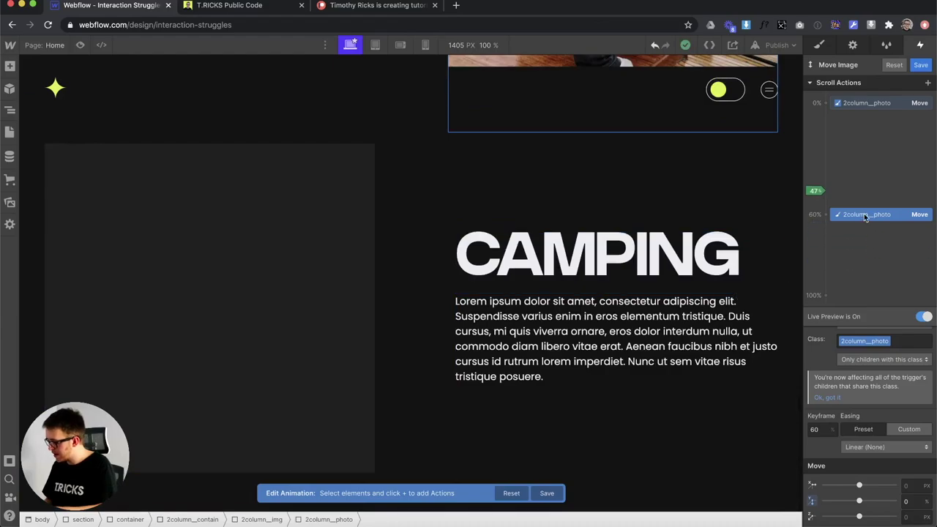
# Shift the end Move keyframe of 2column__photo to 55%, preview the scroll motion and save the Move Image animation
pyautogui.moveTo(864, 202); pyautogui.dragTo(864, 199)
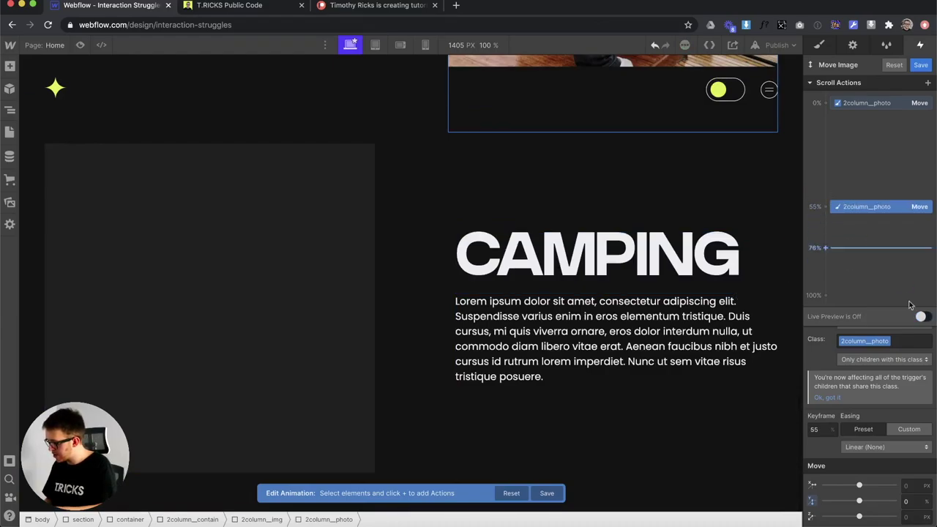
pyautogui.click(921, 317)
pyautogui.scroll(10, 586, 249)
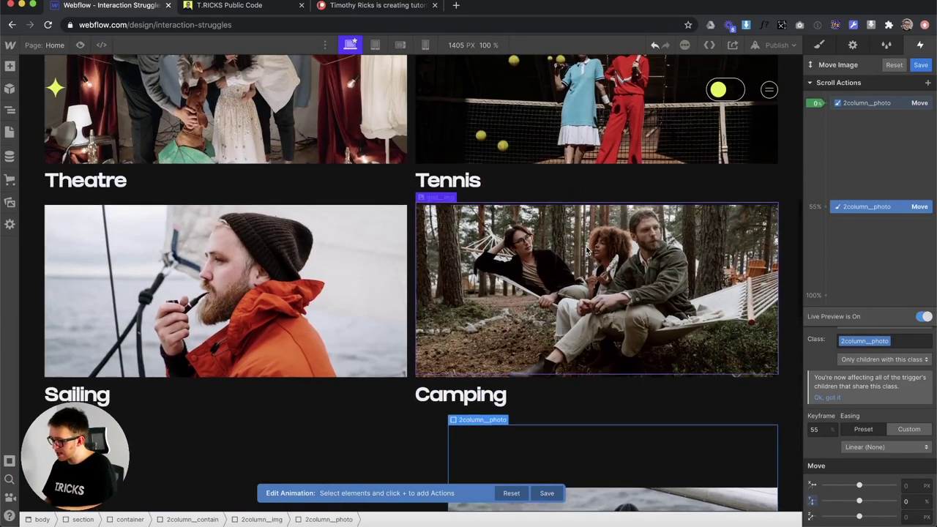
pyautogui.scroll(-3, 586, 249)
pyautogui.scroll(-2, 585, 249)
pyautogui.scroll(4, 585, 249)
pyautogui.scroll(-1, 585, 249)
pyautogui.scroll(-3, 585, 250)
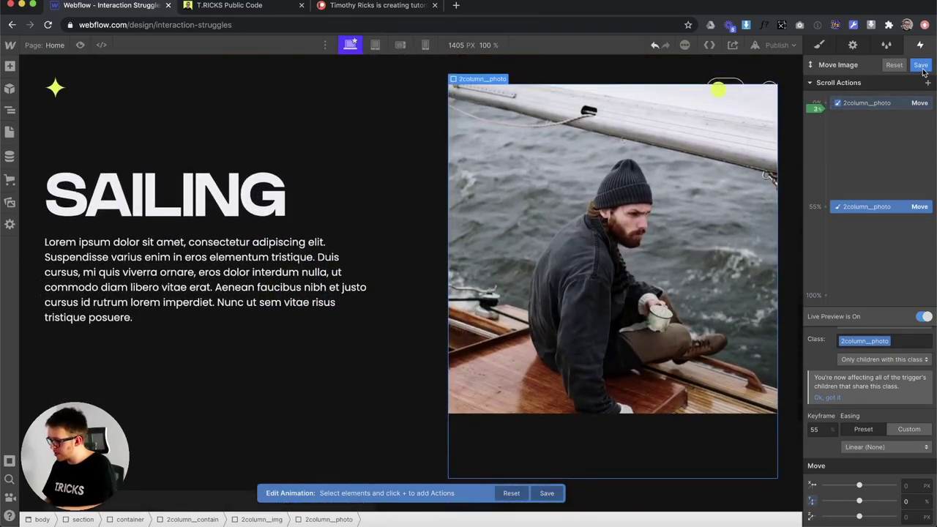
pyautogui.click(921, 65)
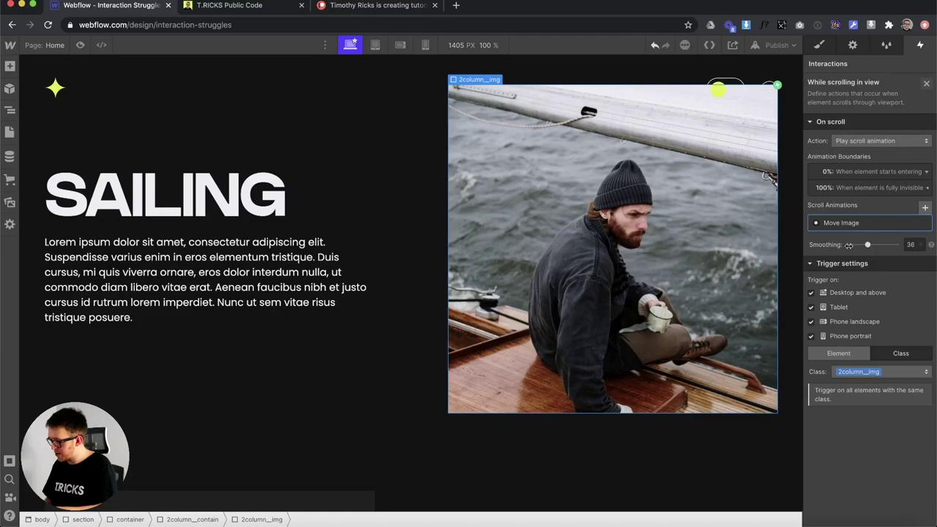
# Set the scroll animation's smoothing to 0% and check the photo's movement while scrolling
pyautogui.moveTo(860, 246); pyautogui.dragTo(800, 250)
pyautogui.scroll(5, 624, 268)
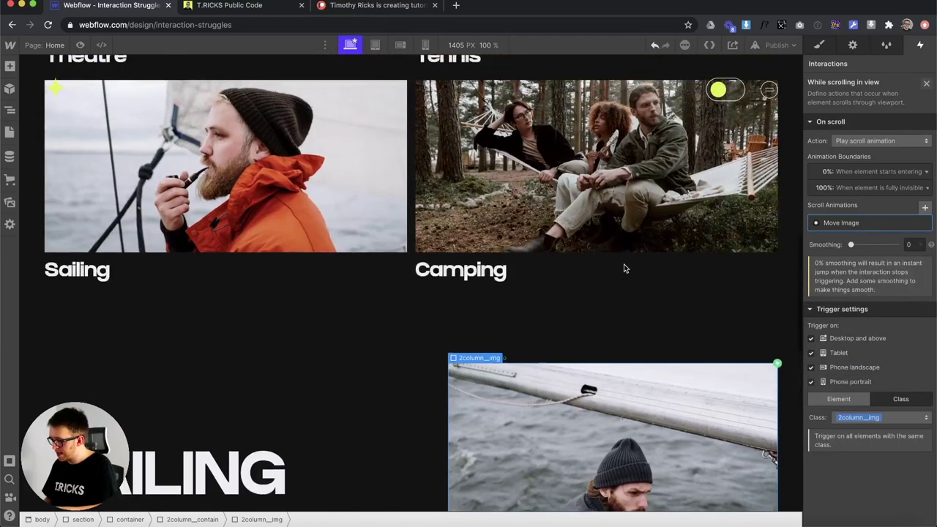
pyautogui.scroll(-6, 624, 268)
pyautogui.scroll(4, 623, 268)
pyautogui.scroll(2, 624, 268)
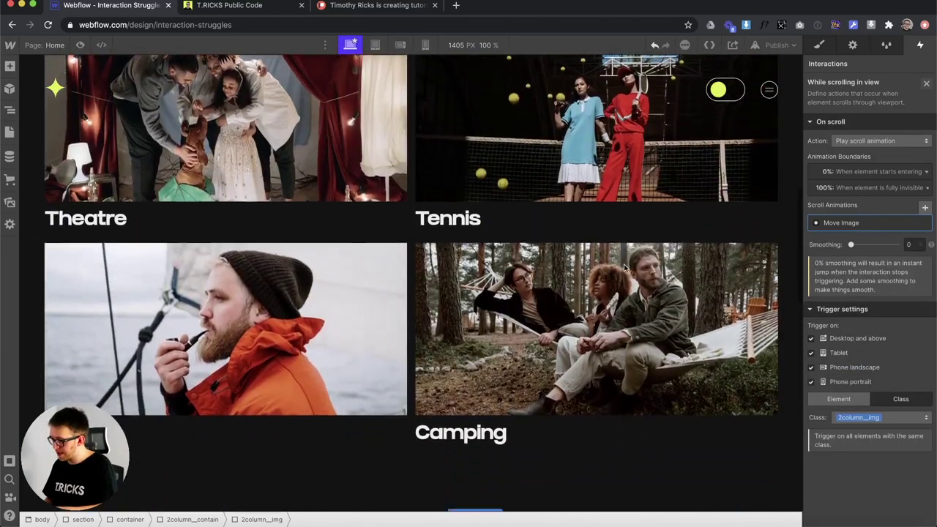
pyautogui.scroll(-4, 624, 268)
# Set the scroll animation's smoothing to 80% and reopen Move Image to preview the photo's movement while scrolling
pyautogui.moveTo(881, 246); pyautogui.dragTo(886, 244)
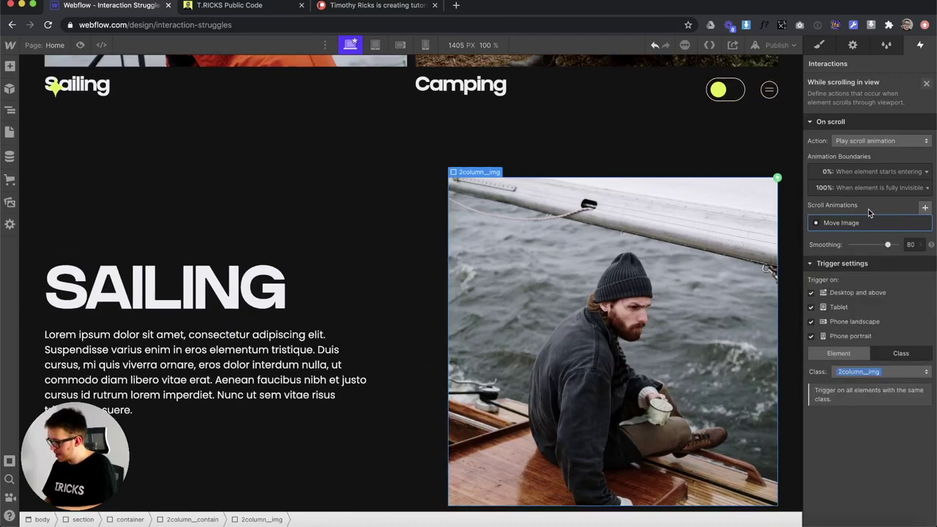
pyautogui.click(871, 222)
pyautogui.scroll(2, 545, 270)
pyautogui.scroll(5, 545, 274)
pyautogui.scroll(-8, 545, 274)
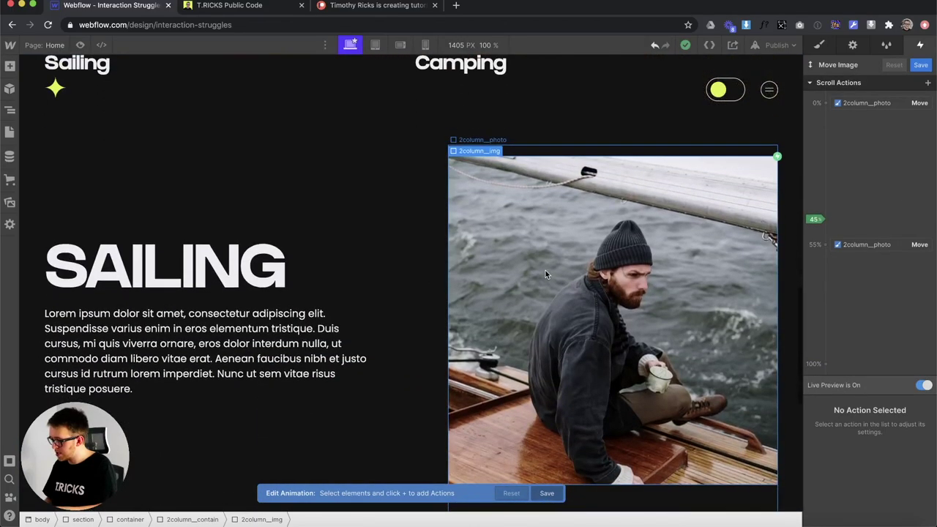
# Preview the Sailing photo's movement while scrolling, save the Move Image animation and close the trigger settings
pyautogui.scroll(5, 546, 273)
pyautogui.scroll(-3, 545, 274)
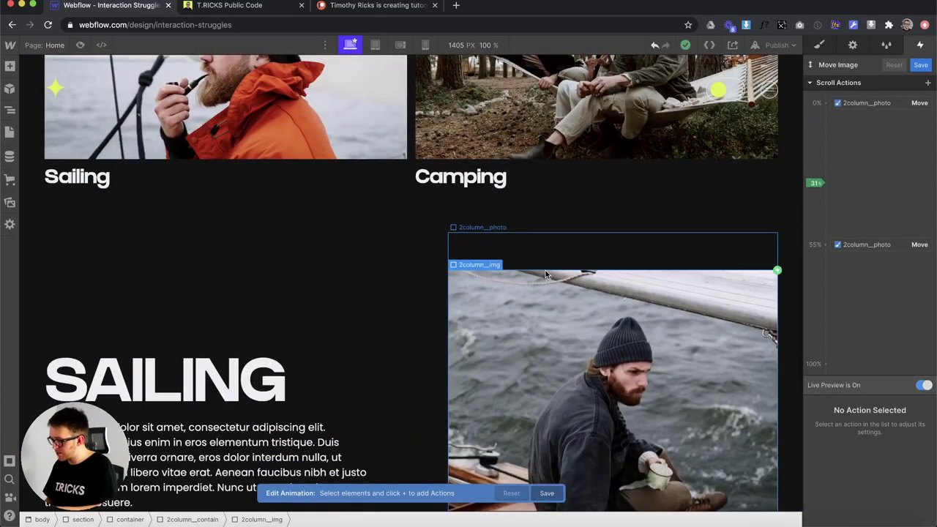
pyautogui.scroll(3, 545, 274)
pyautogui.scroll(-1, 546, 270)
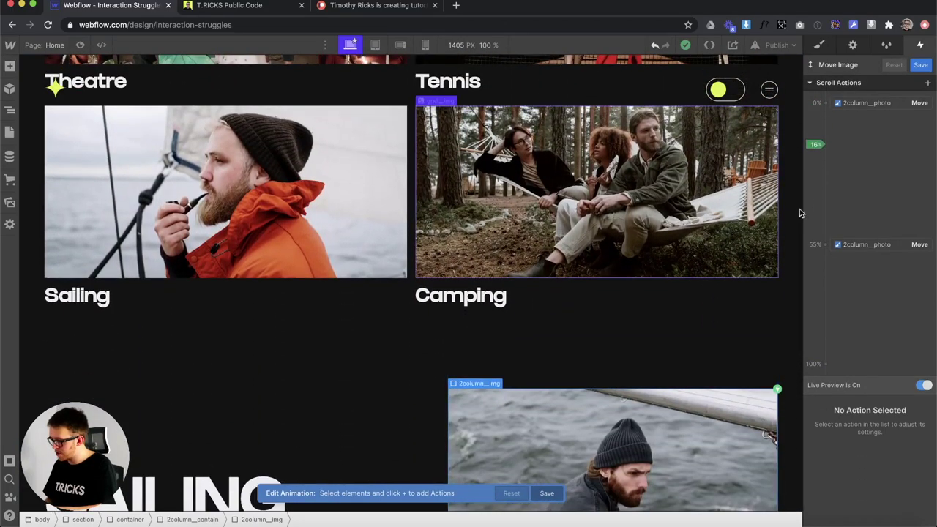
pyautogui.click(920, 65)
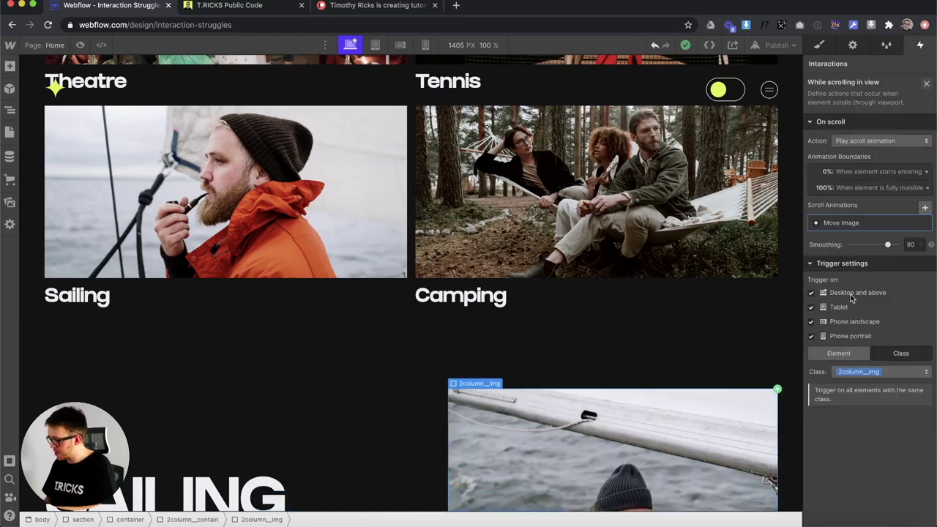
pyautogui.click(926, 86)
# Add the combo class is--camping to the 2column__photo in the Camping section
pyautogui.scroll(-5, 612, 331)
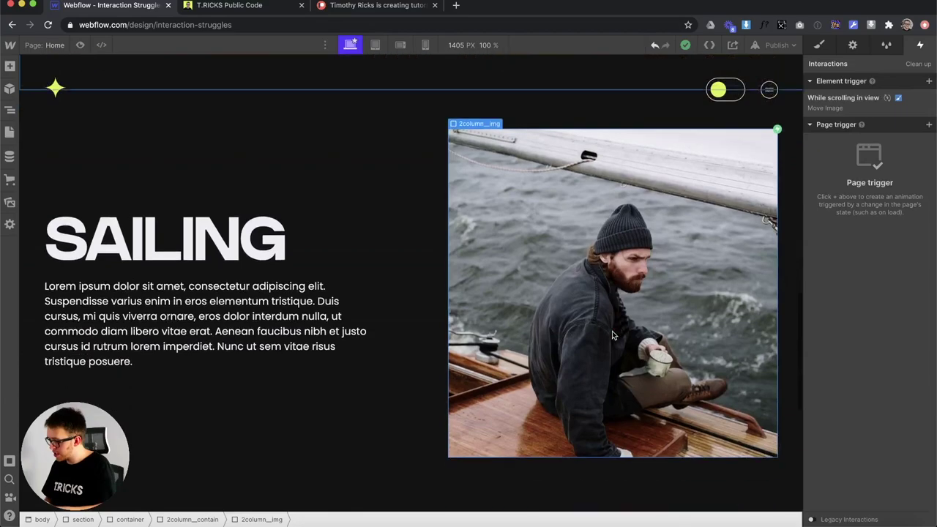
pyautogui.click(519, 300)
pyautogui.scroll(-1, 459, 344)
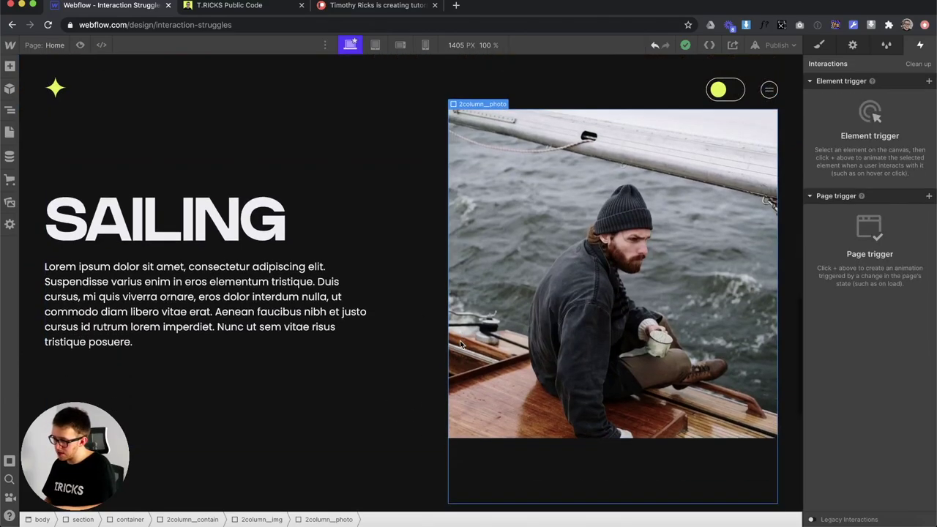
pyautogui.scroll(-5, 502, 261)
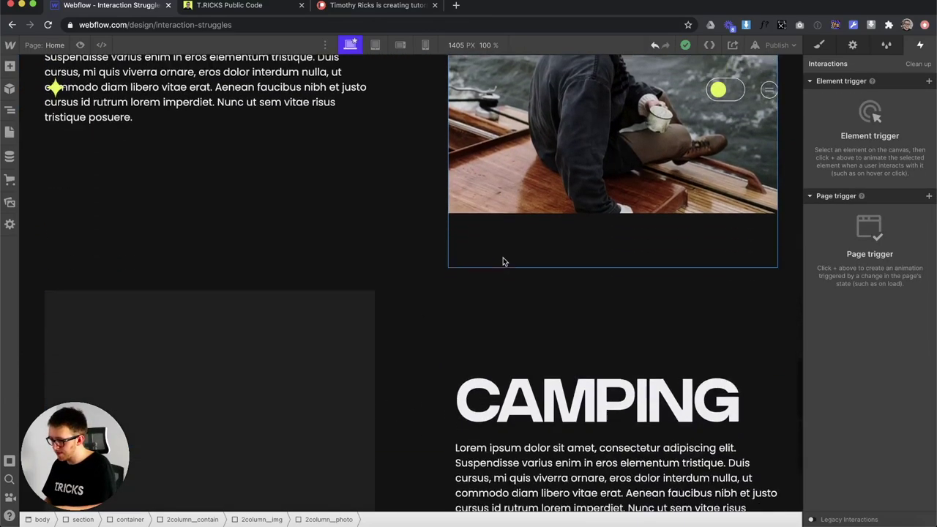
pyautogui.click(228, 212)
pyautogui.click(207, 244)
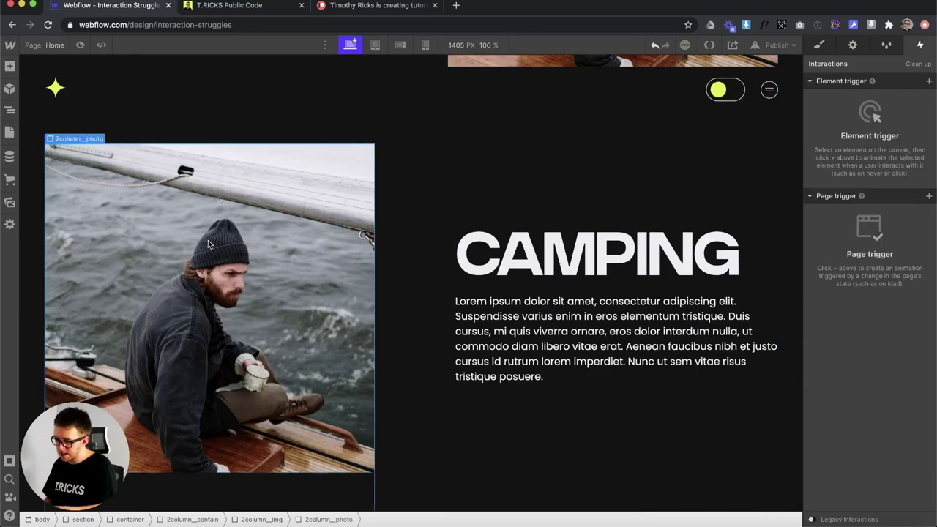
pyautogui.click(818, 45)
pyautogui.click(894, 101)
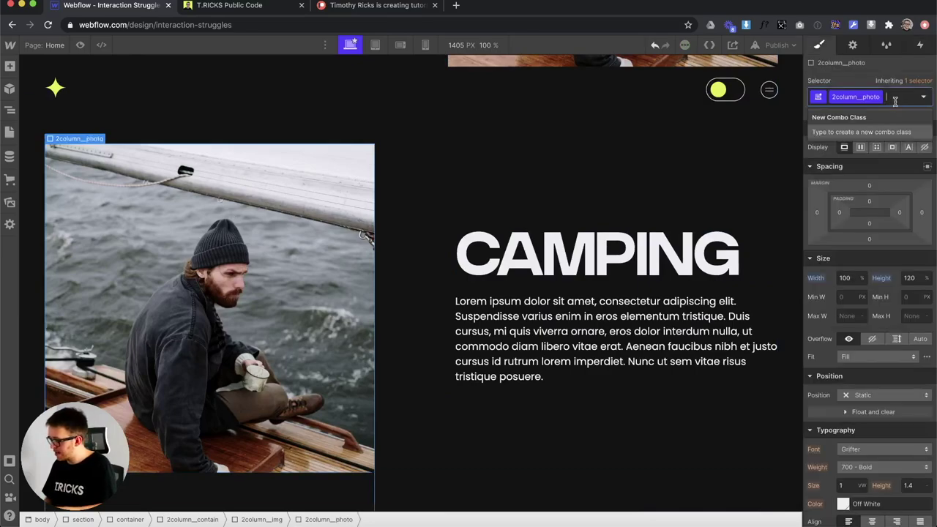
pyautogui.write('is--camping')
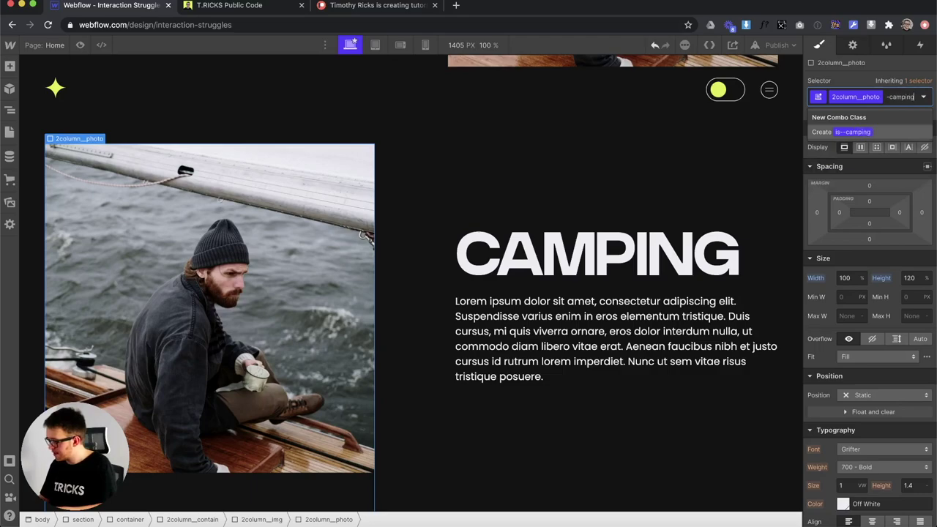
pyautogui.press('Return')
# Replace the Camping photo's background image with the picture of the dog reaching for a pine cone
pyautogui.scroll(-10, 883, 320)
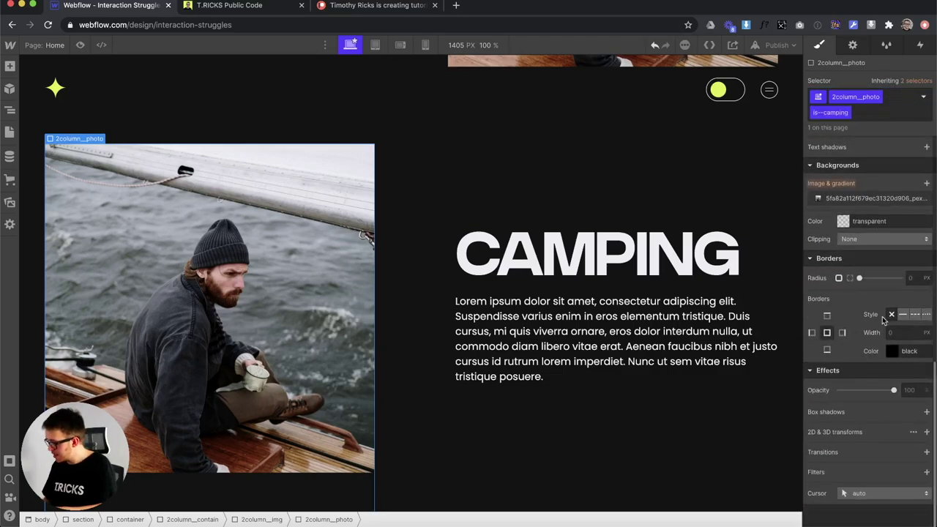
pyautogui.click(874, 198)
pyautogui.click(861, 281)
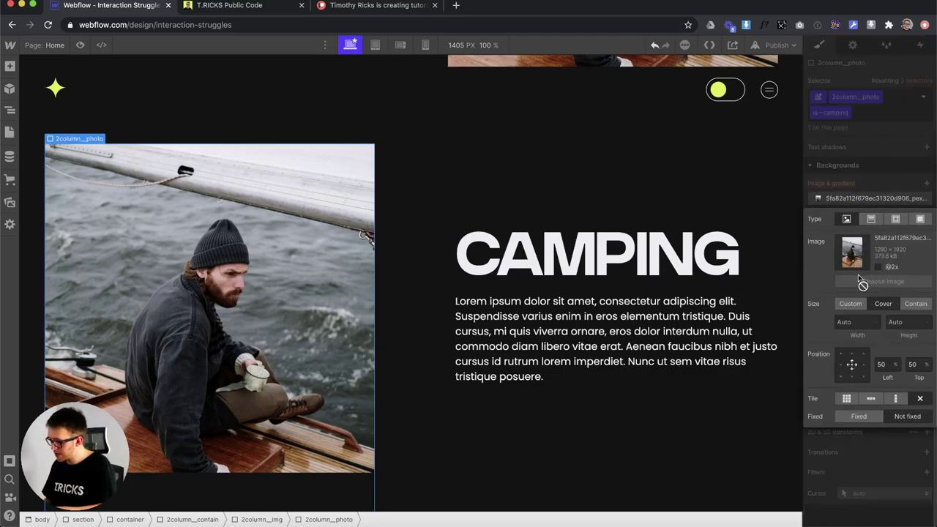
pyautogui.scroll(-3, 93, 307)
pyautogui.scroll(-3, 92, 308)
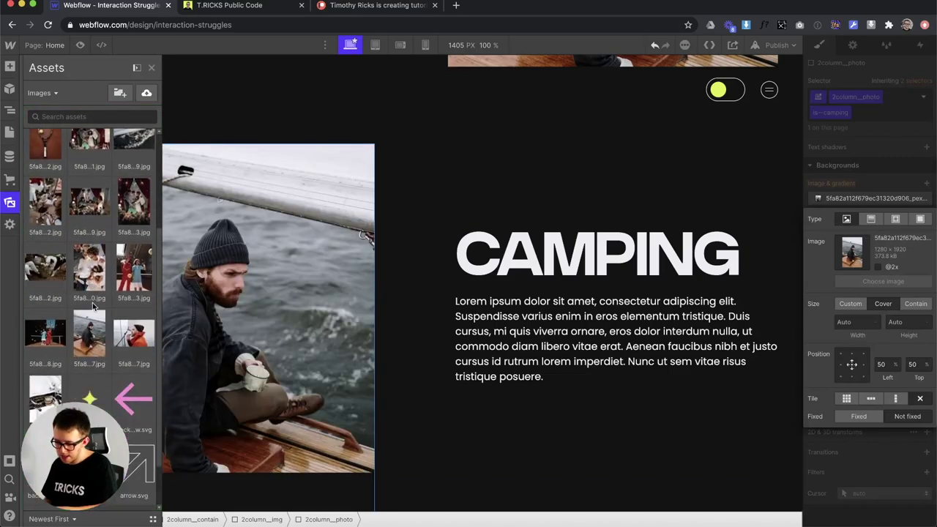
pyautogui.scroll(2, 92, 308)
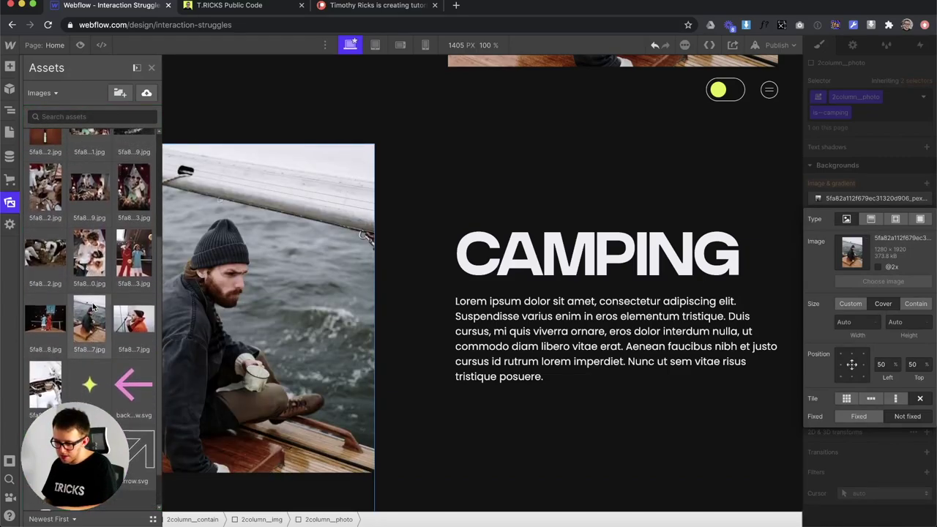
pyautogui.scroll(1, 92, 322)
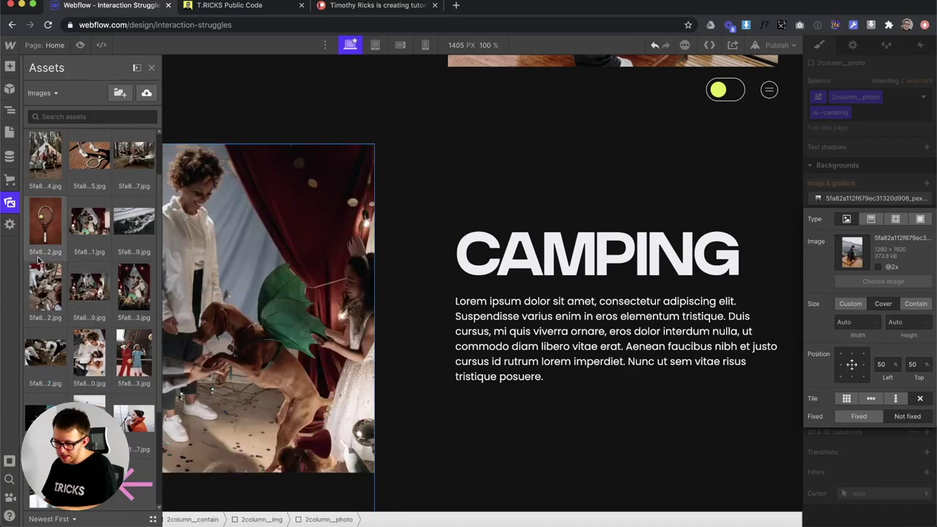
pyautogui.click(523, 206)
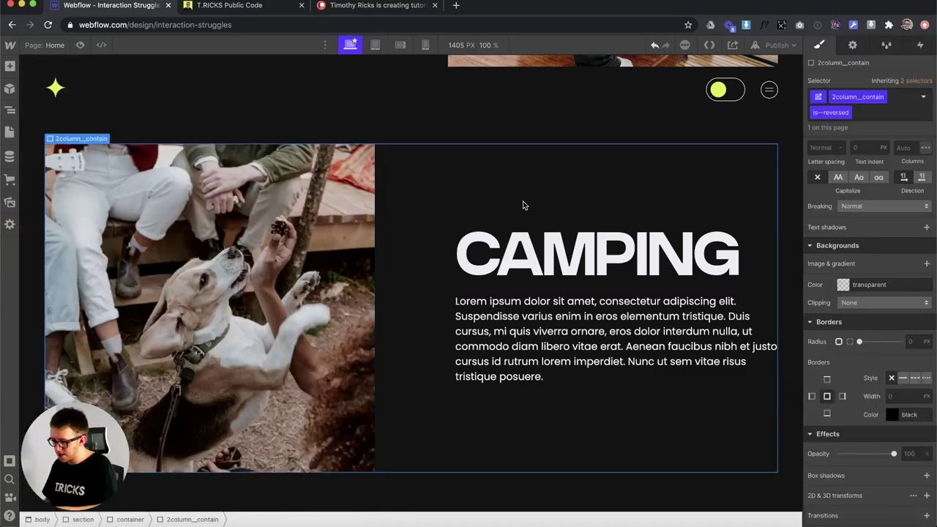
# Preview the page and check the scroll movement of the Sailing and Camping photos, leaving the preview when done
pyautogui.scroll(6, 522, 203)
pyautogui.scroll(3, 523, 203)
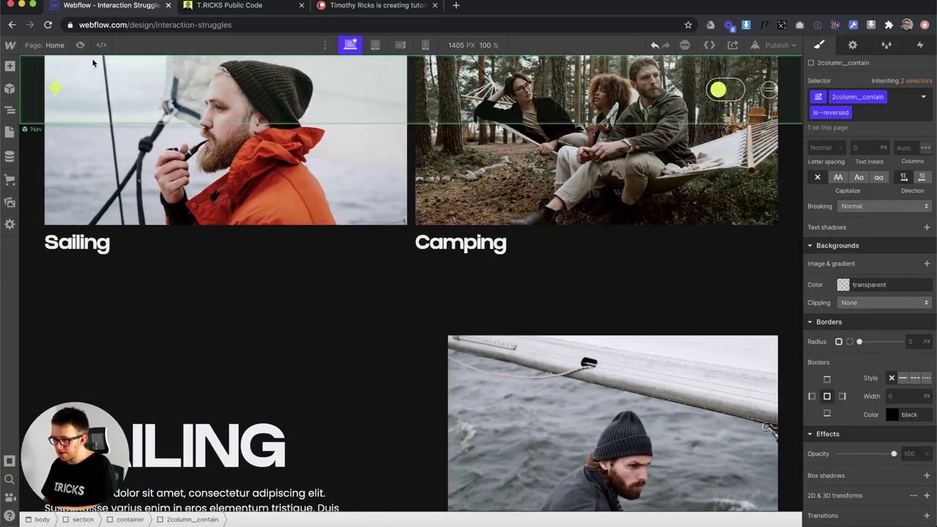
pyautogui.press('super+shift+p')
pyautogui.scroll(-8, 432, 211)
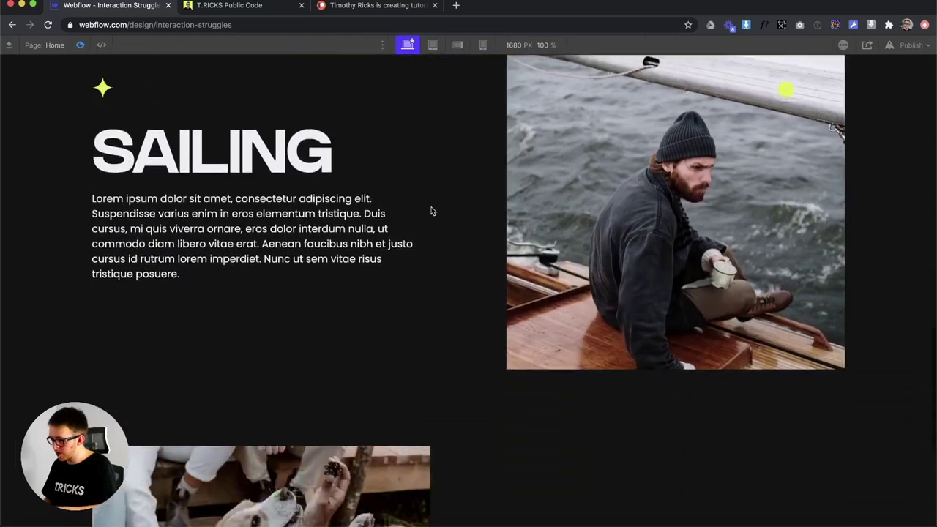
pyautogui.scroll(15, 431, 205)
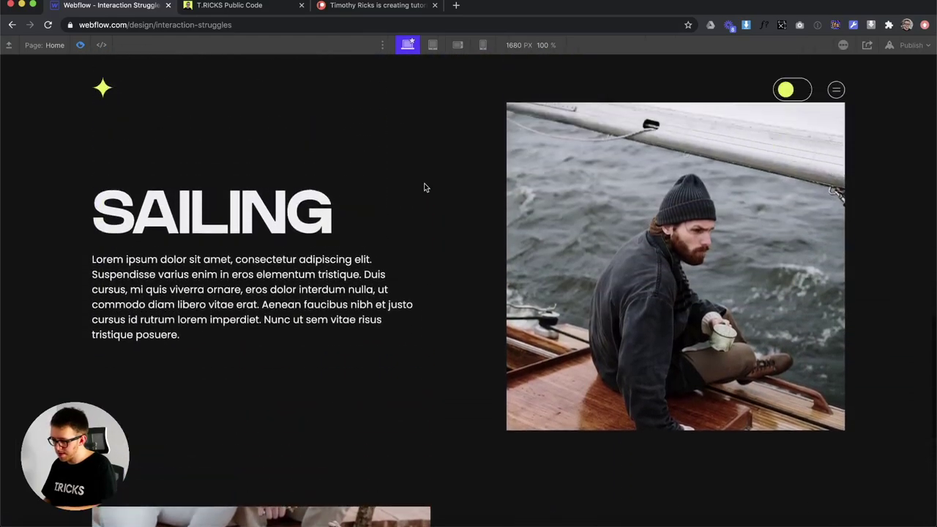
pyautogui.scroll(-12, 424, 188)
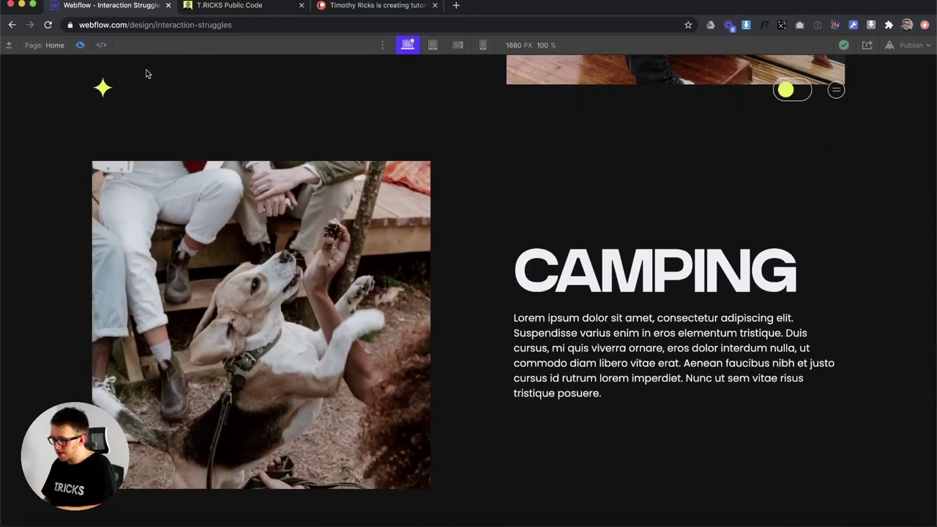
pyautogui.click(80, 46)
# Select the Sailing section's 2column__photo and examine how it sits in its image frame on the canvas
pyautogui.scroll(6, 463, 215)
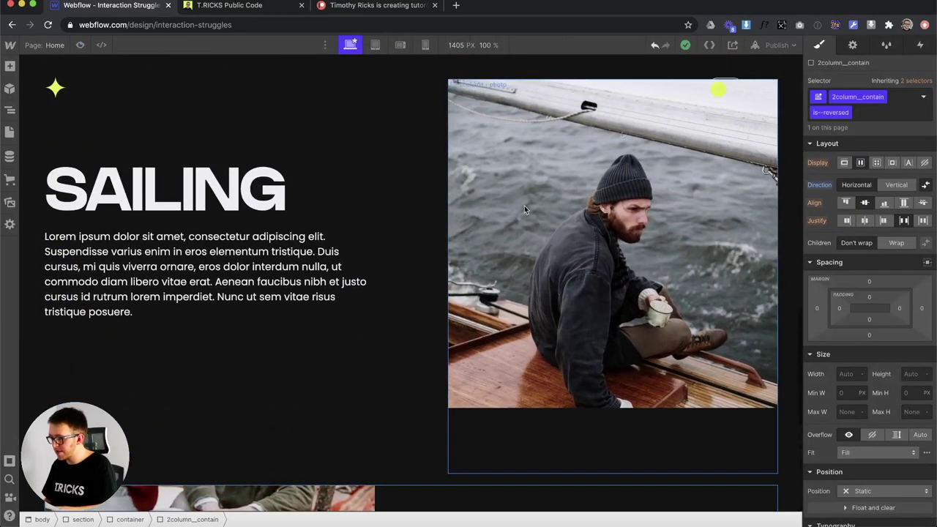
pyautogui.scroll(3, 524, 210)
pyautogui.click(505, 236)
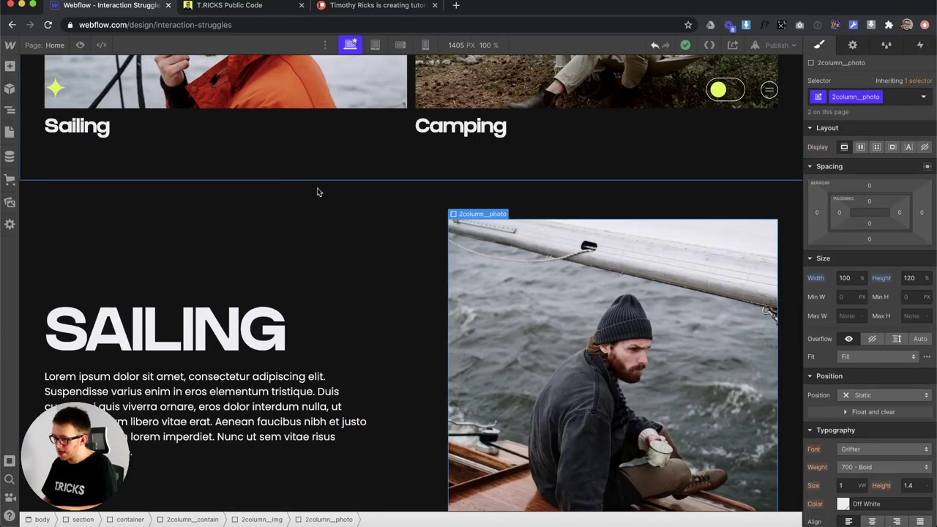
pyautogui.scroll(-2, 564, 304)
pyautogui.scroll(-1, 588, 318)
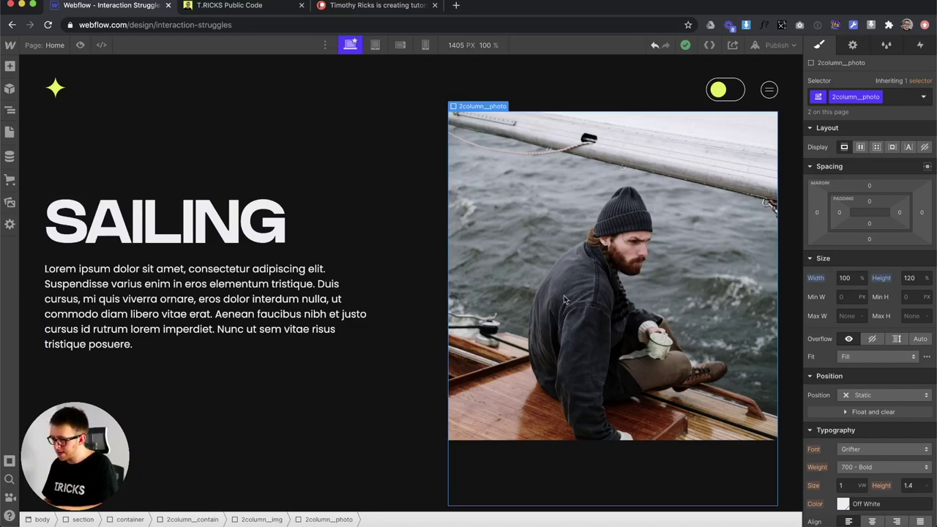
pyautogui.scroll(5, 564, 295)
pyautogui.scroll(-2, 571, 267)
pyautogui.scroll(-4, 569, 268)
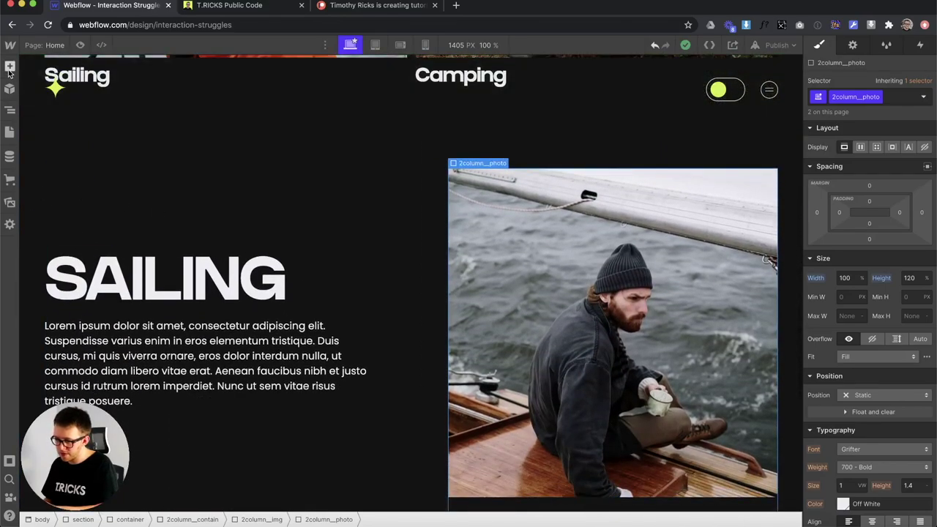
# Add a Div Block to the Sailing photo and move it out of 2column__photo so it sits directly inside 2column__img
pyautogui.click(9, 66)
pyautogui.moveTo(52, 272); pyautogui.dragTo(595, 300)
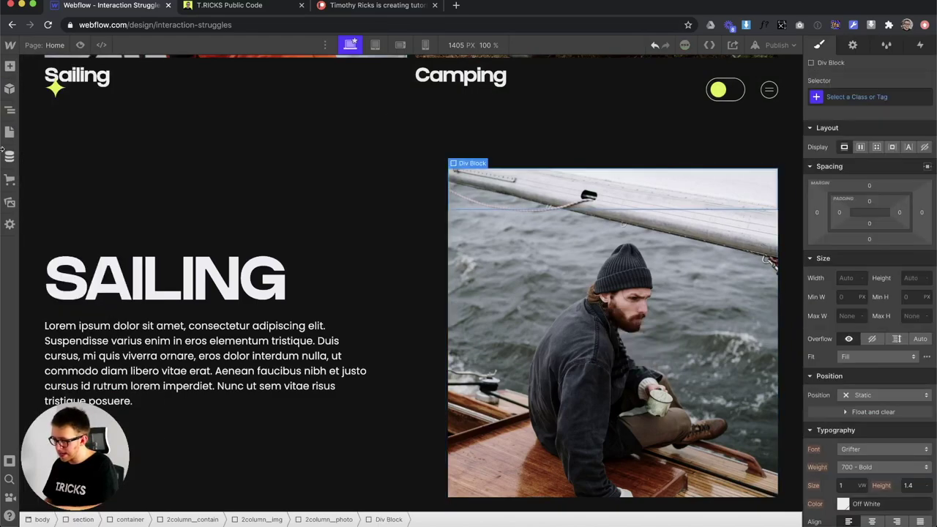
pyautogui.click(10, 112)
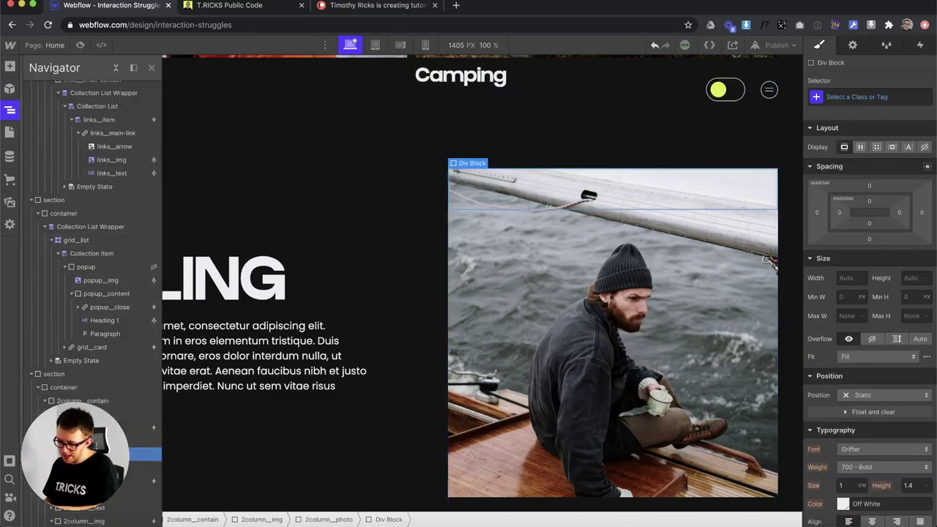
pyautogui.moveTo(147, 454)
pyautogui.mouseDown()
pyautogui.moveTo(146, 440)
pyautogui.moveTo(147, 456)
pyautogui.mouseUp()
pyautogui.scroll(-5, 486, 355)
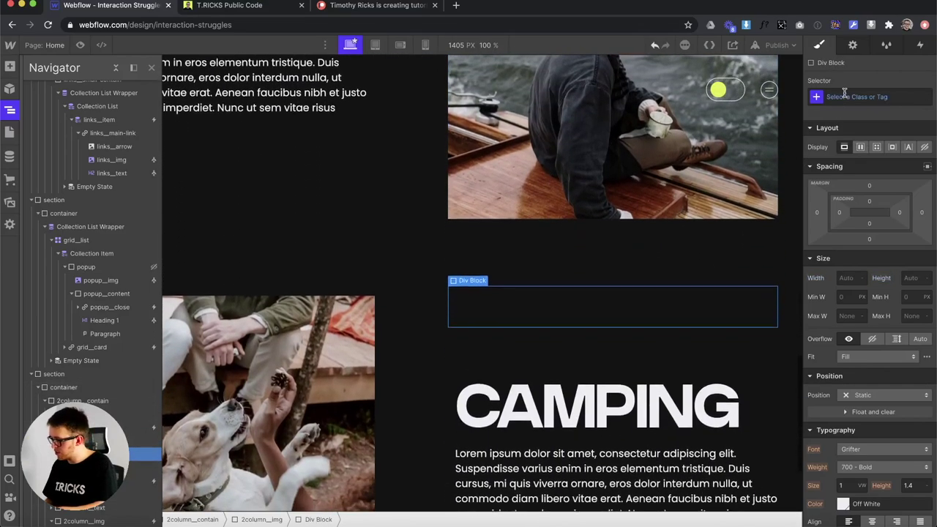
# Give the new Div Block the class 2column__color
pyautogui.click(844, 95)
pyautogui.write('2')
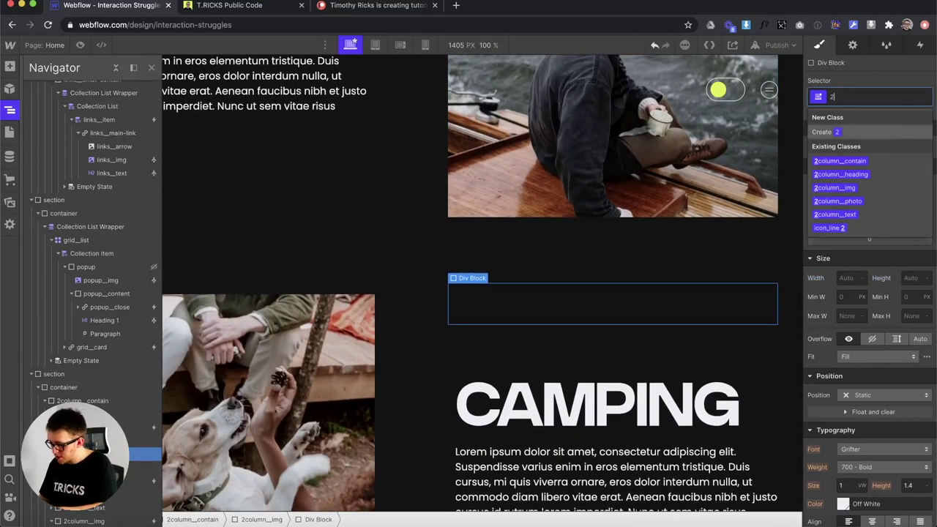
pyautogui.write('column__')
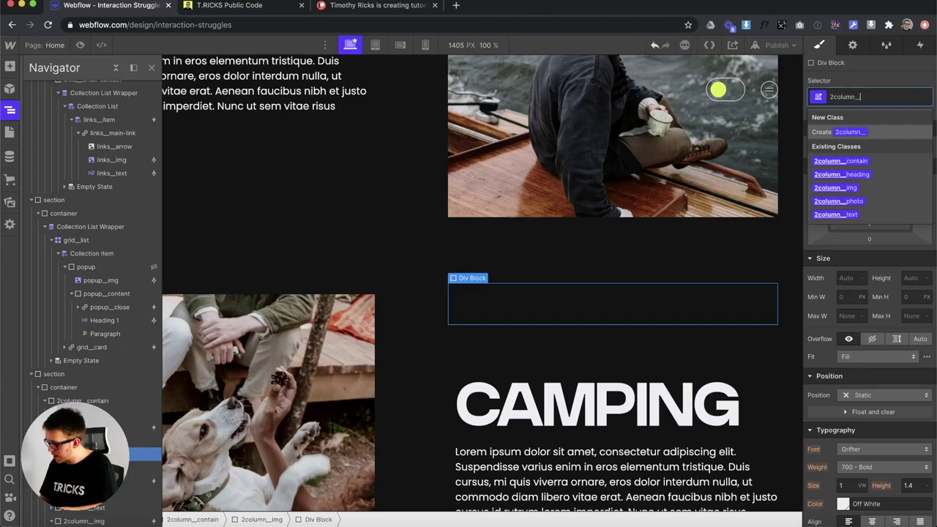
pyautogui.write('color')
pyautogui.press('Return')
# Position 2column__color absolutely with 0% offsets on all sides of 2column__img and set its z-index to 20
pyautogui.scroll(-1, 848, 310)
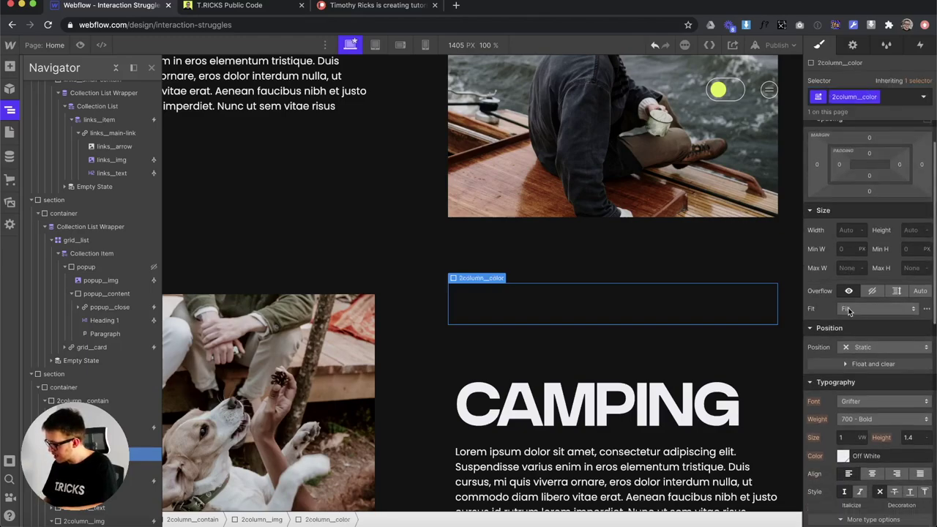
pyautogui.click(867, 346)
pyautogui.click(893, 373)
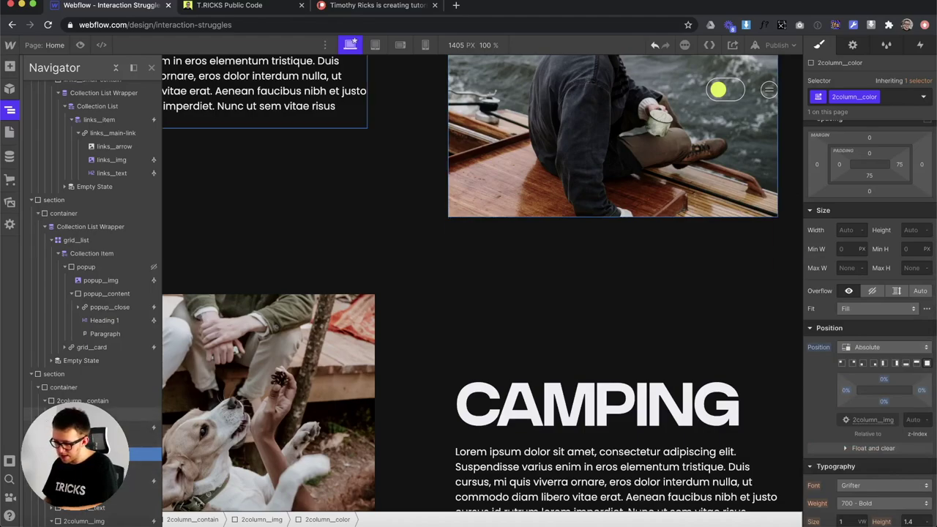
pyautogui.click(871, 419)
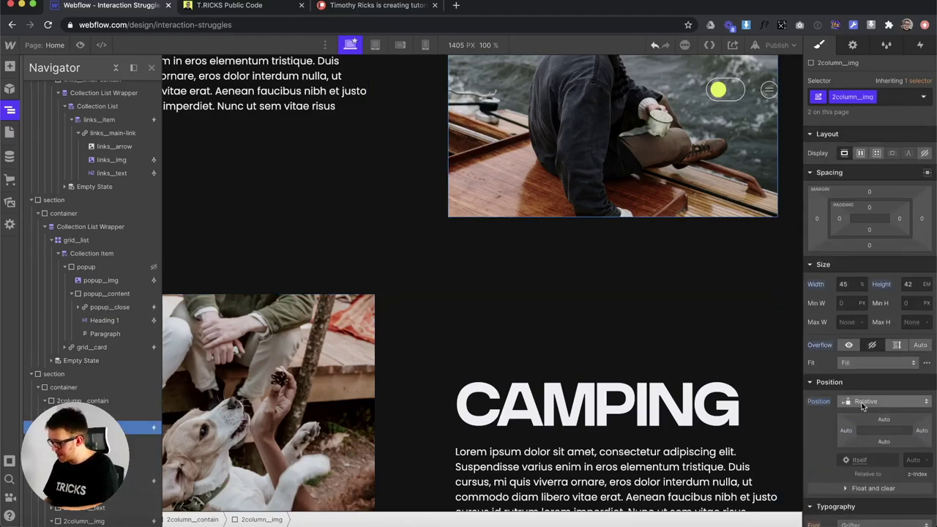
pyautogui.click(191, 451)
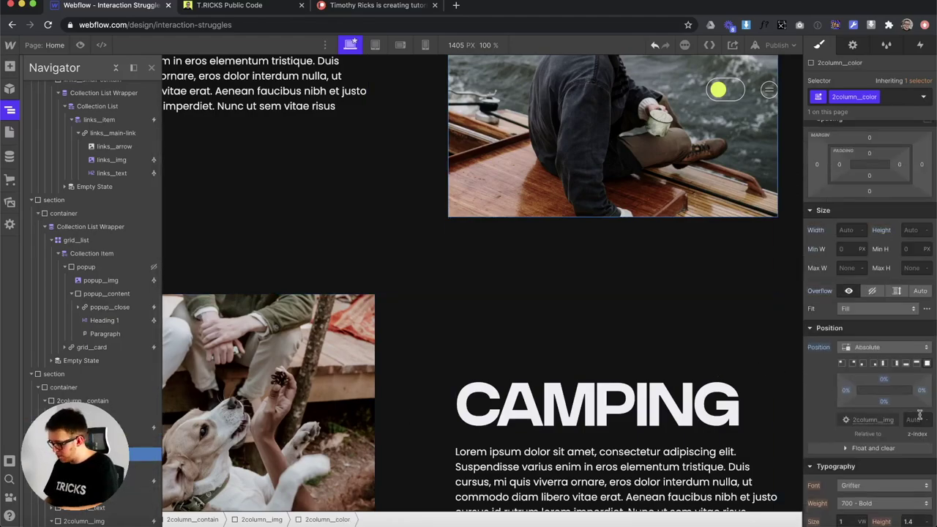
pyautogui.write('20')
# Set the background color of 2column__color to the saved purple swatch
pyautogui.scroll(3, 519, 197)
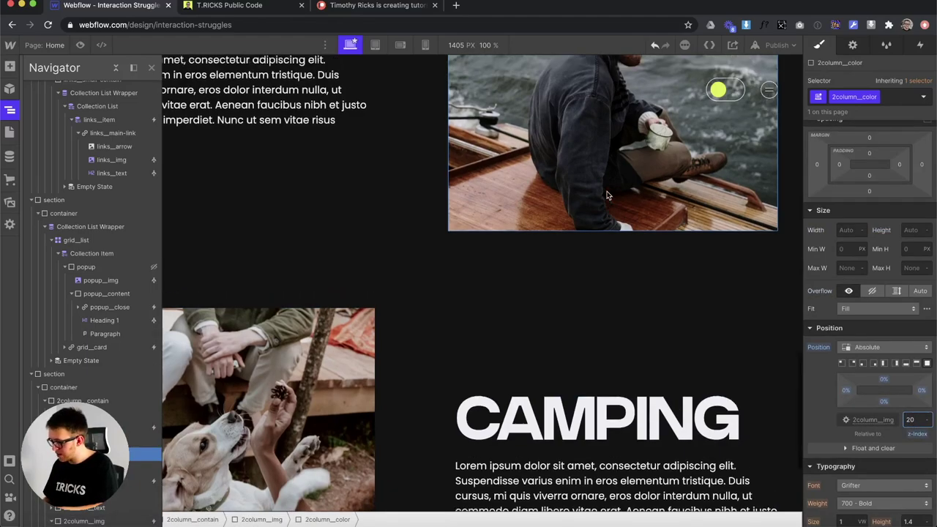
pyautogui.scroll(-5, 871, 381)
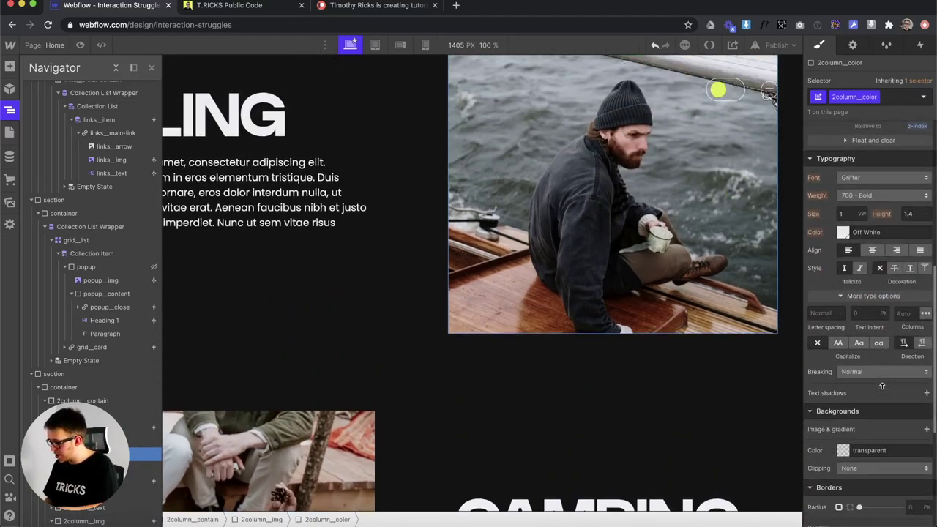
pyautogui.click(844, 398)
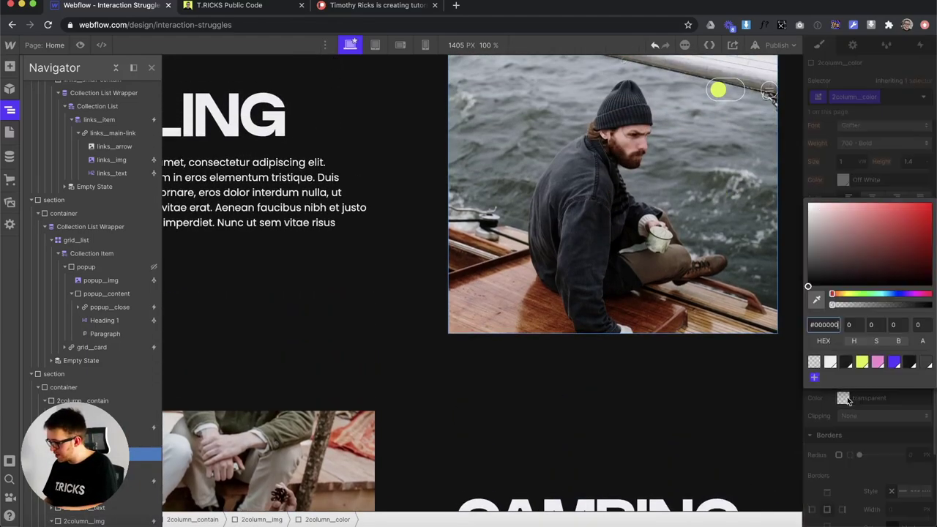
pyautogui.click(894, 369)
pyautogui.click(554, 213)
pyautogui.scroll(2, 553, 213)
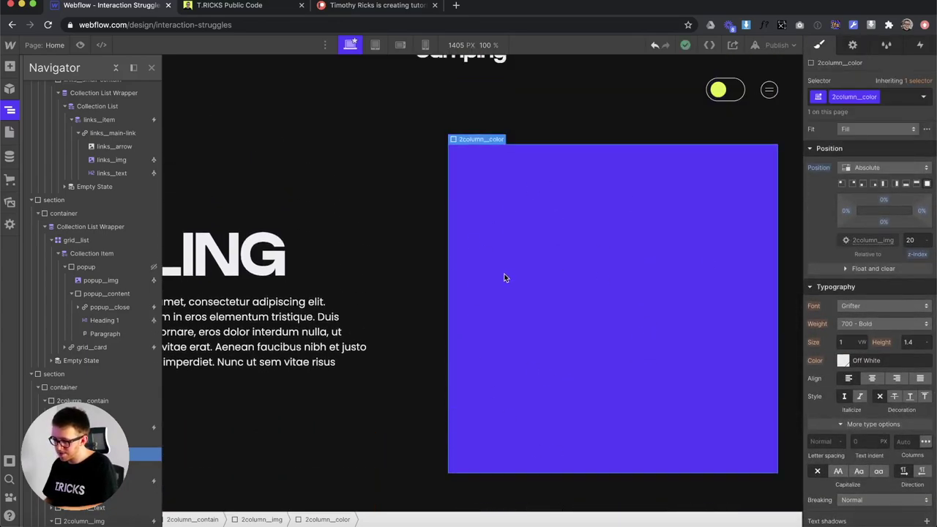
# Add a Scroll into view trigger to the Sailing section's 2column__img and apply it to the whole class
pyautogui.press('Delete')
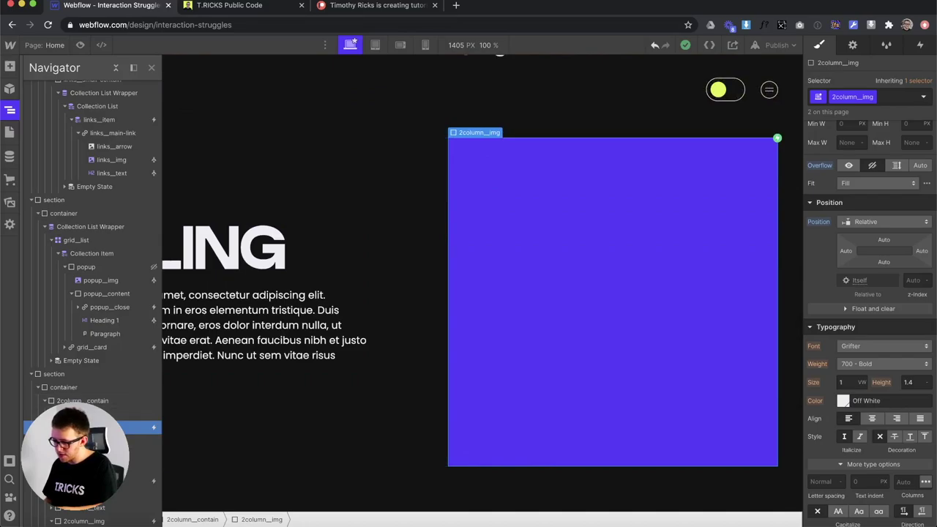
pyautogui.click(919, 45)
pyautogui.click(929, 82)
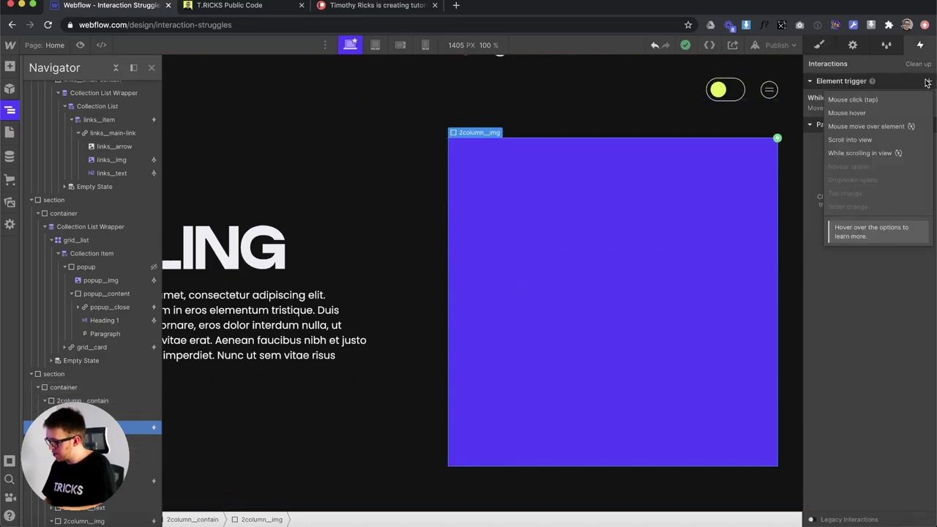
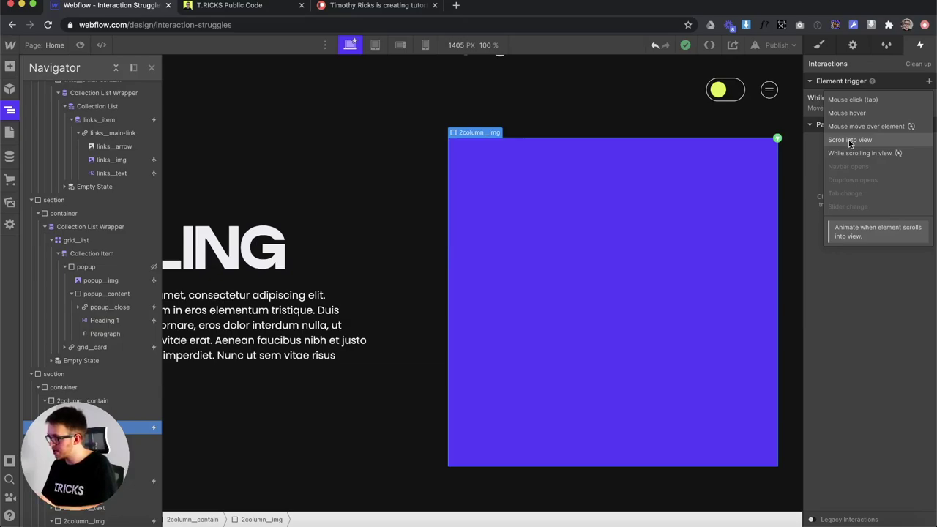
pyautogui.click(850, 143)
pyautogui.click(888, 288)
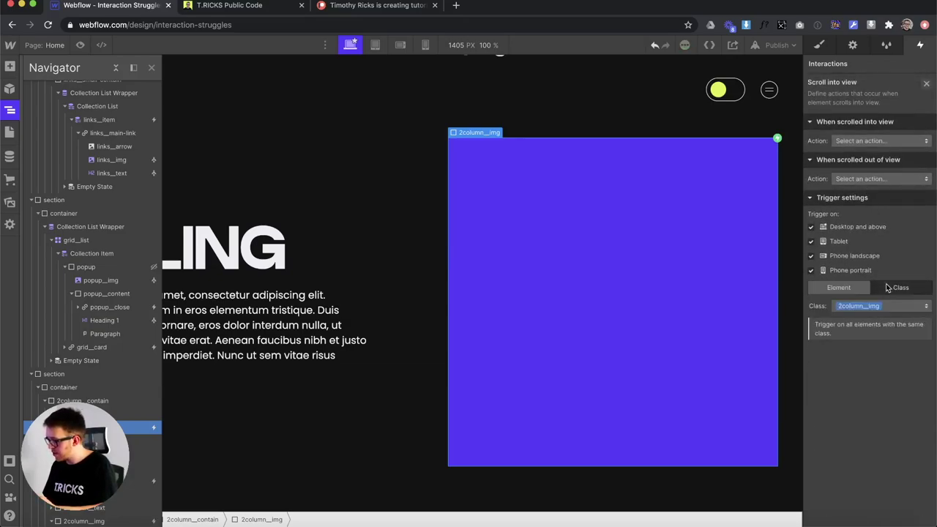
# Have the trigger start an animation when scrolled into view, and create a new timed animation named Move Color
pyautogui.click(875, 141)
pyautogui.click(861, 168)
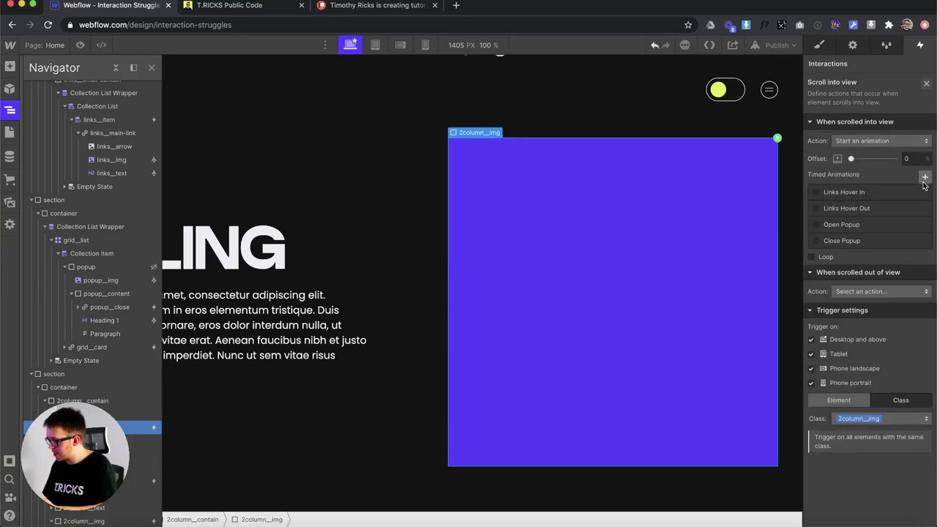
pyautogui.click(925, 178)
pyautogui.write('M')
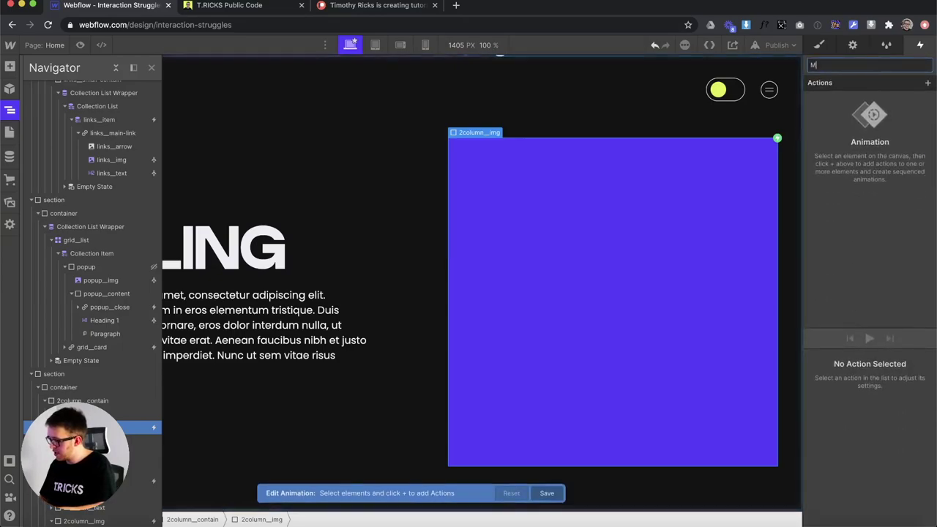
pyautogui.write('ove Color')
pyautogui.press('Return')
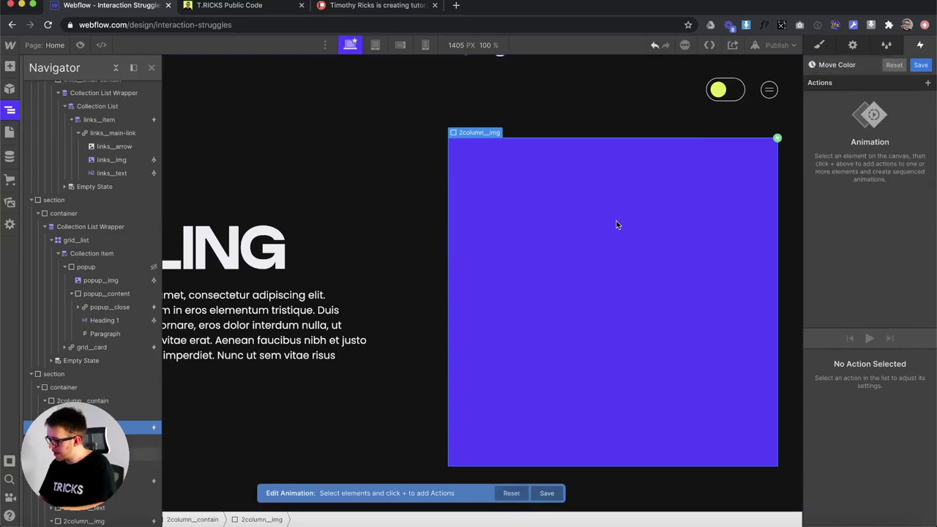
# Add a Move action for 2column__color with Y at 0% and make it the initial state
pyautogui.click(549, 201)
pyautogui.click(927, 82)
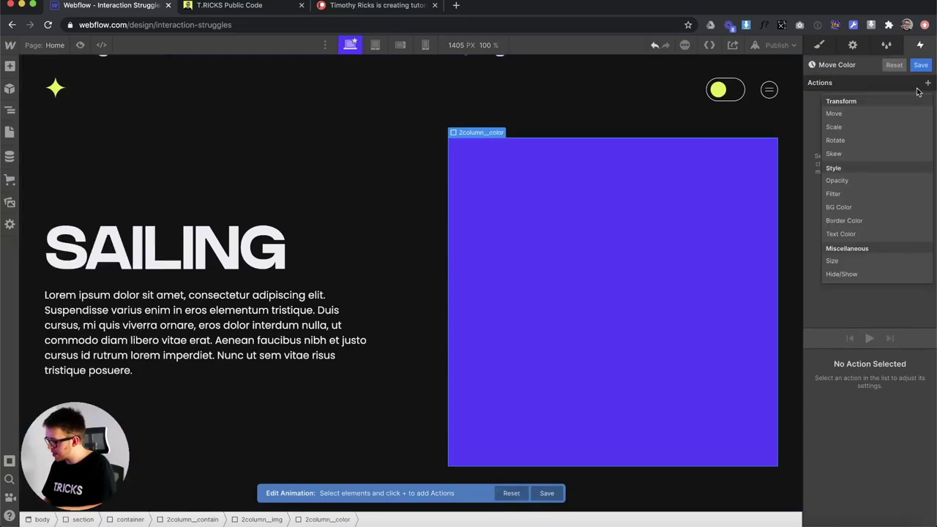
pyautogui.click(849, 116)
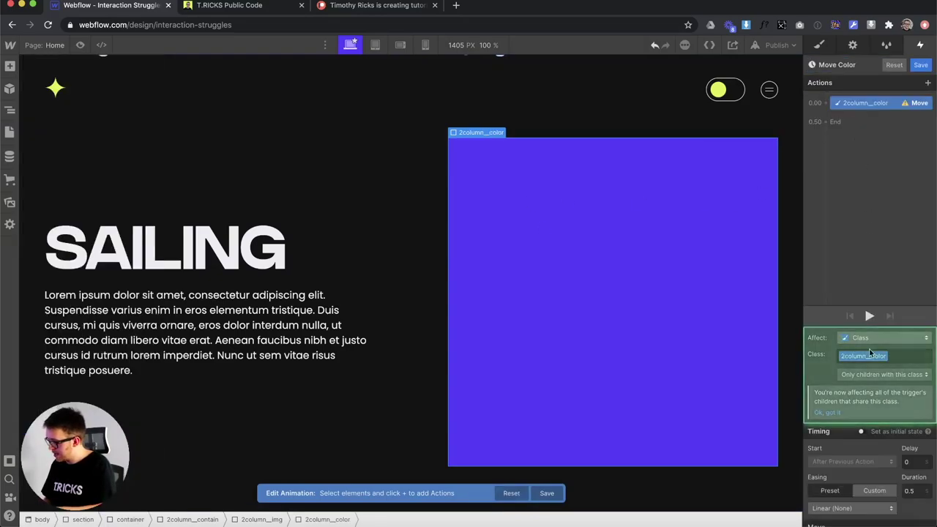
pyautogui.scroll(-2, 907, 515)
pyautogui.click(908, 501)
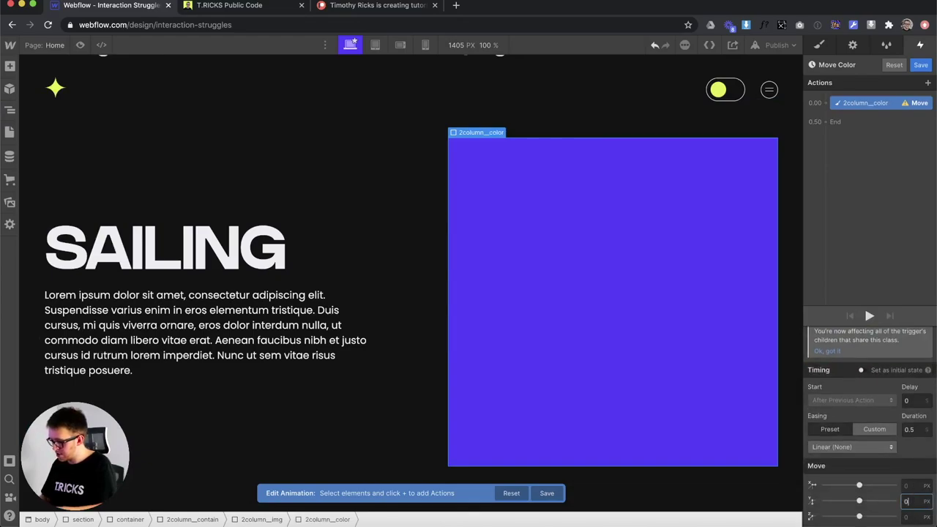
pyautogui.press('Return')
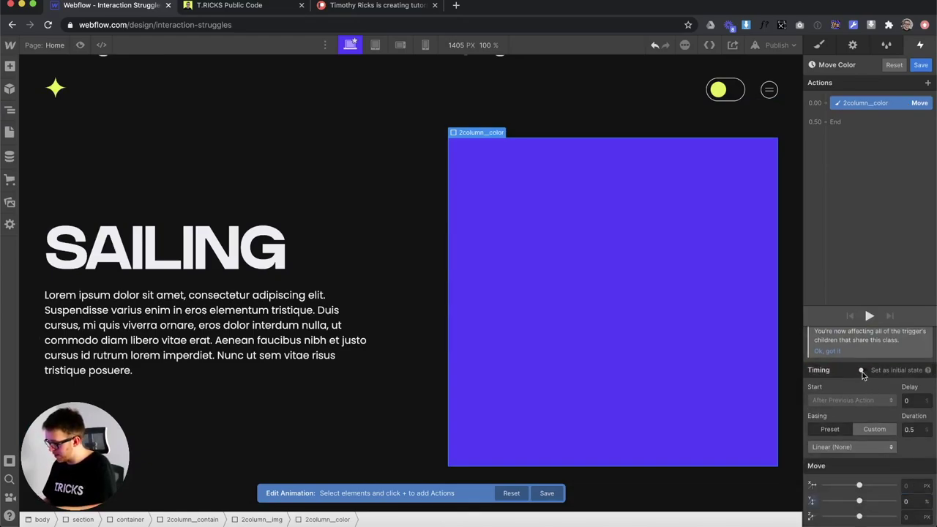
pyautogui.click(862, 370)
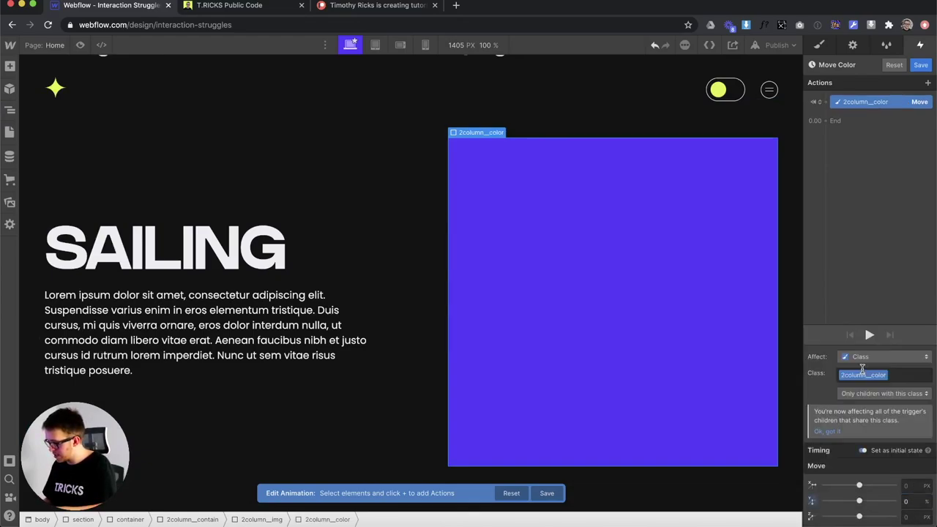
# Add a second Move action for 2column__color after the initial state with Y at 100%
pyautogui.click(825, 121)
pyautogui.click(831, 155)
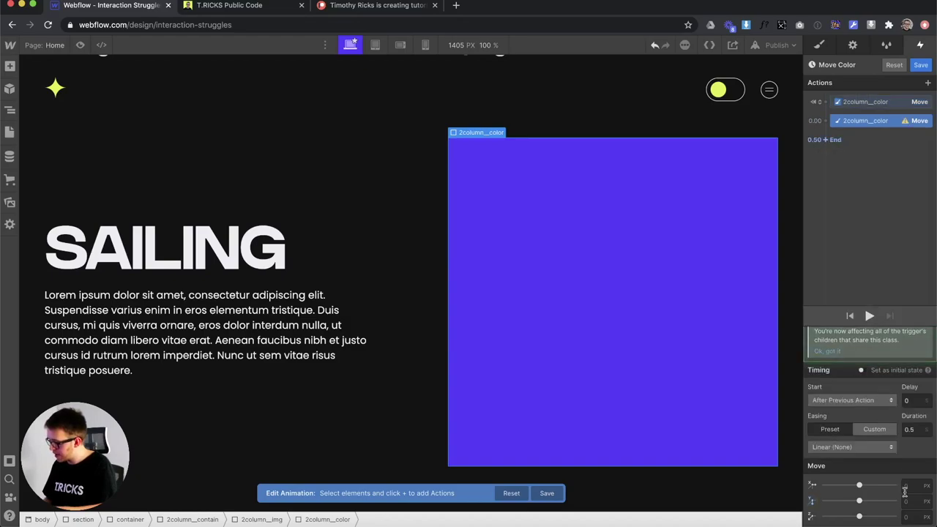
pyautogui.write('100%')
pyautogui.press('Return')
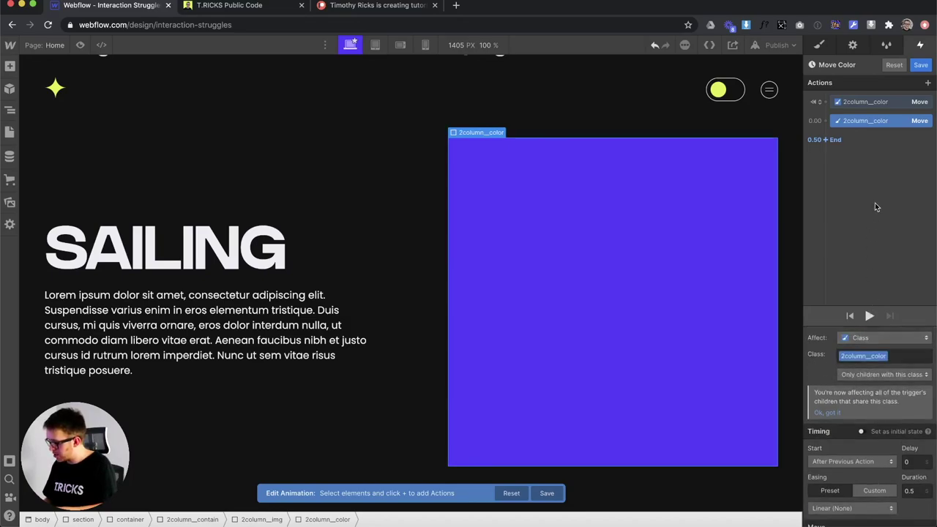
pyautogui.scroll(-2, 827, 424)
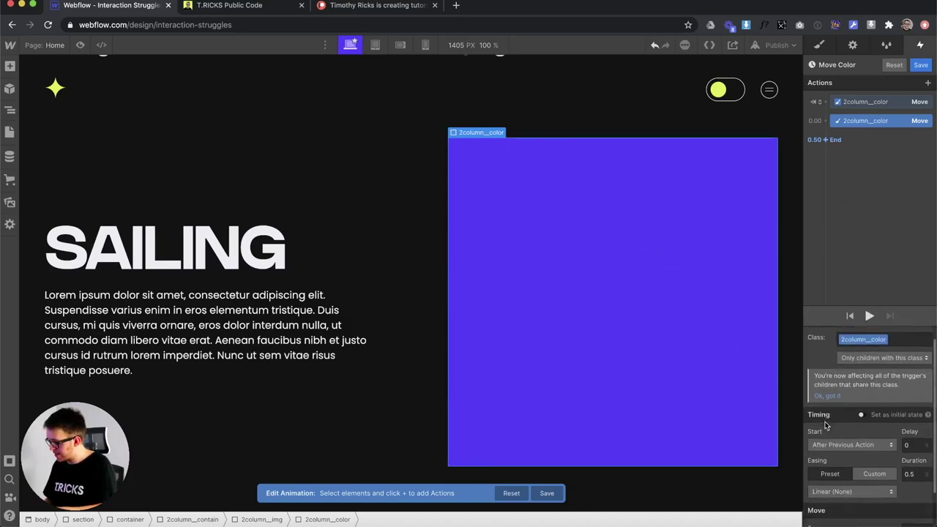
pyautogui.scroll(-1, 849, 454)
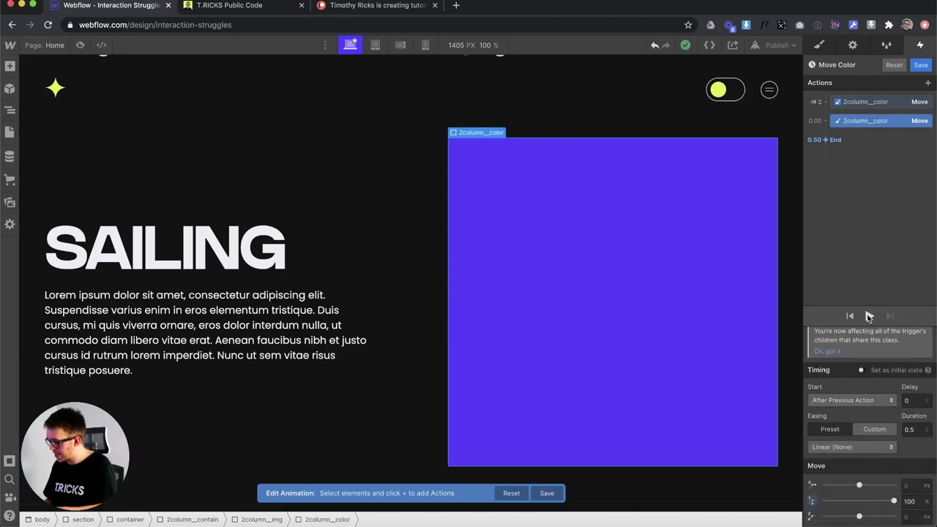
# Anchor 2column__color to the top of its parent with the bottom offset on Auto, and set width and height to 100%
pyautogui.click(819, 45)
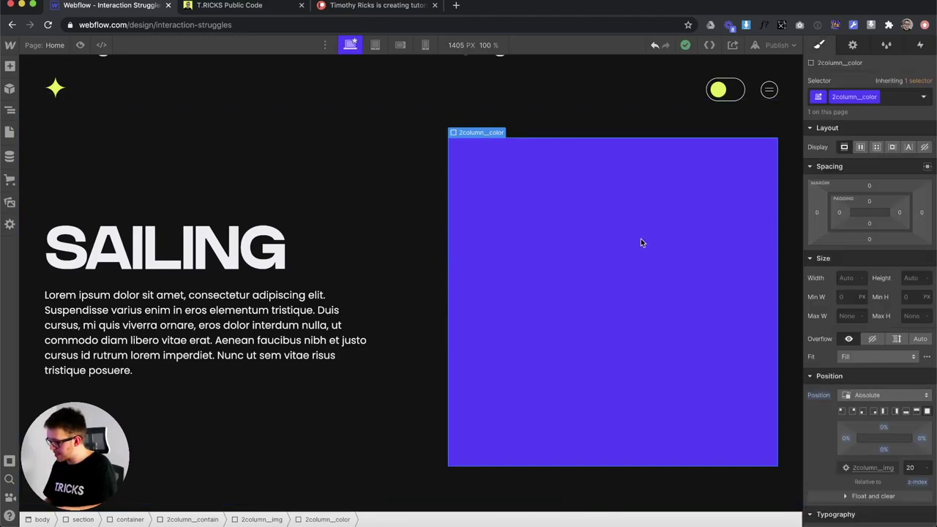
pyautogui.click(905, 410)
pyautogui.click(849, 277)
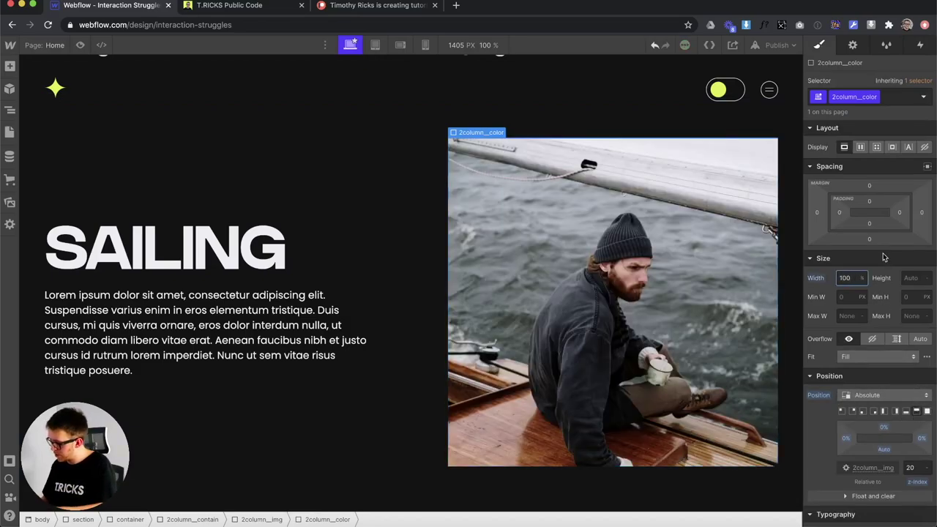
pyautogui.click(905, 277)
pyautogui.write('100')
pyautogui.press('Return')
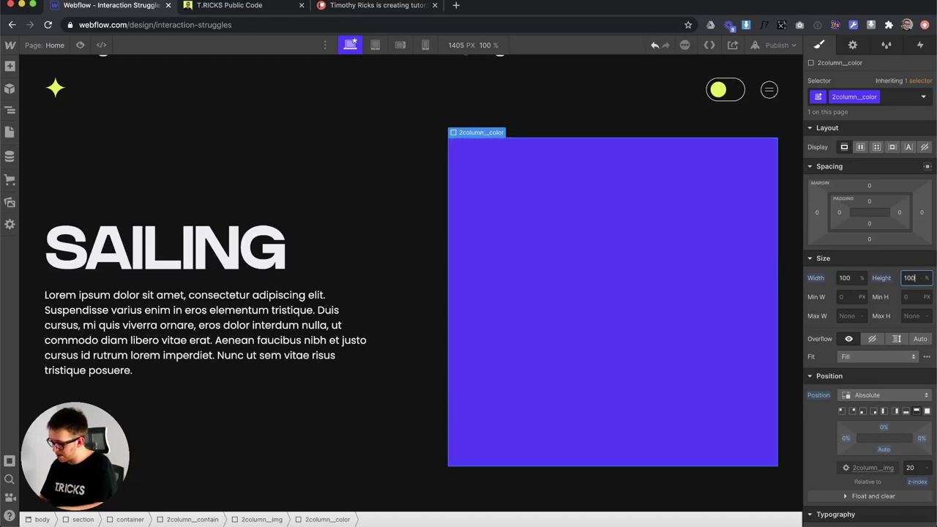
# Select the parent 2column__img and reopen the Move Color animation from its Scroll into view trigger for editing
pyautogui.click(920, 45)
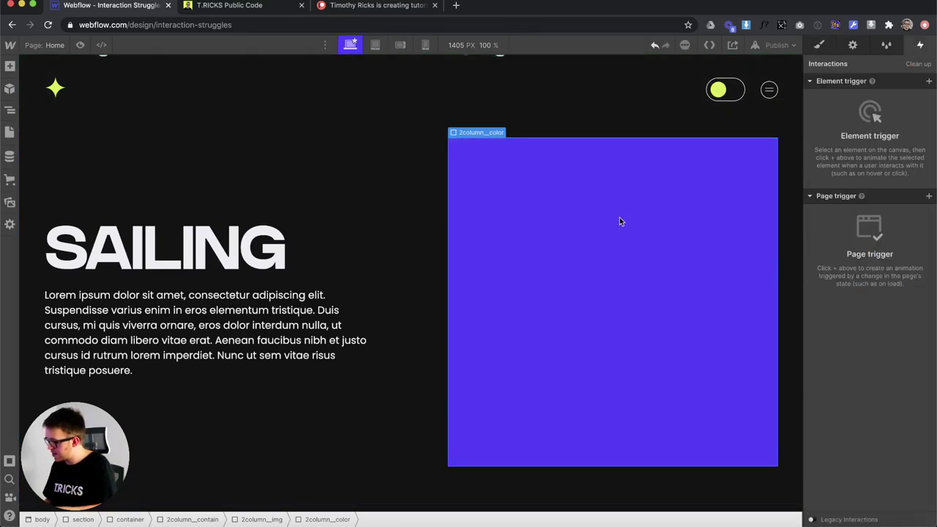
pyautogui.press('Left')
pyautogui.press('Up')
pyautogui.press('Down')
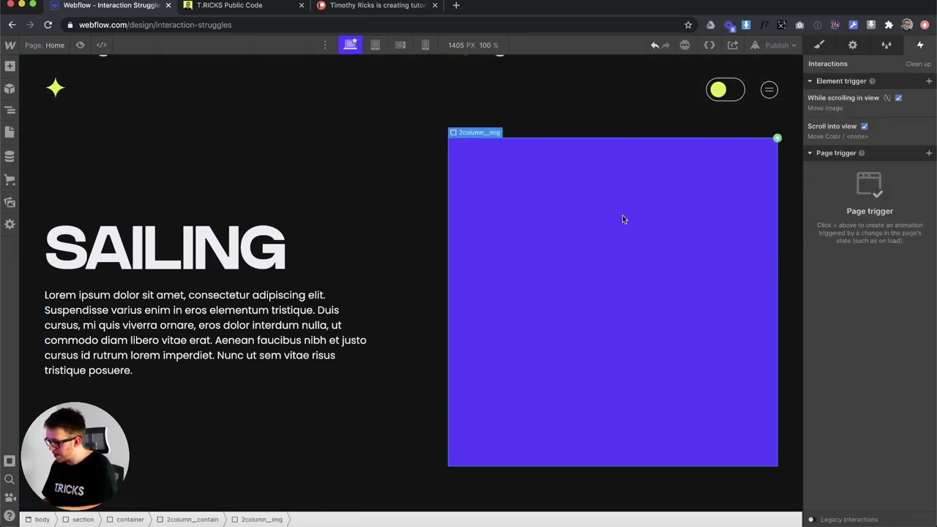
pyautogui.click(832, 136)
pyautogui.click(861, 269)
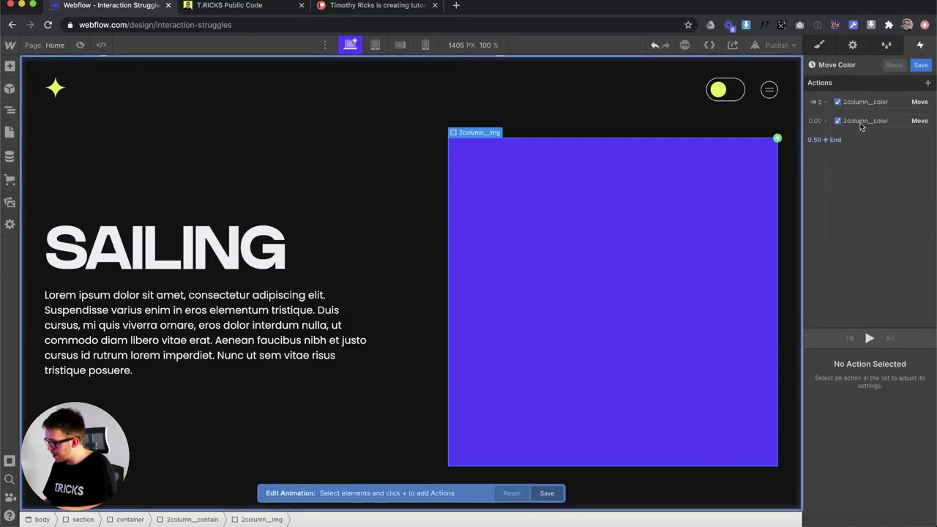
# Give the second Move action a 0.6 s delay, 1 s duration and Out Quart easing, and save the animation
pyautogui.click(860, 120)
pyautogui.click(864, 101)
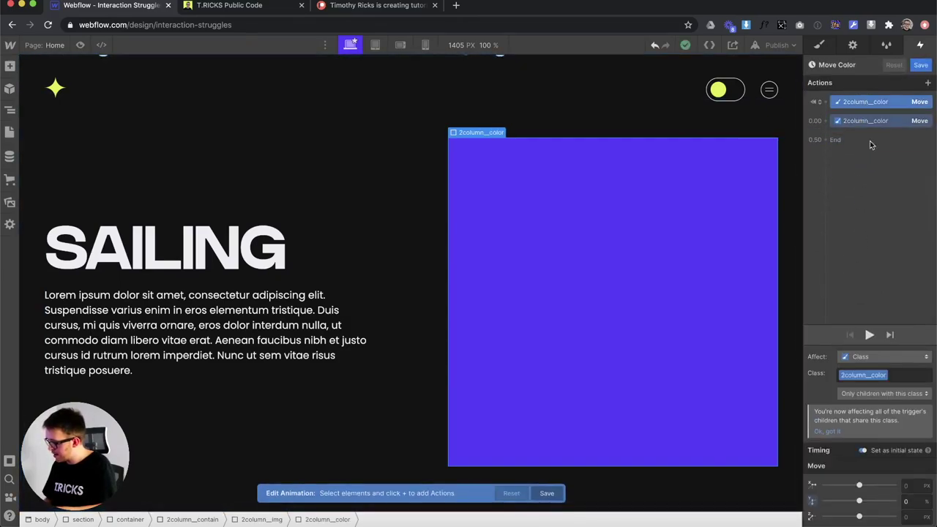
pyautogui.click(863, 121)
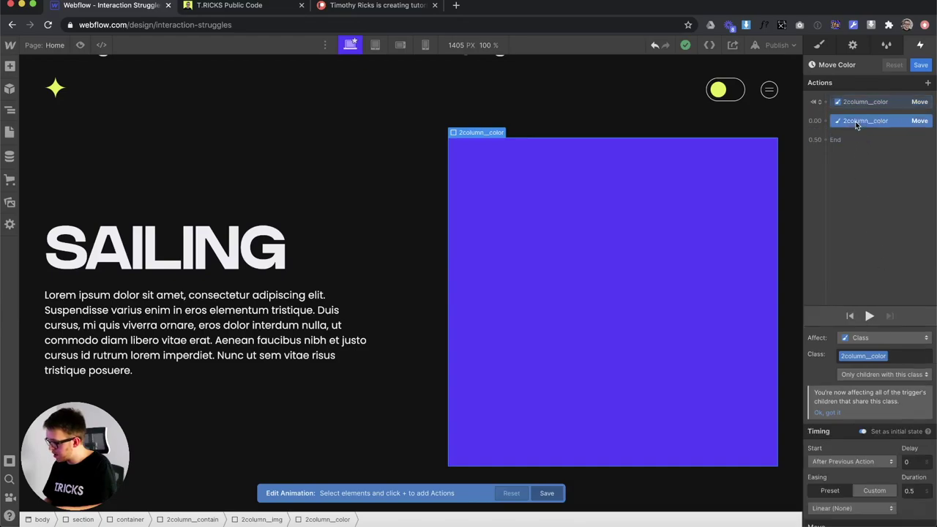
pyautogui.scroll(-2, 884, 395)
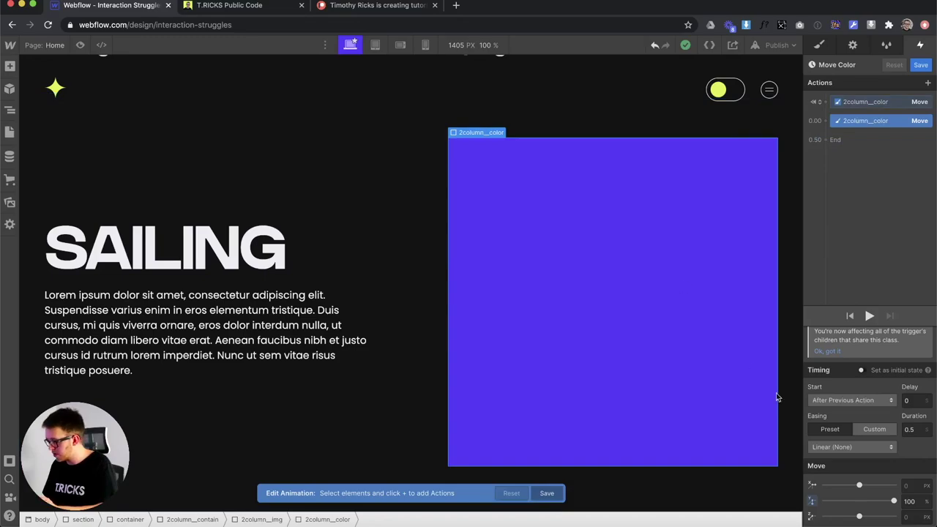
pyautogui.click(913, 401)
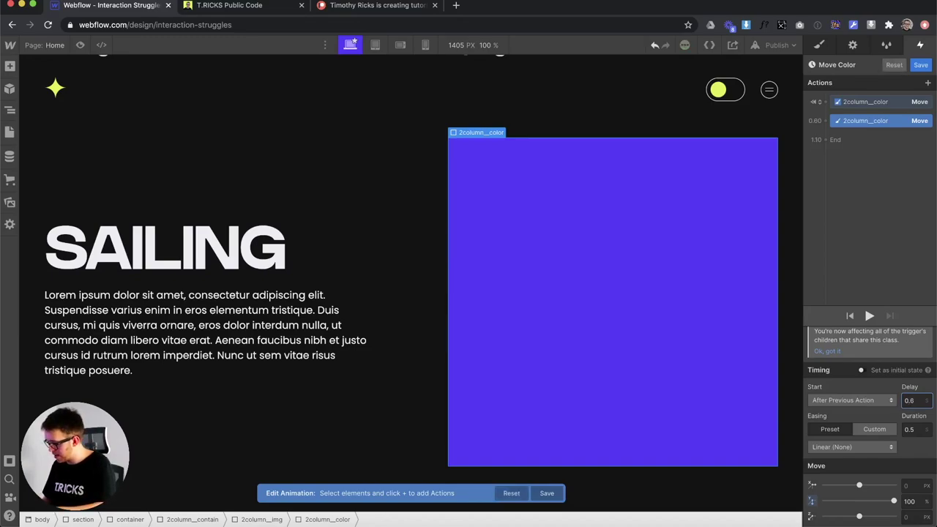
pyautogui.click(910, 430)
pyautogui.click(912, 431)
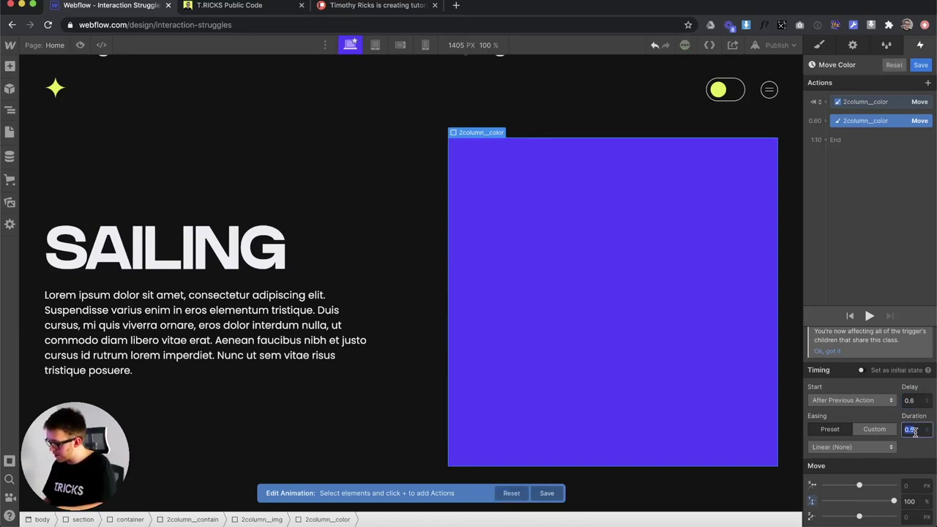
pyautogui.write('1')
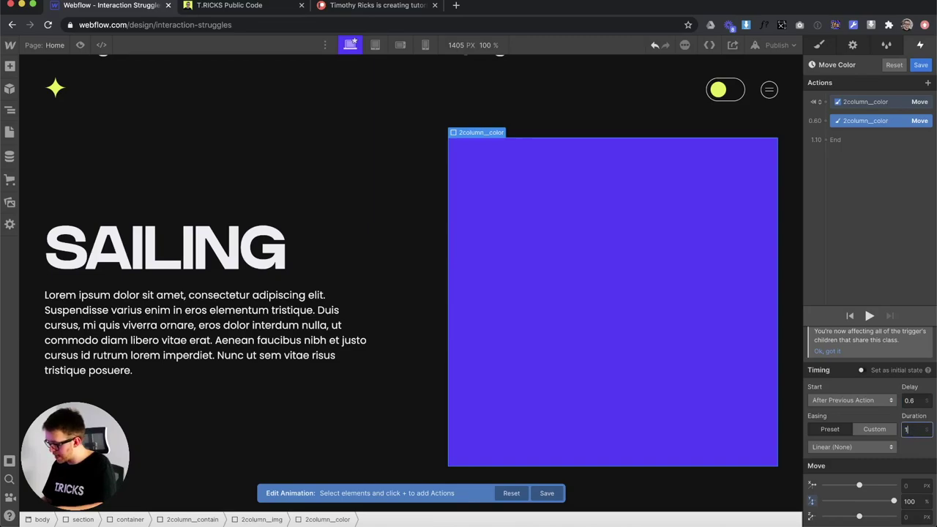
pyautogui.click(842, 448)
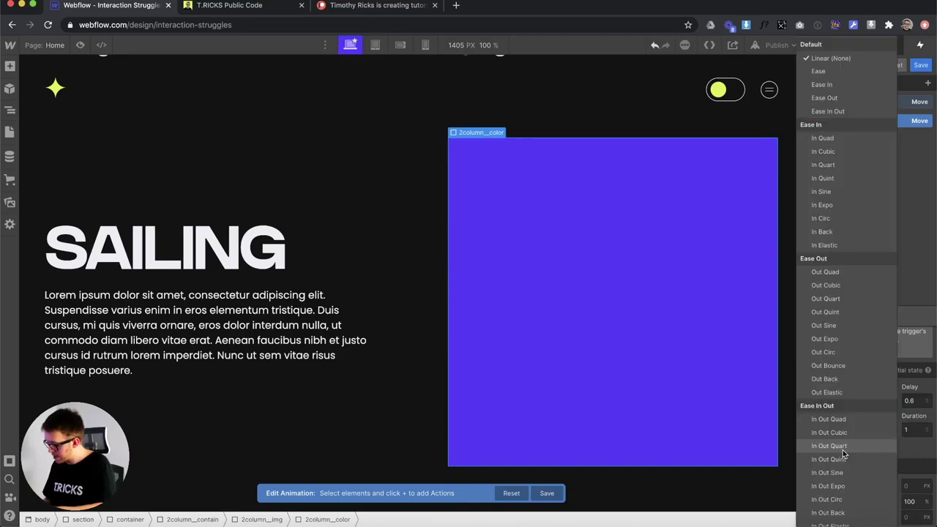
pyautogui.click(844, 298)
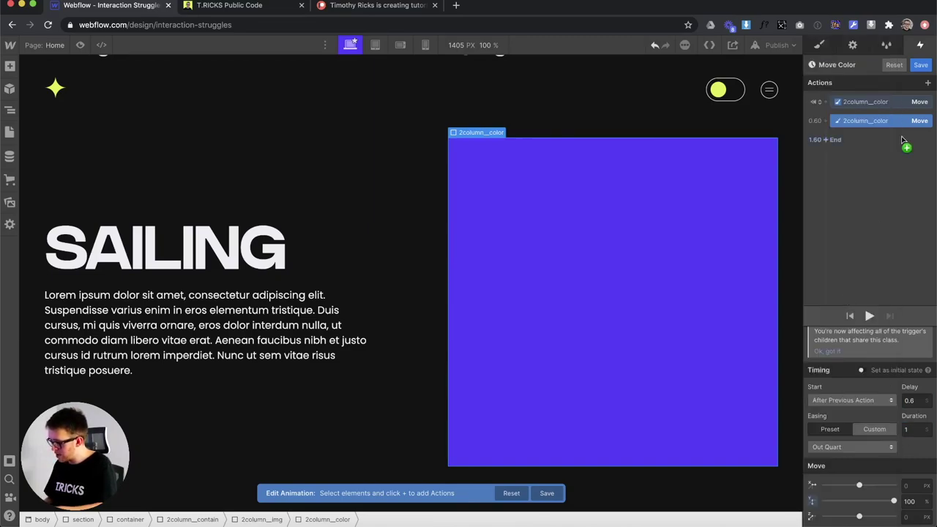
pyautogui.click(920, 67)
pyautogui.scroll(10, 569, 234)
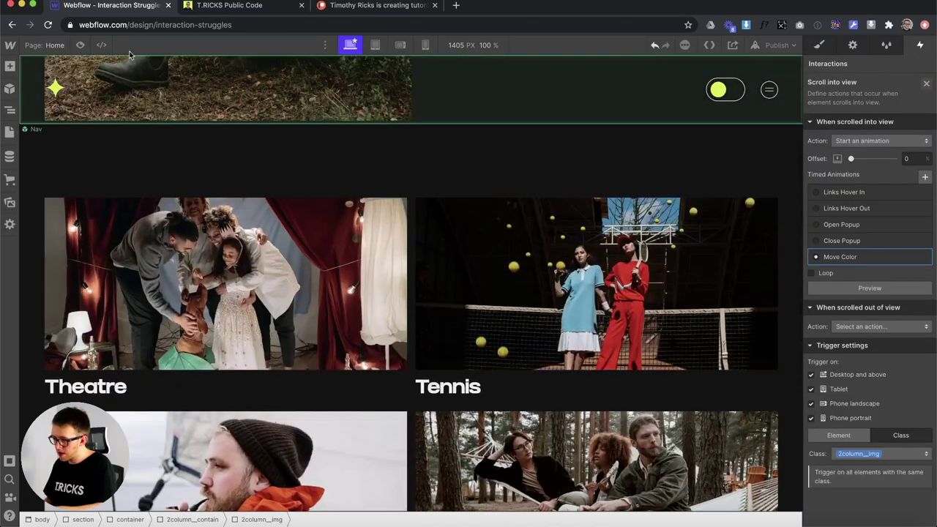
# Preview the page and scroll repeatedly past the Sailing photo to check the color overlay's scroll-into-view animation, and return to editing
pyautogui.click(81, 45)
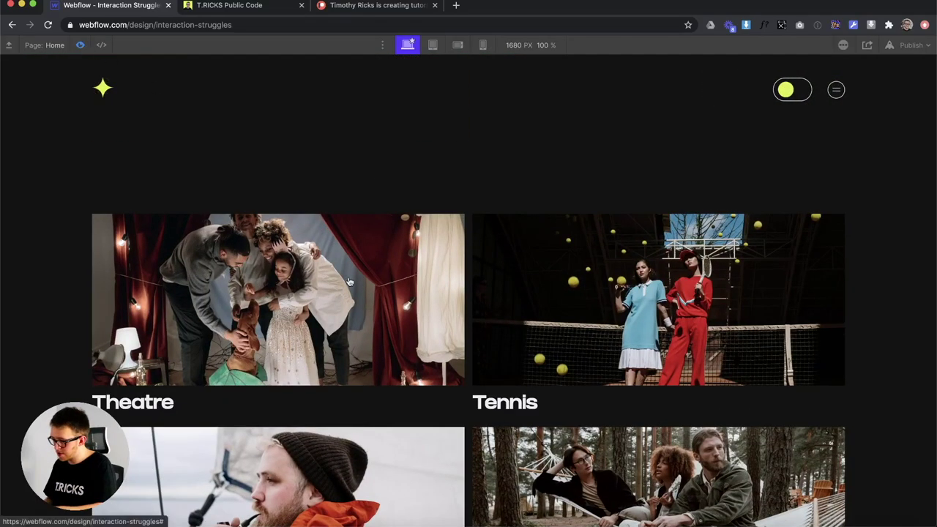
pyautogui.scroll(-10, 348, 277)
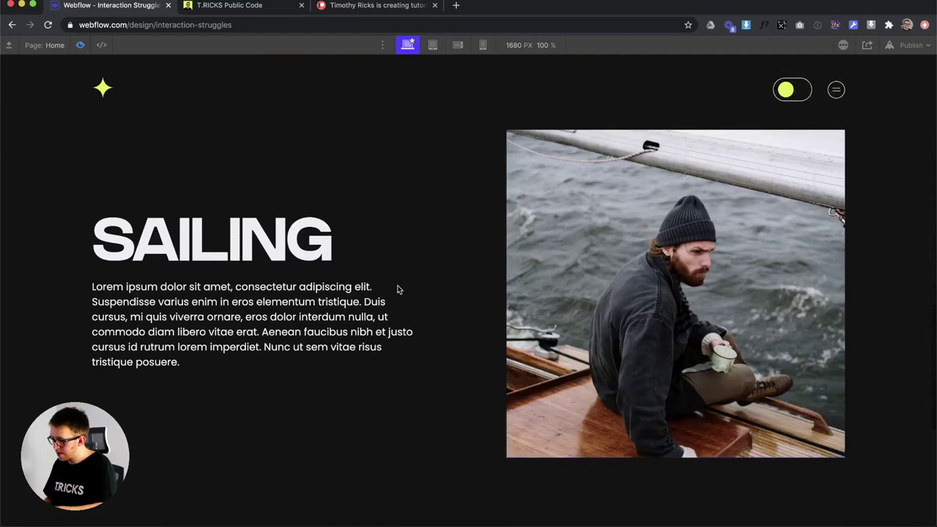
pyautogui.scroll(10, 397, 288)
pyautogui.scroll(-8, 397, 290)
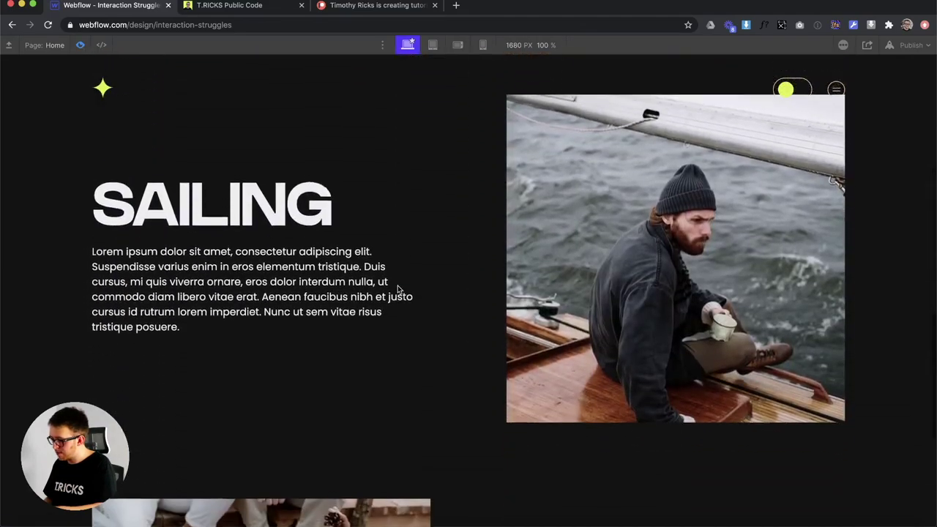
pyautogui.scroll(9, 398, 291)
pyautogui.scroll(-10, 398, 290)
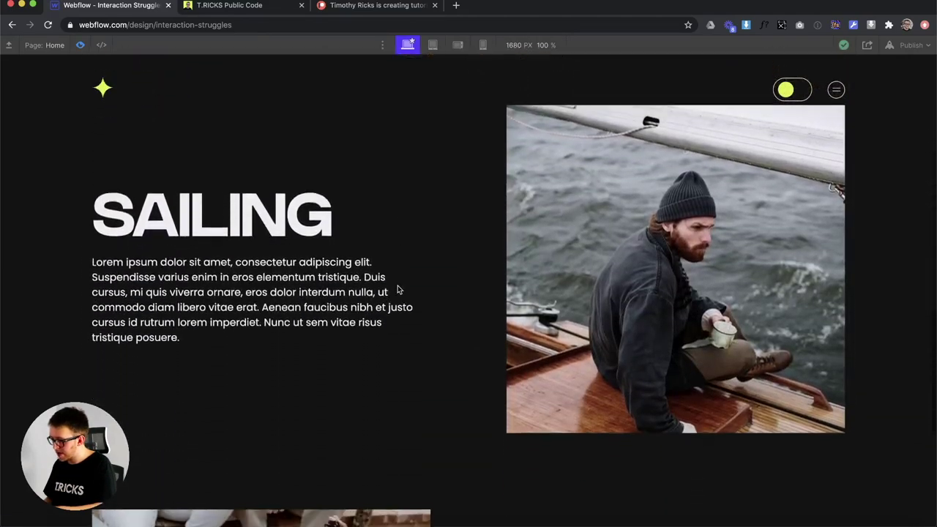
pyautogui.scroll(9, 398, 291)
pyautogui.scroll(-10, 399, 291)
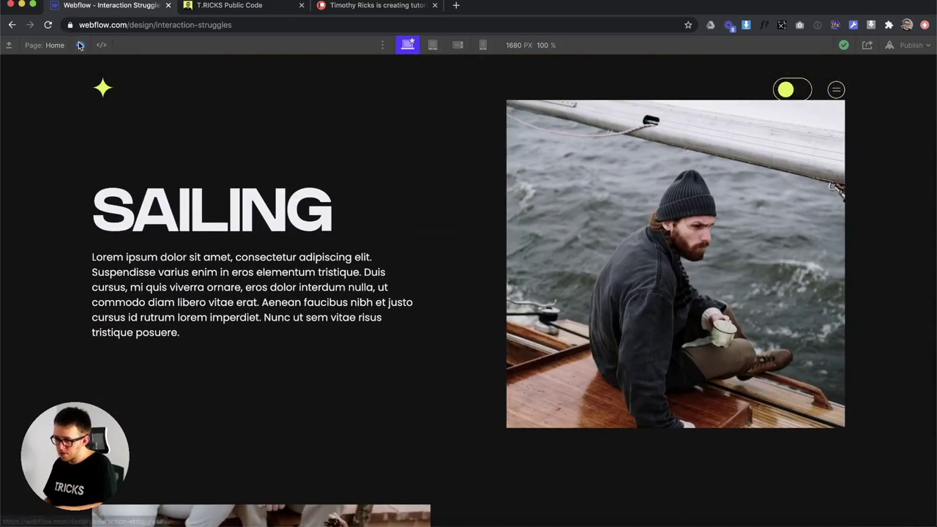
pyautogui.press('super+shift+p')
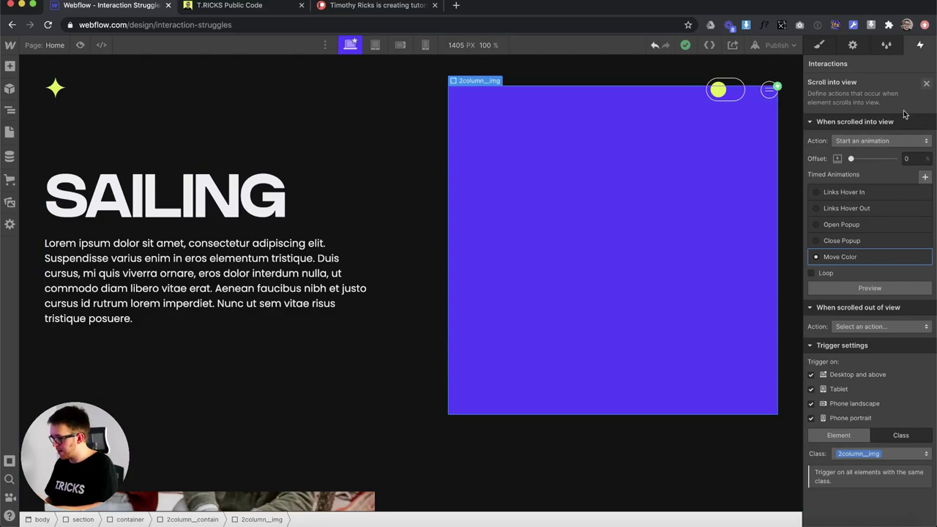
# Set the scrolled-out-of-view action of 2column__img to Start an animation
pyautogui.click(862, 326)
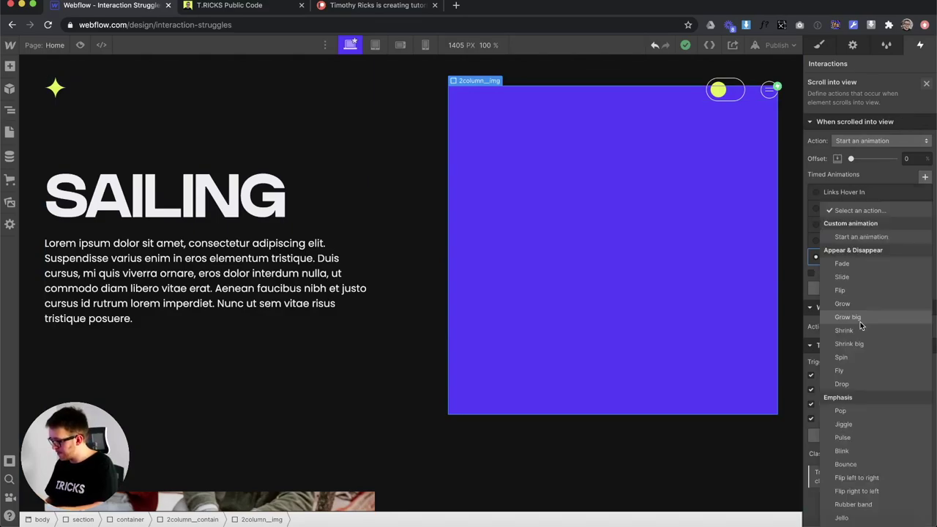
pyautogui.click(860, 238)
pyautogui.scroll(-3, 907, 344)
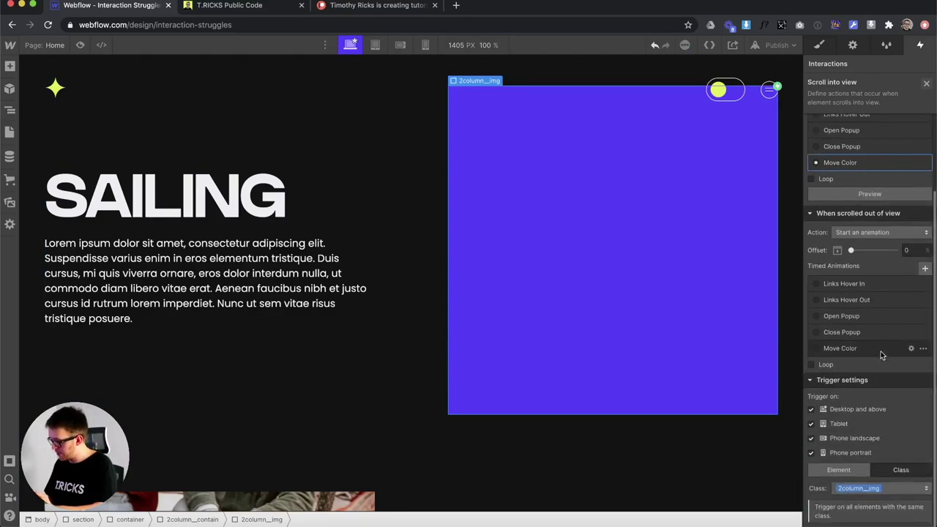
# Duplicate the Move Color animation for the scrolled-out-of-view trigger and rename the copy Move Color Out
pyautogui.click(922, 349)
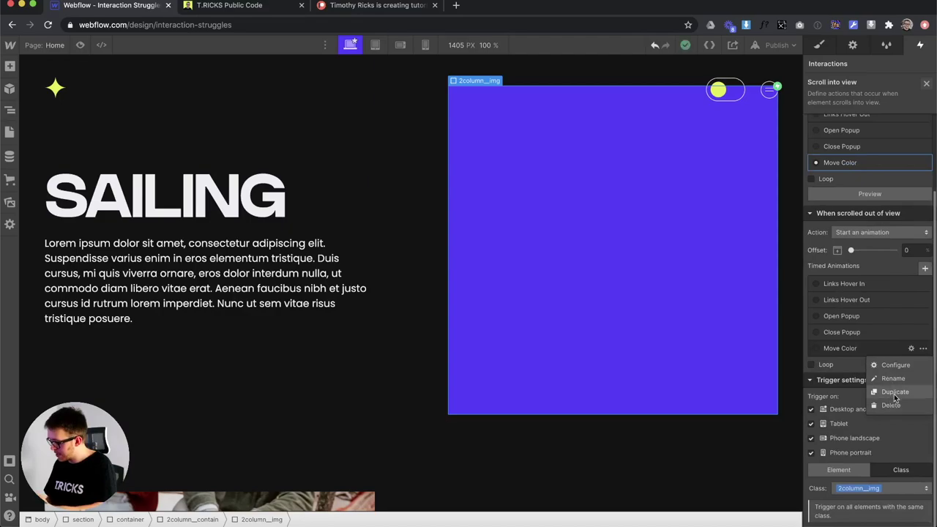
pyautogui.click(896, 396)
pyautogui.click(849, 380)
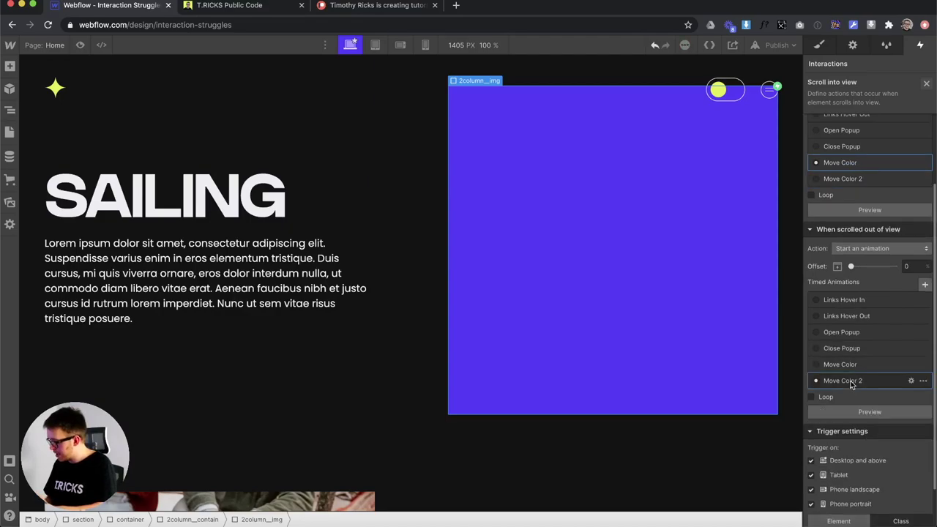
pyautogui.click(856, 71)
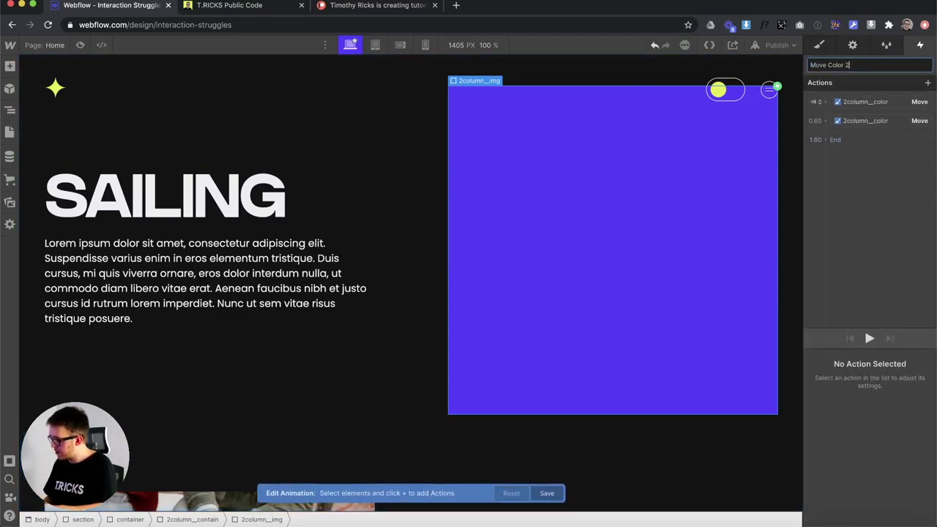
pyautogui.write('Out')
pyautogui.press('Return')
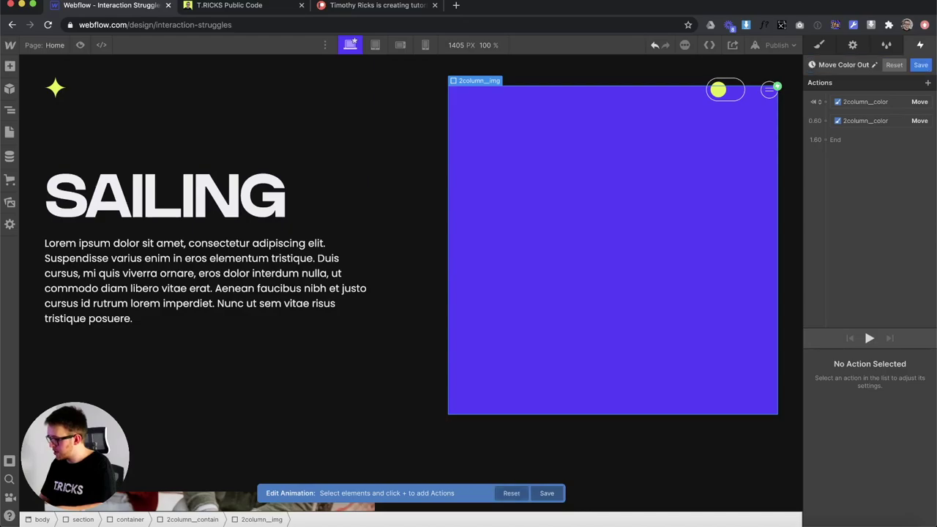
# Delete the initial-state move action from Move Color Out and set the remaining 2column__color action's vertical move to 0%
pyautogui.click(853, 102)
pyautogui.press('Delete')
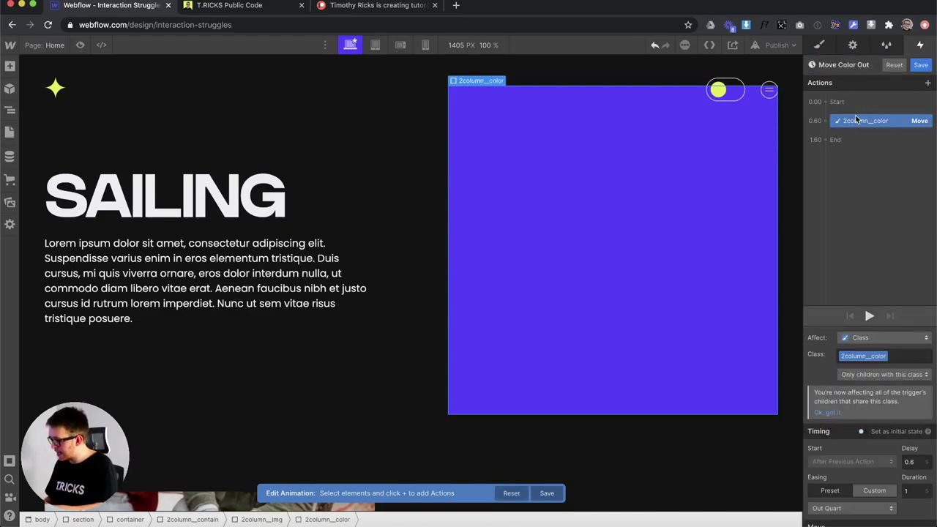
pyautogui.scroll(-3, 911, 485)
pyautogui.click(912, 502)
pyautogui.write('0')
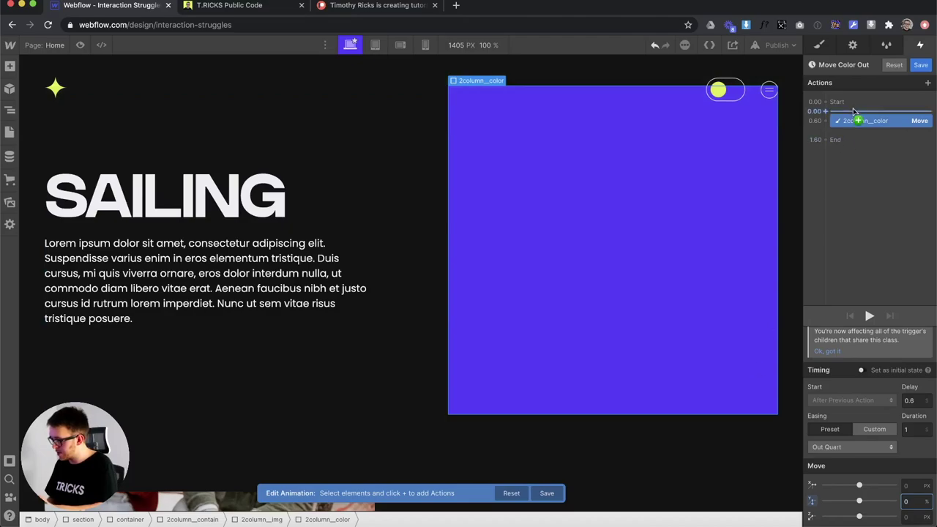
# Set the move action's delay and duration to 0, save the animation and close the scroll-into-view trigger
pyautogui.click(904, 401)
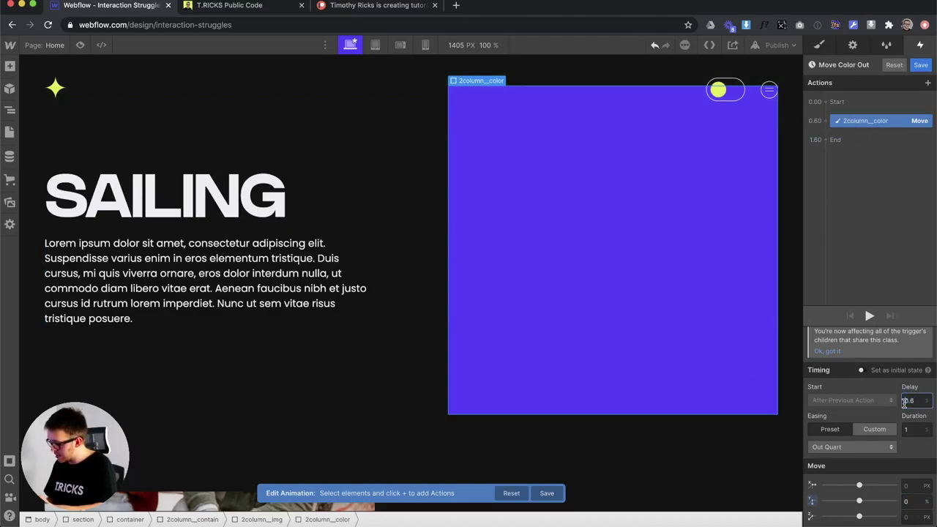
pyautogui.doubleClick(905, 401)
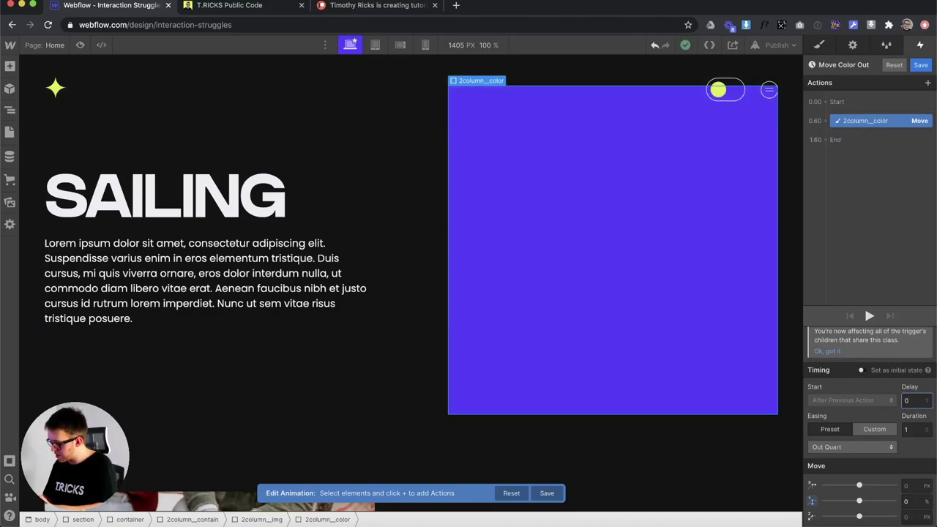
pyautogui.write('0')
pyautogui.doubleClick(908, 430)
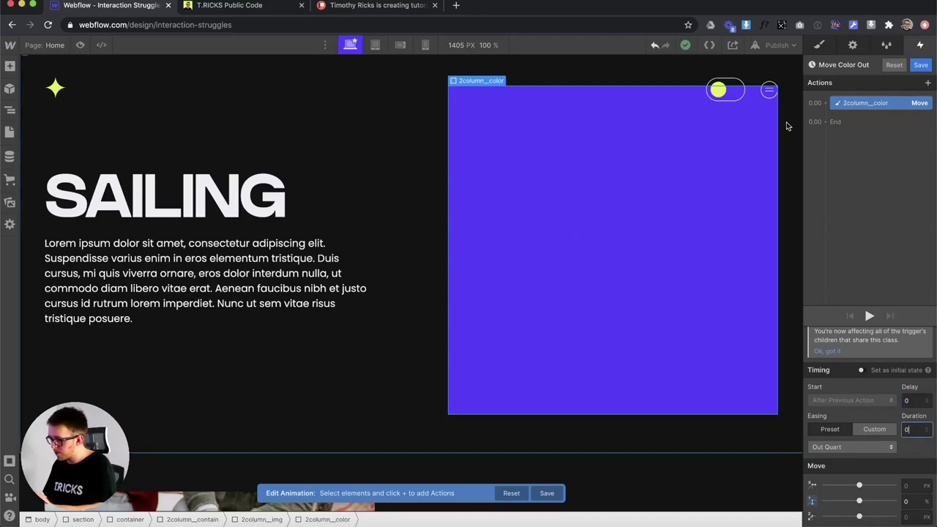
pyautogui.click(915, 67)
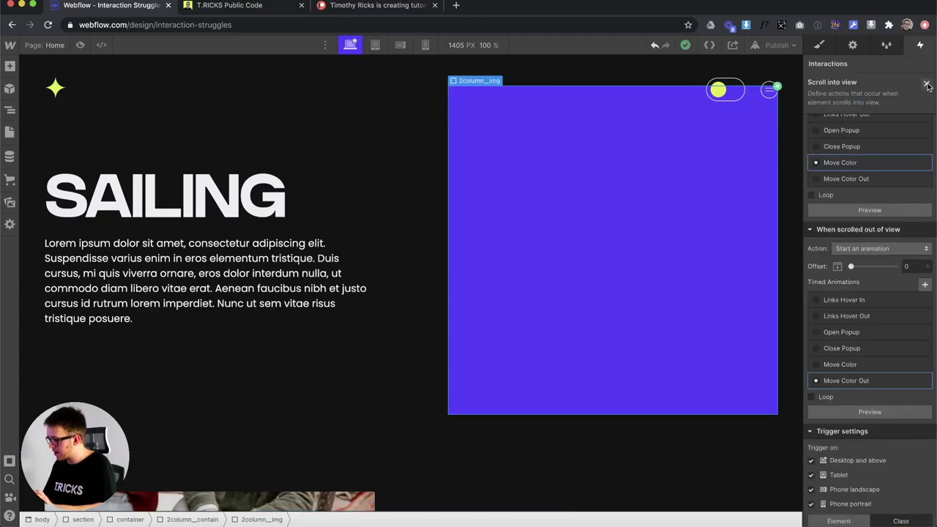
pyautogui.click(926, 87)
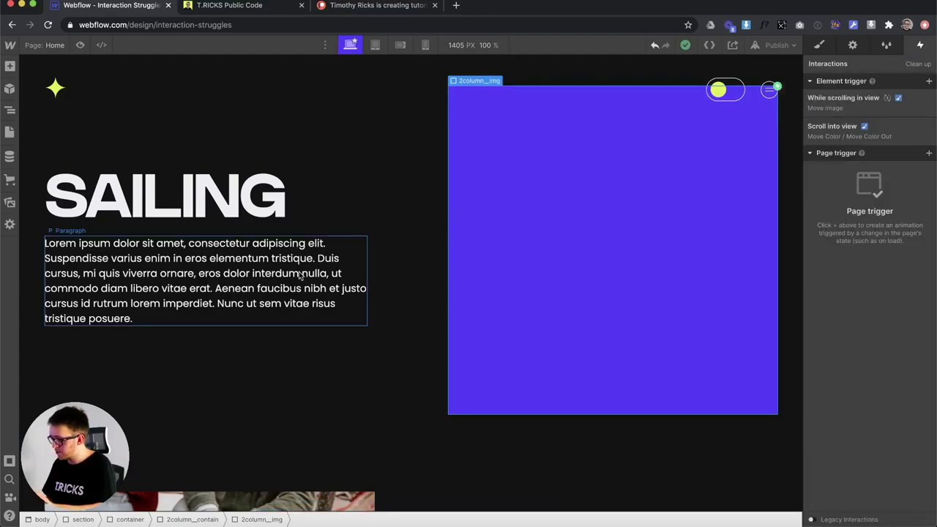
# Preview the page and examine the Sailing image's color reveal each time it leaves and re-enters view
pyautogui.scroll(4, 299, 275)
pyautogui.scroll(5, 299, 275)
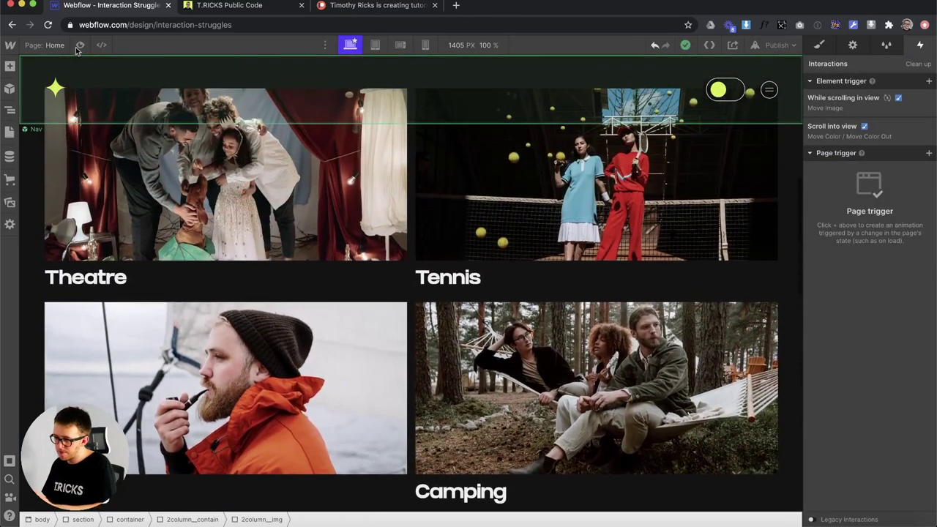
pyautogui.click(81, 45)
pyautogui.scroll(-10, 419, 311)
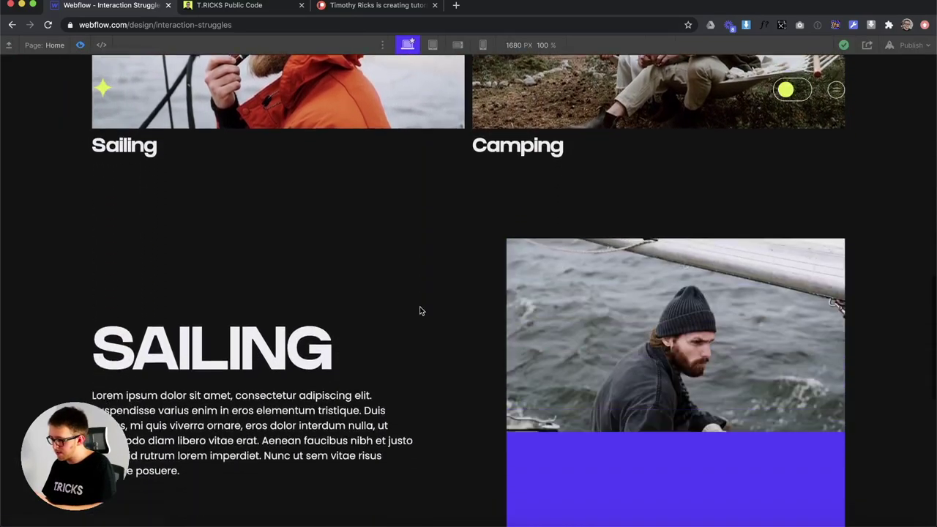
pyautogui.scroll(10, 420, 311)
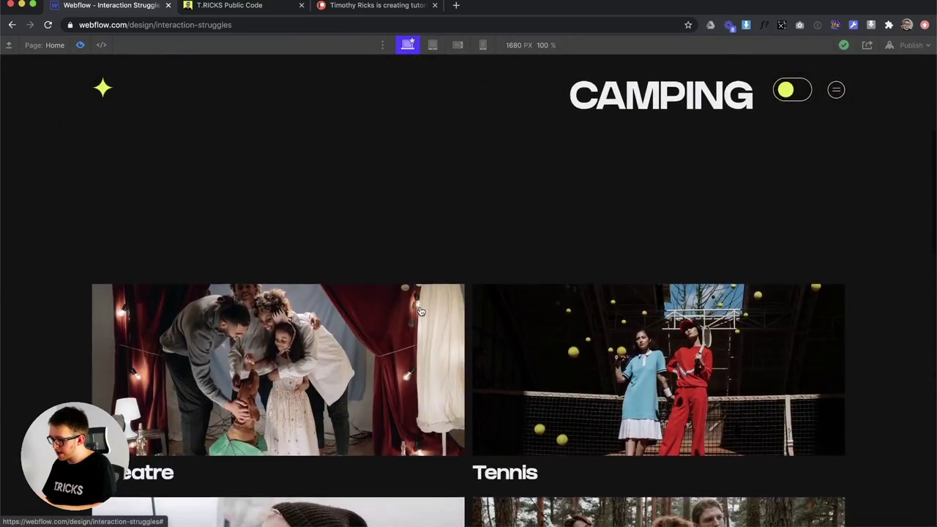
pyautogui.scroll(-10, 421, 311)
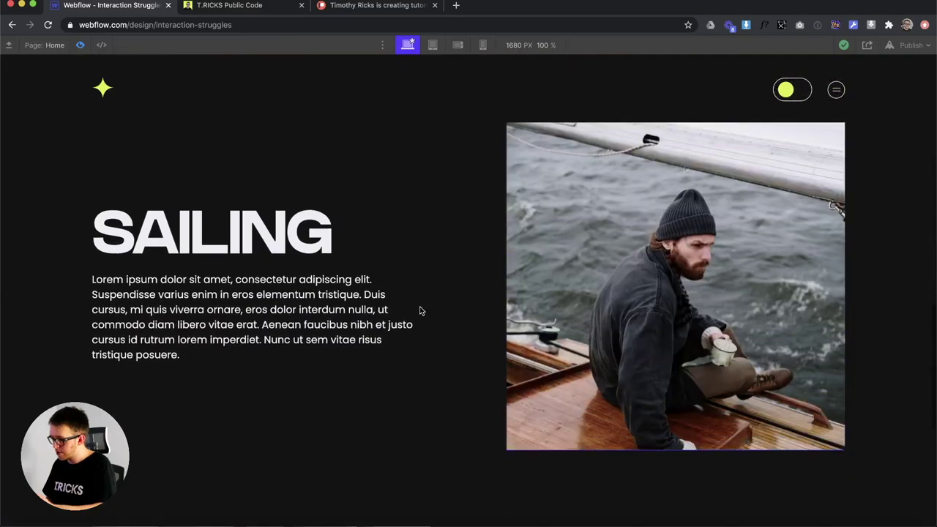
pyautogui.scroll(2, 419, 310)
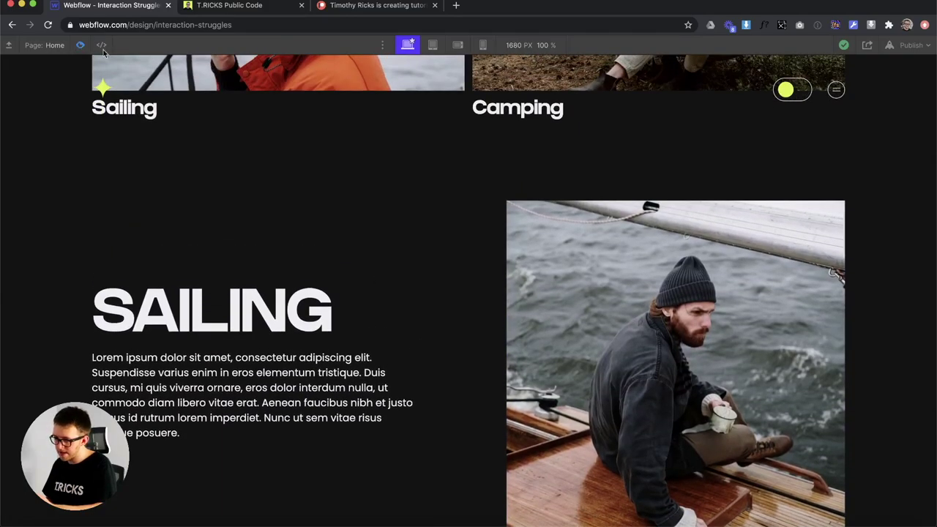
pyautogui.press('super+shift+p')
# Copy the 2column__color block from the Sailing image into the Camping section's 2column__img
pyautogui.scroll(-2, 509, 328)
pyautogui.click(564, 254)
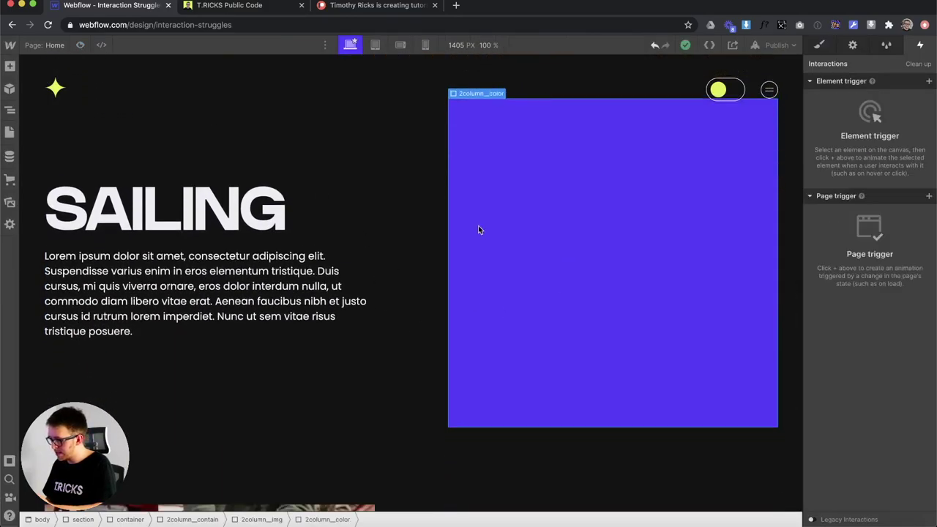
pyautogui.scroll(-5, 146, 308)
pyautogui.click(88, 308)
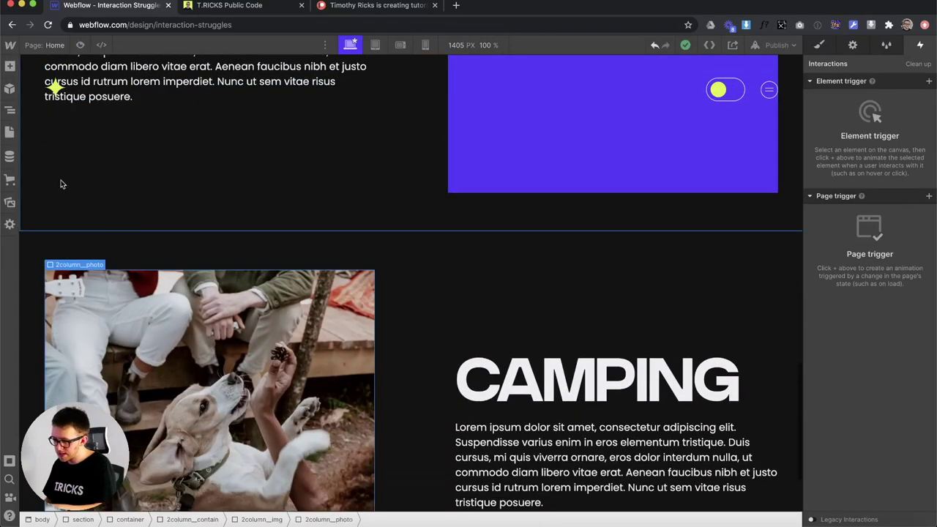
pyautogui.click(10, 111)
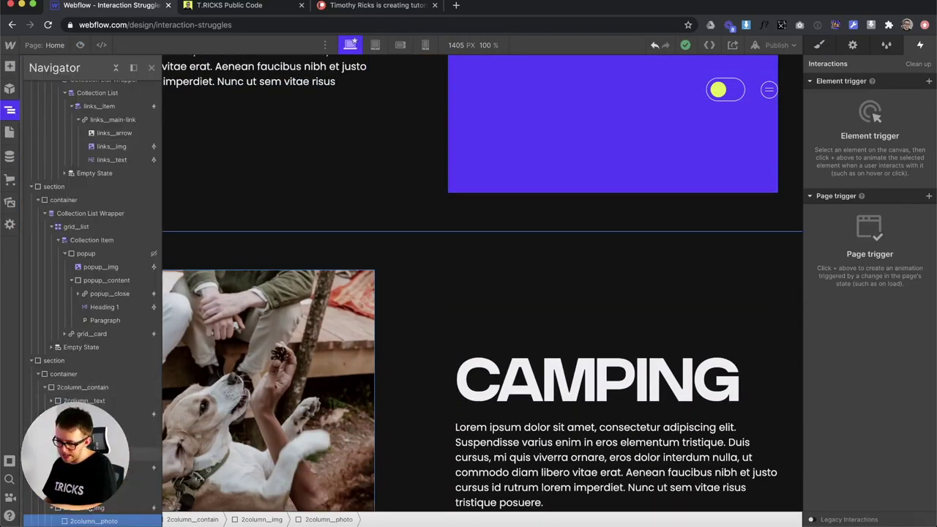
pyautogui.click(86, 509)
pyautogui.click(395, 222)
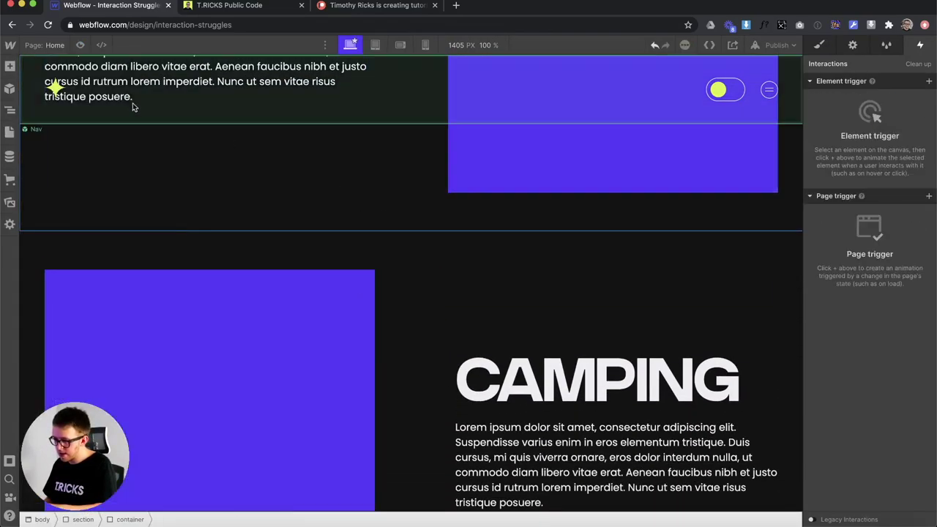
# Preview the page and examine the color reveal on both the Sailing and Camping images as they enter and leave view
pyautogui.press('super+shift+p')
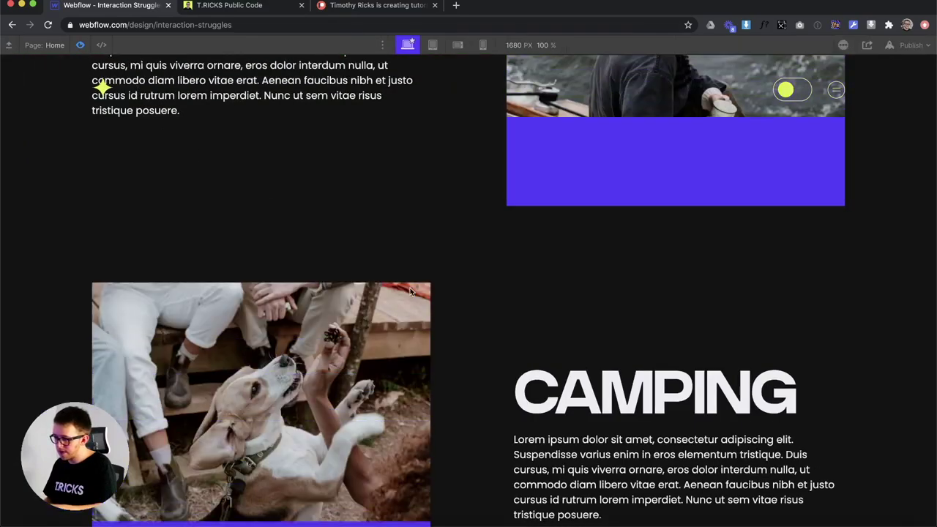
pyautogui.scroll(15, 410, 291)
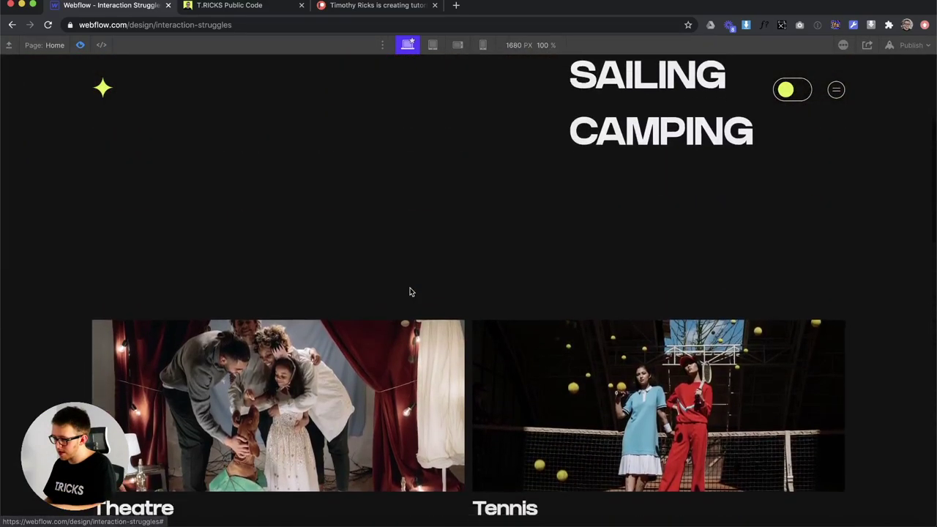
pyautogui.scroll(-5, 410, 291)
pyautogui.scroll(-10, 410, 291)
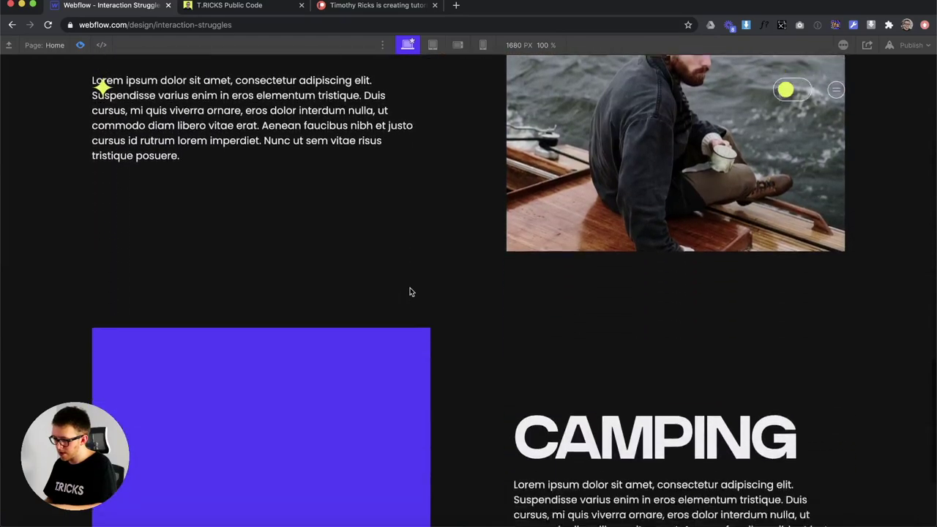
pyautogui.scroll(6, 410, 291)
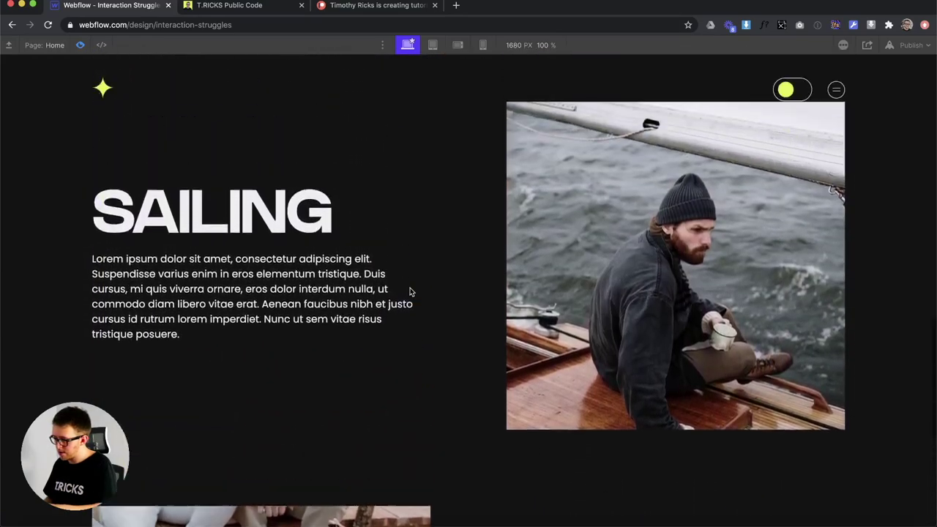
pyautogui.scroll(-8, 410, 291)
pyautogui.scroll(4, 410, 289)
pyautogui.scroll(5, 410, 290)
pyautogui.scroll(-3, 410, 289)
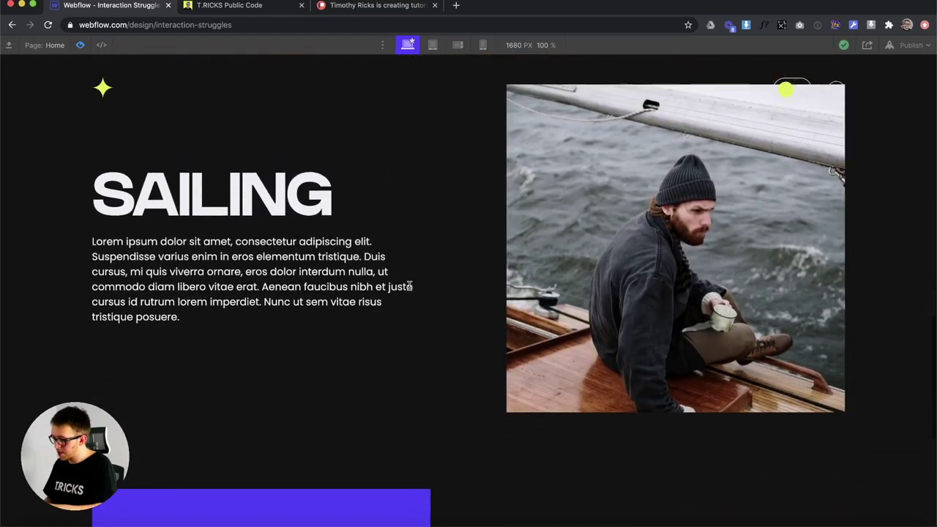
pyautogui.scroll(1, 410, 290)
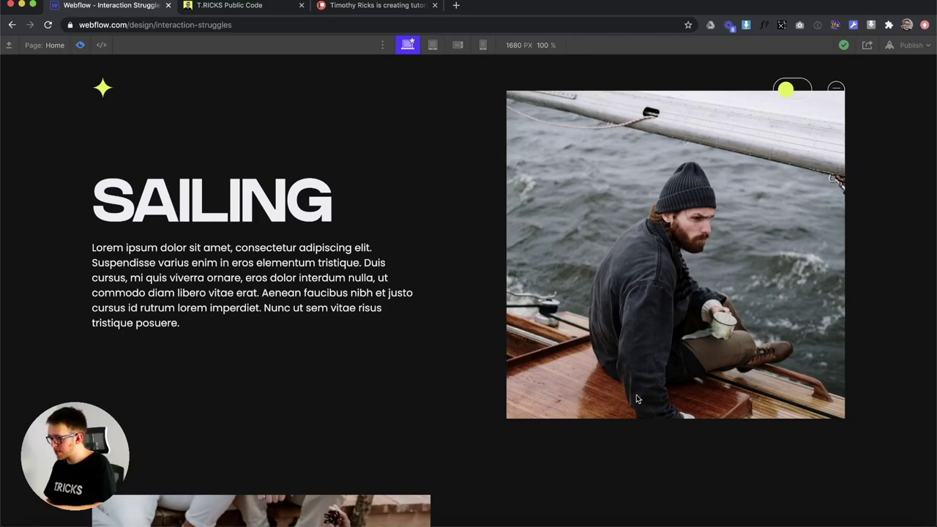
pyautogui.scroll(1, 615, 329)
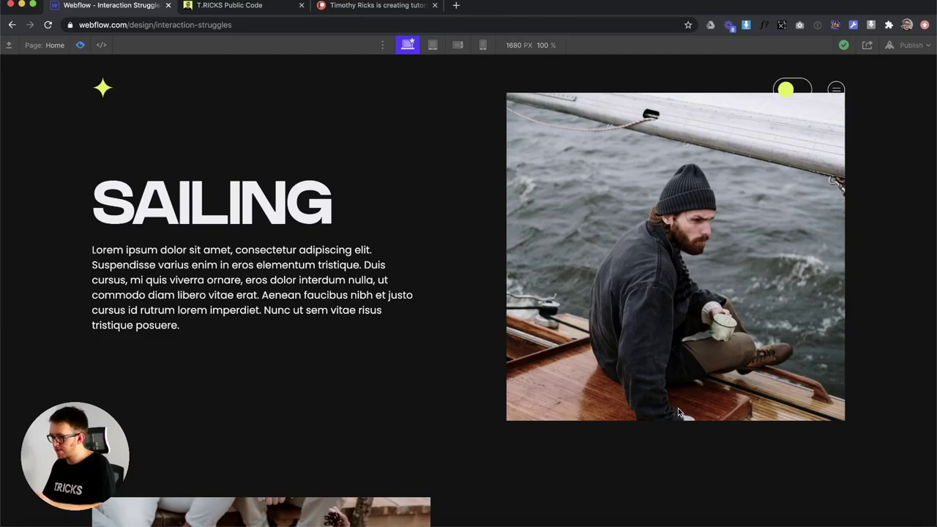
pyautogui.scroll(1, 667, 383)
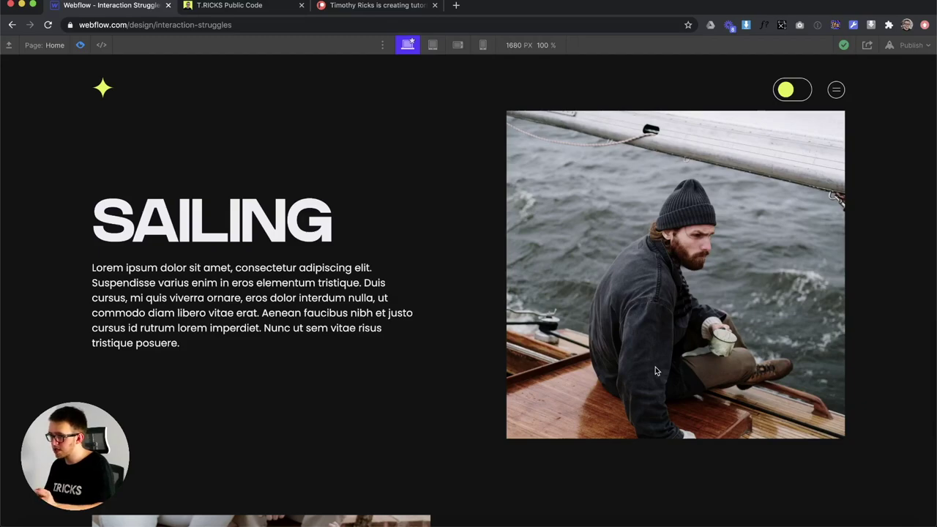
pyautogui.click(80, 45)
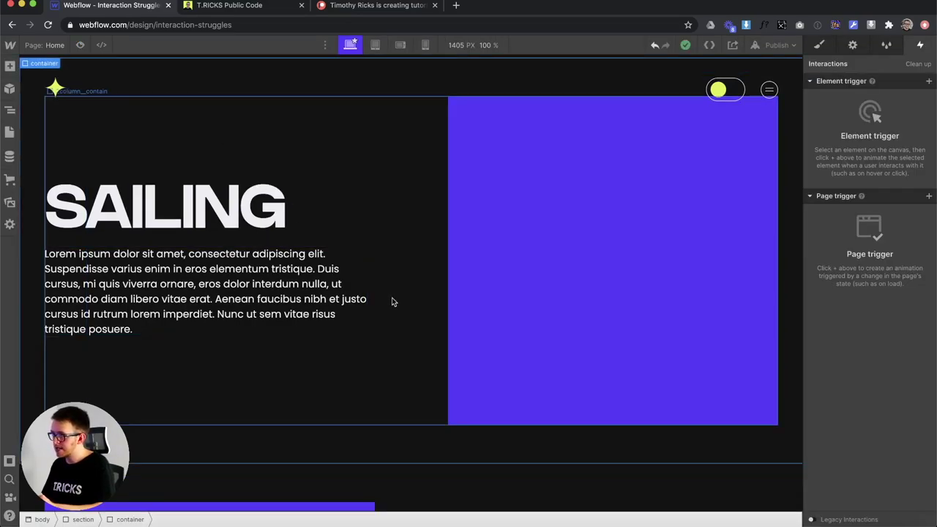
# Select the page's body element and examine its style settings
pyautogui.scroll(15, 392, 301)
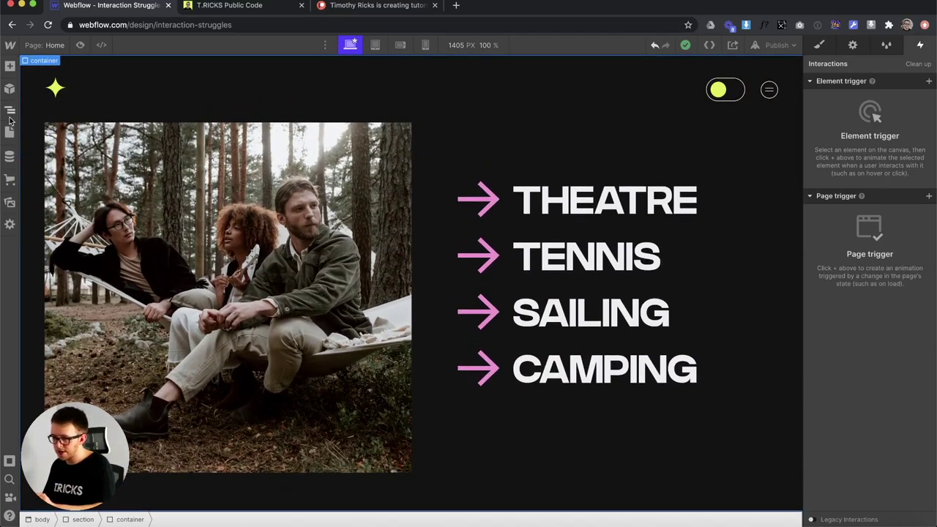
pyautogui.click(9, 111)
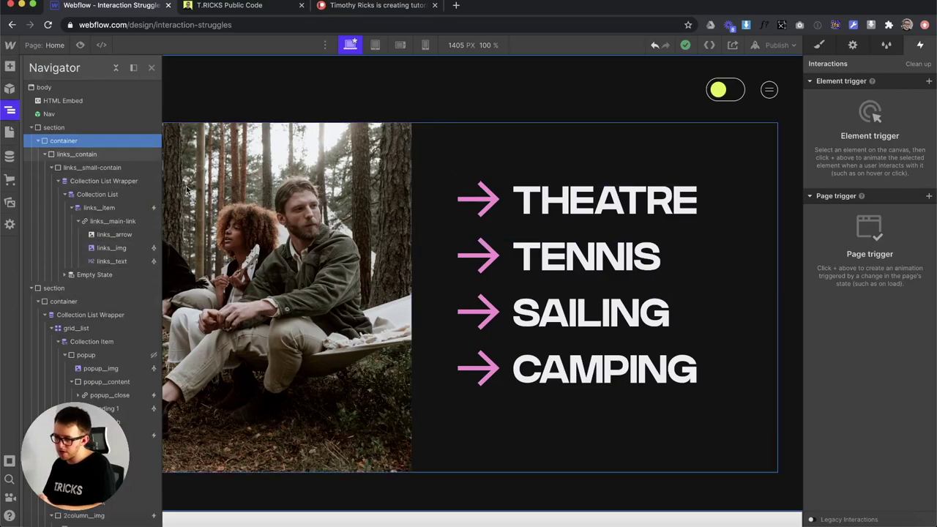
pyautogui.click(102, 86)
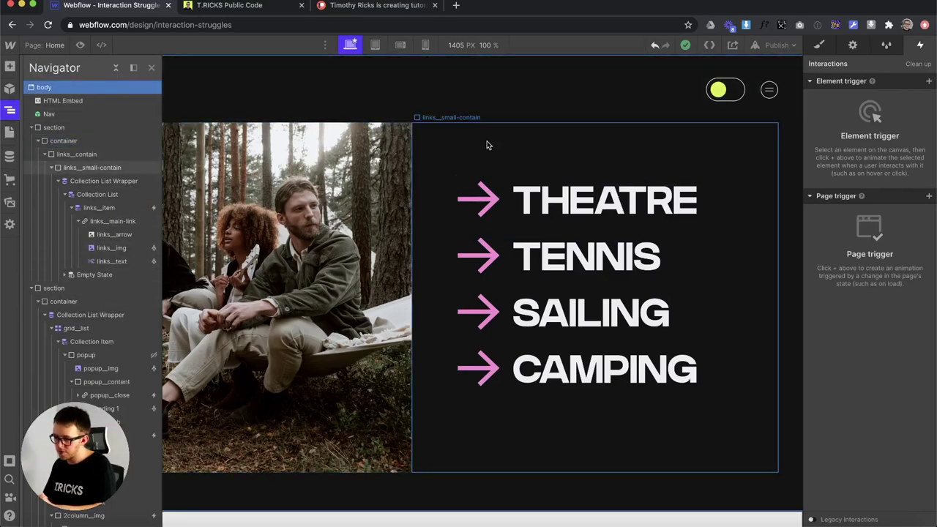
pyautogui.click(819, 47)
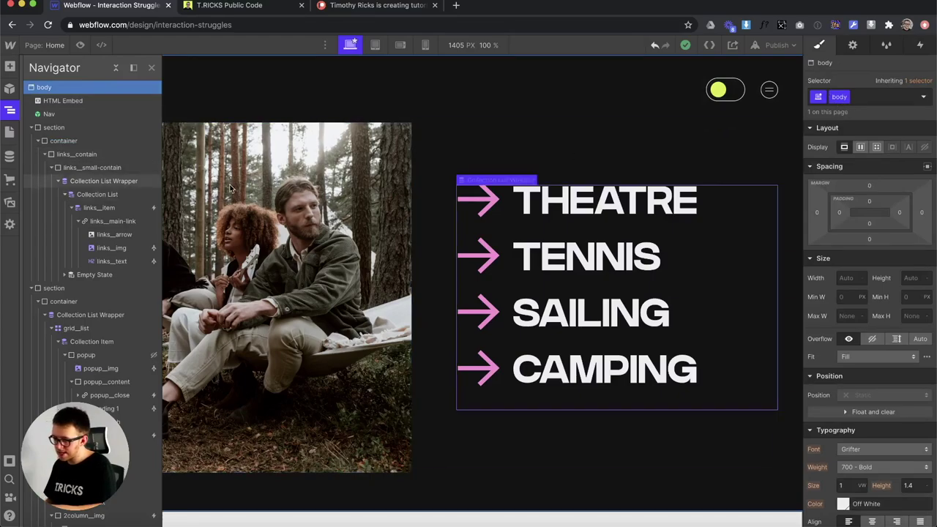
pyautogui.scroll(-5, 370, 223)
pyautogui.scroll(-2, 369, 223)
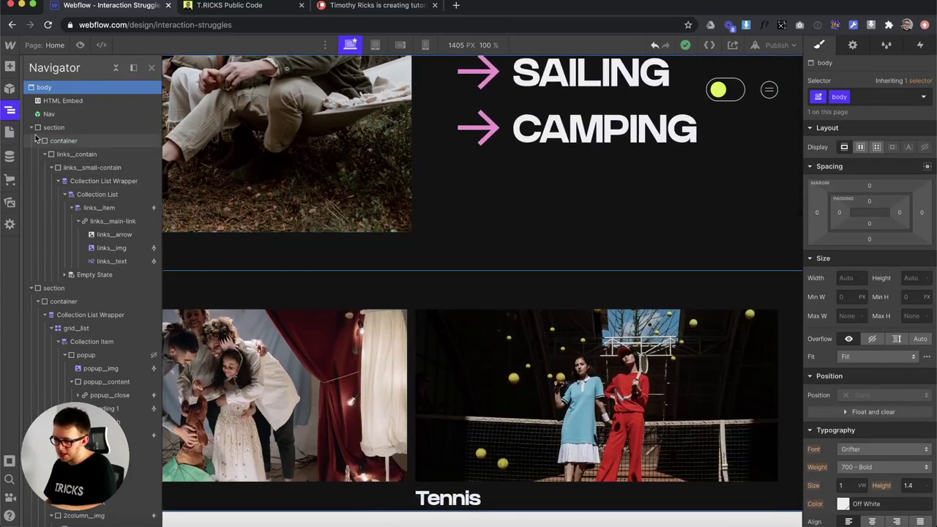
# Add a While scrolling in view trigger to the second section's container and set its action to Play scroll animation
pyautogui.click(73, 301)
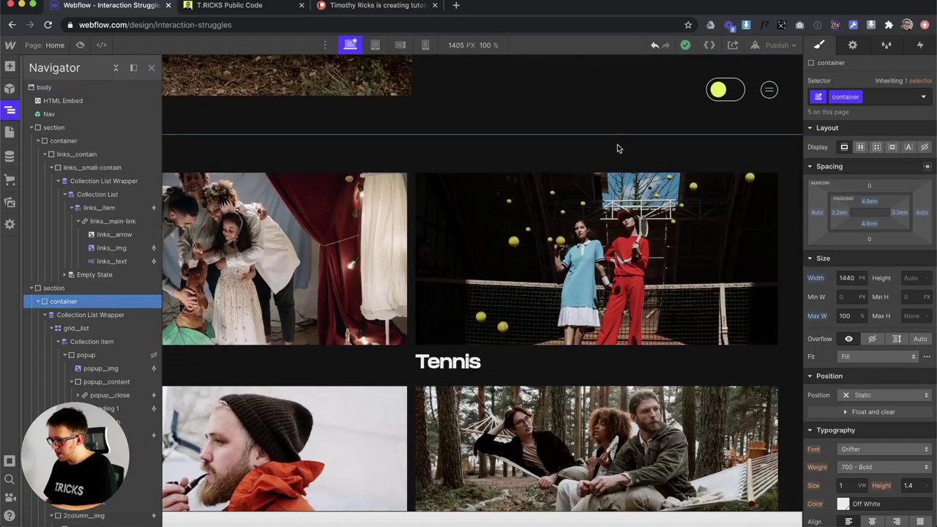
pyautogui.click(915, 50)
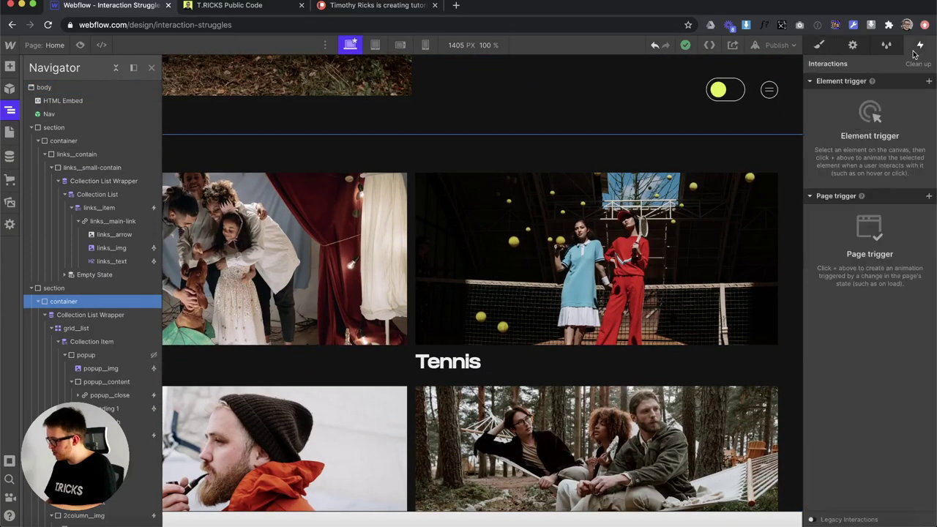
pyautogui.click(927, 82)
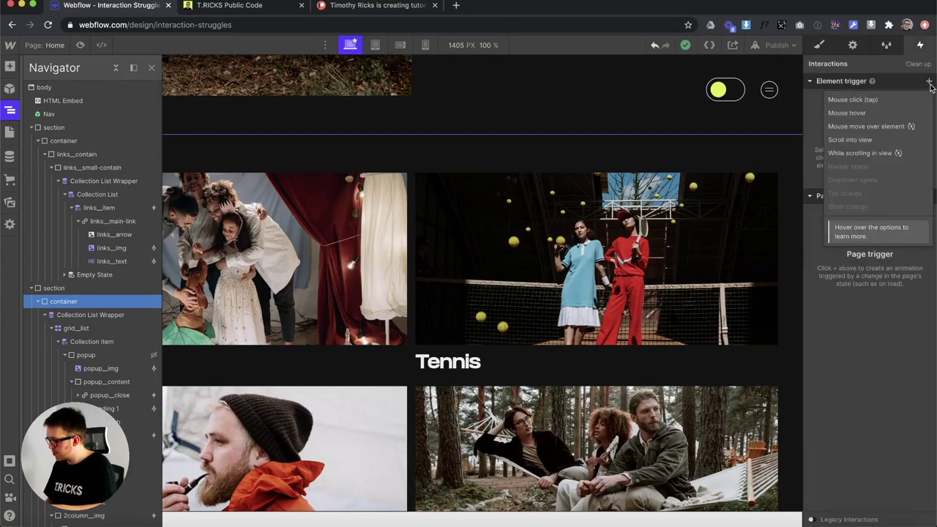
pyautogui.click(847, 154)
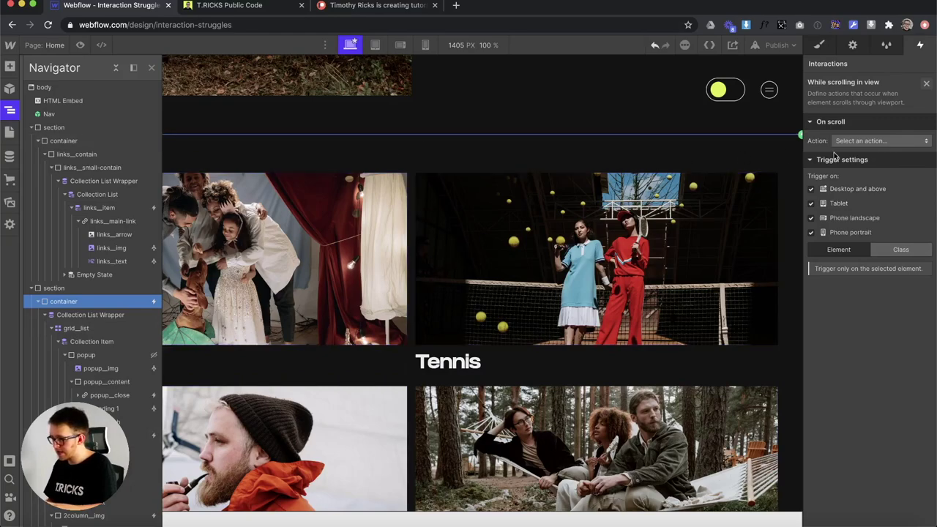
pyautogui.click(871, 140)
pyautogui.click(880, 169)
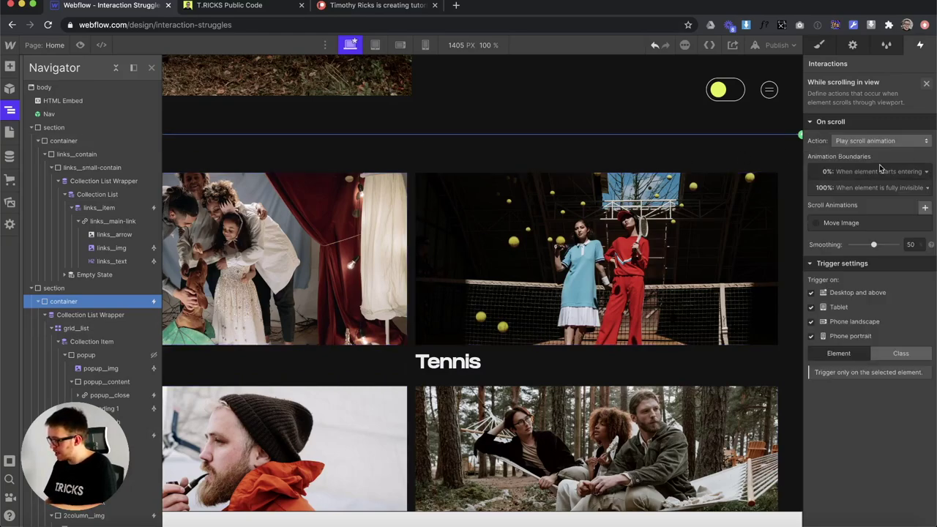
# Create a new scroll animation for the container's trigger and name it Second Section
pyautogui.click(925, 208)
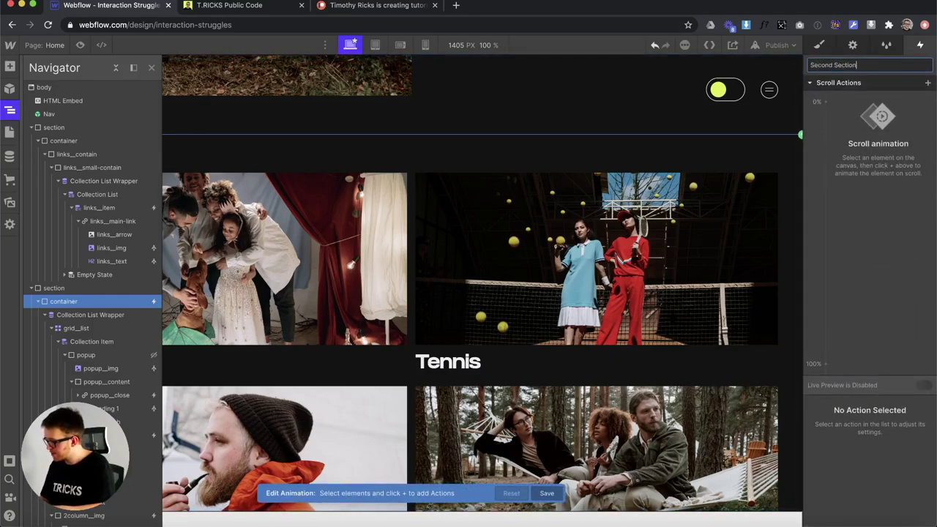
pyautogui.write('Second Section')
pyautogui.press('Return')
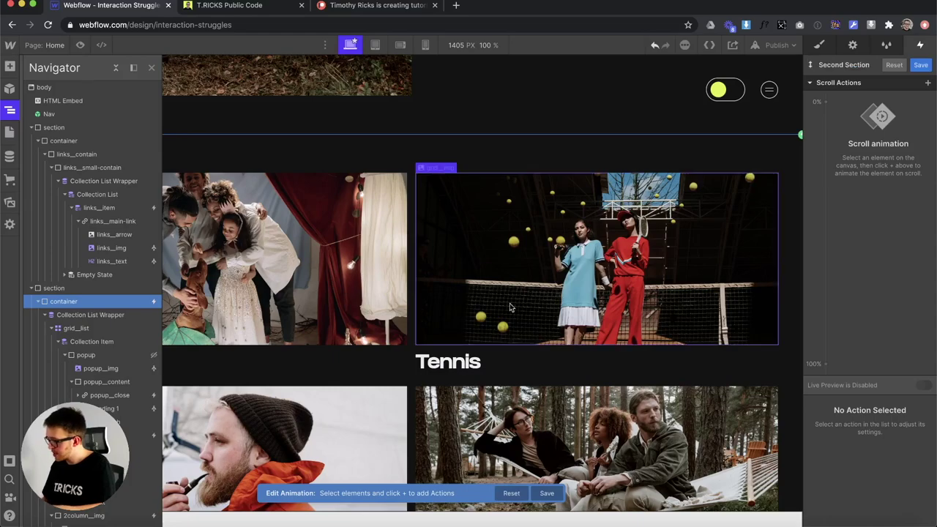
# Add a BG Color scroll action for the body and set its 0% keyframe to the black swatch
pyautogui.click(77, 87)
pyautogui.click(825, 101)
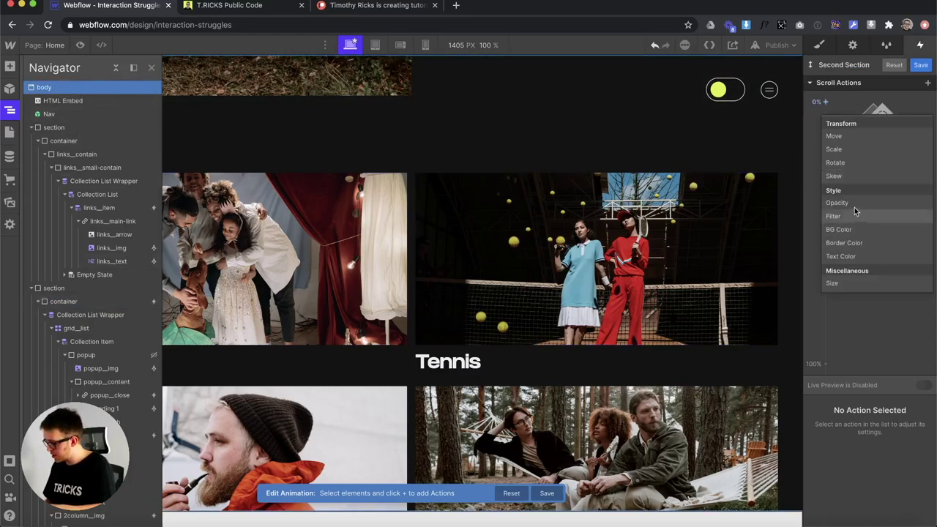
pyautogui.click(853, 229)
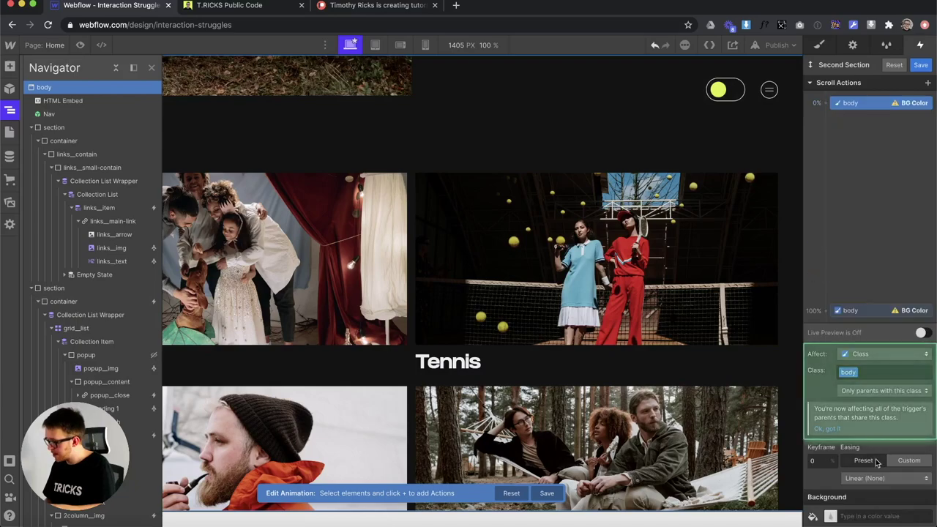
pyautogui.click(830, 516)
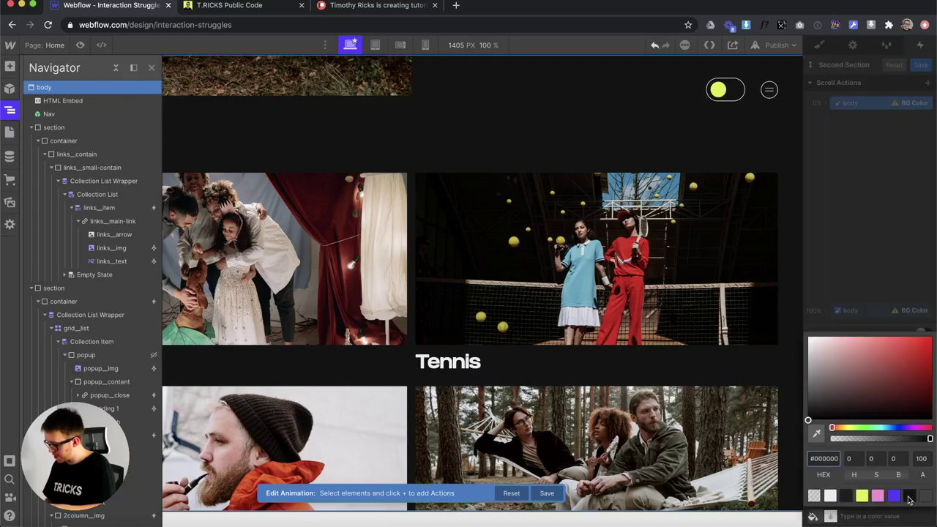
pyautogui.click(910, 496)
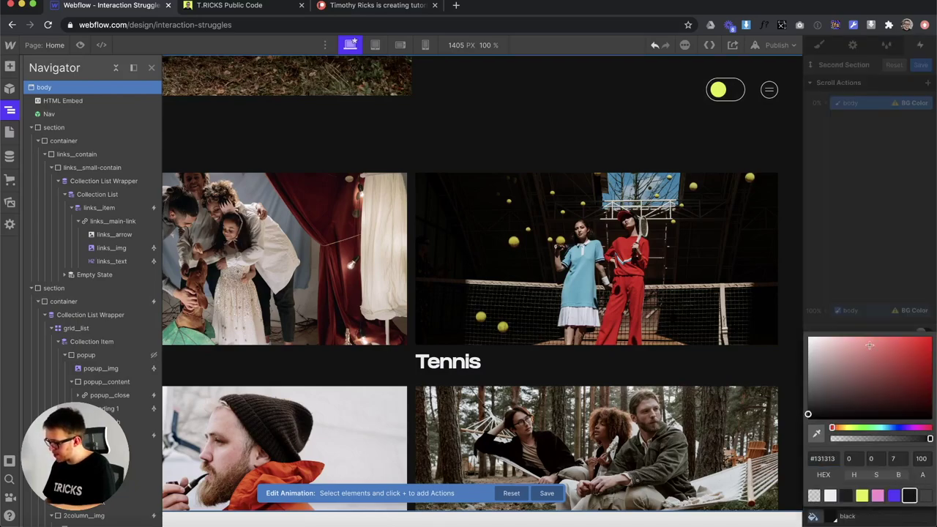
pyautogui.click(845, 271)
# Set the body's 100% BG Color keyframe to the purple swatch
pyautogui.click(853, 310)
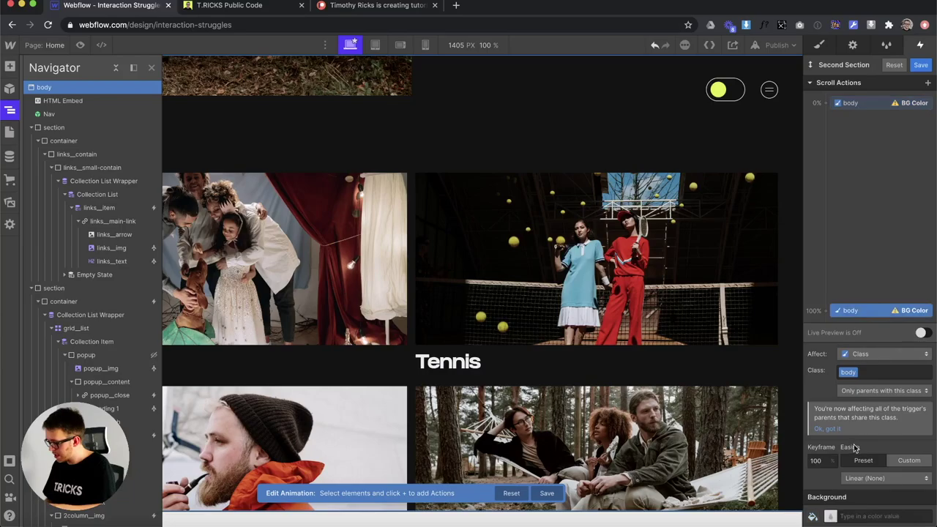
pyautogui.click(830, 516)
pyautogui.click(893, 497)
pyautogui.click(912, 329)
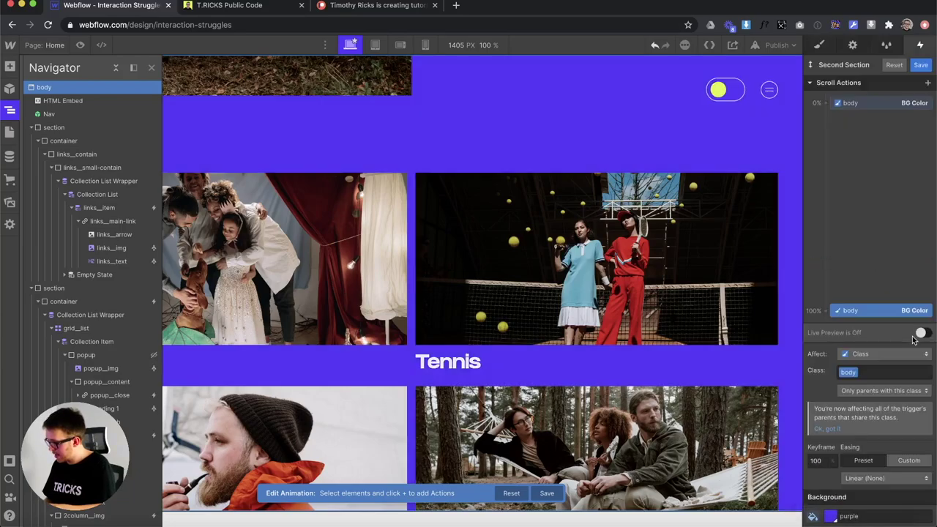
# Turn on live preview and examine how the body's background color changes across the page from the links section to the Sailing section
pyautogui.click(922, 333)
pyautogui.scroll(5, 641, 227)
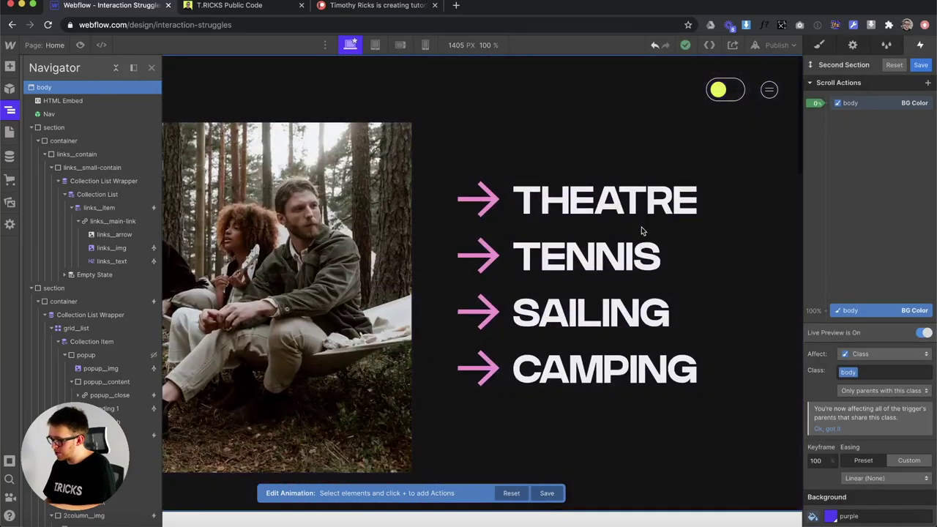
pyautogui.scroll(-5, 557, 207)
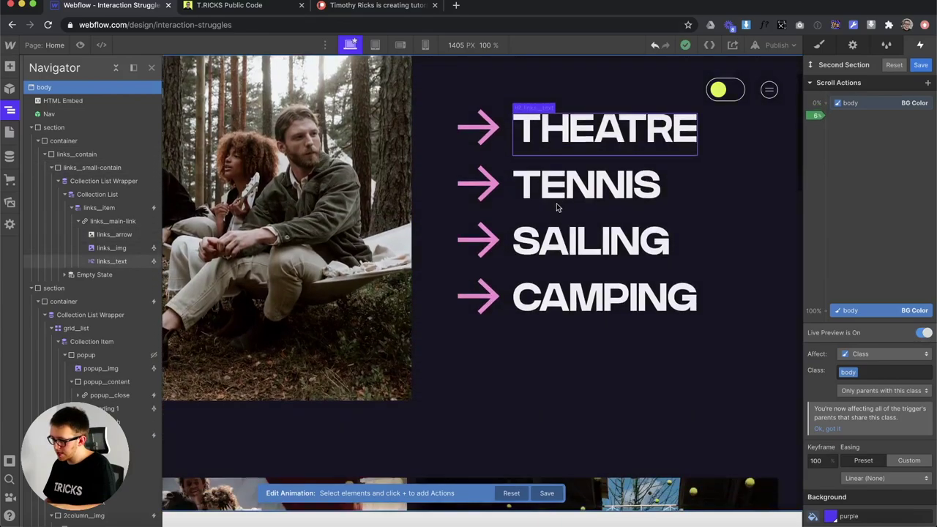
pyautogui.scroll(-3, 556, 207)
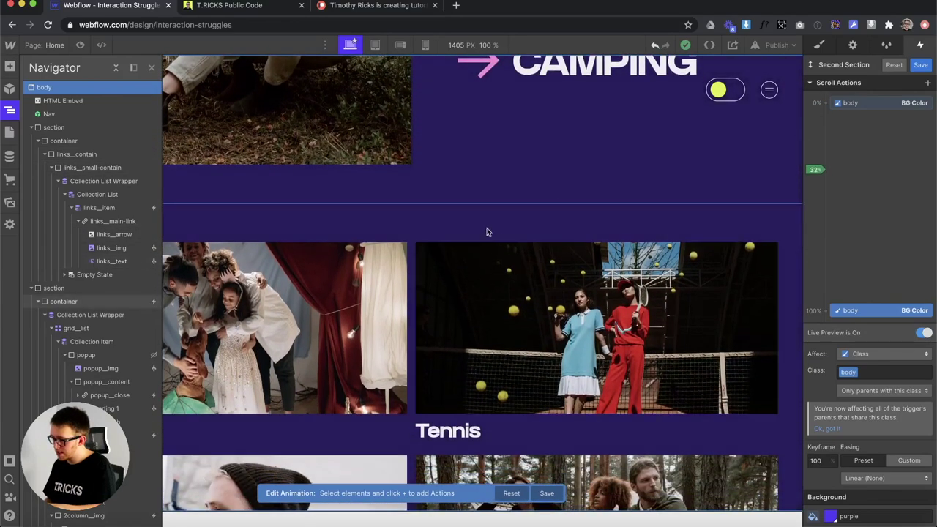
pyautogui.scroll(2, 495, 229)
pyautogui.scroll(-4, 496, 228)
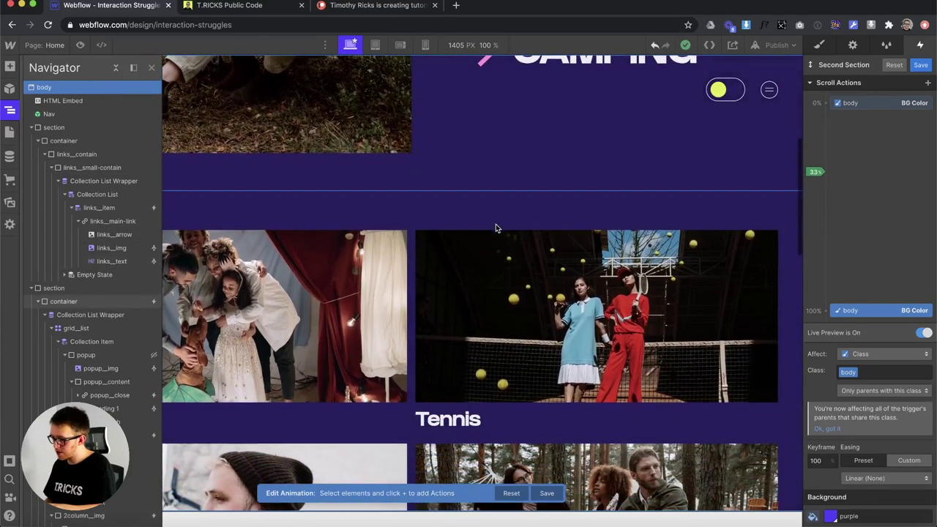
pyautogui.scroll(-10, 496, 228)
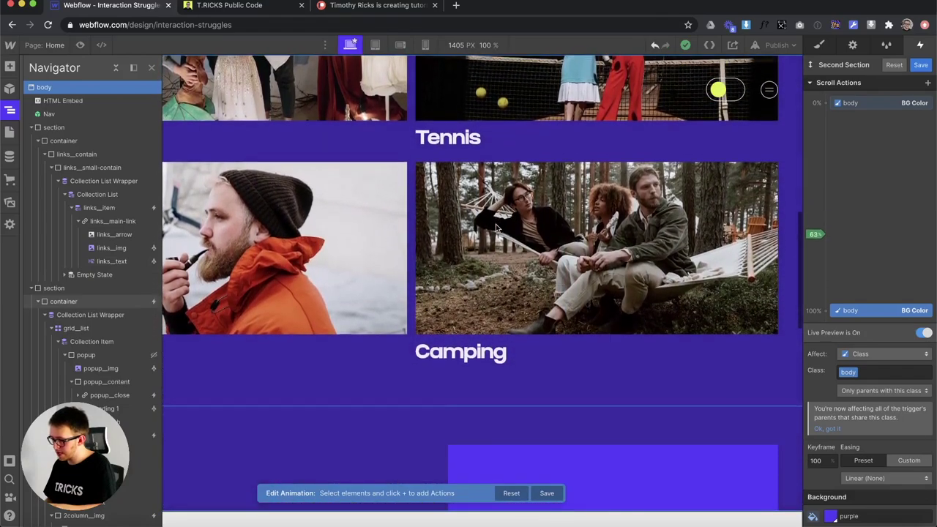
pyautogui.scroll(-4, 496, 228)
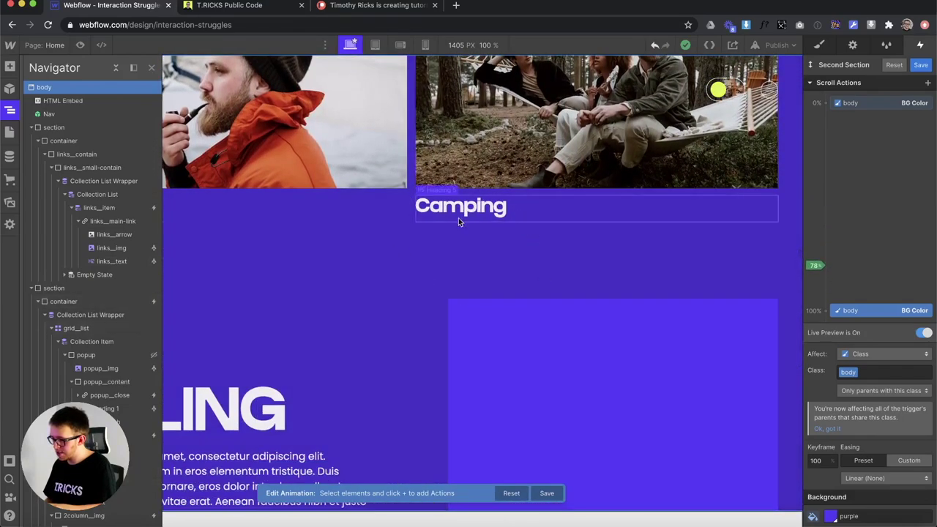
pyautogui.scroll(-8, 453, 251)
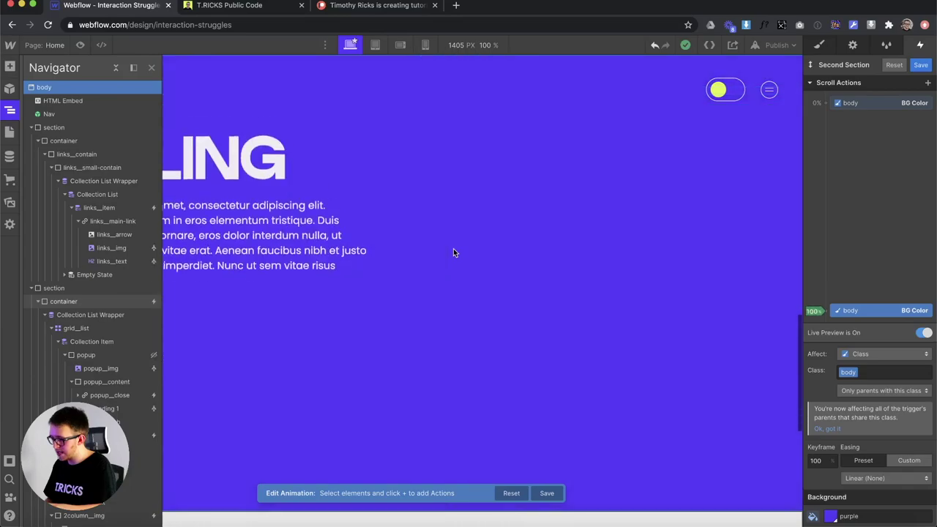
pyautogui.scroll(6, 453, 252)
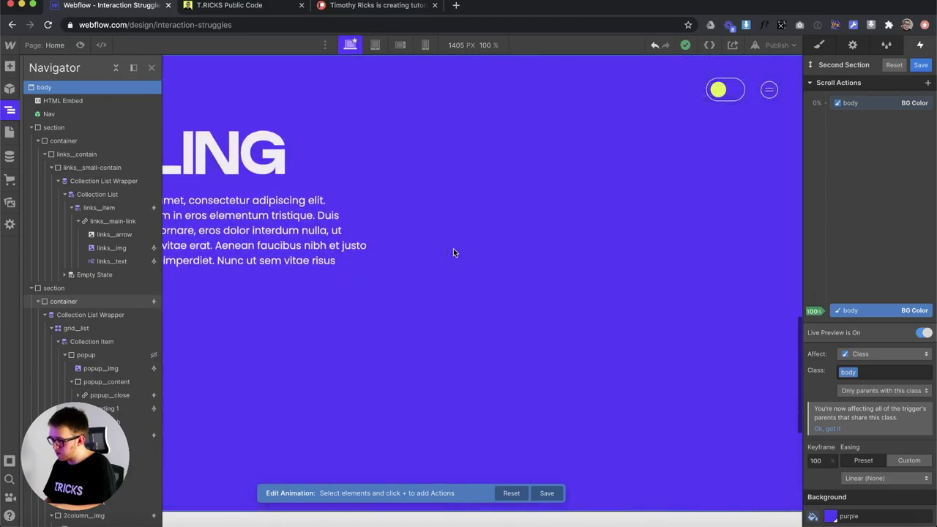
pyautogui.scroll(10, 453, 253)
pyautogui.scroll(-6, 453, 252)
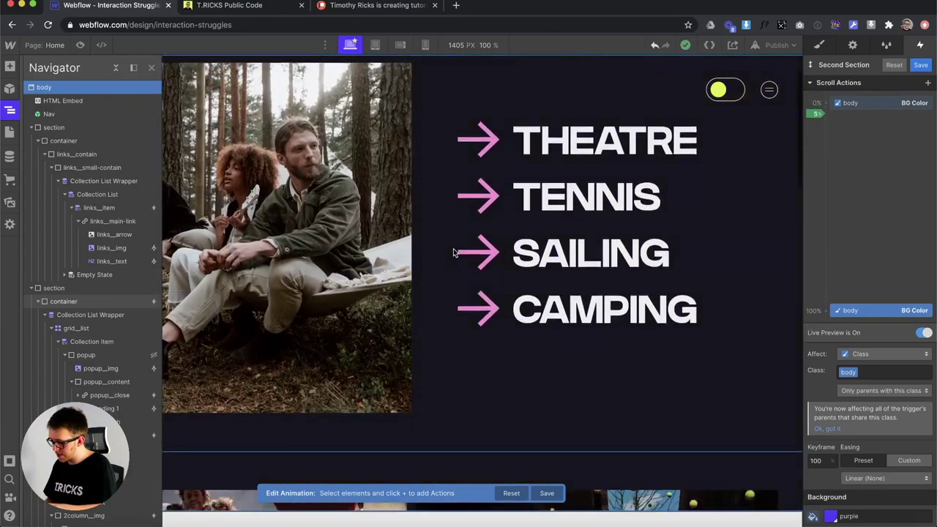
pyautogui.scroll(-5, 453, 253)
pyautogui.scroll(9, 453, 253)
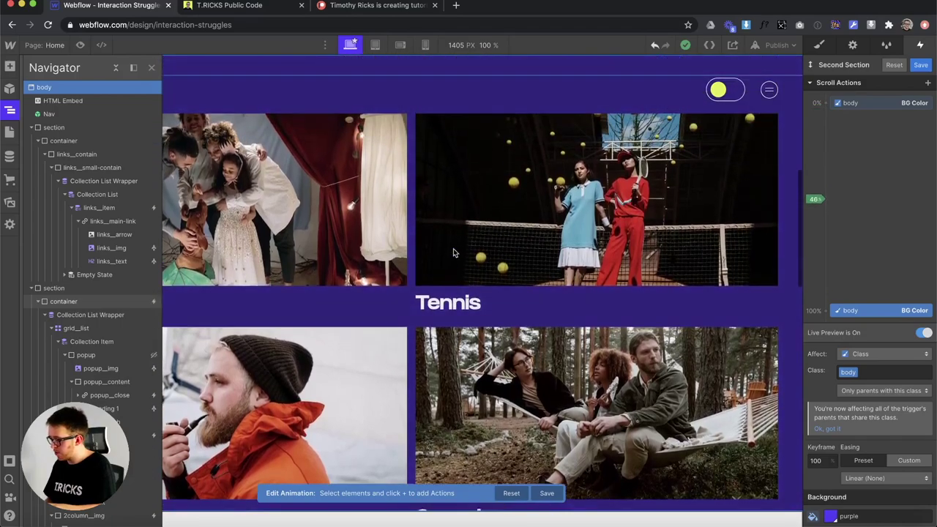
pyautogui.scroll(5, 453, 253)
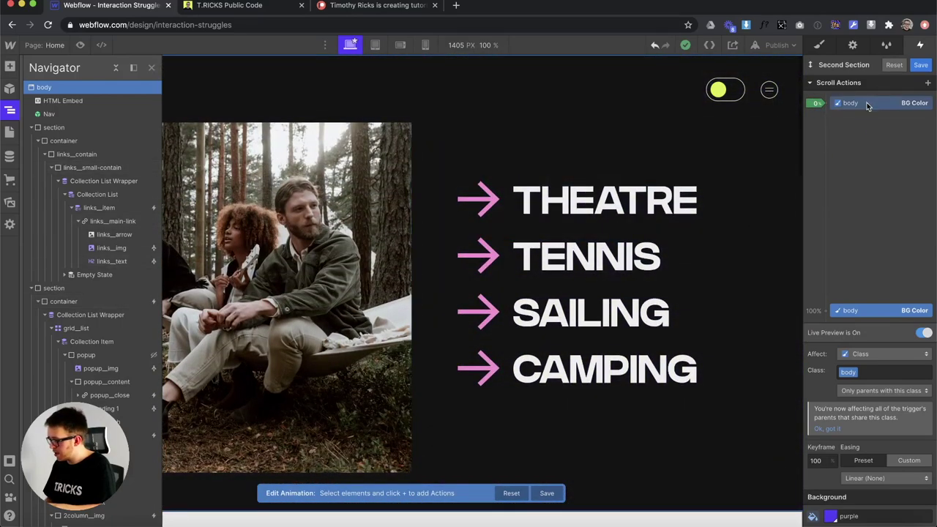
# Move the body's purple BG Color keyframe from the end of the scroll timeline to 18%
pyautogui.click(856, 324)
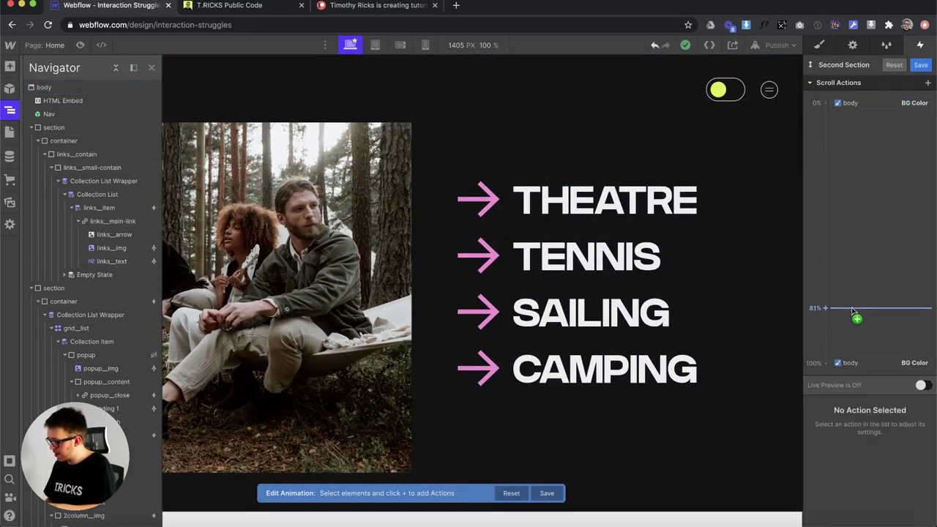
pyautogui.click(856, 363)
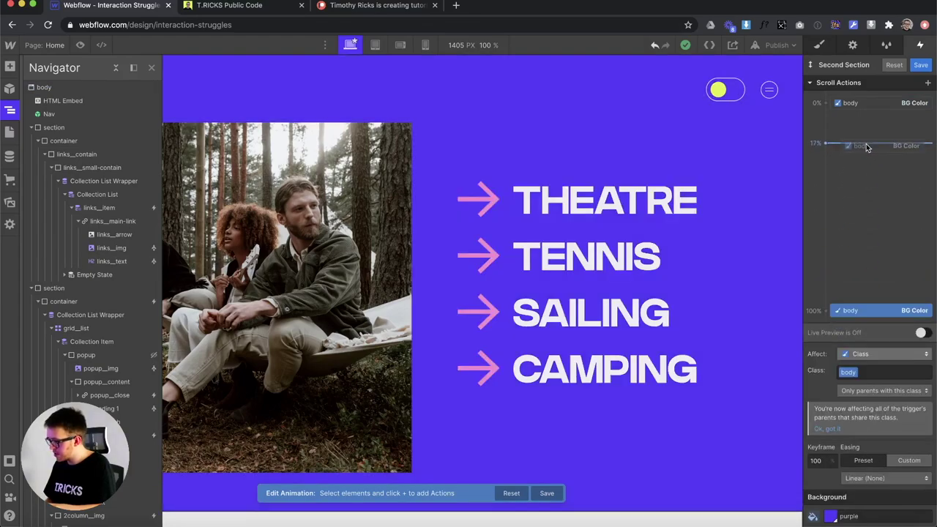
pyautogui.moveTo(866, 147); pyautogui.dragTo(866, 152)
# Turn on live preview again and examine the quicker background change between the links section and the image grid
pyautogui.click(921, 332)
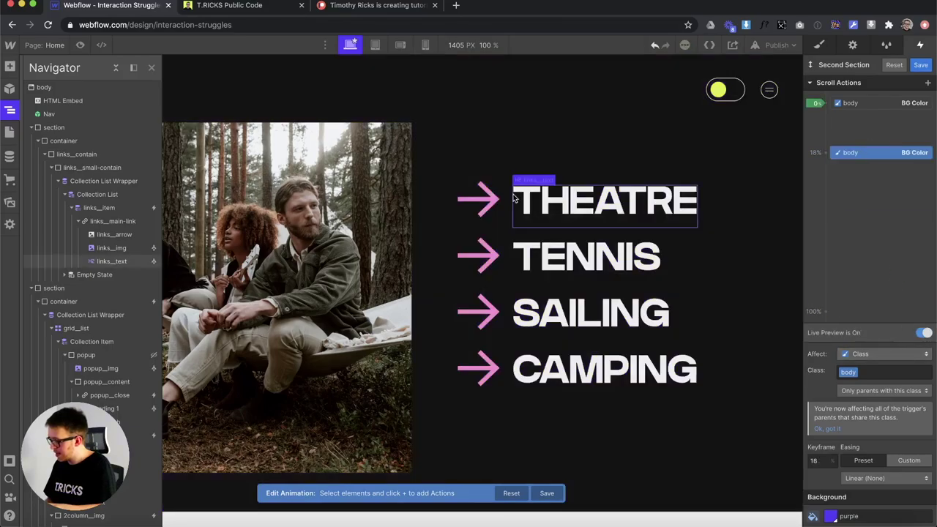
pyautogui.scroll(-1, 512, 197)
pyautogui.scroll(-5, 513, 196)
pyautogui.scroll(5, 513, 196)
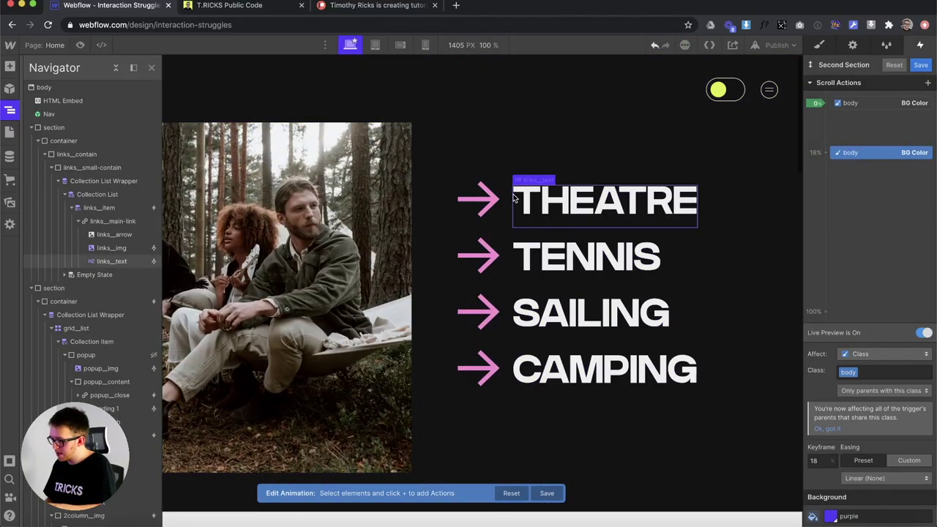
pyautogui.scroll(-3, 513, 196)
pyautogui.scroll(-4, 513, 194)
pyautogui.scroll(6, 513, 194)
pyautogui.scroll(-7, 513, 194)
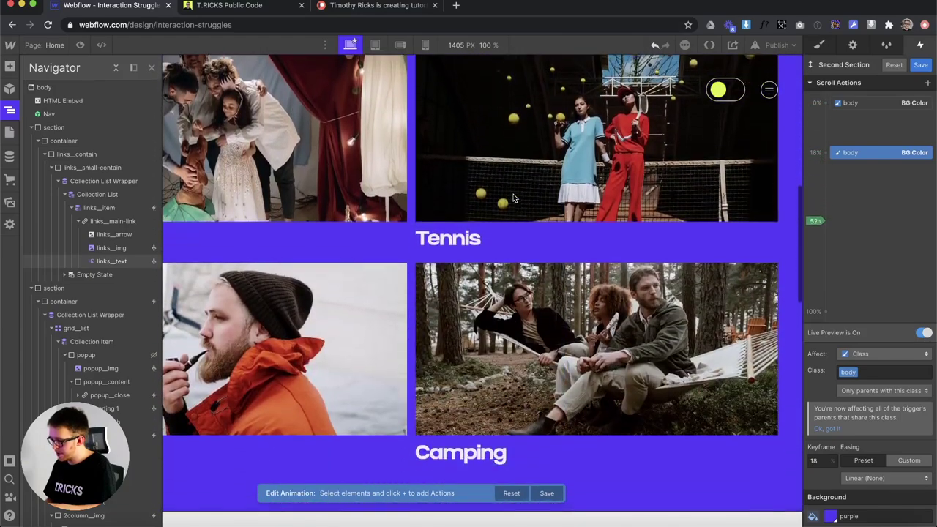
pyautogui.scroll(5, 513, 194)
pyautogui.scroll(3, 513, 196)
pyautogui.scroll(-6, 513, 194)
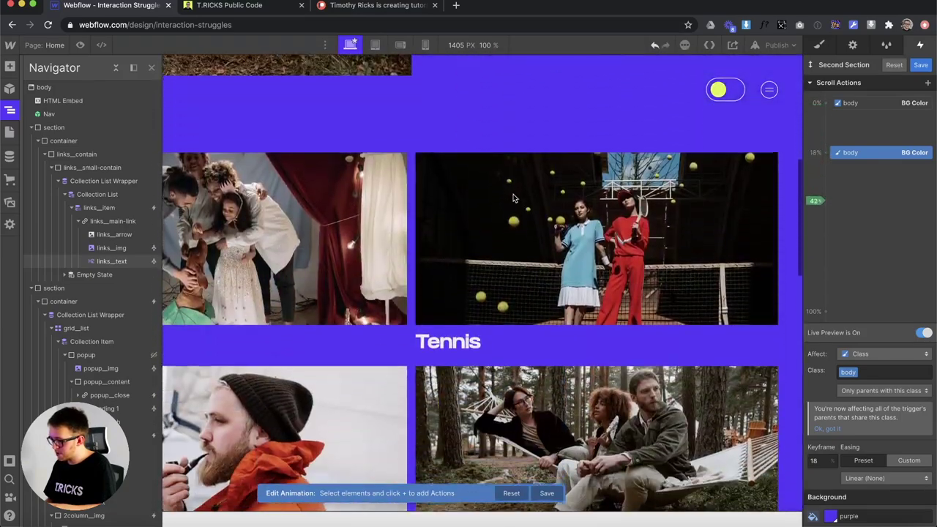
# Save the Second Section animation and preview how the page background behaves from the links section down to the Sailing section
pyautogui.click(920, 66)
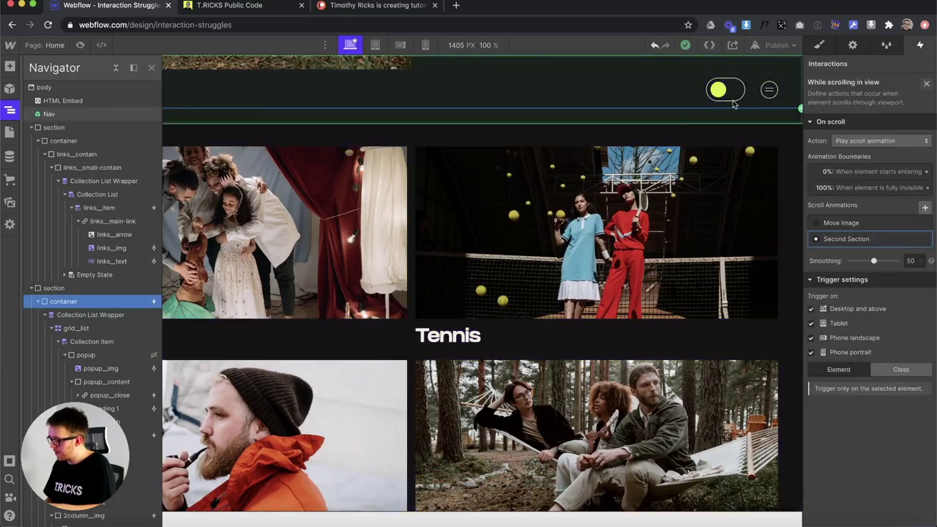
pyautogui.click(80, 45)
pyautogui.scroll(5, 361, 254)
pyautogui.scroll(-6, 360, 254)
pyautogui.scroll(-5, 360, 254)
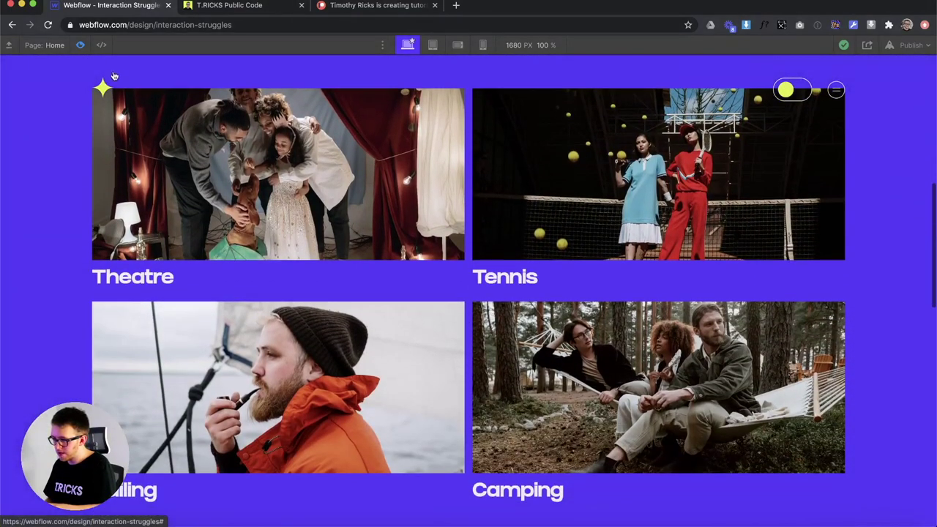
pyautogui.scroll(-3, 351, 312)
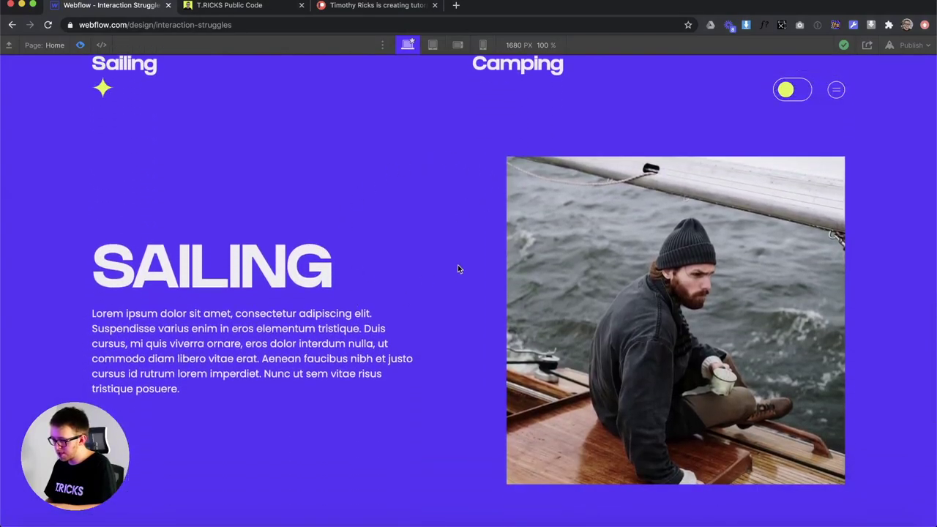
pyautogui.scroll(2, 458, 268)
pyautogui.scroll(6, 455, 327)
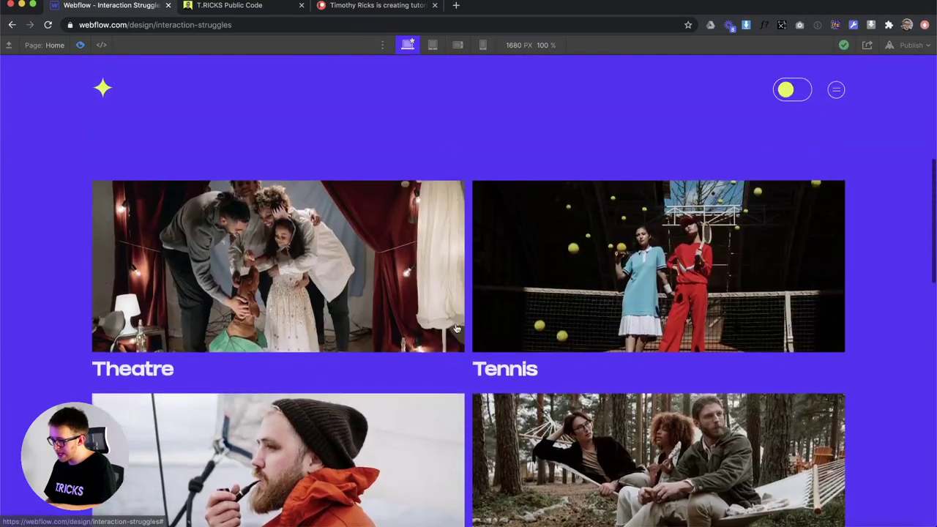
pyautogui.scroll(-5, 455, 328)
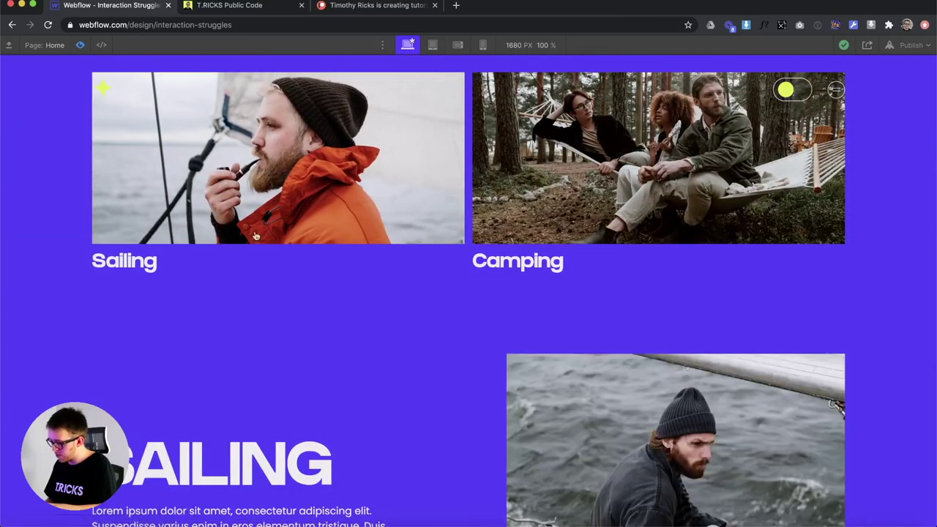
pyautogui.scroll(-2, 256, 236)
pyautogui.click(81, 46)
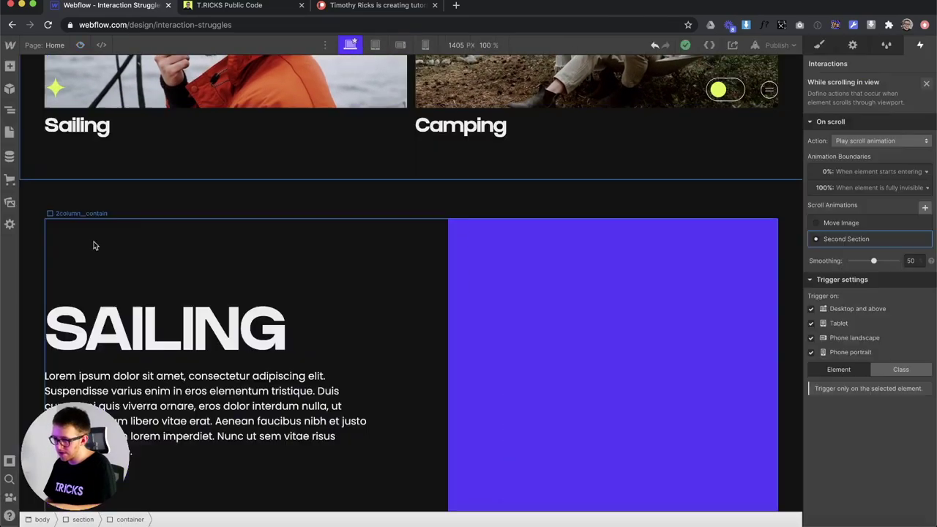
# Give the Sailing section's container a While scrolling in view trigger with the Play scroll animation action
pyautogui.click(502, 196)
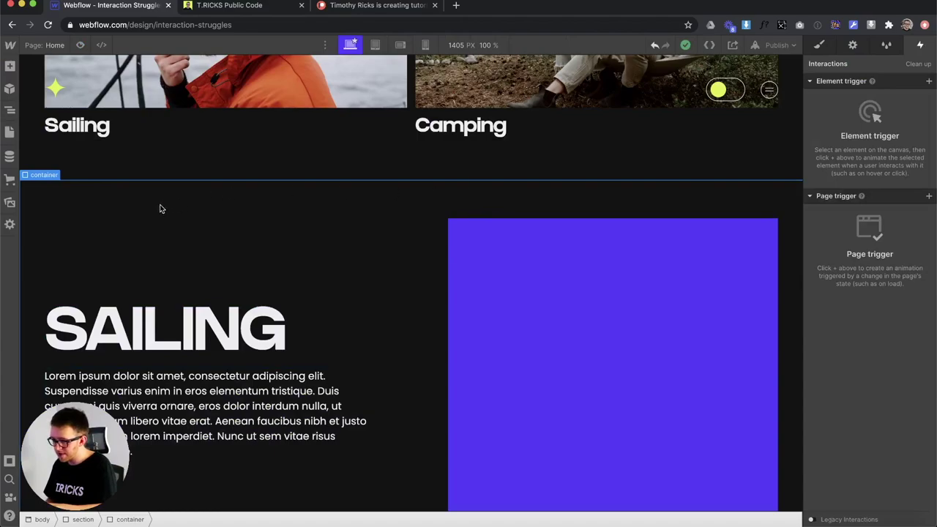
pyautogui.click(928, 83)
pyautogui.click(849, 153)
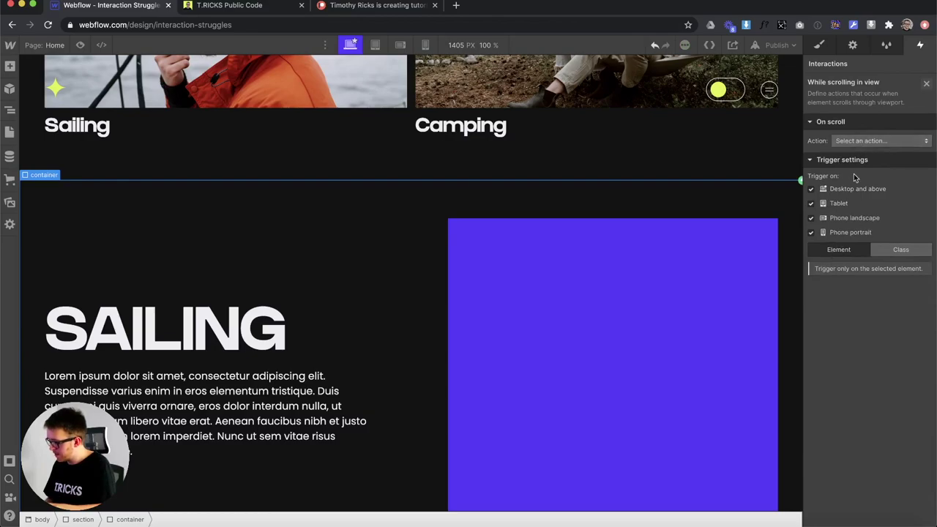
pyautogui.click(858, 141)
pyautogui.click(857, 165)
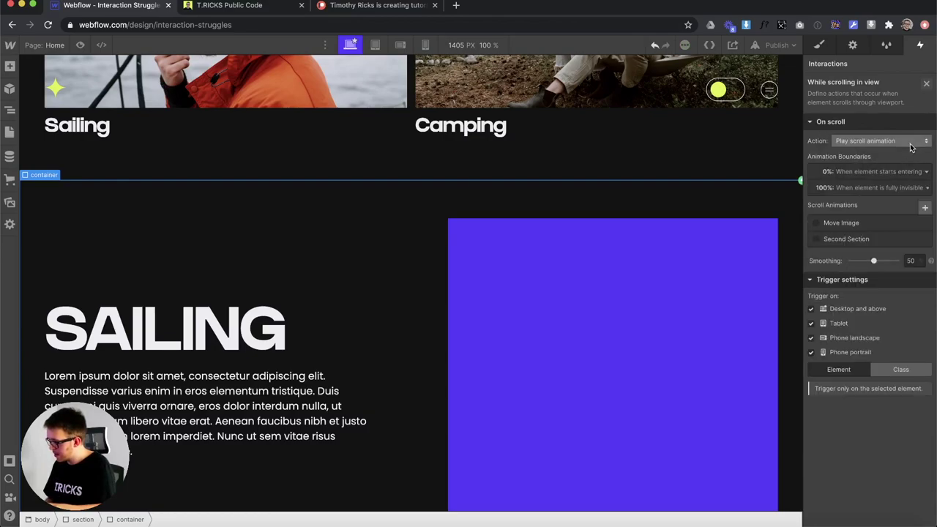
# Create a new scroll animation named Third Section for the container's trigger
pyautogui.click(923, 208)
pyautogui.write('Tri')
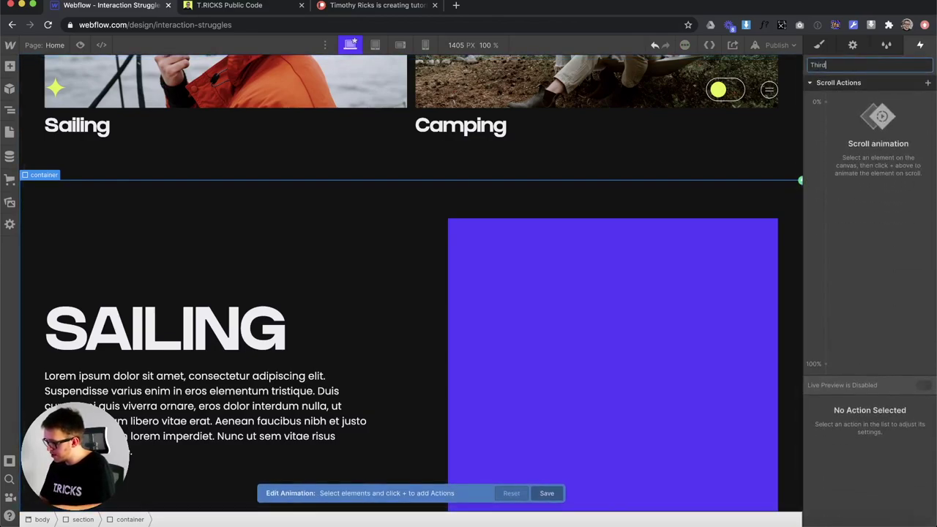
pyautogui.write('rd Section')
pyautogui.press('Return')
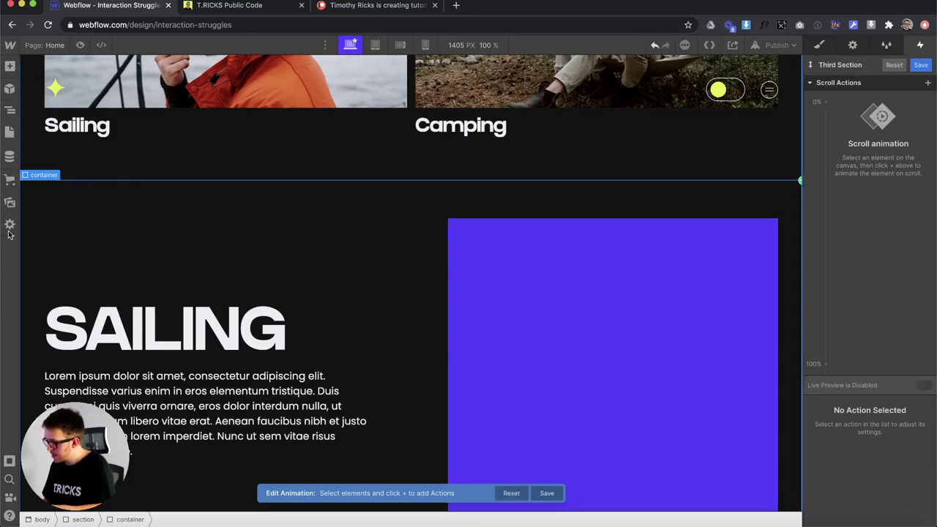
# Add a BG Color scroll action for the body and set its 0% keyframe to the purple swatch
pyautogui.click(10, 112)
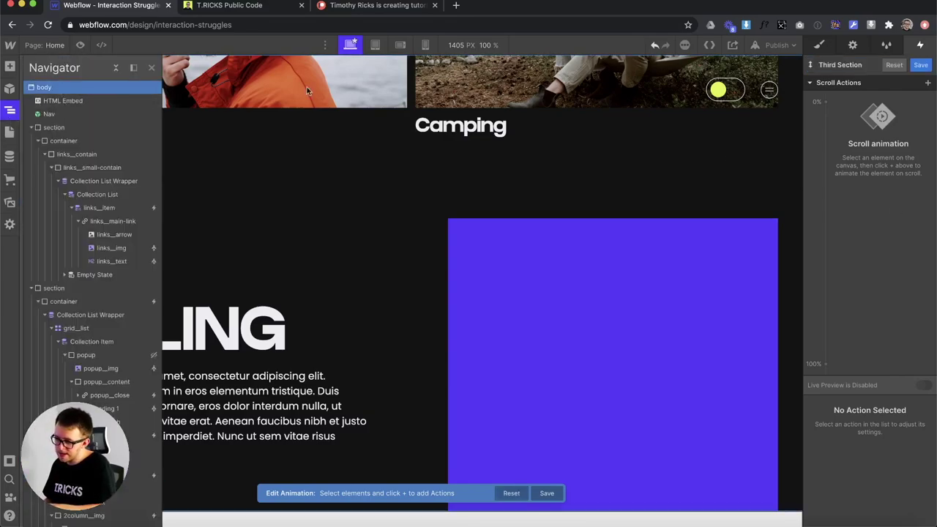
pyautogui.click(825, 102)
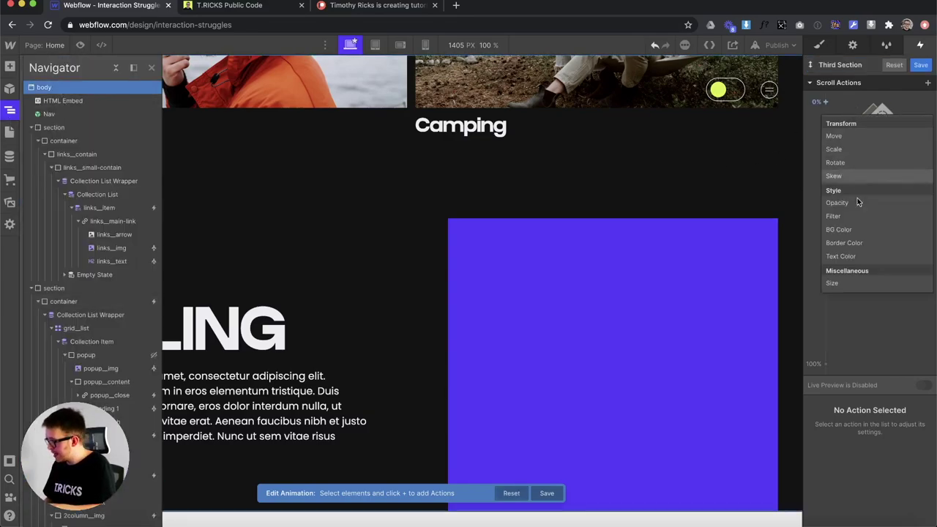
pyautogui.click(849, 234)
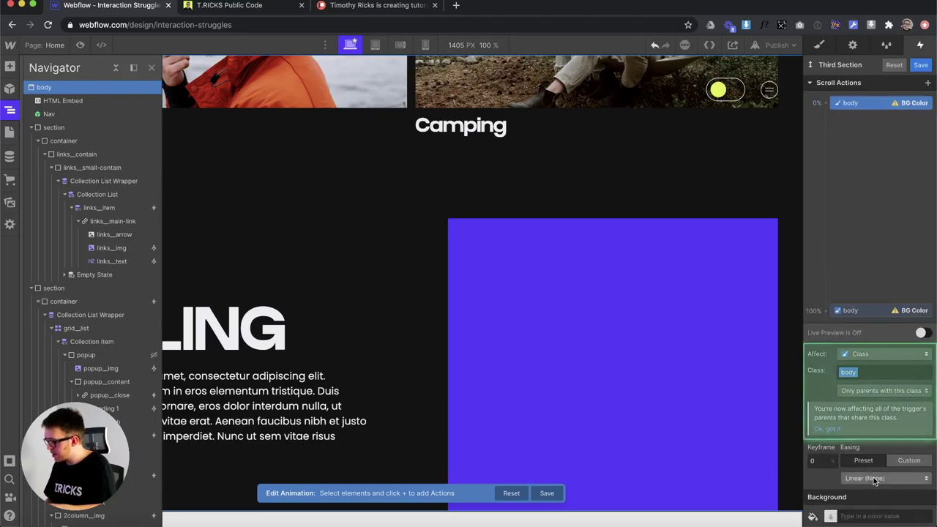
pyautogui.click(832, 516)
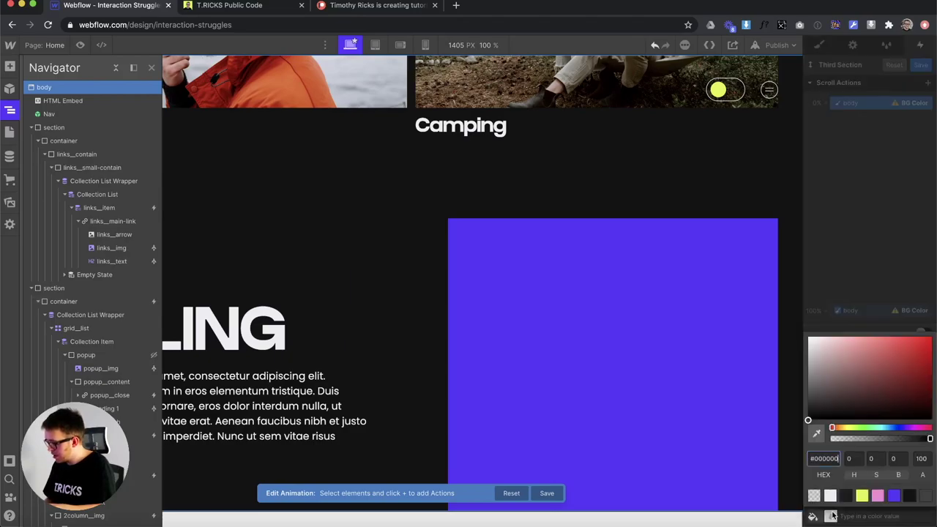
pyautogui.click(895, 497)
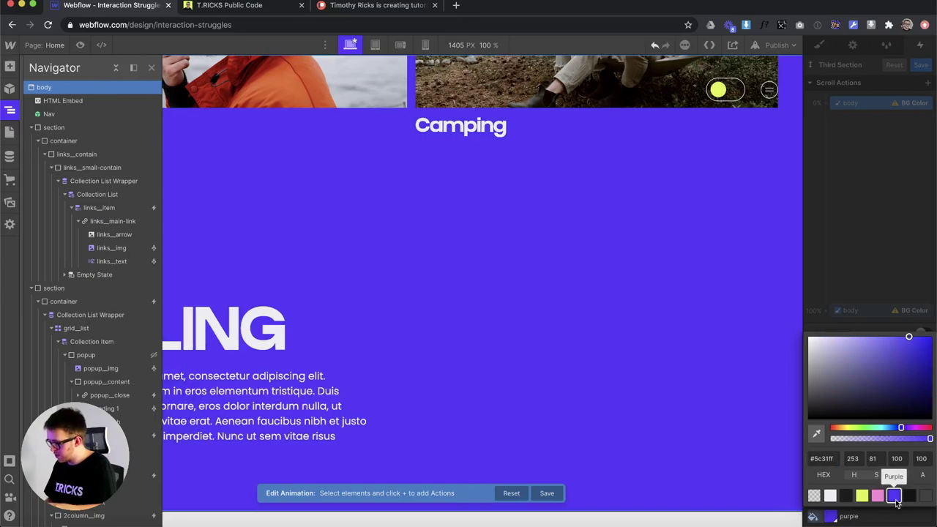
pyautogui.click(879, 248)
# Set the body's 100% BG Color keyframe to the black swatch and move it to 18% on the scroll timeline
pyautogui.click(867, 311)
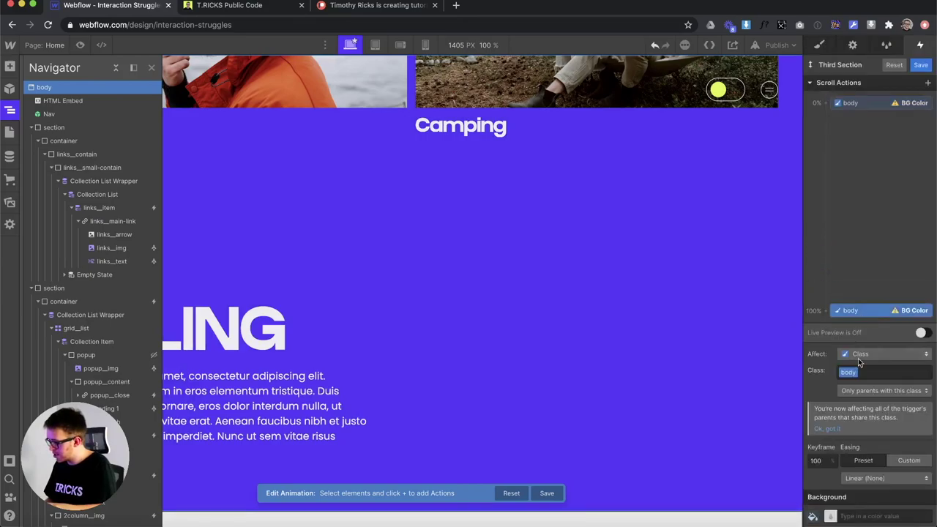
pyautogui.click(832, 516)
pyautogui.click(910, 496)
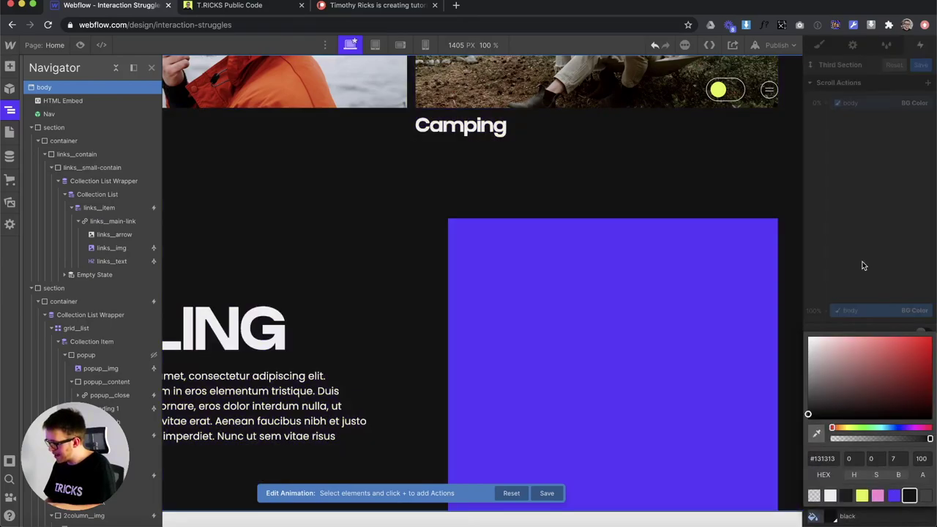
pyautogui.click(863, 265)
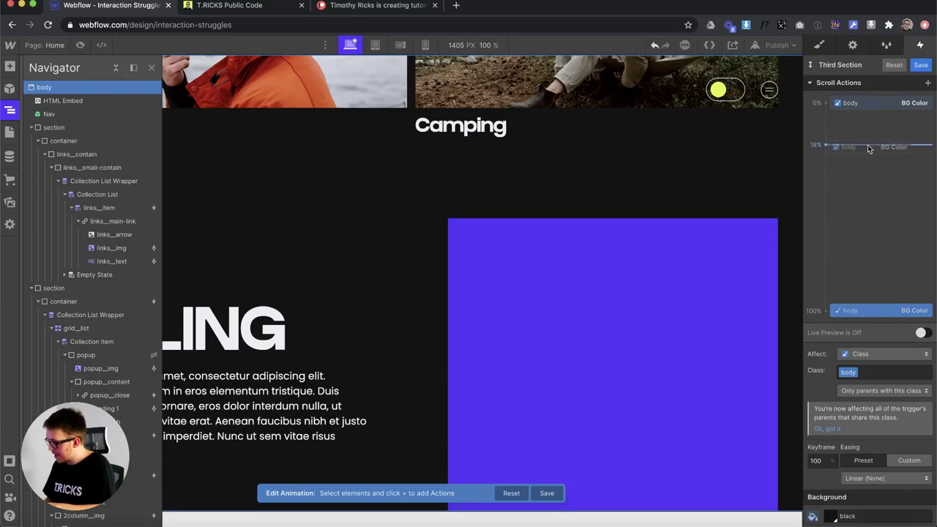
pyautogui.click(868, 148)
# Check the body's purple-to-black change around the Sailing section in live preview, and save the Third Section animation
pyautogui.click(921, 333)
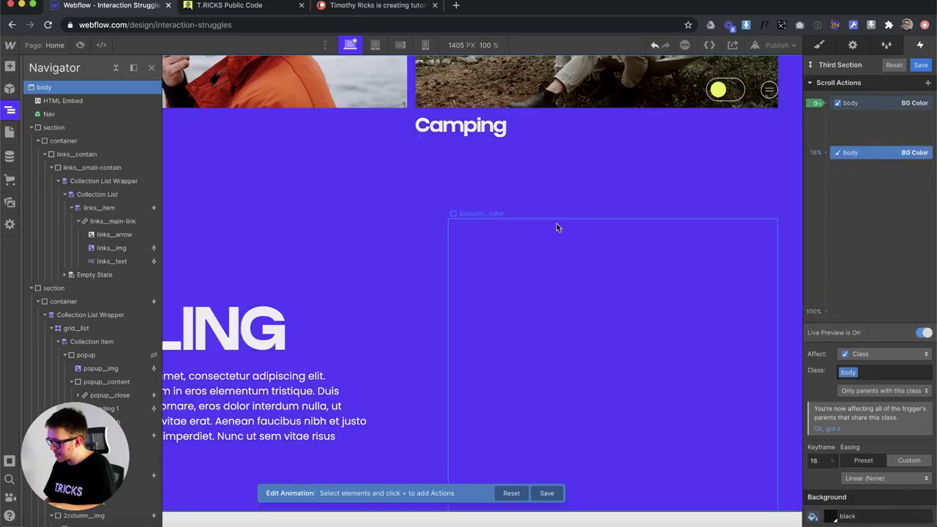
pyautogui.scroll(4, 556, 223)
pyautogui.scroll(-6, 556, 223)
pyautogui.scroll(5, 556, 223)
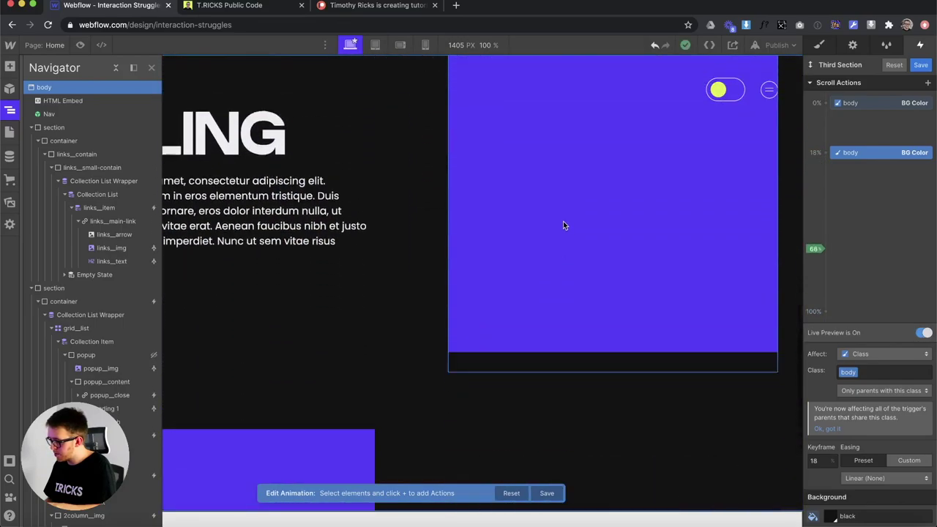
pyautogui.scroll(-5, 562, 224)
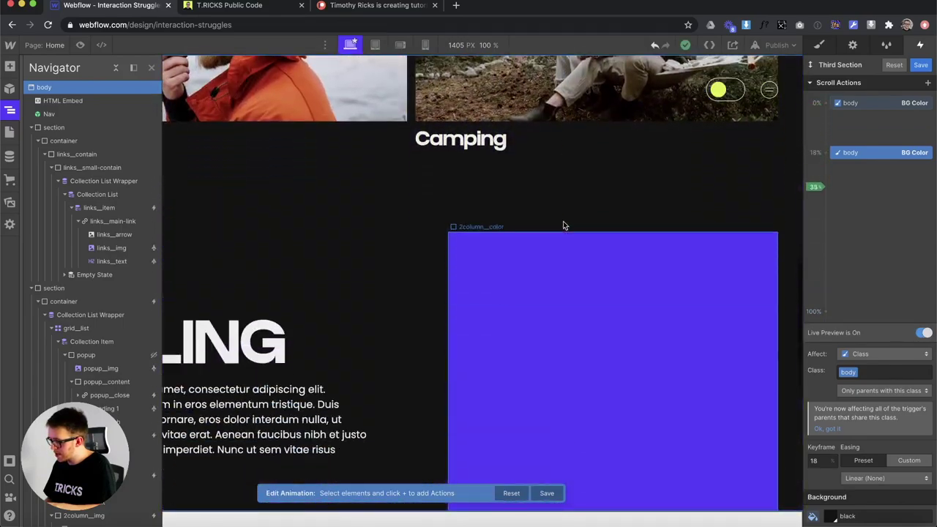
pyautogui.click(928, 66)
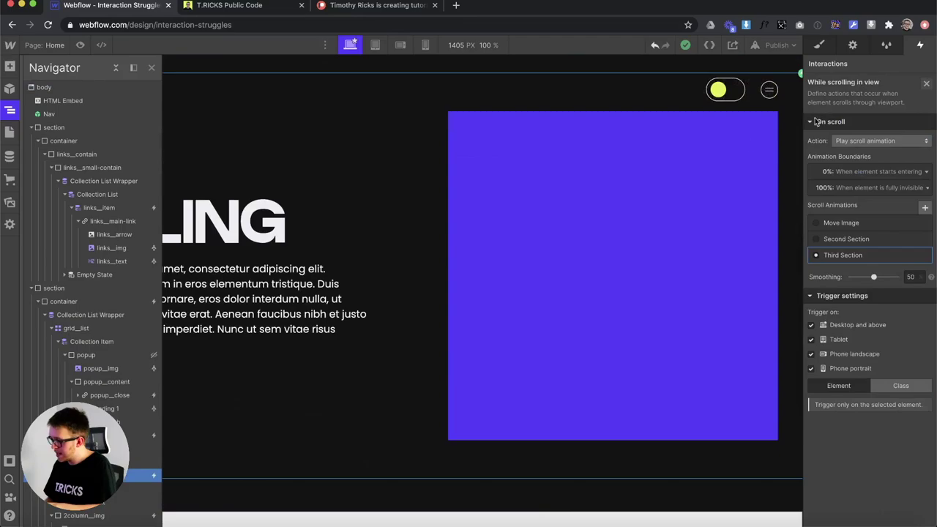
pyautogui.click(925, 84)
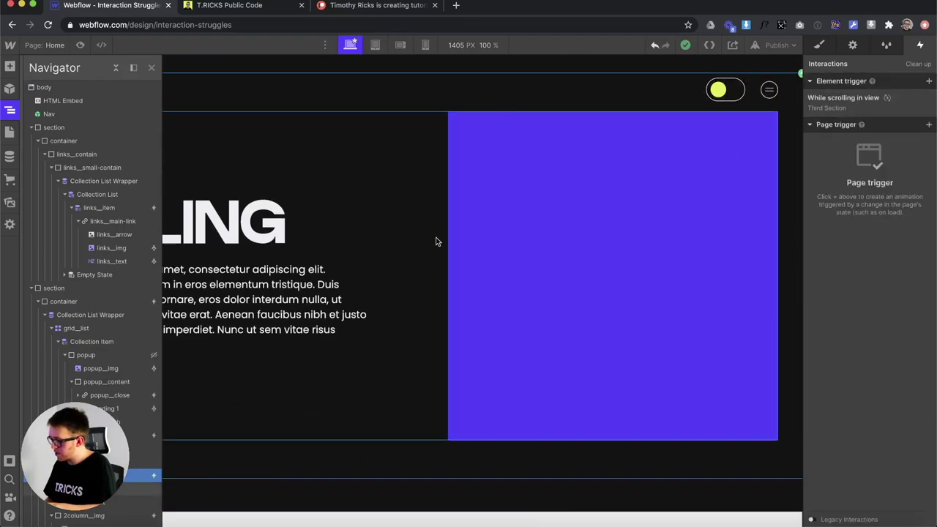
# Preview the page from the top and examine the background color of the links section, image grid and sections below
pyautogui.click(10, 110)
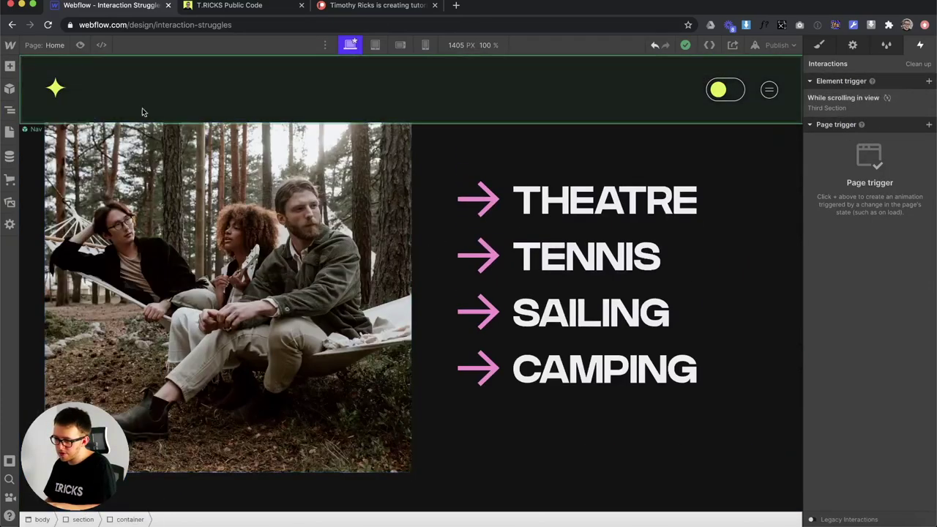
pyautogui.click(81, 44)
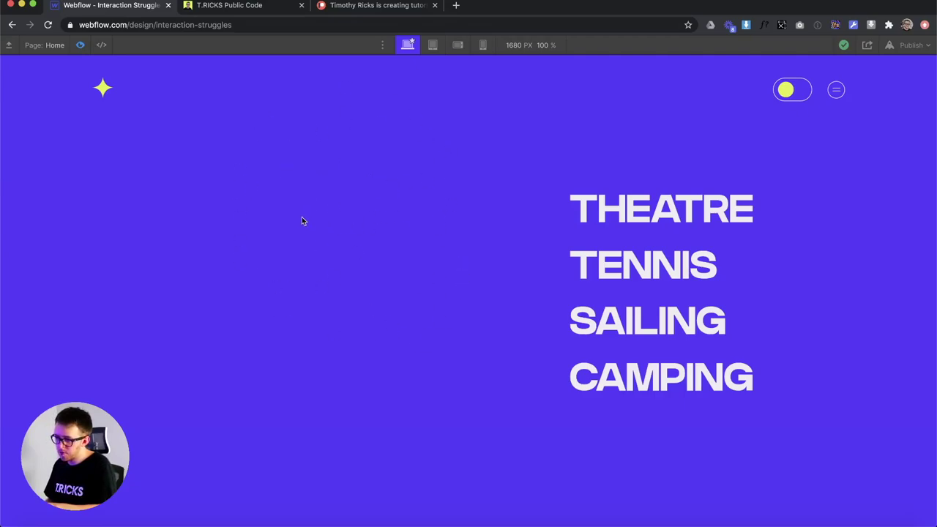
pyautogui.scroll(-10, 302, 218)
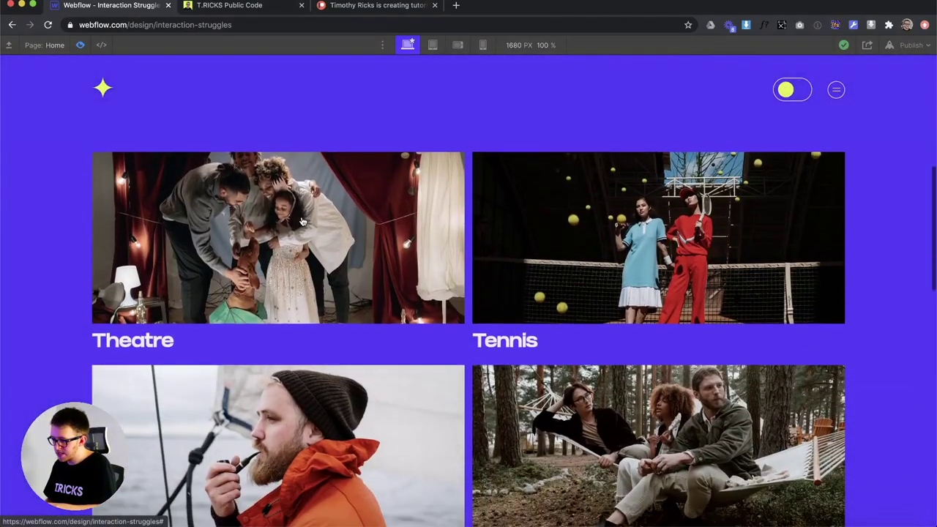
pyautogui.click(79, 44)
pyautogui.scroll(-6, 257, 352)
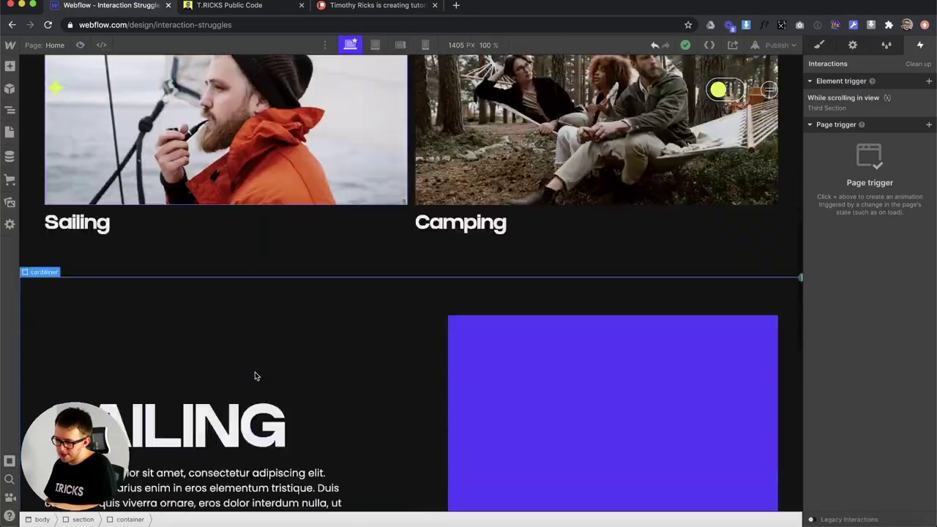
pyautogui.scroll(-6, 210, 247)
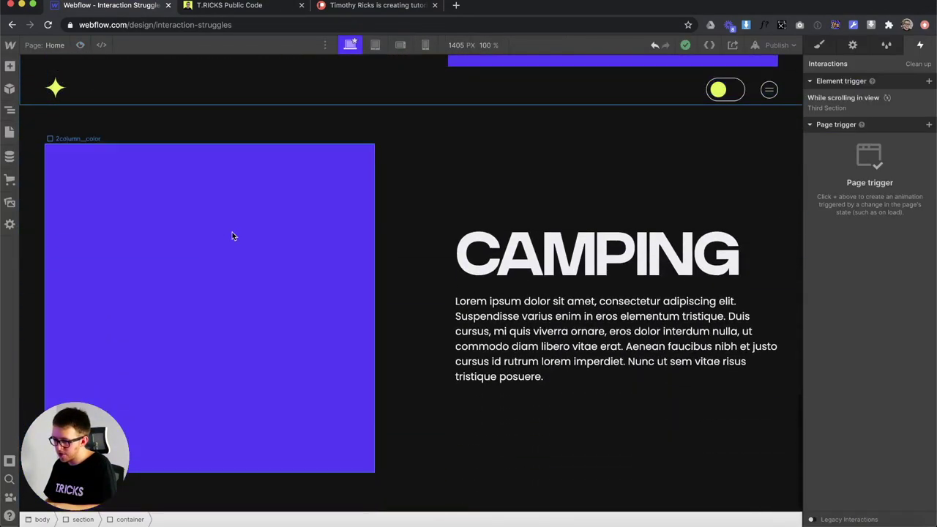
pyautogui.scroll(15, 441, 210)
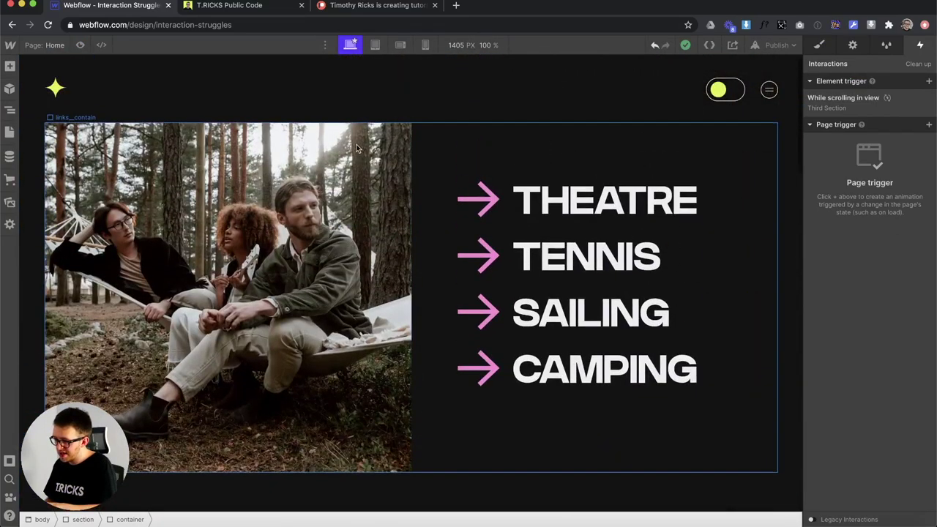
# Give the first section's container a While scrolling in view trigger with a new scroll animation named First Section, and open it for editing
pyautogui.click(75, 95)
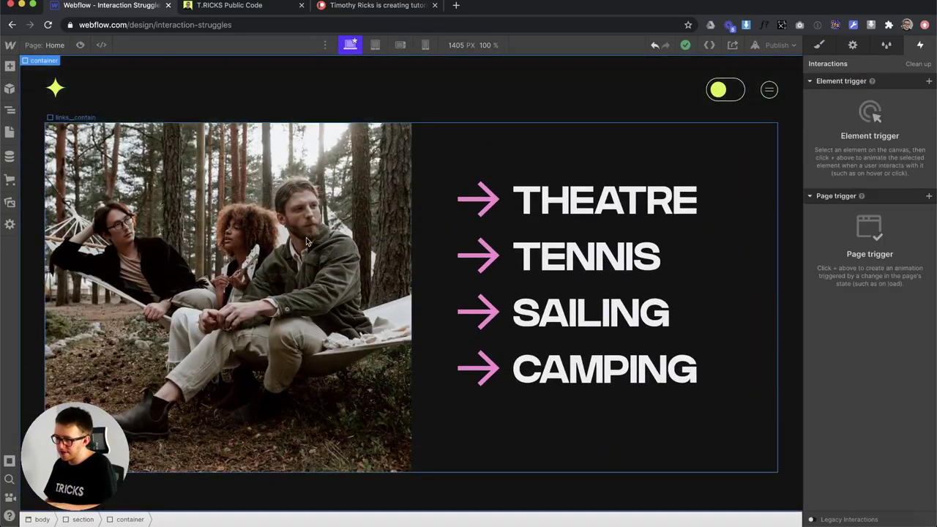
pyautogui.click(927, 82)
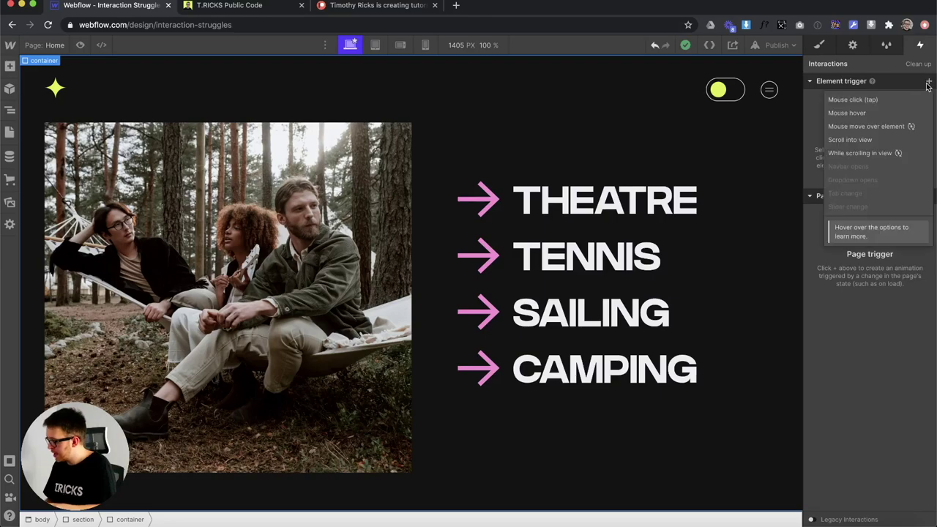
pyautogui.click(852, 155)
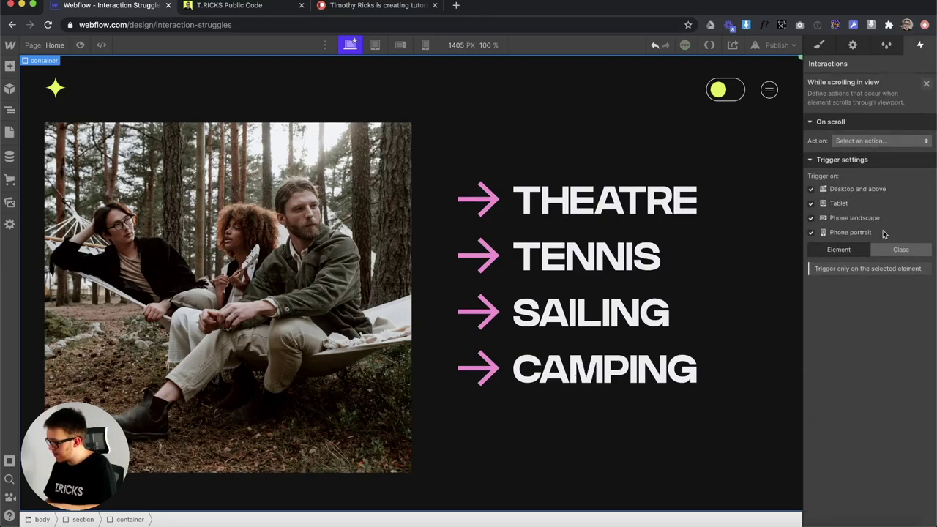
pyautogui.click(884, 140)
pyautogui.click(907, 163)
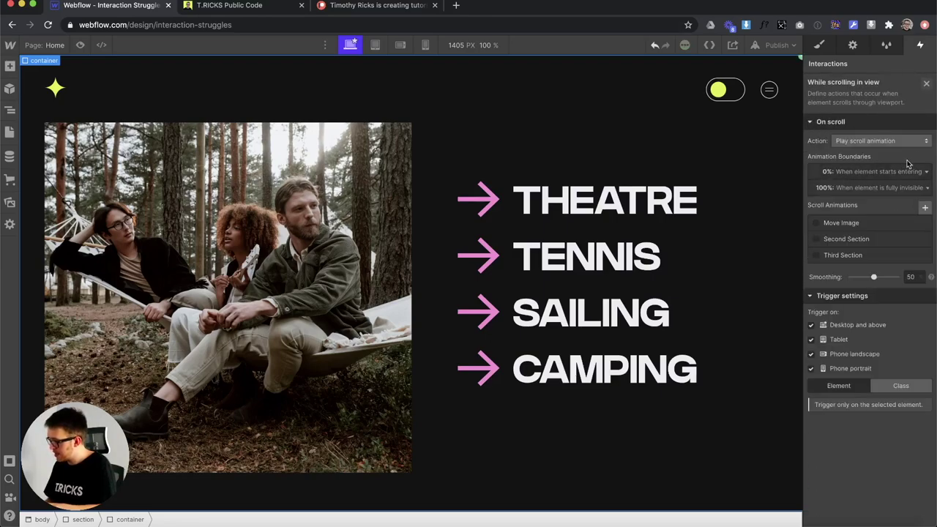
pyautogui.click(924, 208)
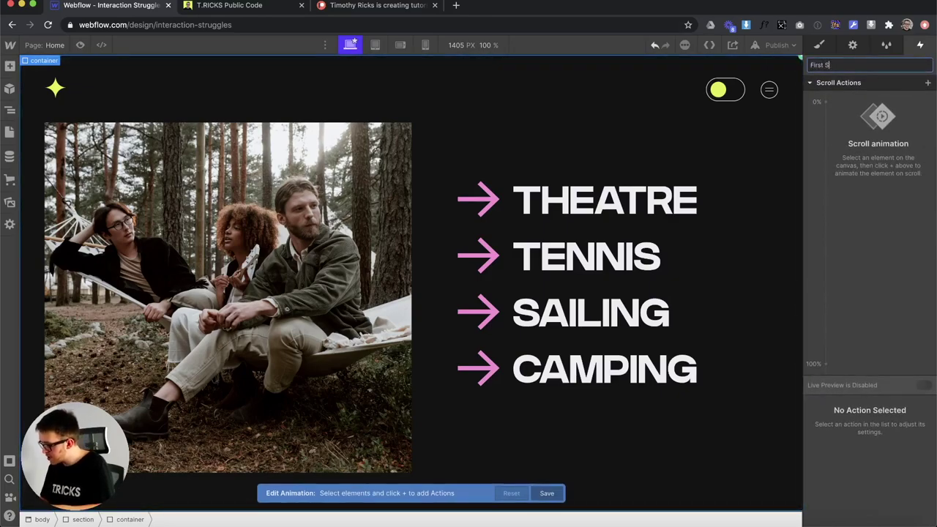
pyautogui.press('Return')
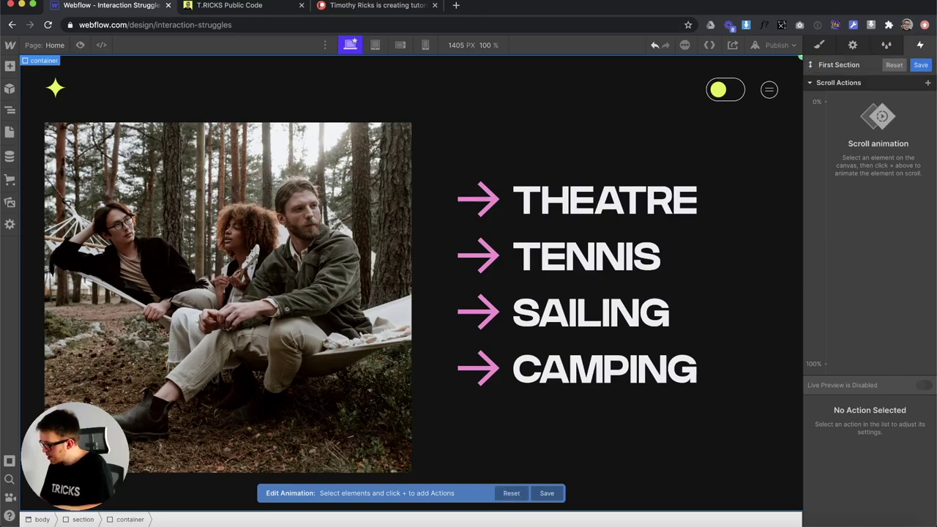
pyautogui.click(920, 64)
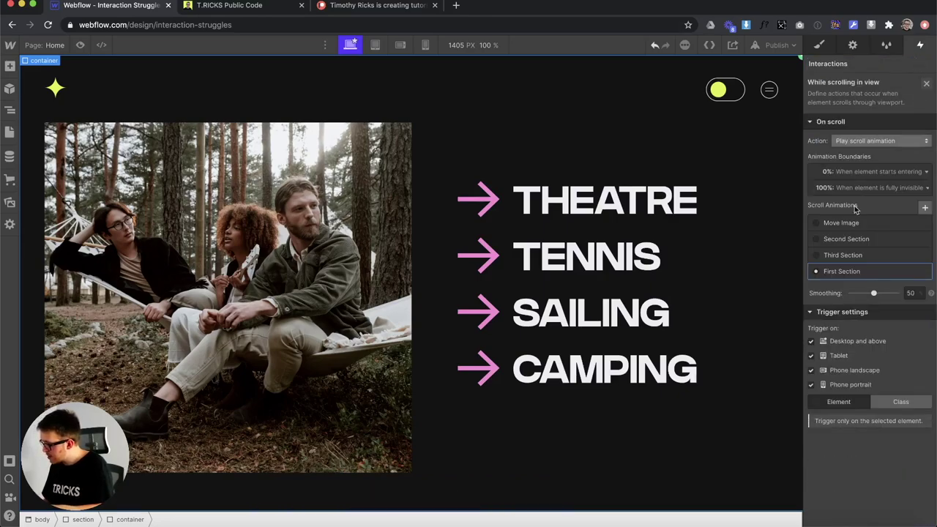
pyautogui.click(863, 274)
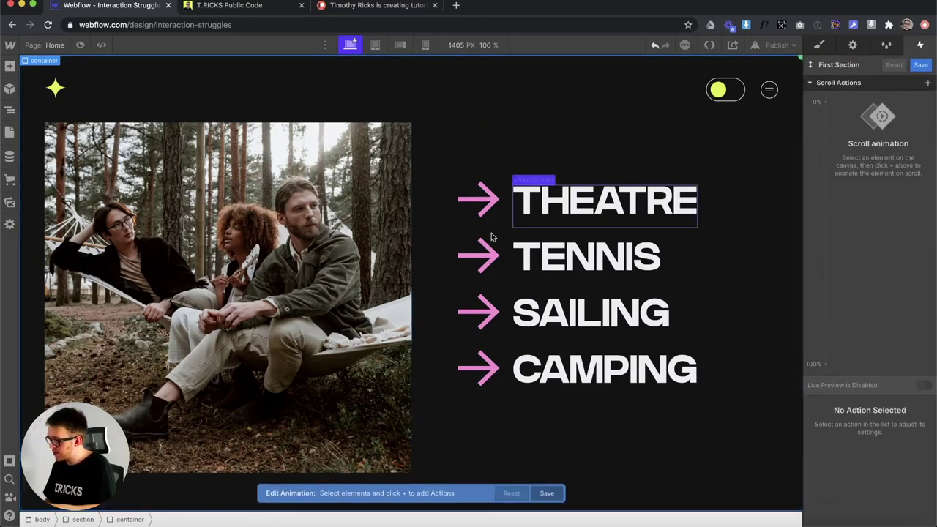
pyautogui.scroll(-3, 586, 183)
pyautogui.scroll(3, 695, 161)
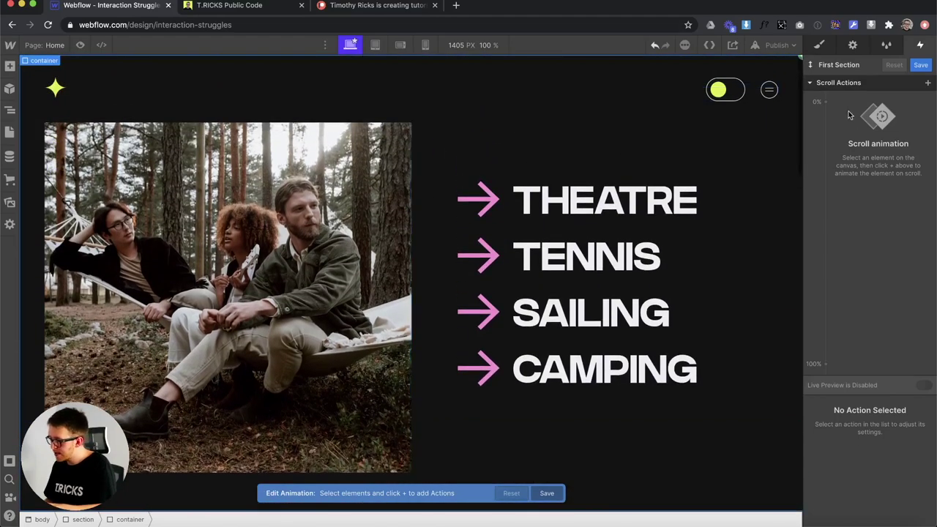
pyautogui.click(826, 103)
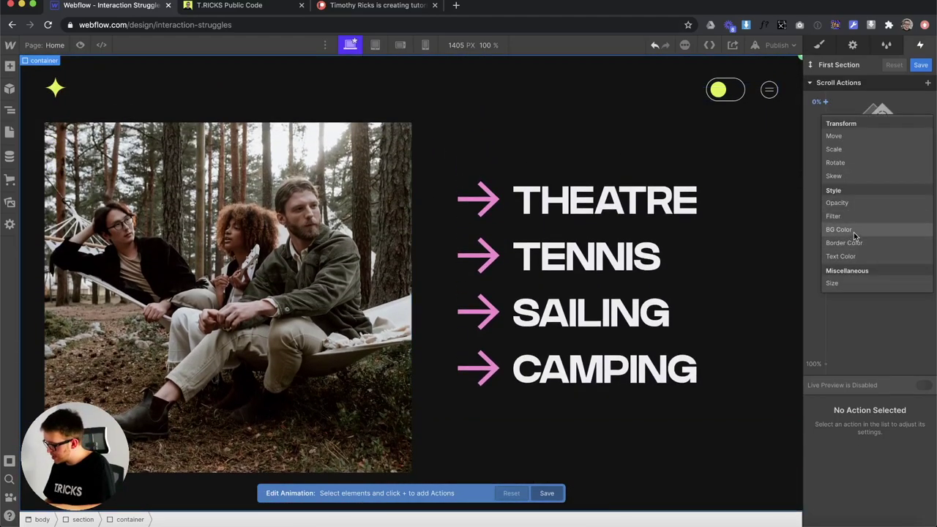
pyautogui.click(854, 233)
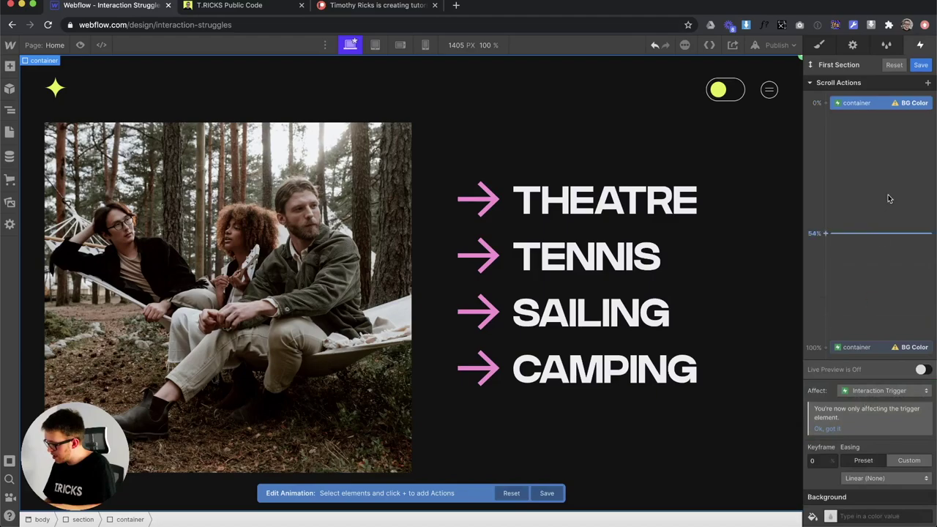
pyautogui.press('Delete')
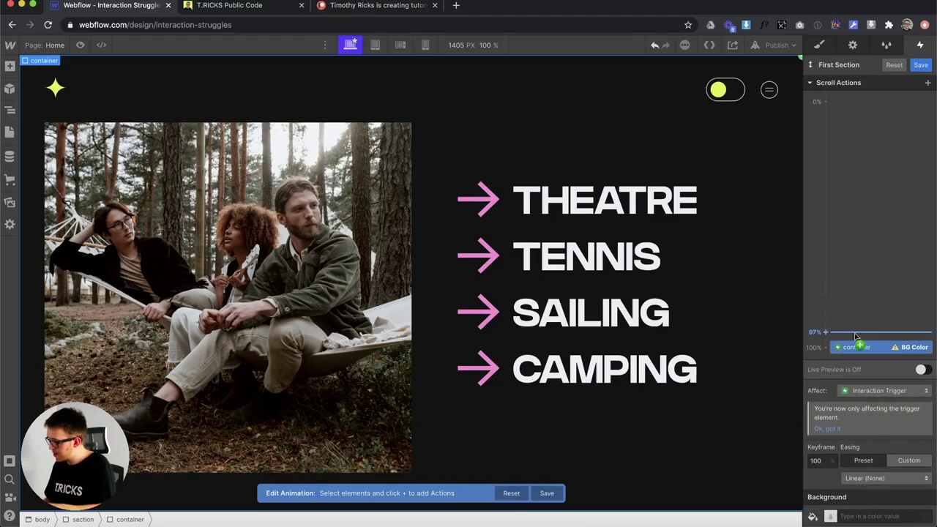
pyautogui.press('Delete')
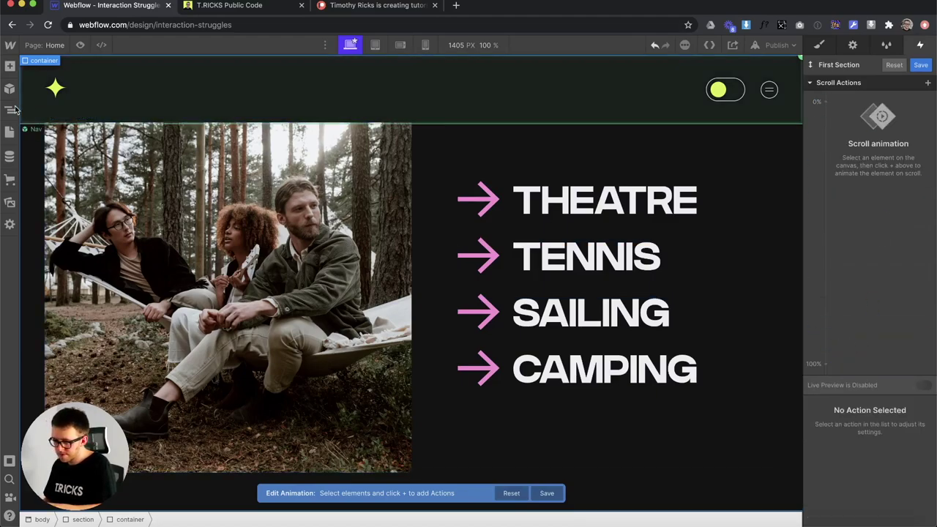
# Add a BG Color scroll action for the body and set its 0% keyframe to the black swatch
pyautogui.click(9, 110)
pyautogui.click(44, 87)
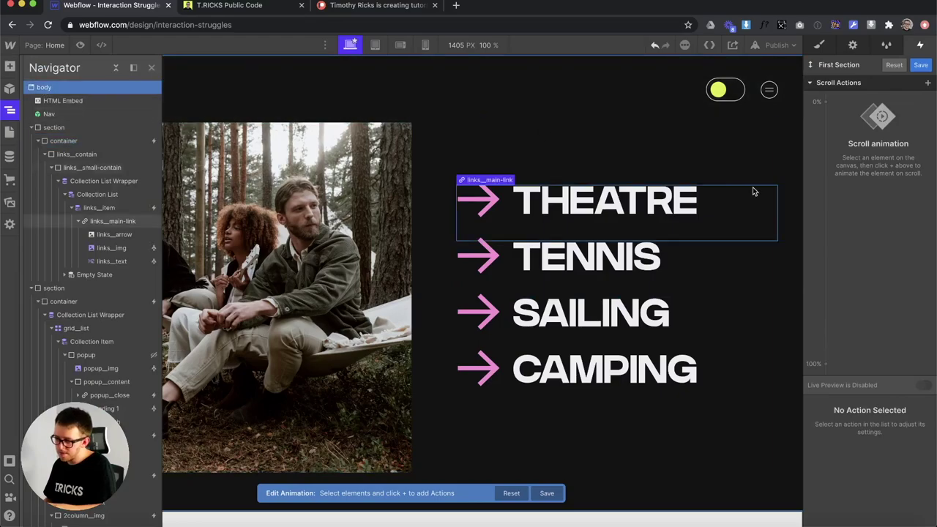
pyautogui.click(838, 101)
pyautogui.click(839, 229)
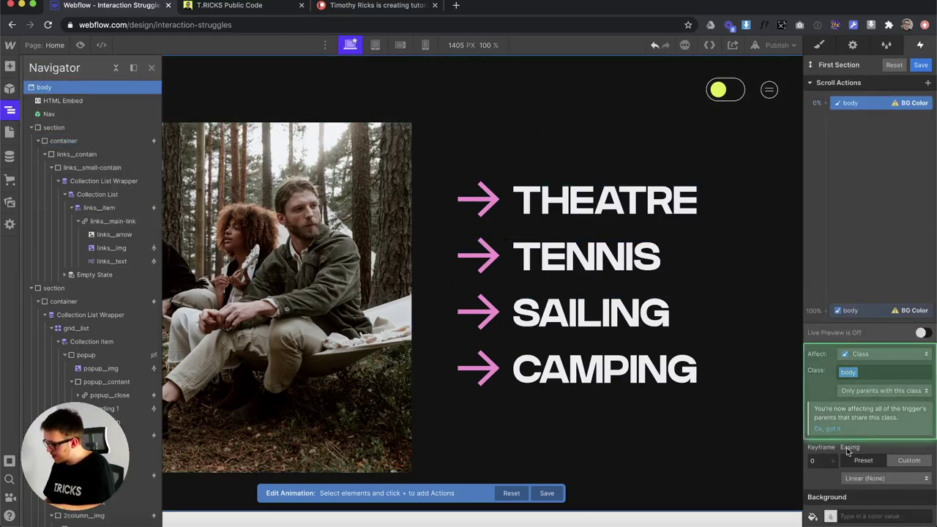
pyautogui.click(877, 505)
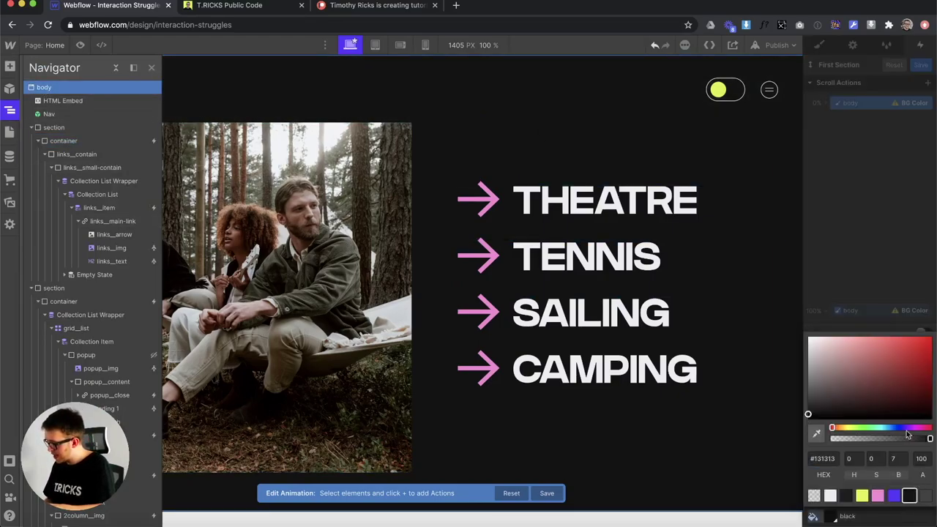
pyautogui.click(869, 215)
# Set the body's 100% BG Color keyframe to the black swatch and hide the element tree
pyautogui.click(867, 310)
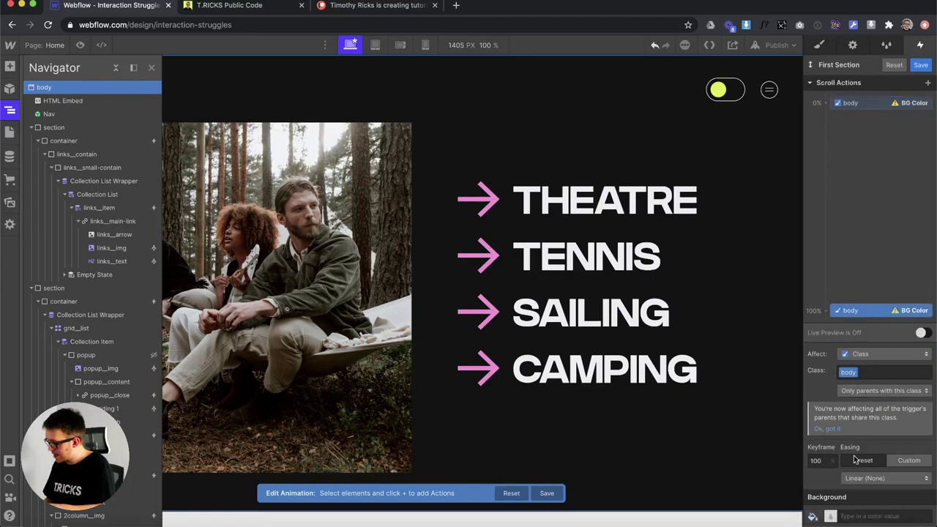
pyautogui.click(830, 517)
pyautogui.click(910, 496)
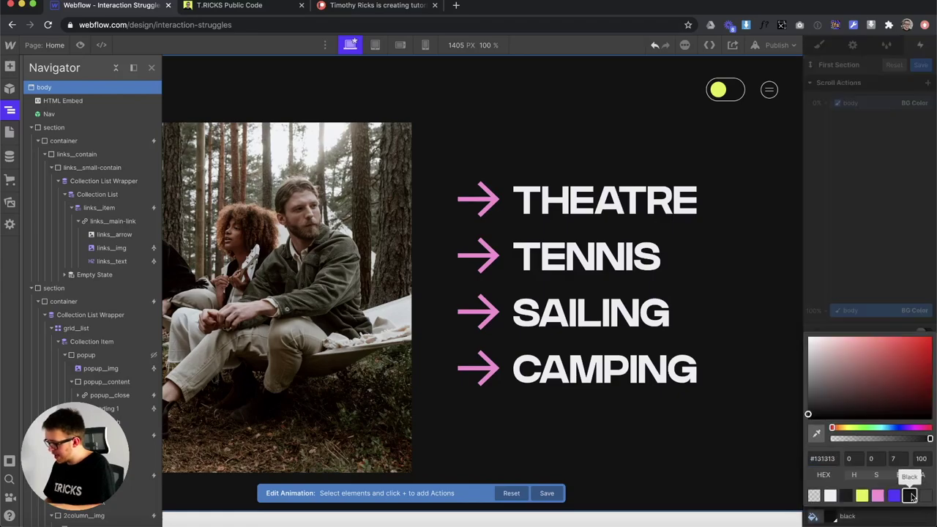
pyautogui.click(851, 202)
pyautogui.click(9, 110)
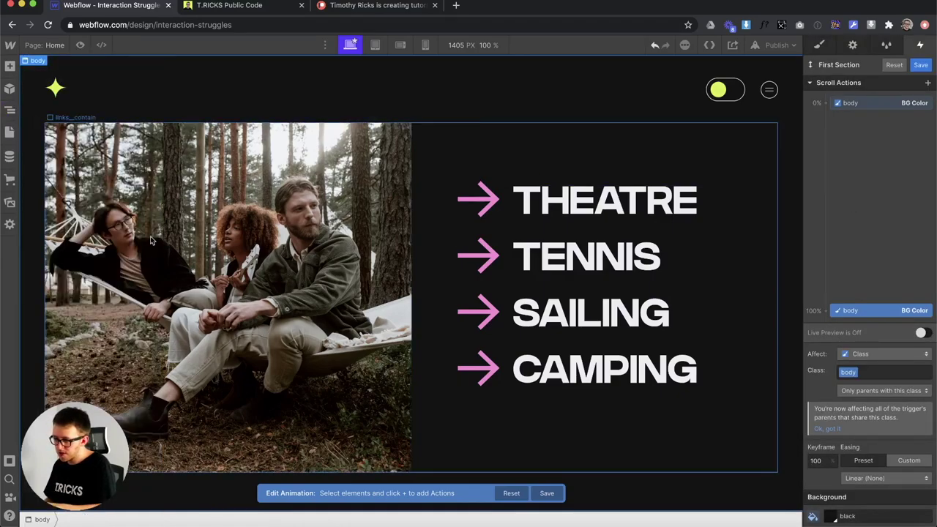
# Move the body's two BG Color keyframes to 55% and 56% on the scroll timeline, and save the First Section animation
pyautogui.click(925, 334)
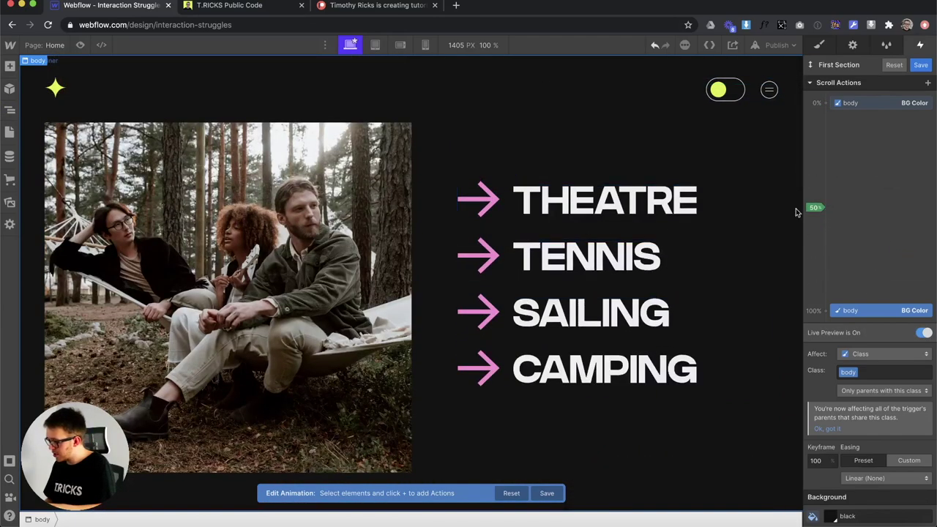
pyautogui.moveTo(852, 103); pyautogui.dragTo(849, 230)
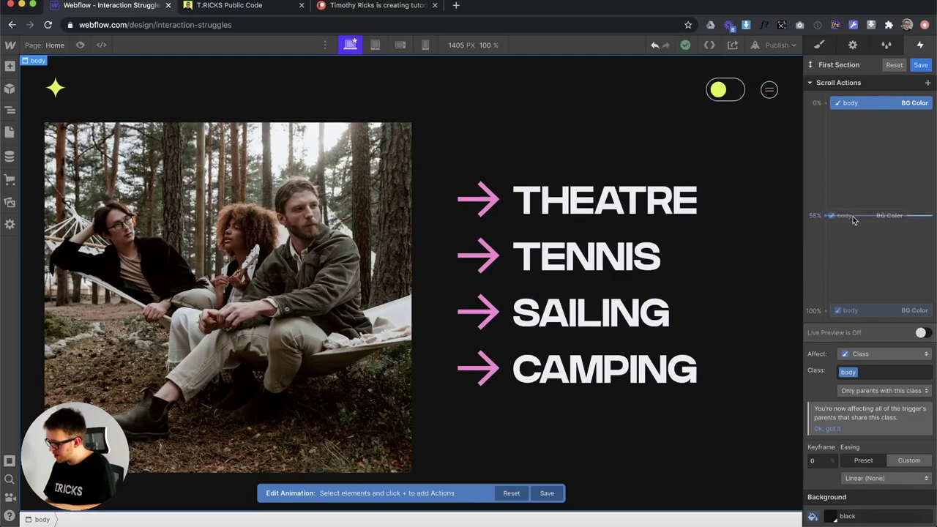
pyautogui.moveTo(853, 220); pyautogui.dragTo(855, 223)
pyautogui.moveTo(849, 311); pyautogui.dragTo(855, 226)
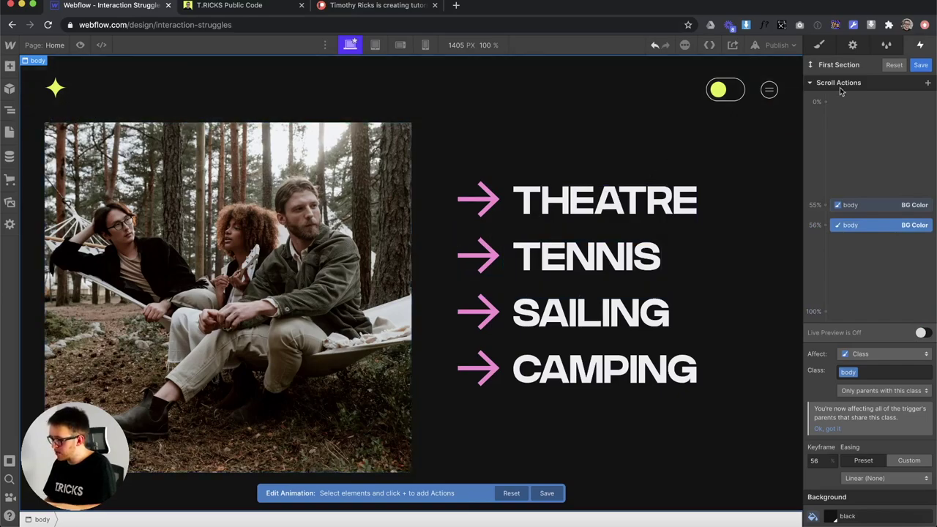
pyautogui.click(920, 65)
pyautogui.click(925, 86)
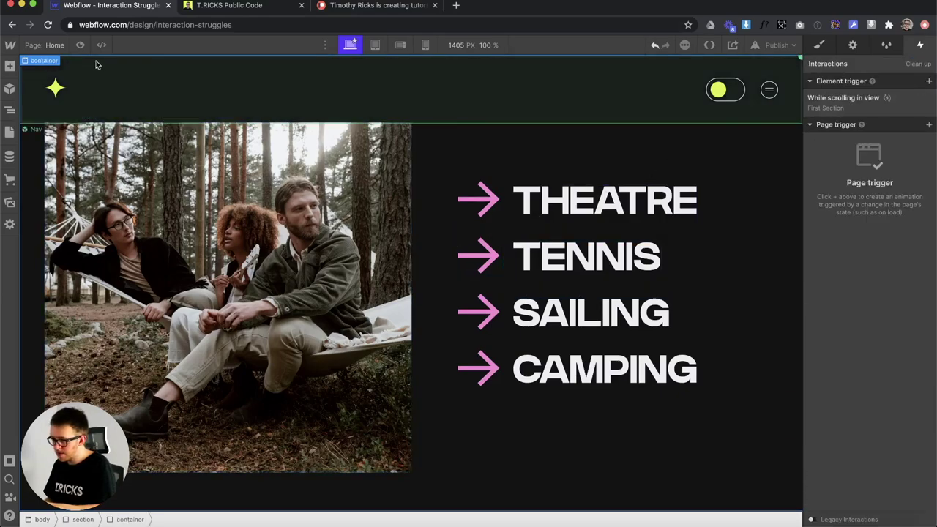
# Preview the page and examine how the background color changes between the links section, image grid and Sailing section in both scroll directions
pyautogui.click(78, 46)
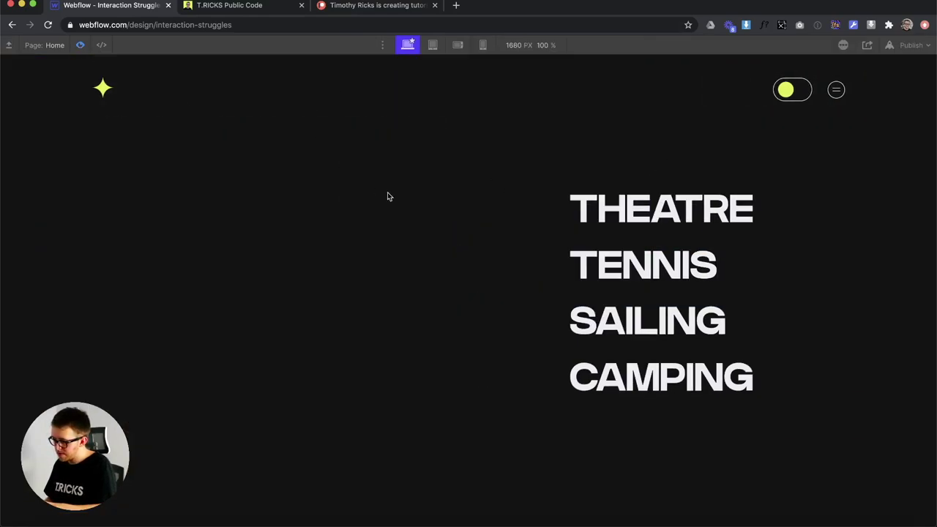
pyautogui.scroll(-5, 388, 196)
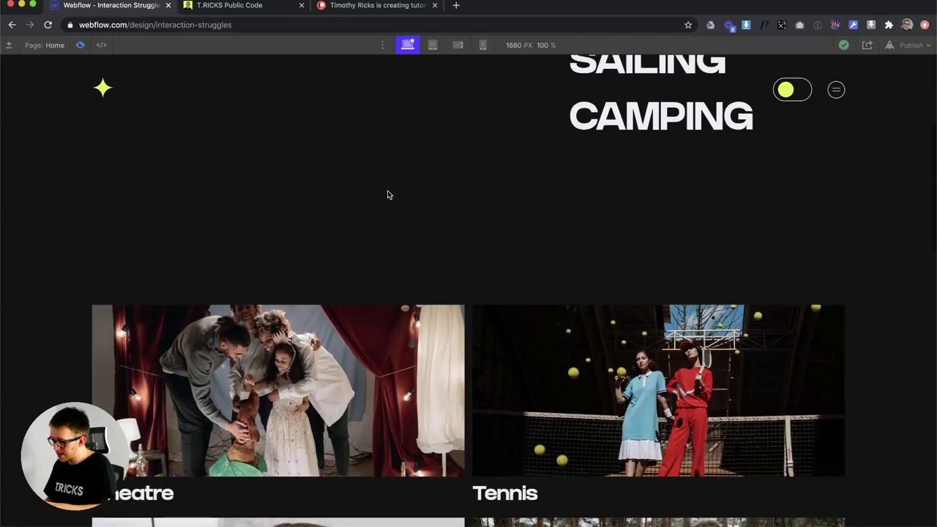
pyautogui.scroll(-8, 388, 195)
pyautogui.scroll(6, 389, 195)
pyautogui.scroll(-4, 388, 196)
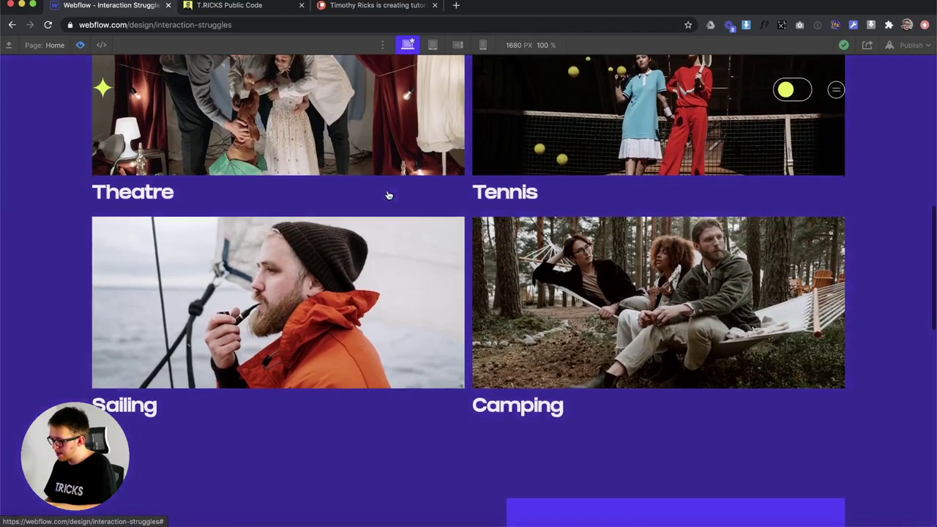
pyautogui.scroll(-7, 389, 194)
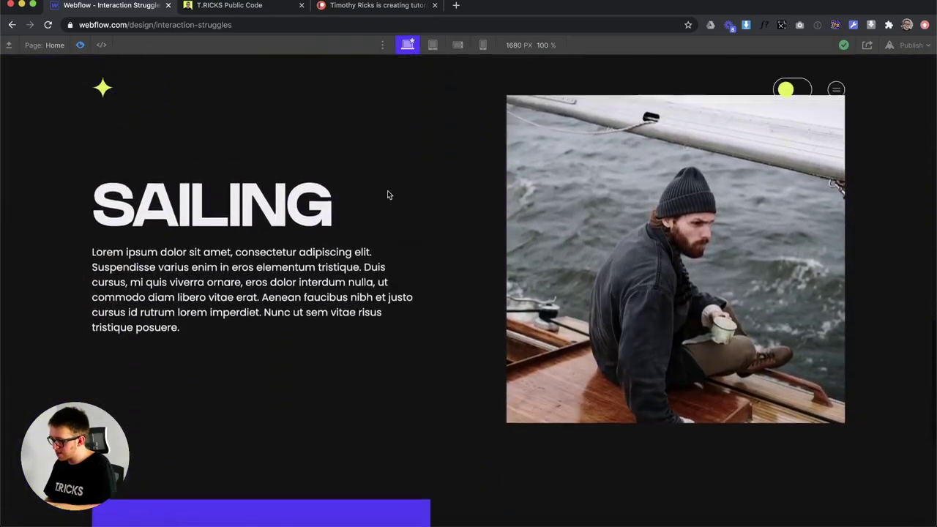
pyautogui.scroll(12, 388, 195)
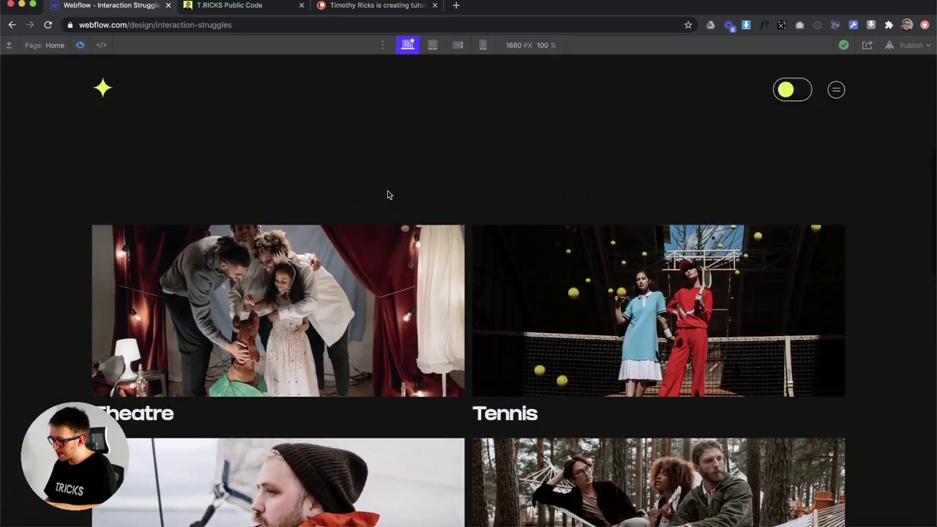
pyautogui.scroll(4, 387, 194)
pyautogui.scroll(-8, 388, 194)
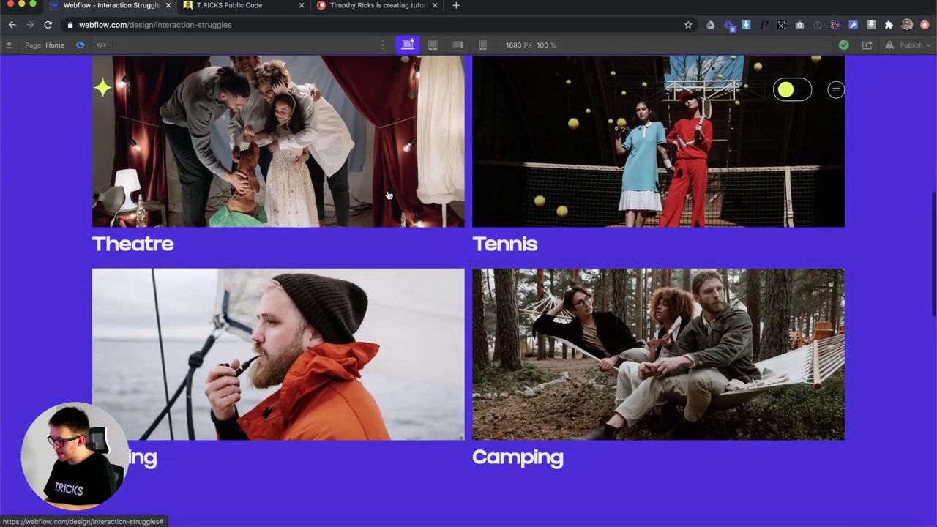
pyautogui.rightClick(81, 47)
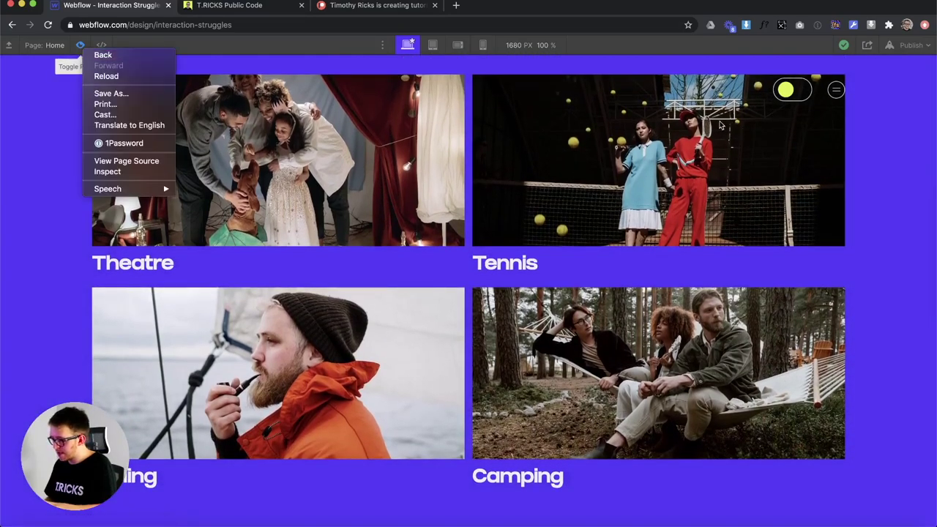
pyautogui.click(64, 74)
pyautogui.click(80, 46)
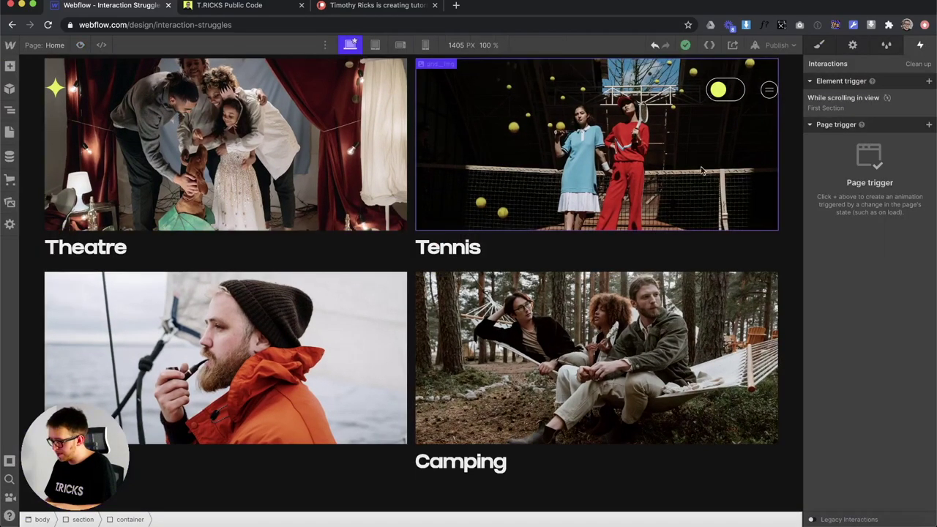
# Move the First Section animation's body BG Color keyframes to 50% and 51%, and save the animation
pyautogui.click(839, 103)
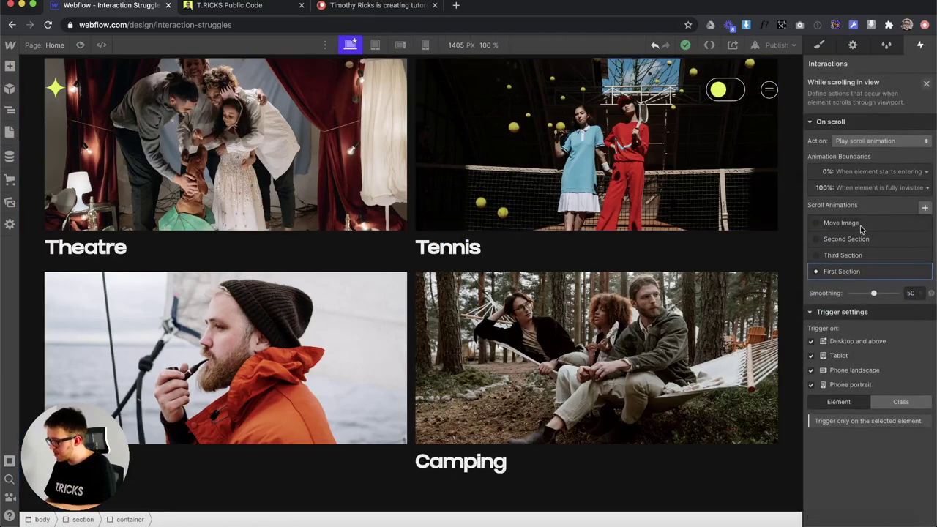
pyautogui.click(848, 274)
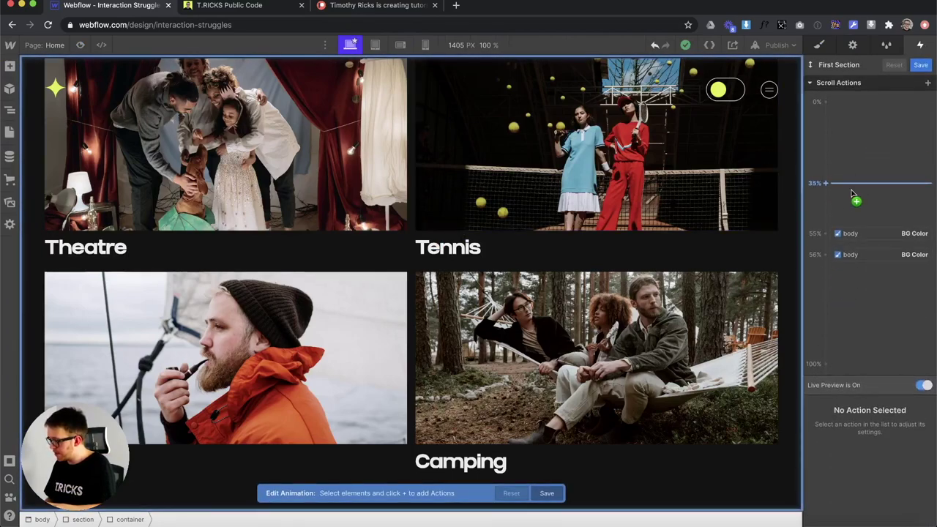
pyautogui.click(849, 233)
pyautogui.moveTo(845, 206); pyautogui.dragTo(848, 195)
pyautogui.click(853, 225)
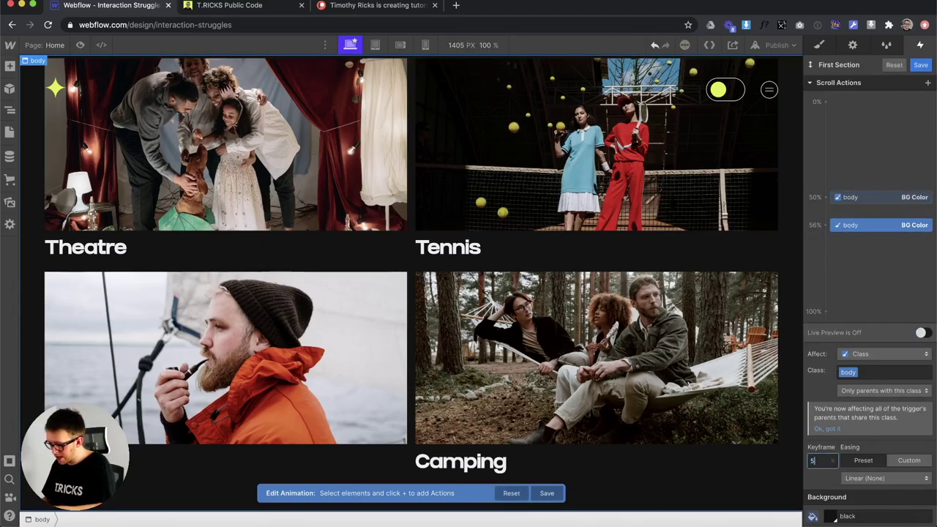
pyautogui.write('1')
pyautogui.click(920, 65)
pyautogui.scroll(5, 622, 195)
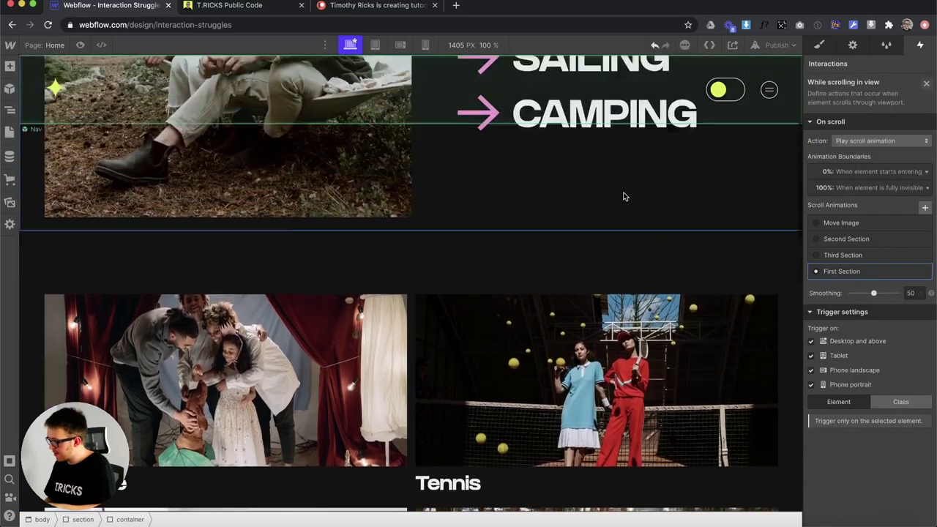
# In the image grid container's Second Section scroll animation, move the body's black BG Color keyframe to 10%
pyautogui.scroll(-5, 659, 271)
pyautogui.click(661, 252)
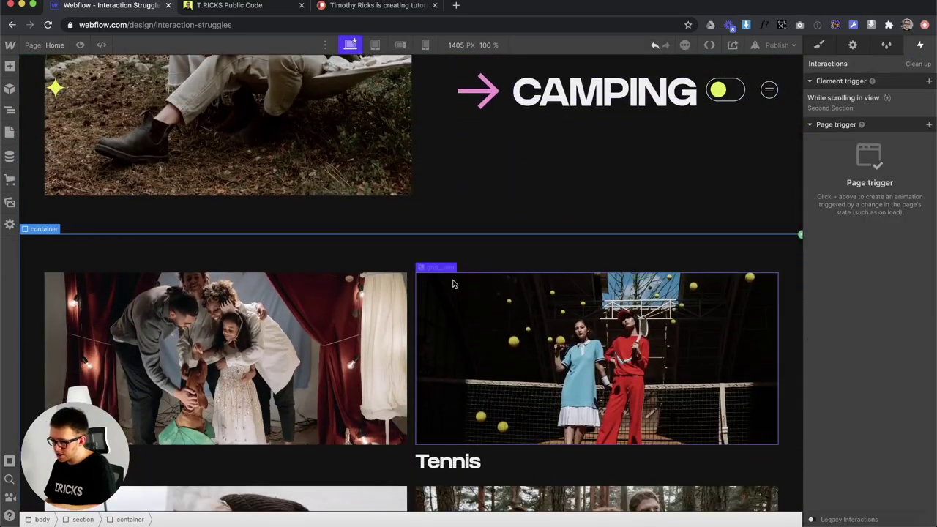
pyautogui.click(843, 99)
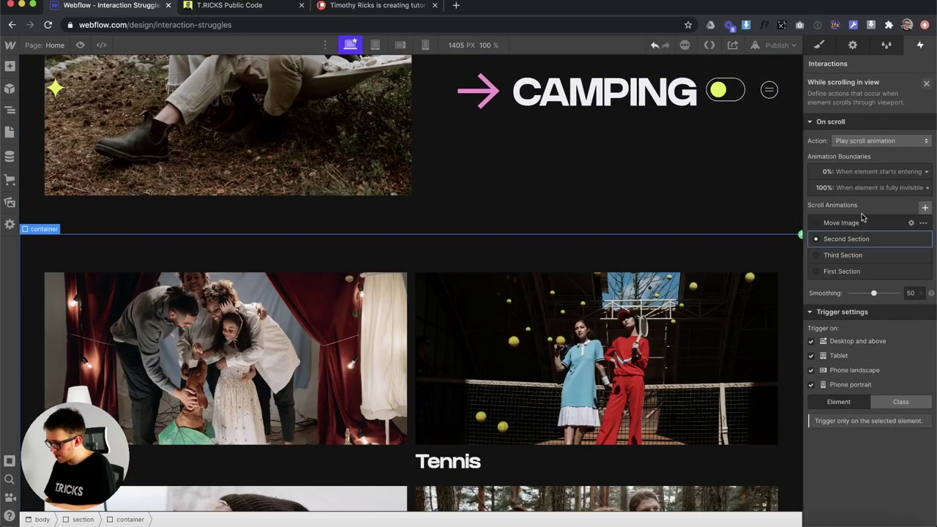
pyautogui.click(835, 240)
pyautogui.click(857, 104)
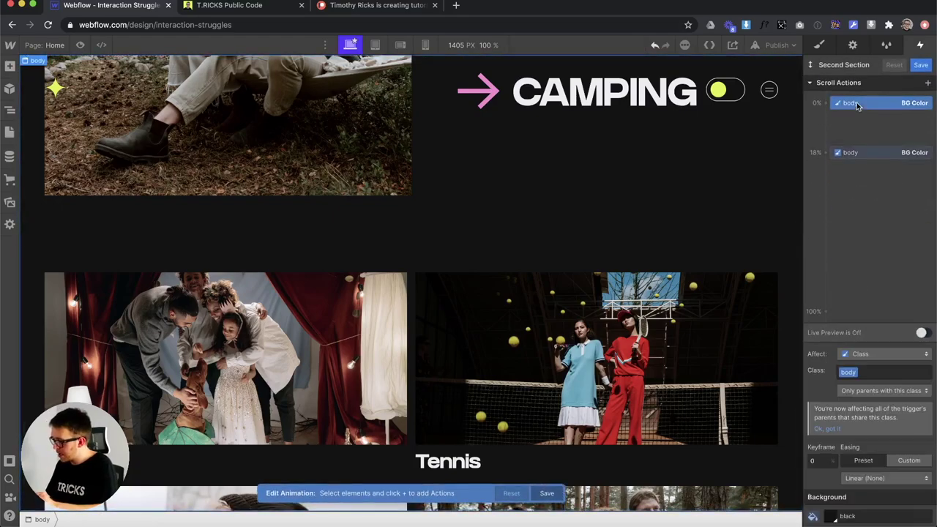
pyautogui.moveTo(847, 113)
pyautogui.mouseDown()
pyautogui.moveTo(852, 150)
pyautogui.moveTo(853, 108)
pyautogui.mouseUp()
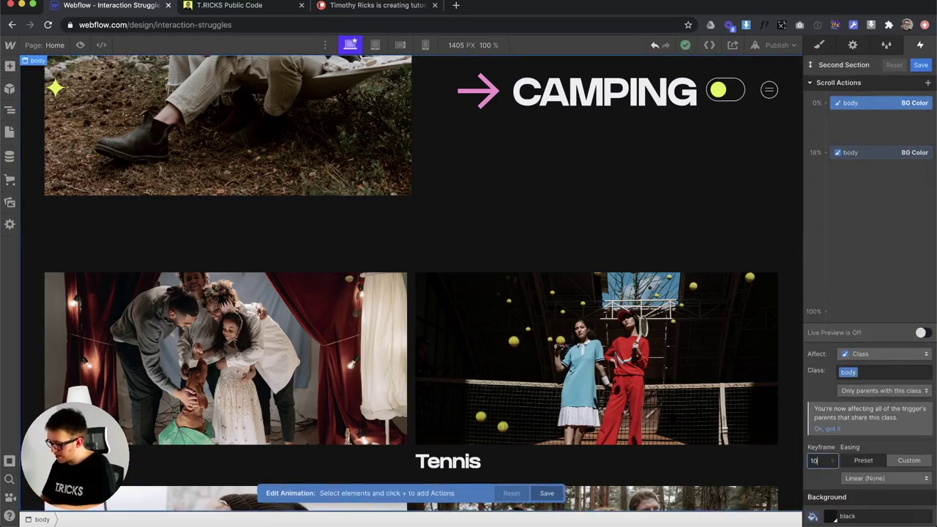
pyautogui.press('Return')
# Move the body's purple BG Color keyframe to 28%, save the Second Section animation and close its trigger settings
pyautogui.click(850, 168)
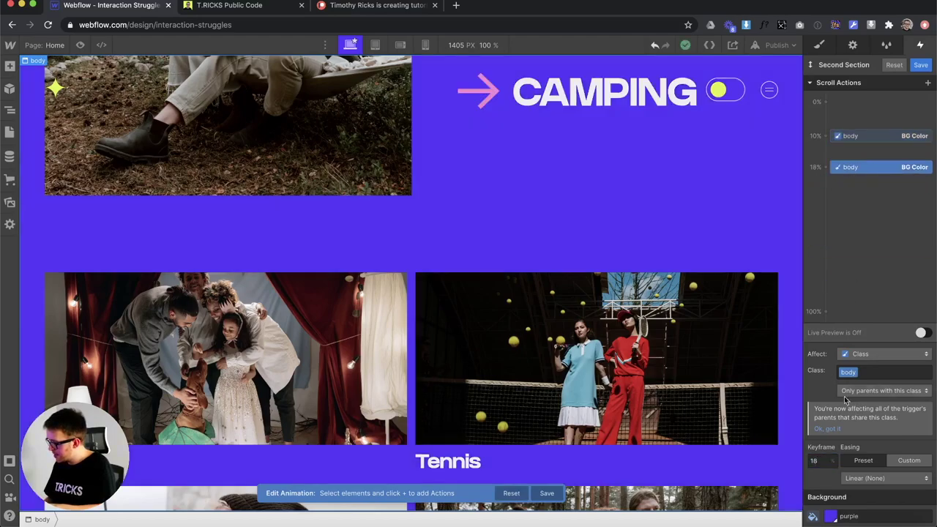
pyautogui.write('28')
pyautogui.press('Return')
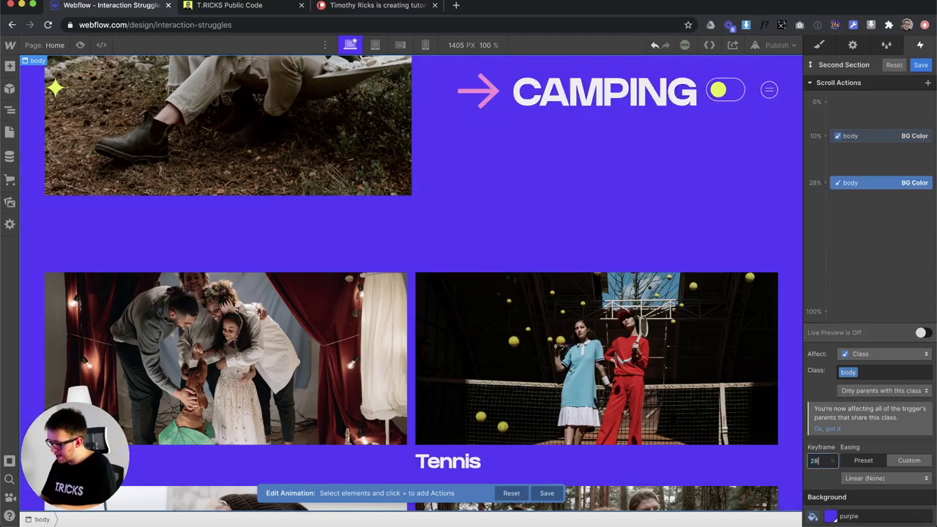
pyautogui.click(920, 66)
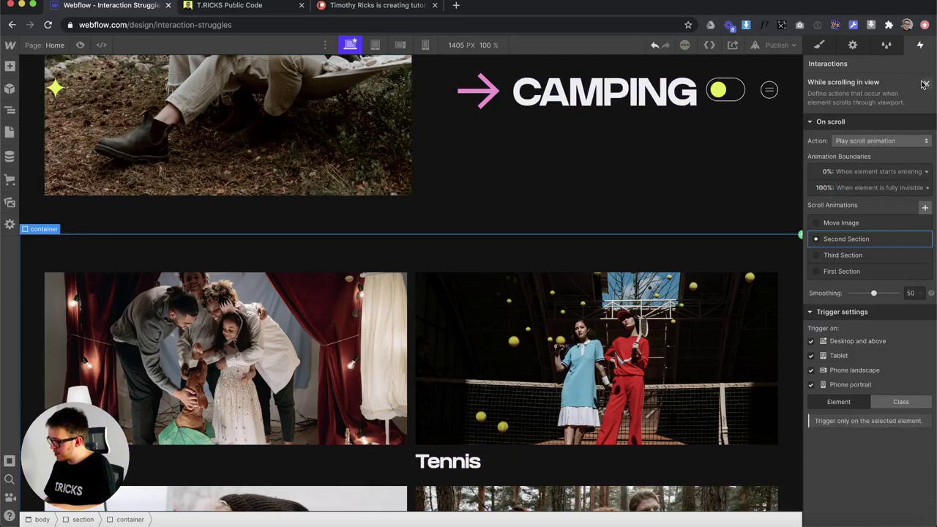
pyautogui.click(924, 84)
# Preview the page and examine the background color changes from the links section through the image grid to the Sailing and Camping sections
pyautogui.click(428, 217)
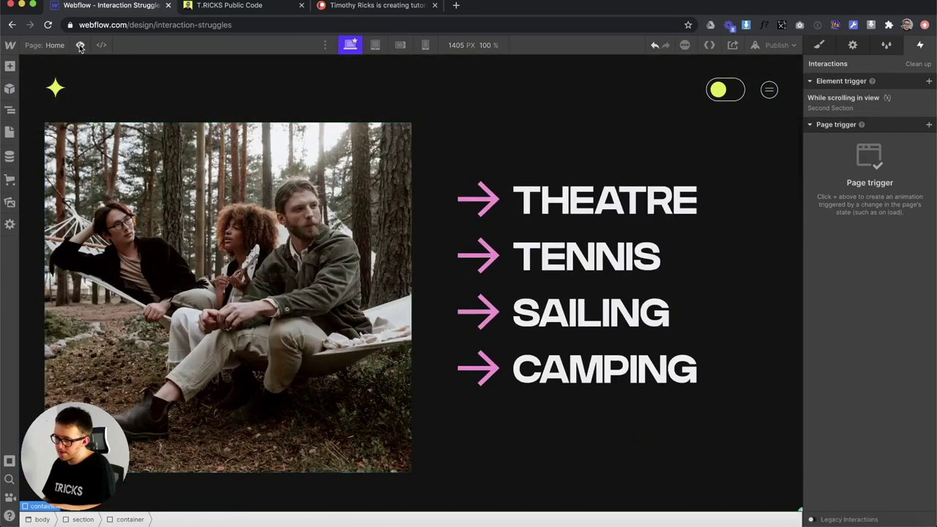
pyautogui.press('super+shift+p')
pyautogui.scroll(-10, 498, 276)
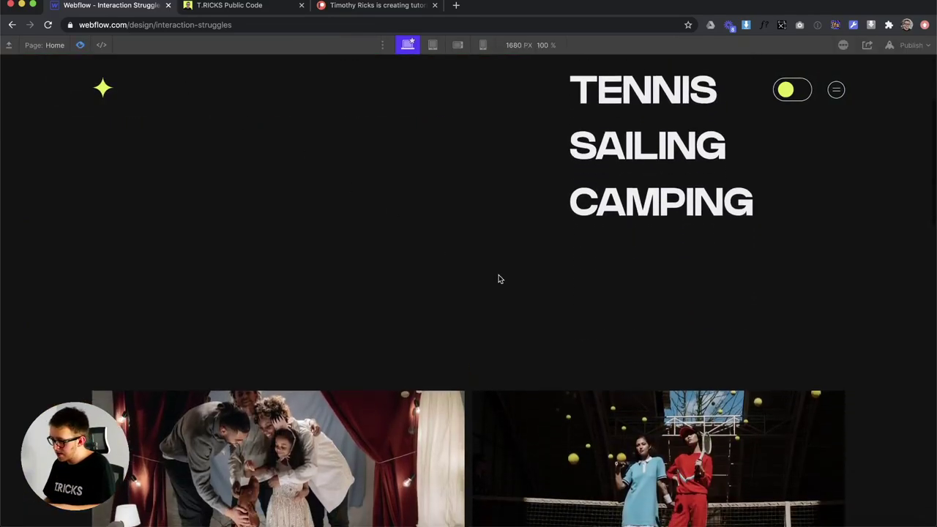
pyautogui.scroll(-3, 499, 279)
pyautogui.scroll(5, 498, 279)
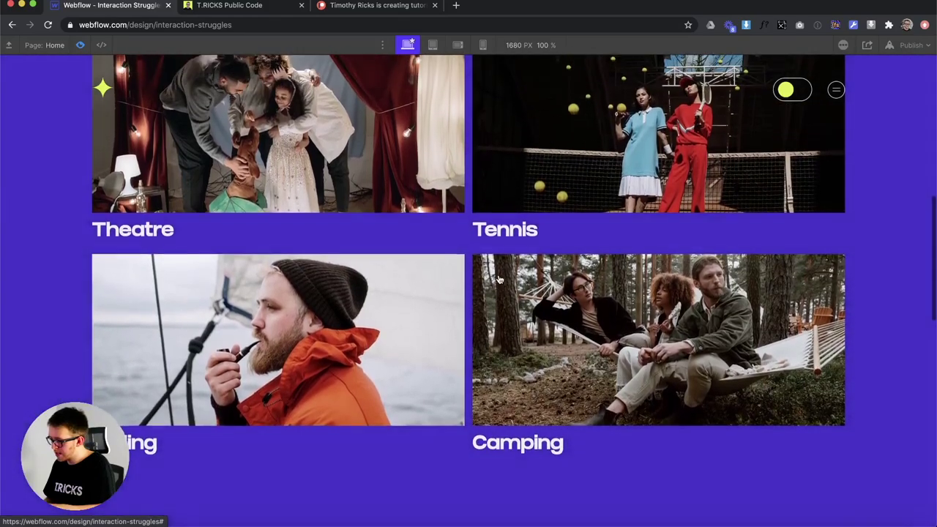
pyautogui.scroll(-8, 499, 279)
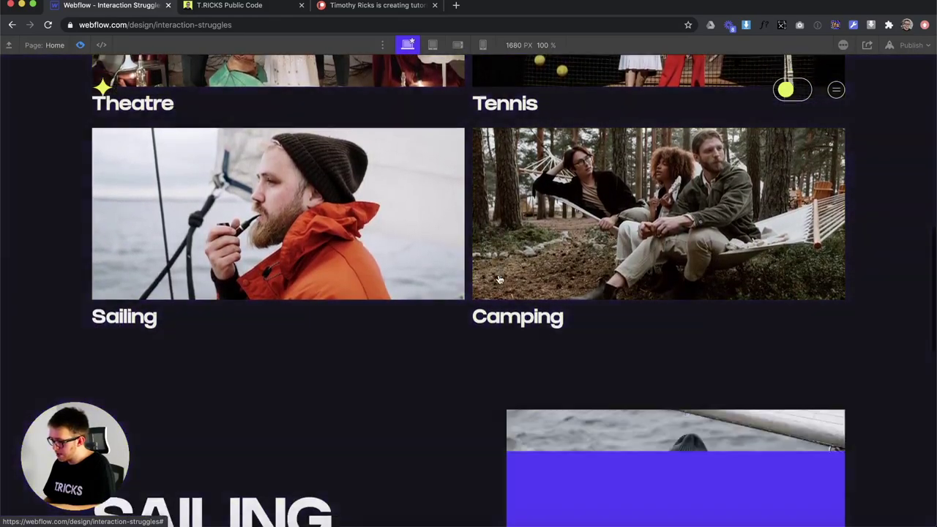
pyautogui.scroll(-4, 499, 278)
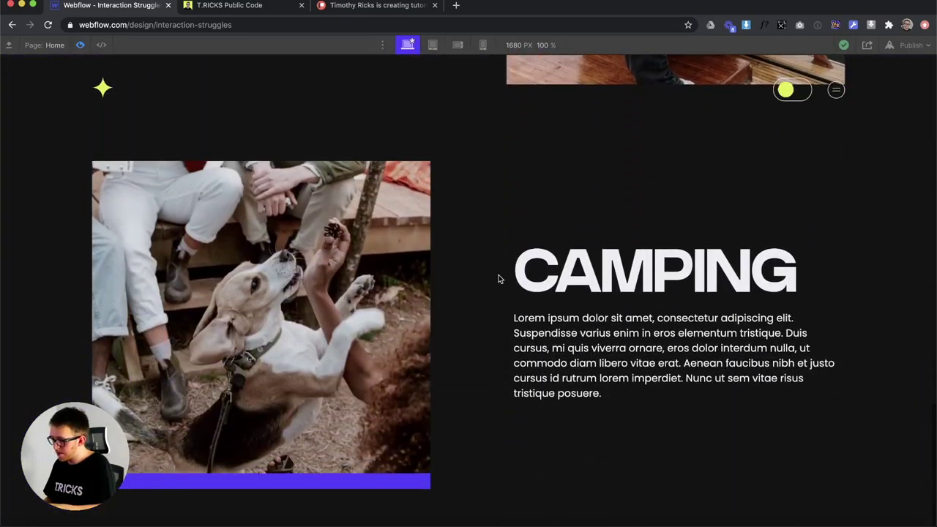
pyautogui.scroll(3, 498, 278)
pyautogui.scroll(3, 498, 278)
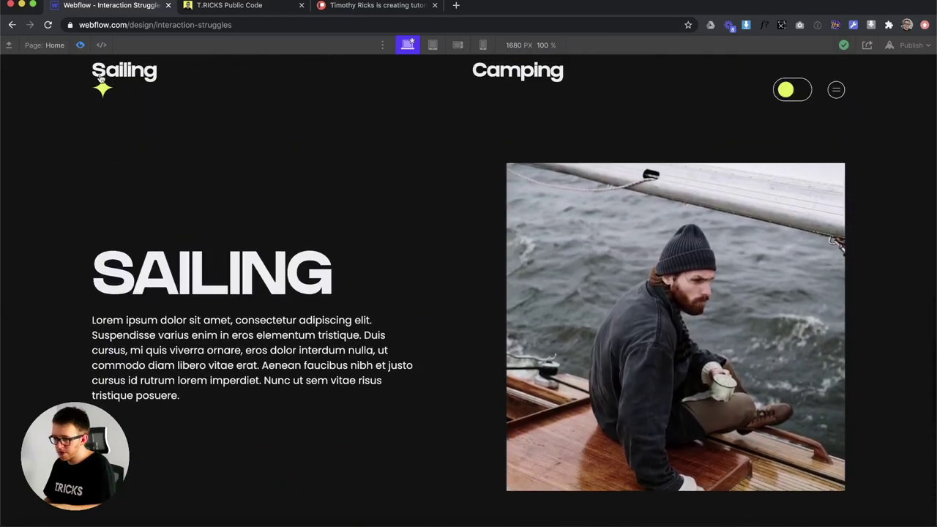
pyautogui.click(79, 44)
# Remove the While scrolling in view triggers from the containers of the first, second and third sections
pyautogui.scroll(6, 310, 219)
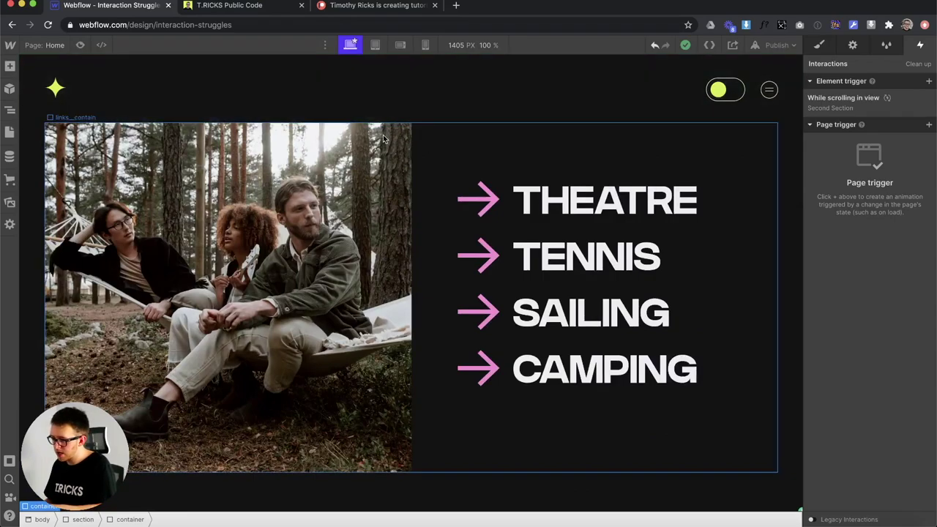
pyautogui.click(9, 109)
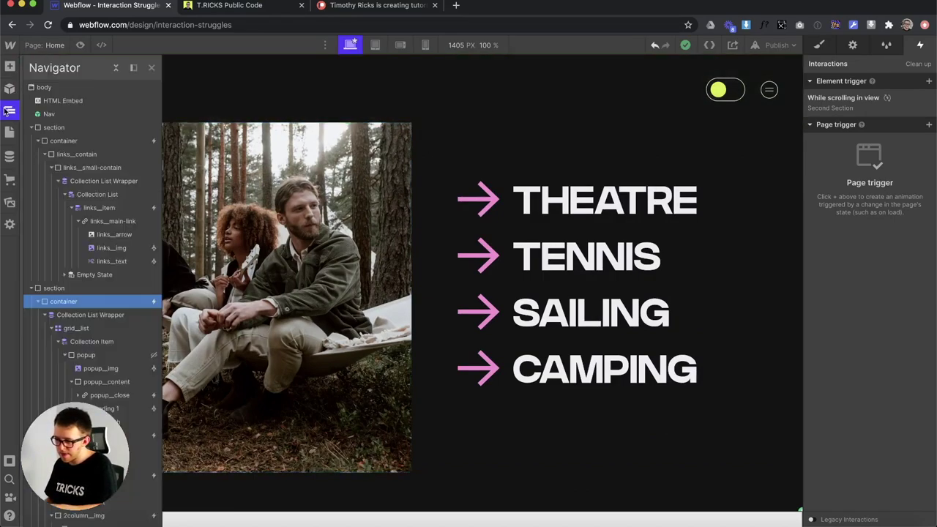
pyautogui.click(88, 143)
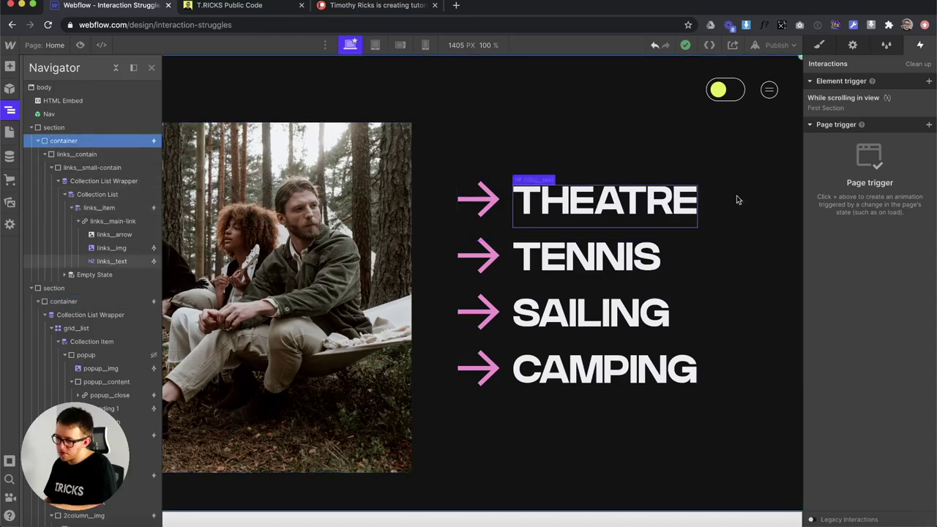
pyautogui.click(928, 98)
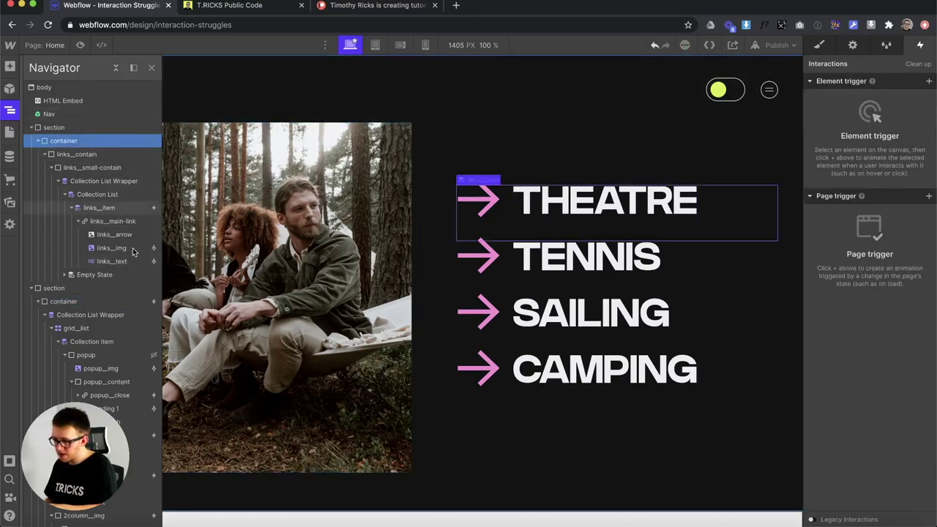
pyautogui.click(91, 302)
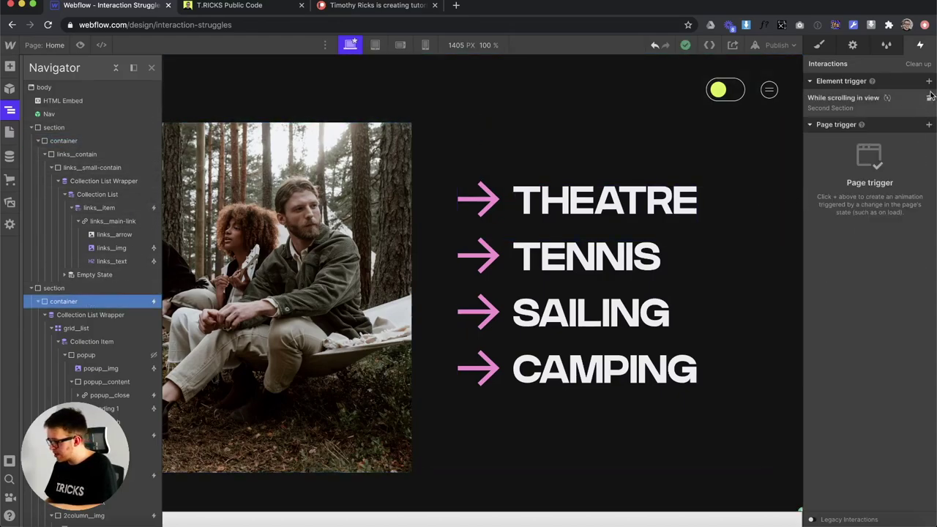
pyautogui.click(929, 97)
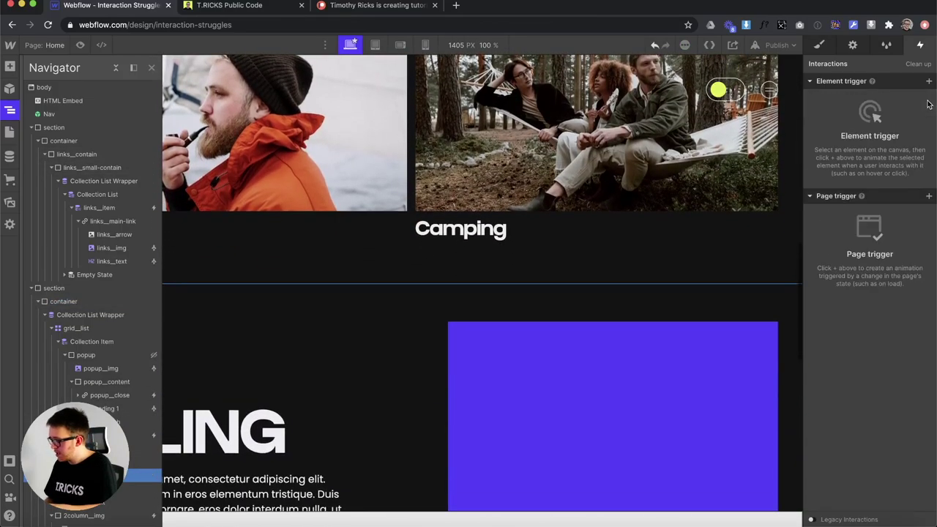
pyautogui.click(375, 256)
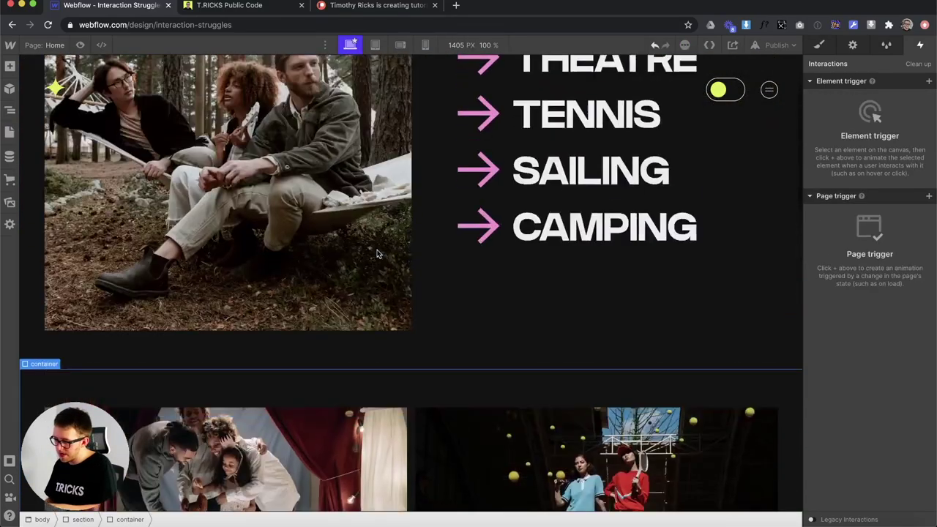
# Inside the Nav component, create a timed animation named Light Mode for the first click on the nav switch
pyautogui.scroll(2, 377, 249)
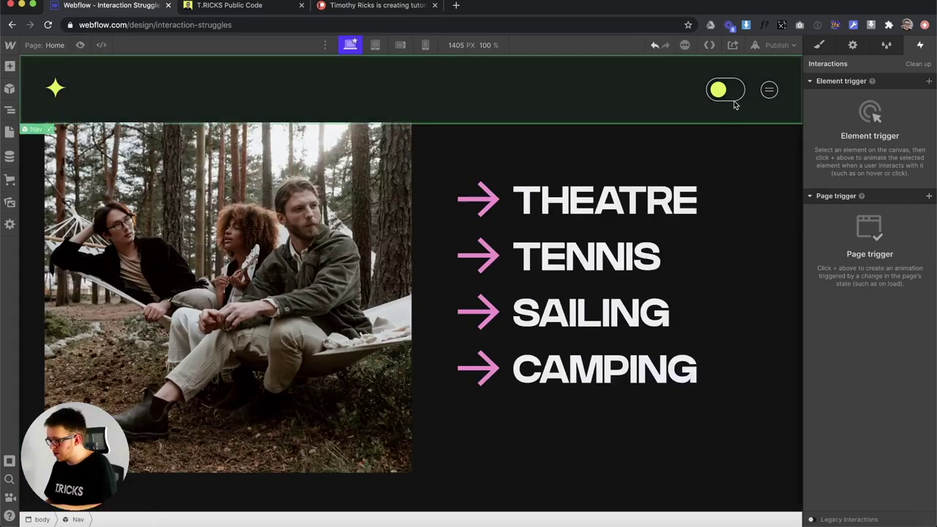
pyautogui.doubleClick(734, 105)
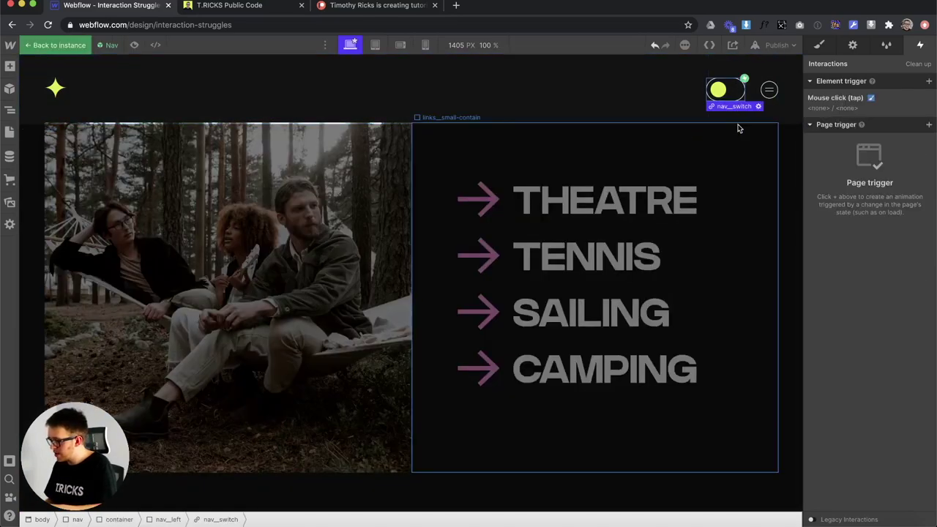
pyautogui.click(849, 107)
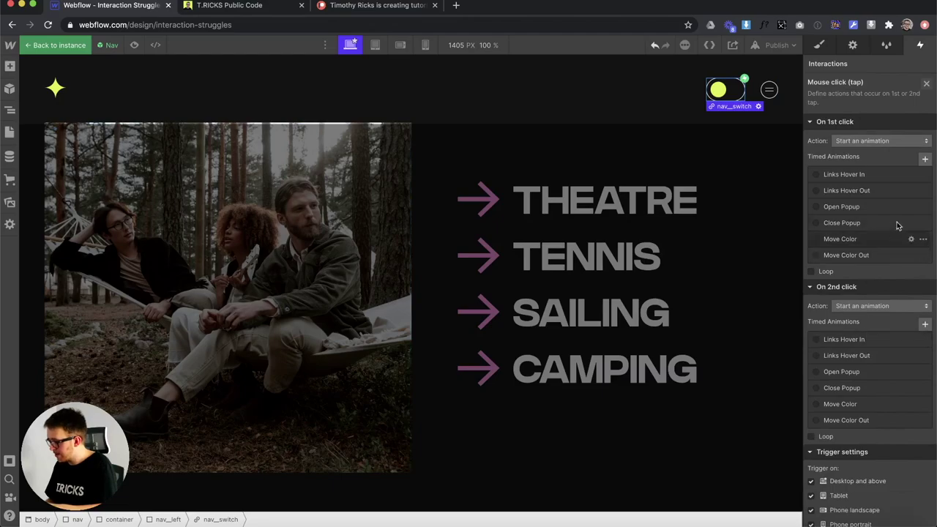
pyautogui.click(926, 160)
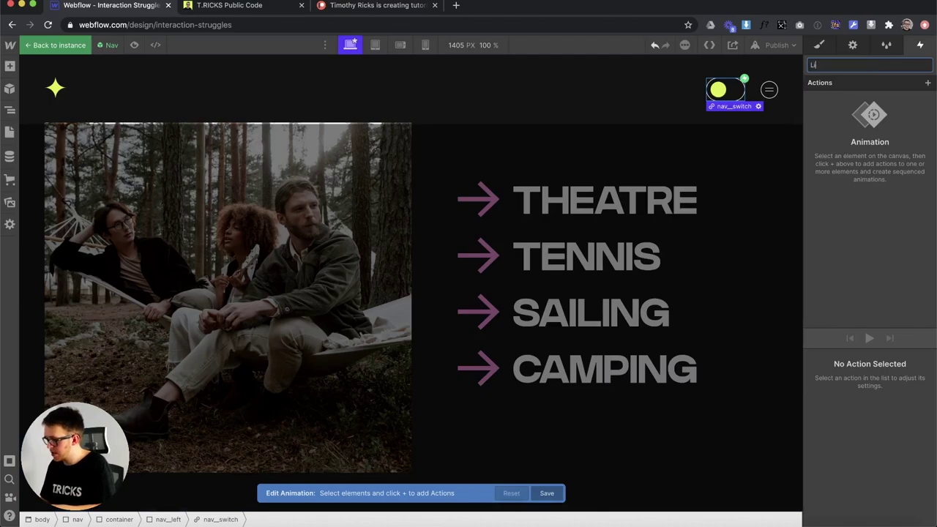
pyautogui.write('Light Mode')
pyautogui.press('Return')
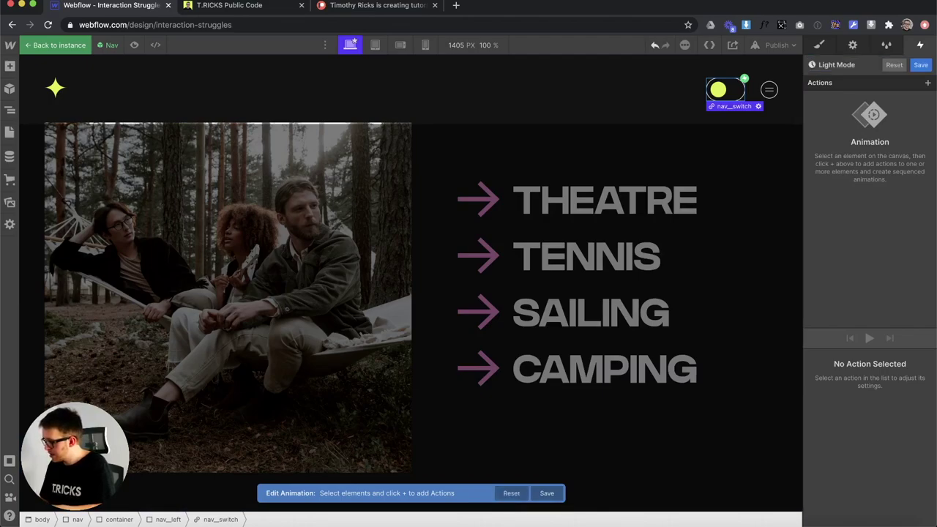
# Add two Move actions for the nav switch circle, with X at 0 em in the first and 2 em in the second
pyautogui.click(717, 90)
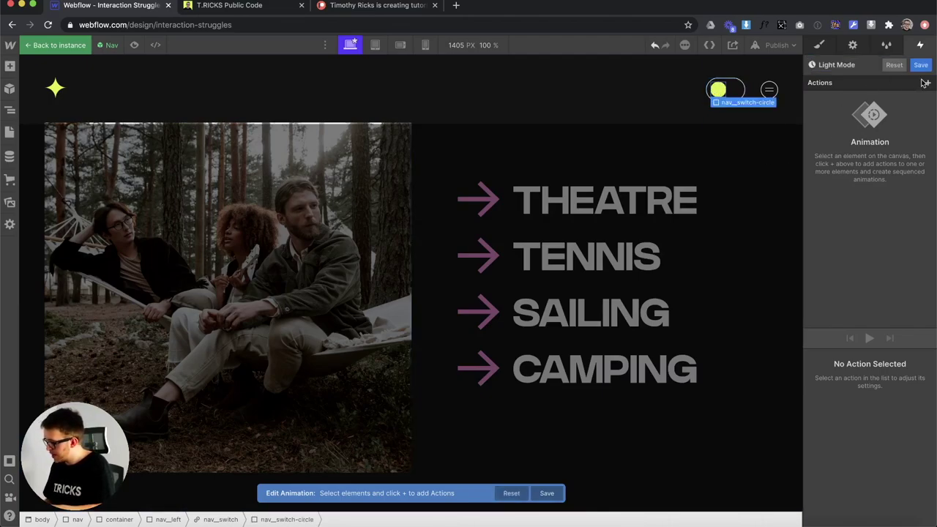
pyautogui.click(925, 82)
pyautogui.click(842, 117)
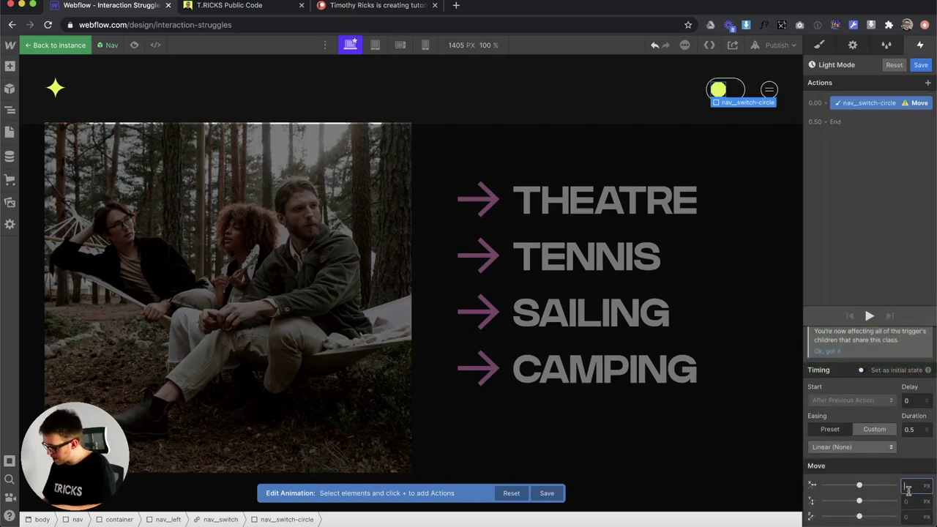
pyautogui.click(827, 122)
pyautogui.click(842, 157)
pyautogui.click(908, 485)
pyautogui.write('2em')
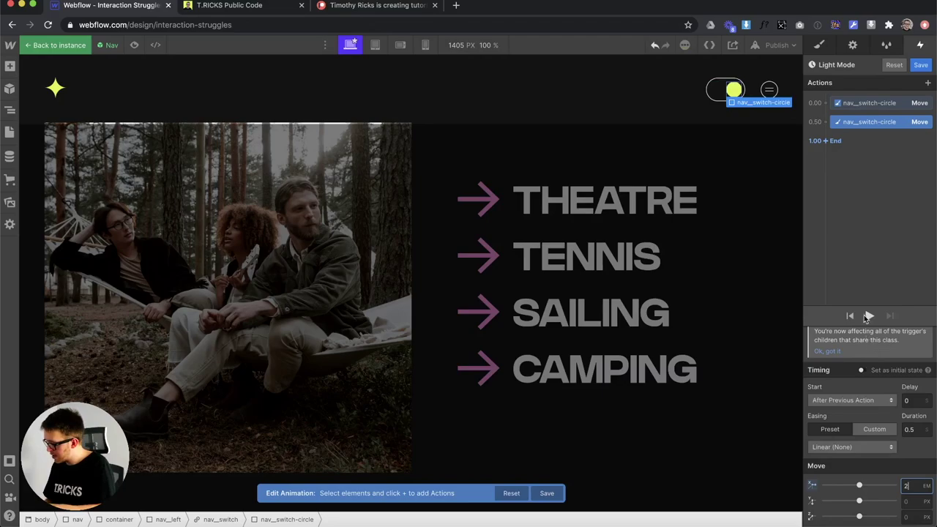
# Set the second Move action's easing to Out Quart and play the animation to check the circle's motion
pyautogui.click(867, 316)
pyautogui.click(870, 316)
pyautogui.click(852, 445)
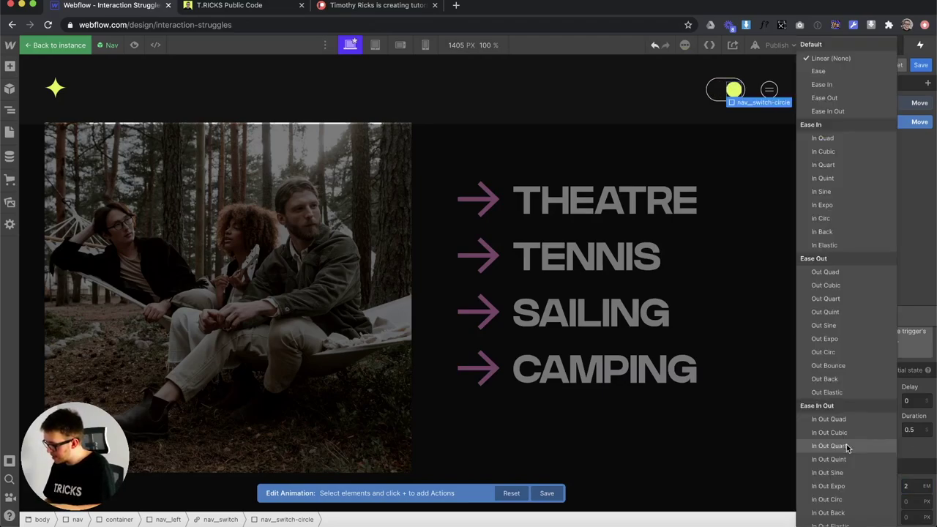
pyautogui.click(850, 311)
pyautogui.click(868, 316)
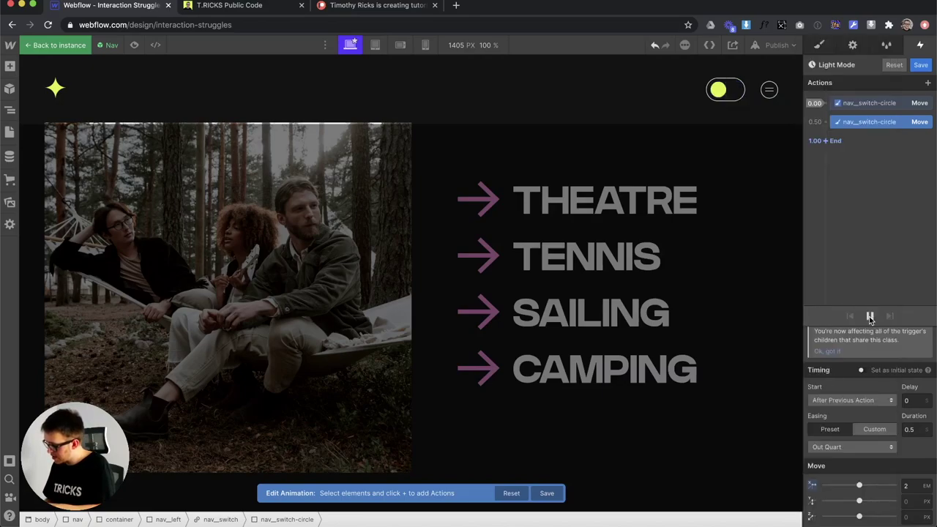
# Set the switch circle's first Move action as the initial state and replay the animation
pyautogui.click(867, 104)
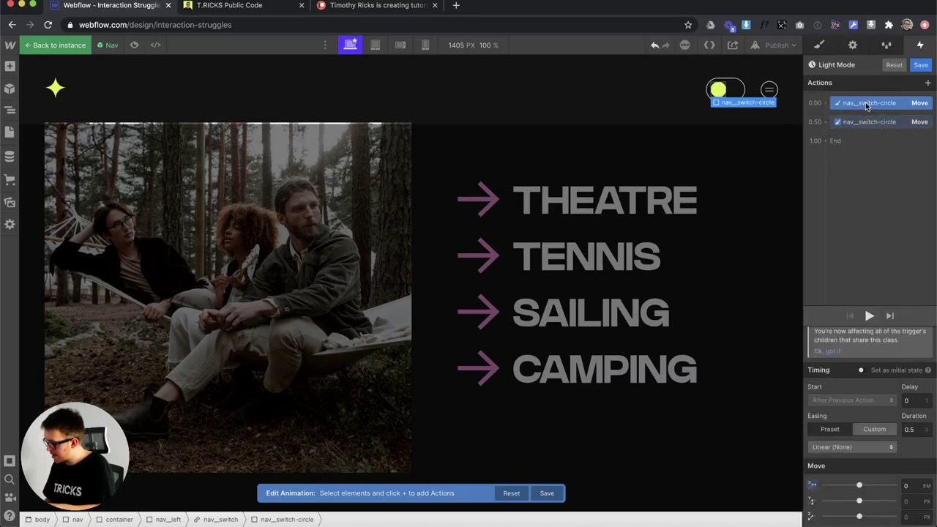
pyautogui.click(863, 371)
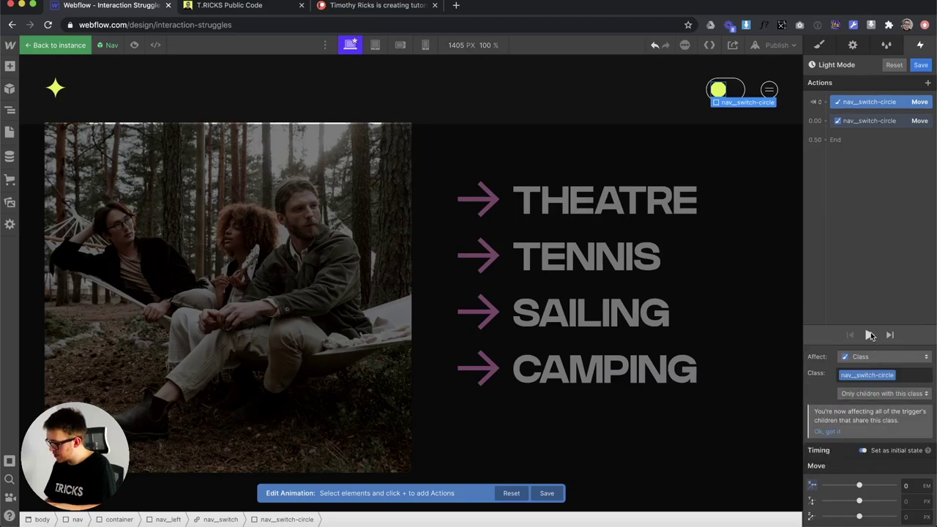
pyautogui.click(870, 335)
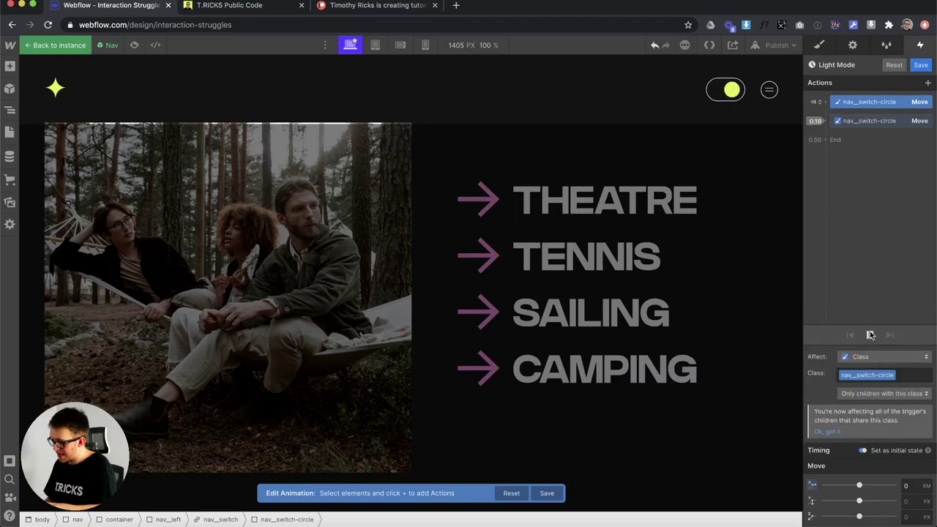
pyautogui.click(870, 334)
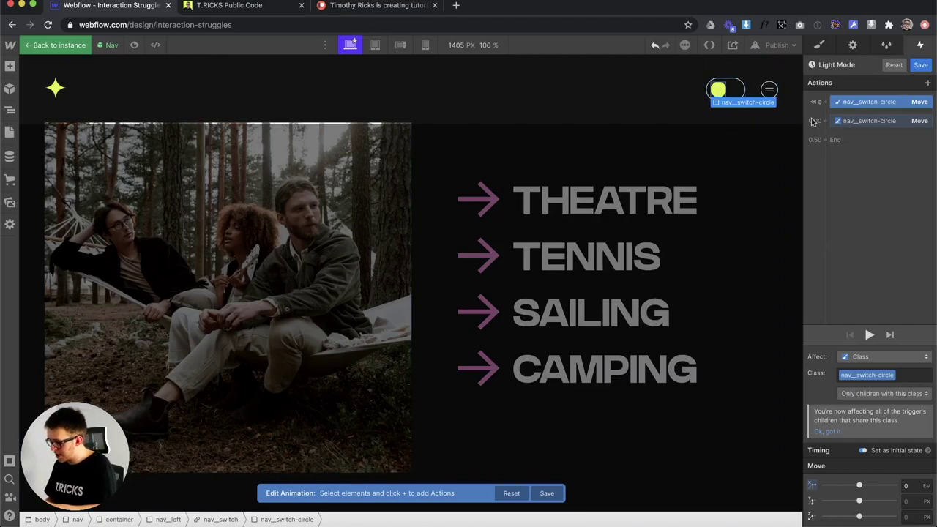
# Close the Light Mode animation and exit the Nav component to the Home page
pyautogui.click(10, 114)
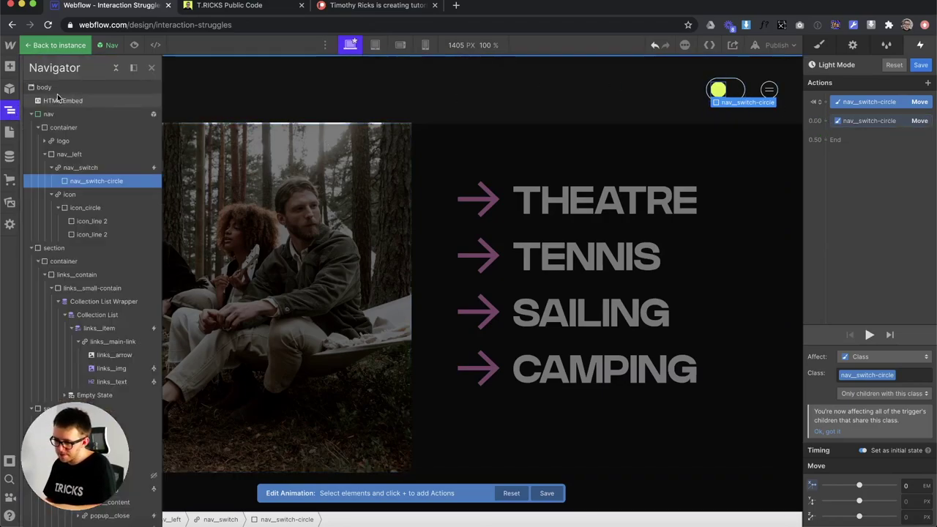
pyautogui.press('Escape')
pyautogui.click(7, 114)
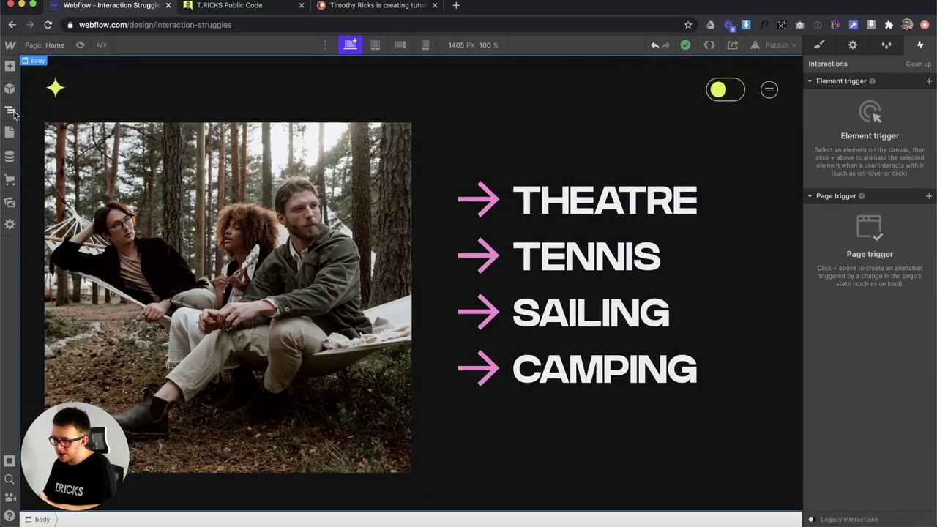
pyautogui.click(9, 111)
pyautogui.click(10, 112)
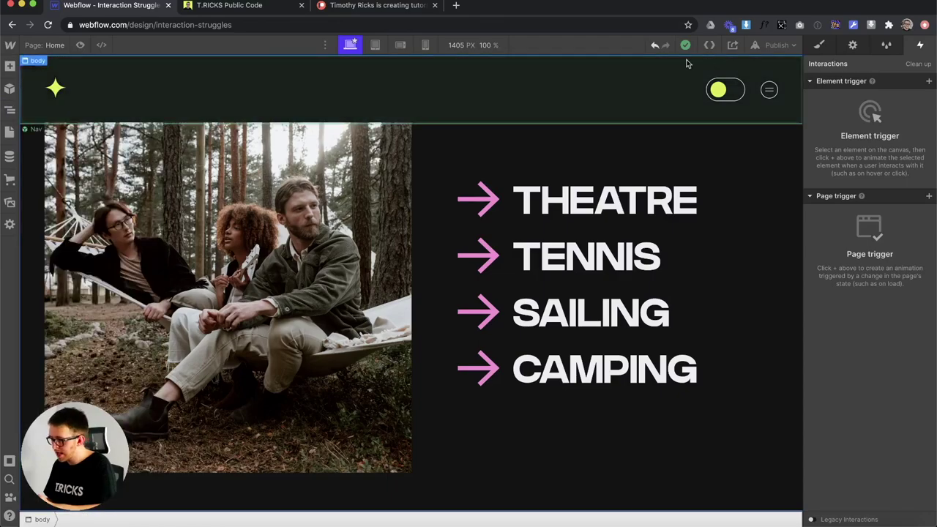
# Copy the nav switch from the Nav component and paste it into the links__small-contain block below the CAMPING link
pyautogui.doubleClick(734, 93)
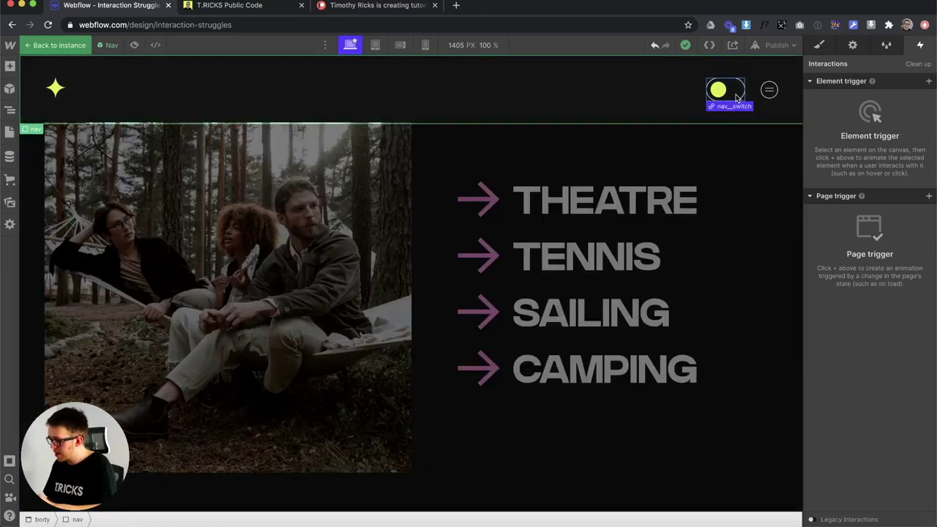
pyautogui.click(737, 183)
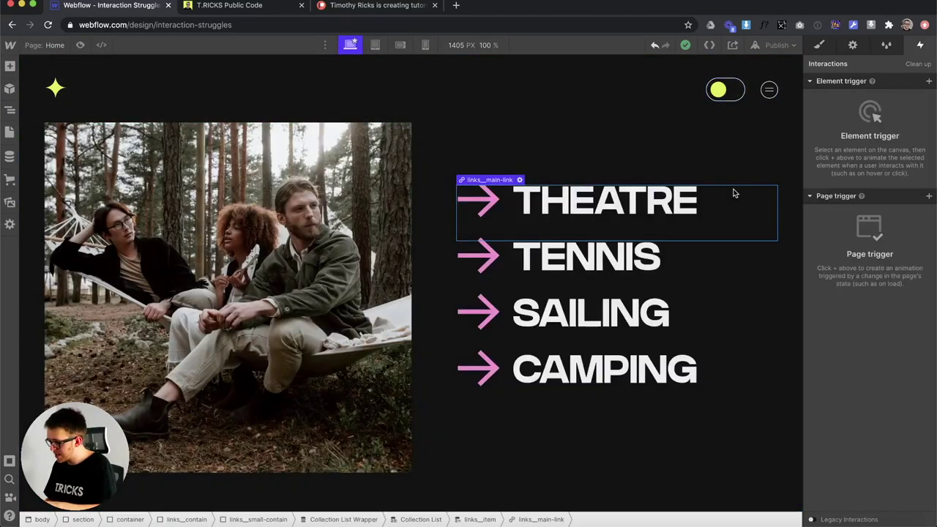
pyautogui.scroll(-2, 696, 307)
pyautogui.hotkey('ctrl', 'v')
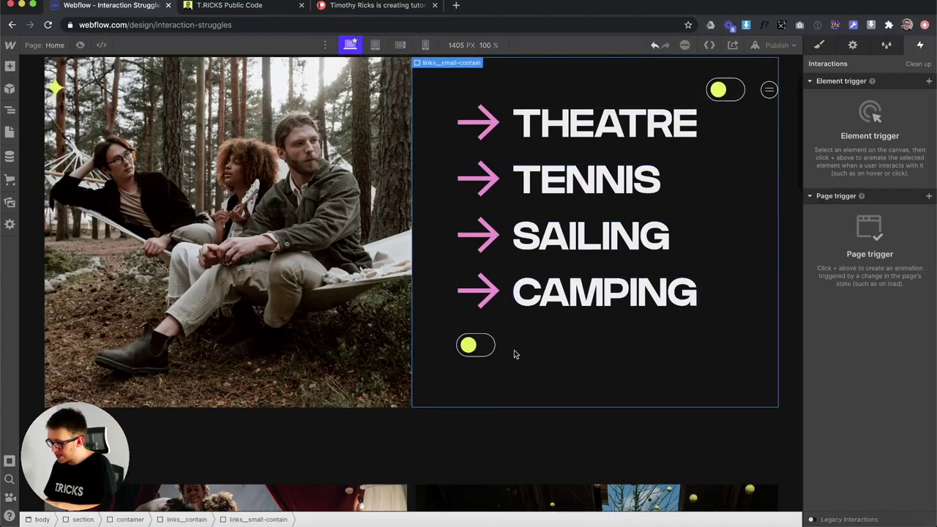
# Open the Light Mode animation from the pasted switch's first-click trigger for editing
pyautogui.click(480, 344)
pyautogui.click(860, 107)
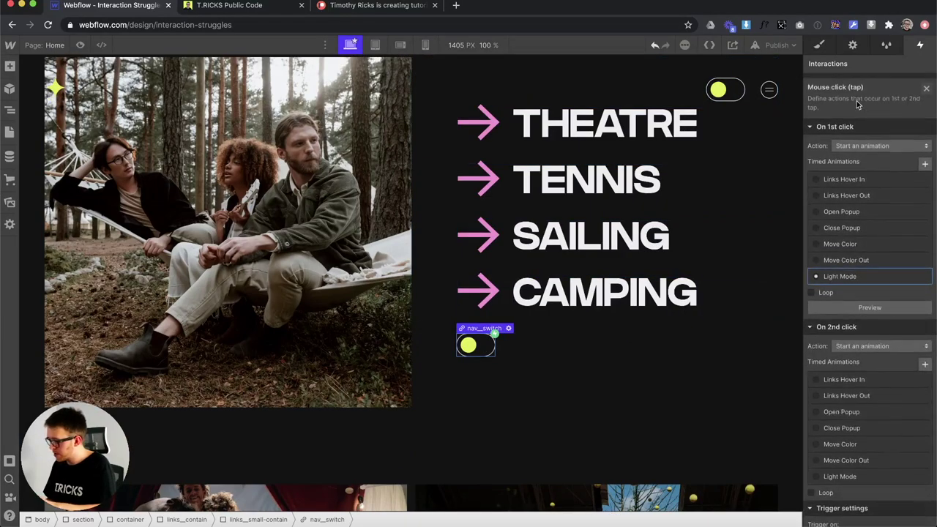
pyautogui.click(860, 272)
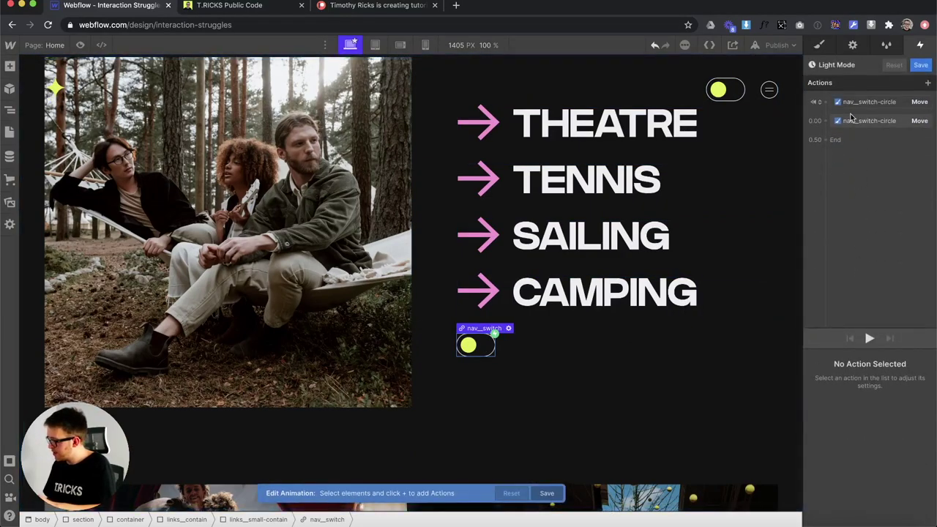
# Add a BG Color action for the body to the initial state and set it to the black swatch
pyautogui.click(10, 112)
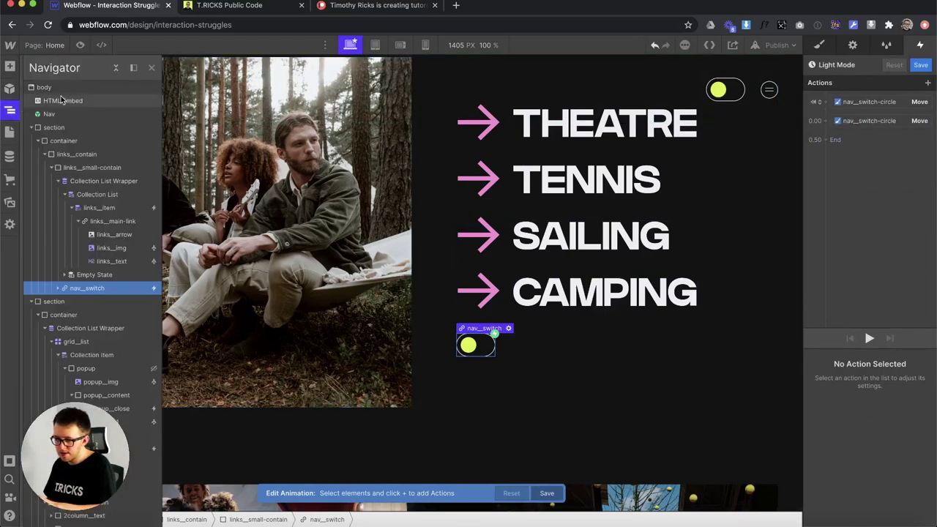
pyautogui.click(58, 88)
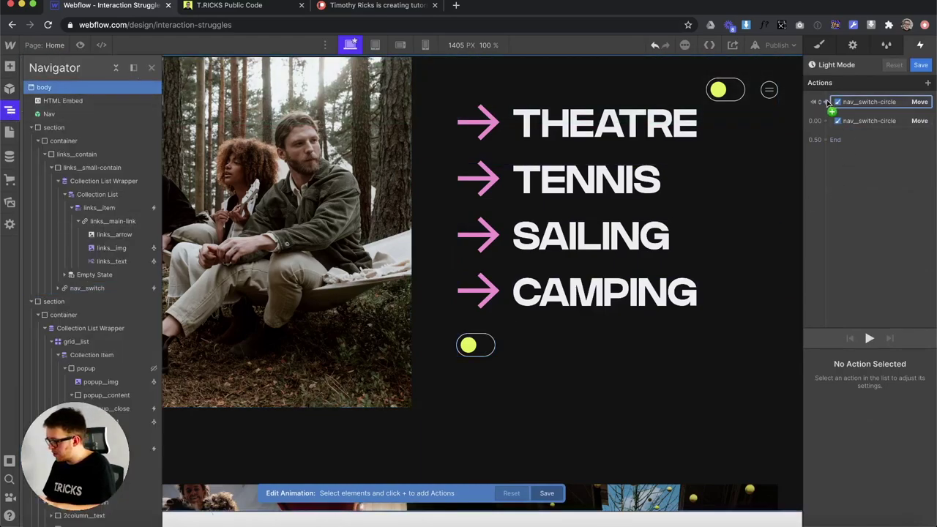
pyautogui.click(827, 103)
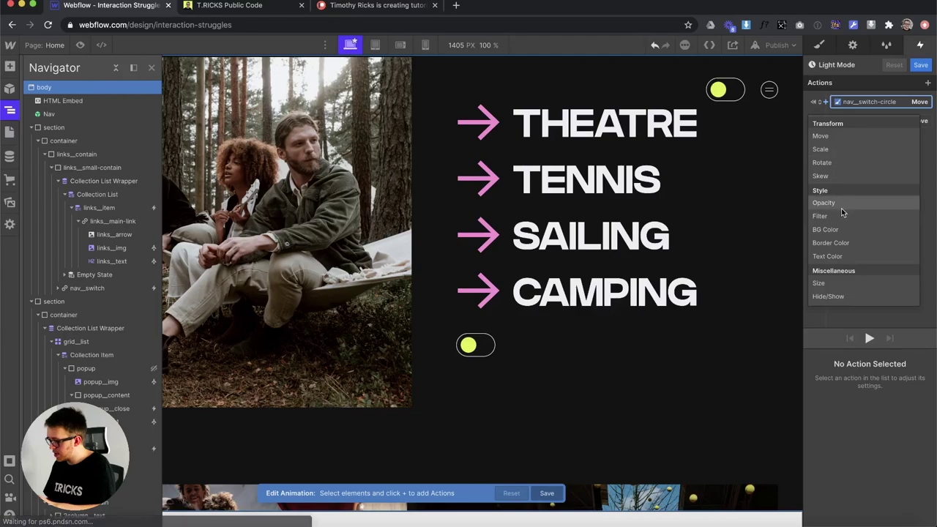
pyautogui.click(833, 229)
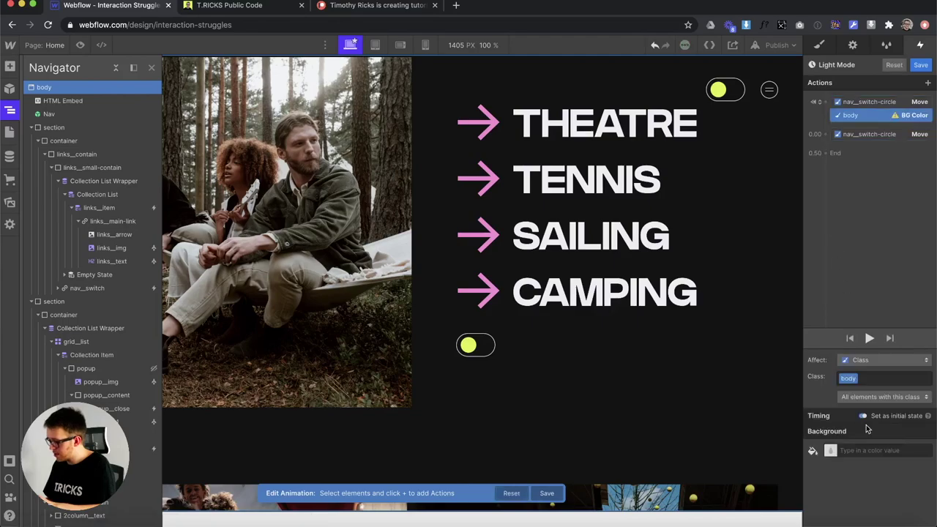
pyautogui.click(830, 451)
pyautogui.click(906, 431)
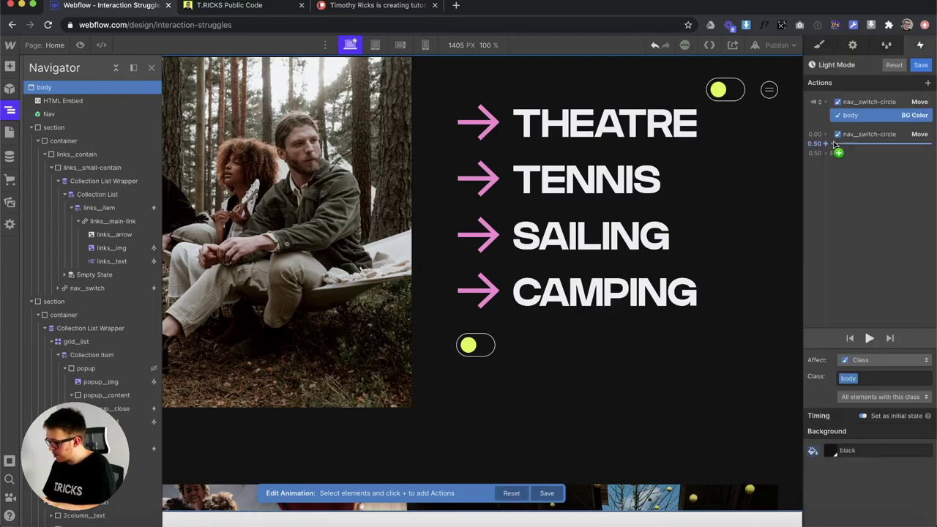
# Add a second body BG Color action alongside the timed Move at 0.00 and set it to Off White
pyautogui.click(837, 134)
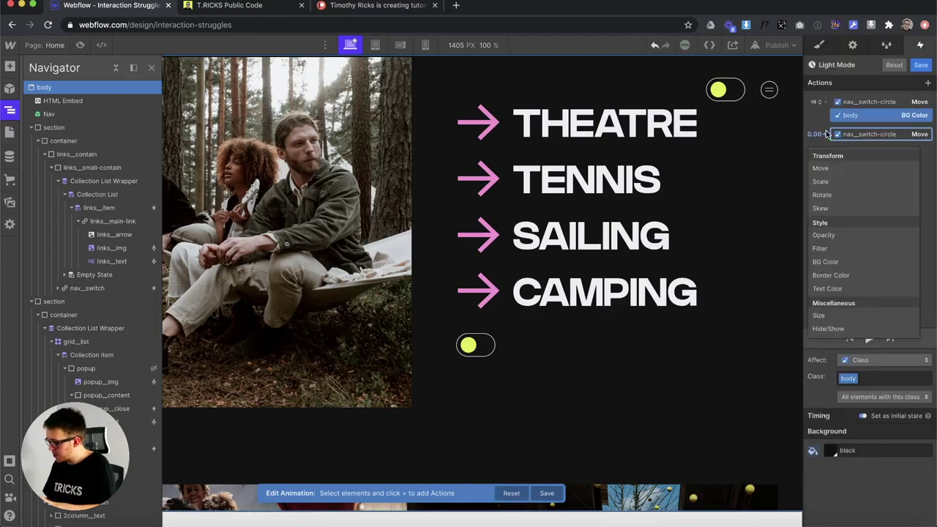
pyautogui.click(837, 263)
pyautogui.click(831, 516)
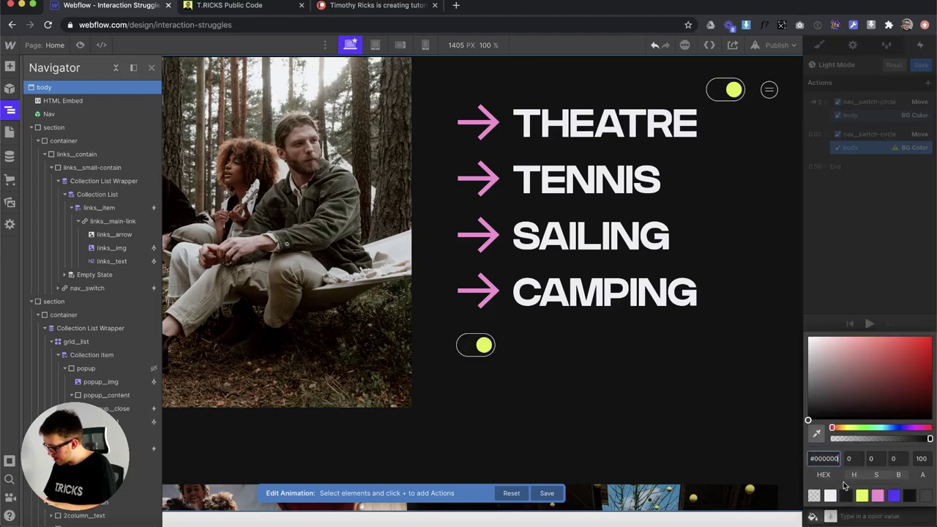
pyautogui.click(830, 495)
# Play the animation several times and check the background color change further down the page
pyautogui.click(869, 323)
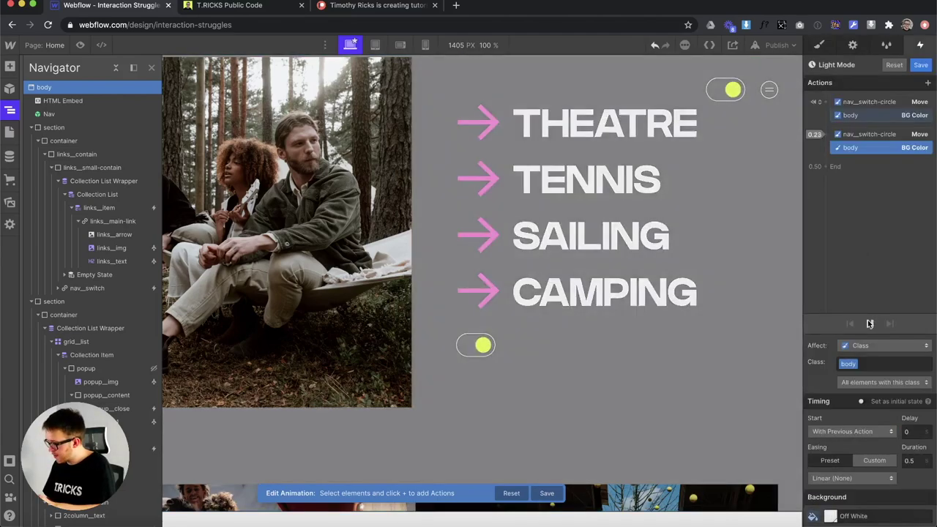
pyautogui.click(869, 324)
pyautogui.click(868, 323)
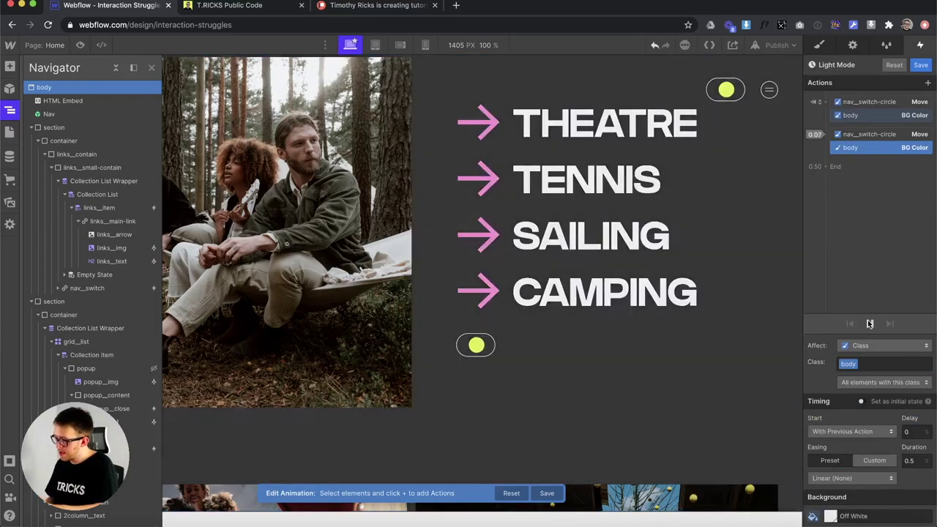
pyautogui.scroll(-10, 602, 341)
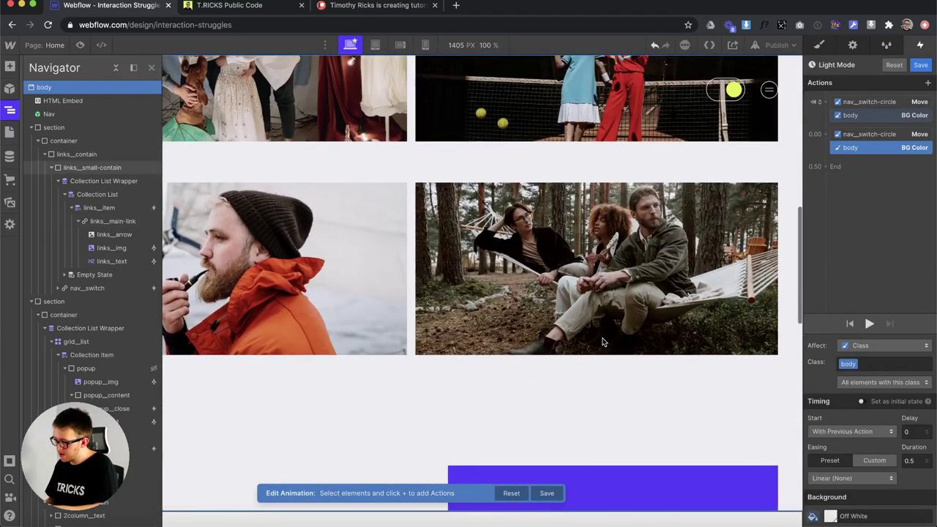
pyautogui.click(868, 323)
# Add a Text Color action for the body to the initial state and set it to Off White
pyautogui.moveTo(41, 87); pyautogui.dragTo(825, 104)
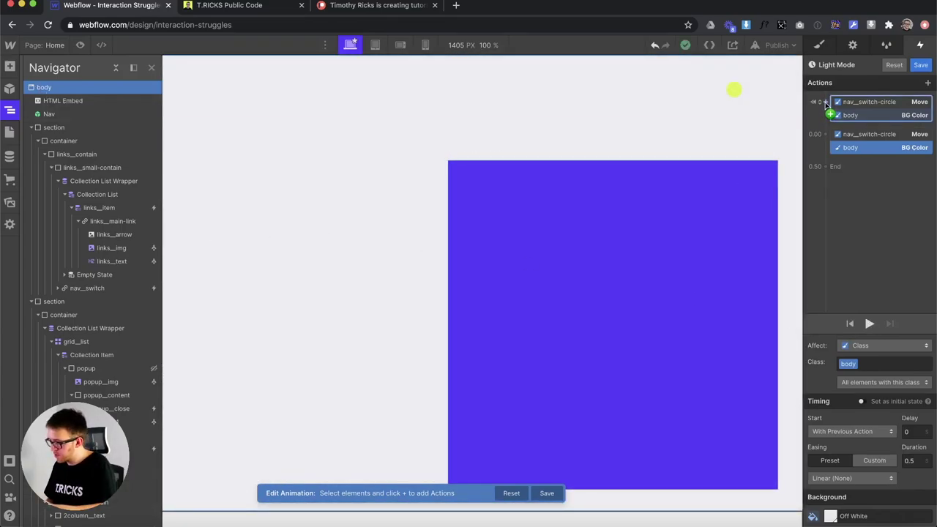
pyautogui.click(825, 104)
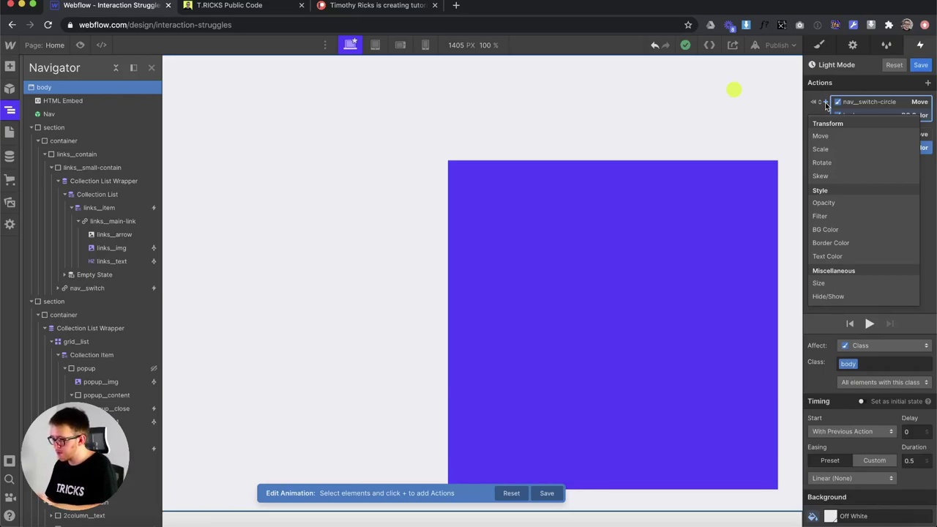
pyautogui.click(827, 256)
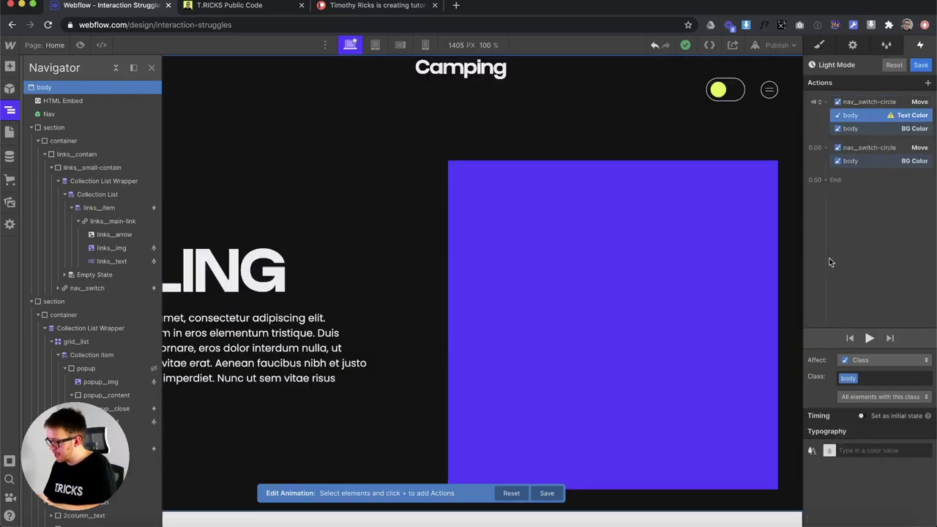
pyautogui.click(827, 455)
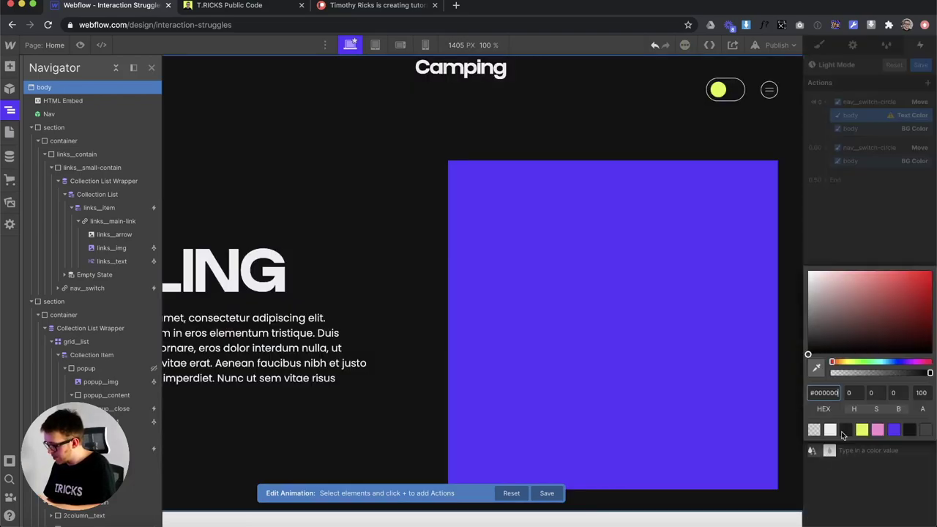
pyautogui.click(820, 443)
pyautogui.click(818, 184)
# Add a second body Text Color action alongside the timed Move at 0.00 and set it to black
pyautogui.click(823, 150)
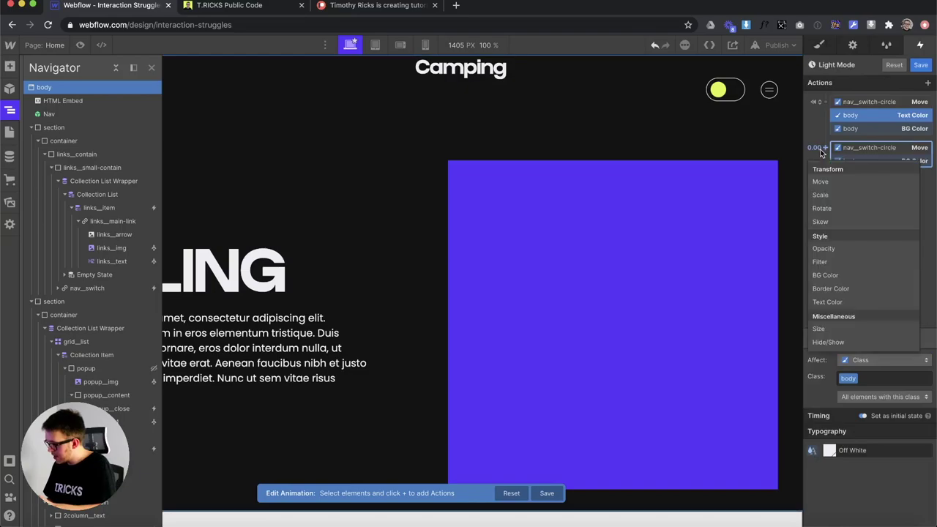
pyautogui.click(838, 306)
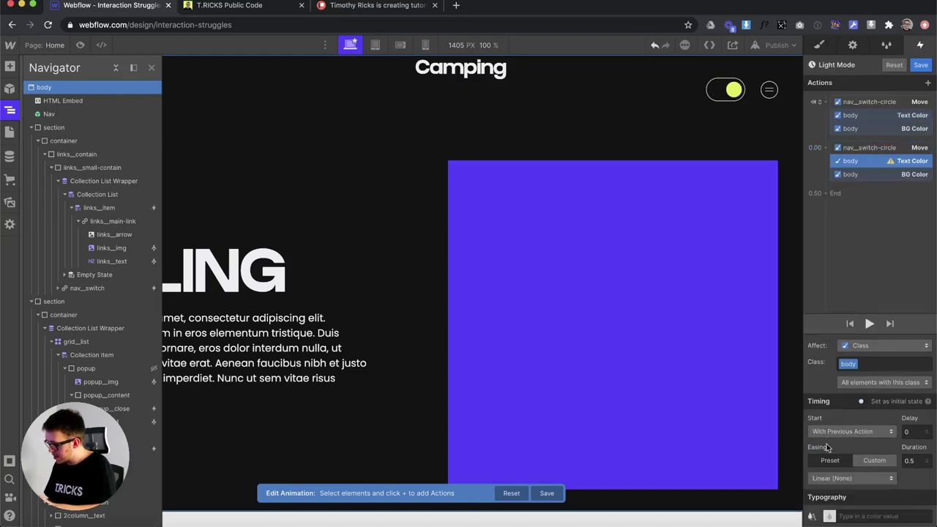
pyautogui.click(829, 517)
pyautogui.click(908, 497)
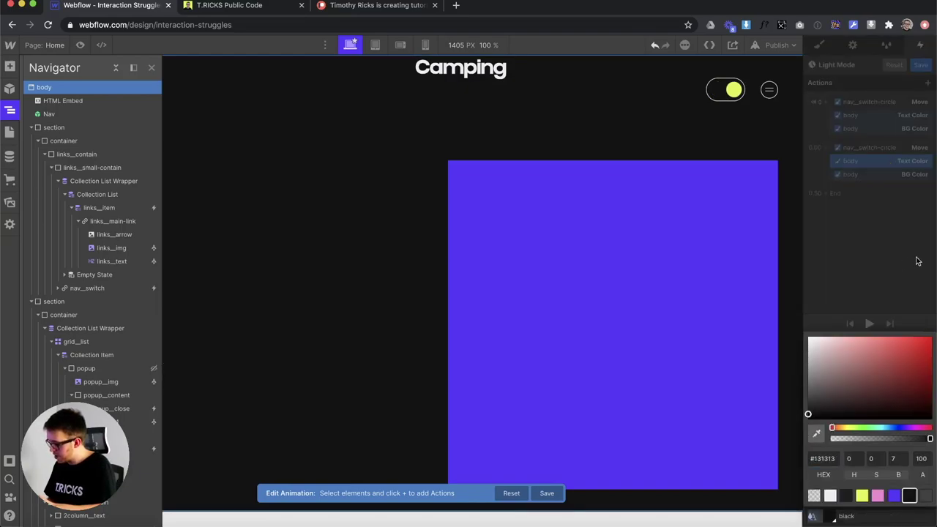
pyautogui.click(879, 293)
# Play the Light Mode animation to check the text color change in different page sections, and save the animation
pyautogui.click(870, 327)
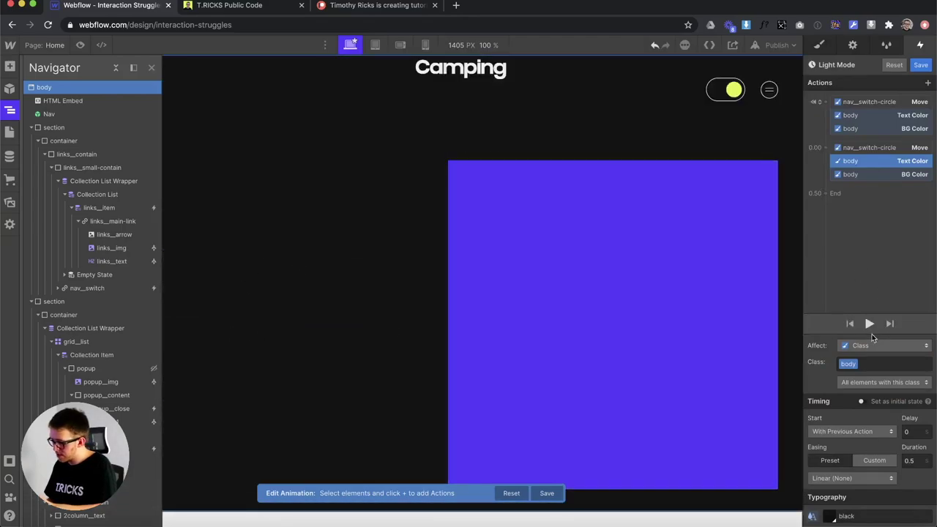
pyautogui.click(865, 324)
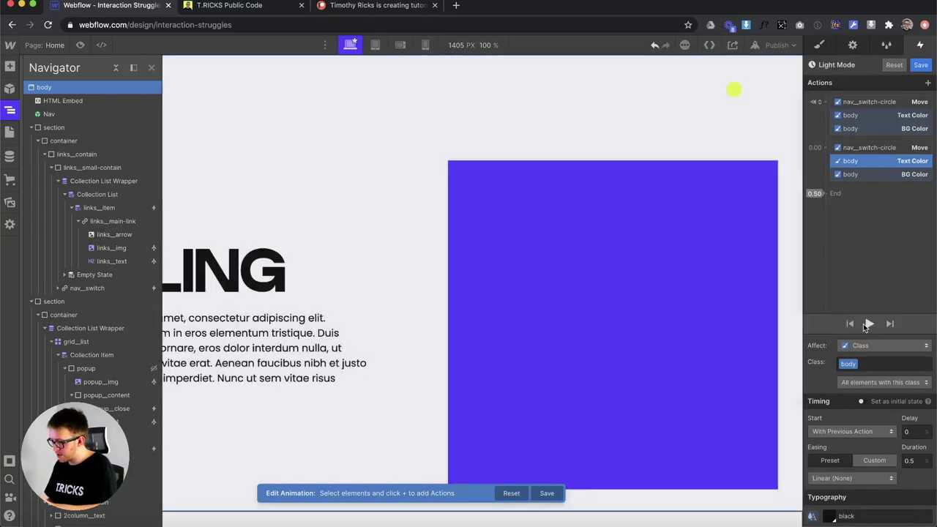
pyautogui.scroll(3, 607, 282)
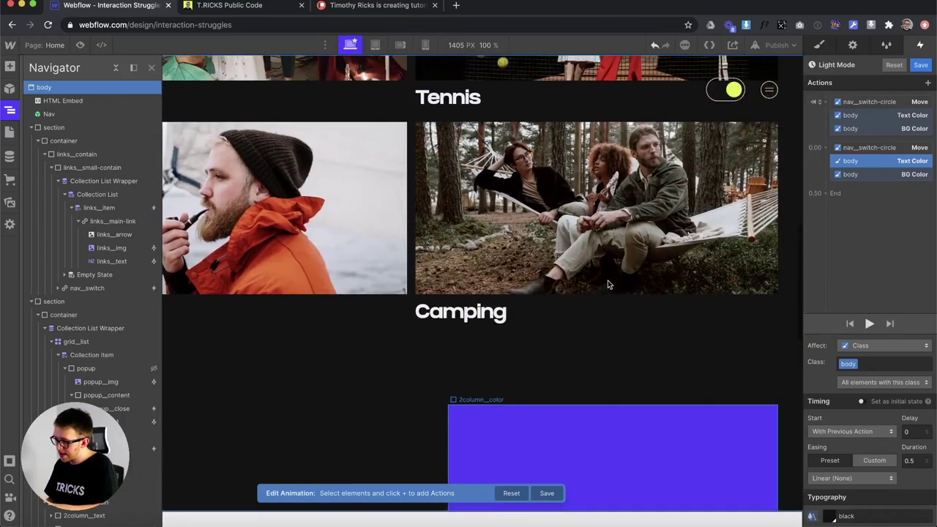
pyautogui.scroll(1, 608, 284)
pyautogui.scroll(10, 459, 334)
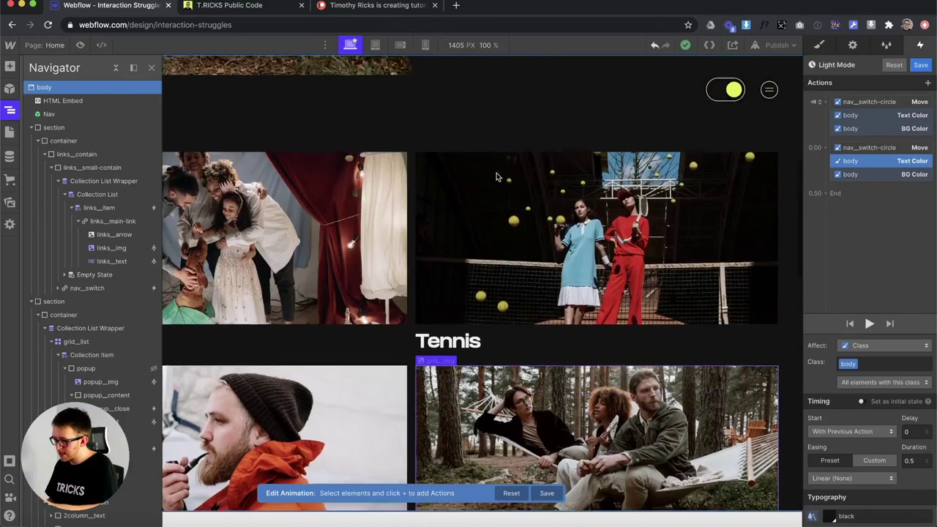
pyautogui.click(869, 322)
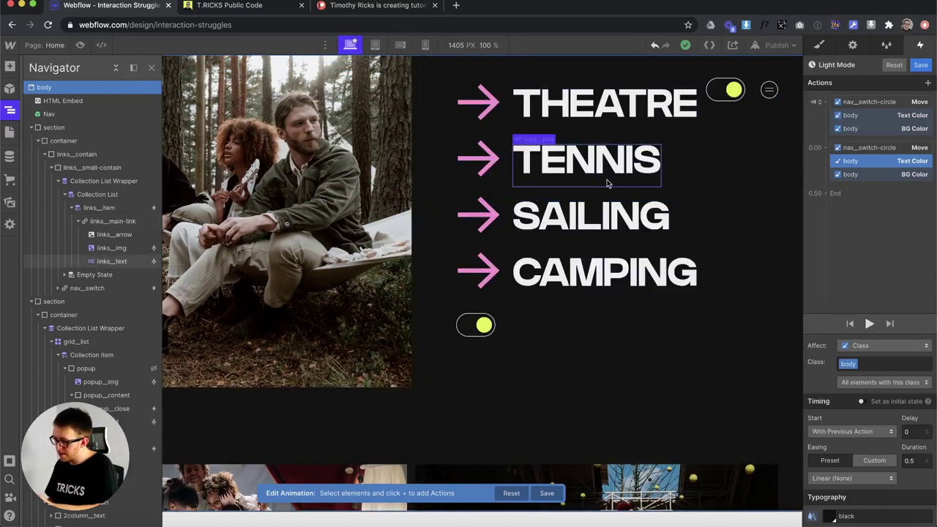
pyautogui.click(607, 180)
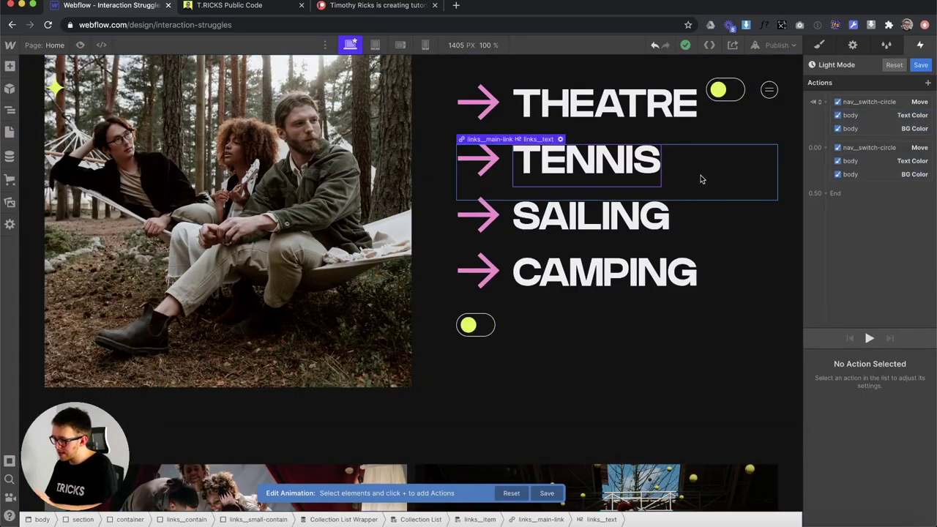
pyautogui.click(920, 65)
# Examine the typography color styles of the TENNIS main link and the Theatre and Tennis card headings
pyautogui.click(819, 46)
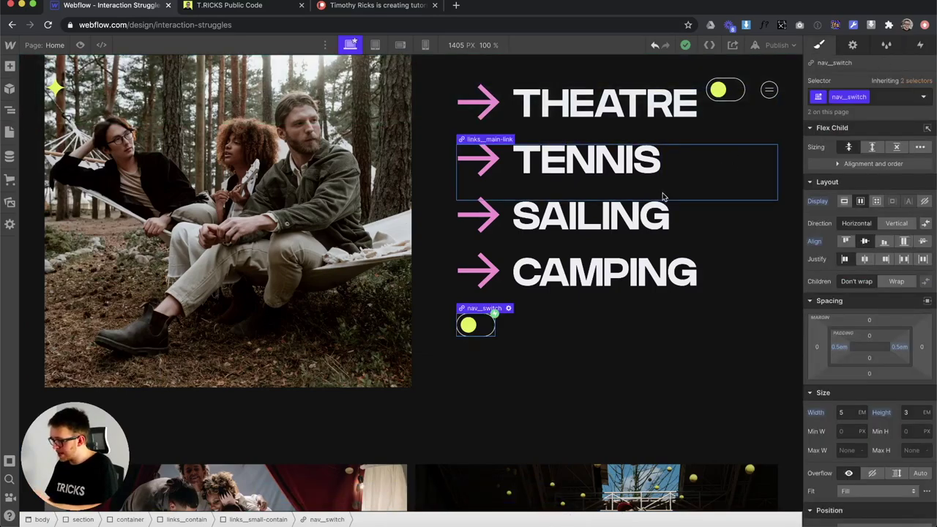
pyautogui.click(702, 174)
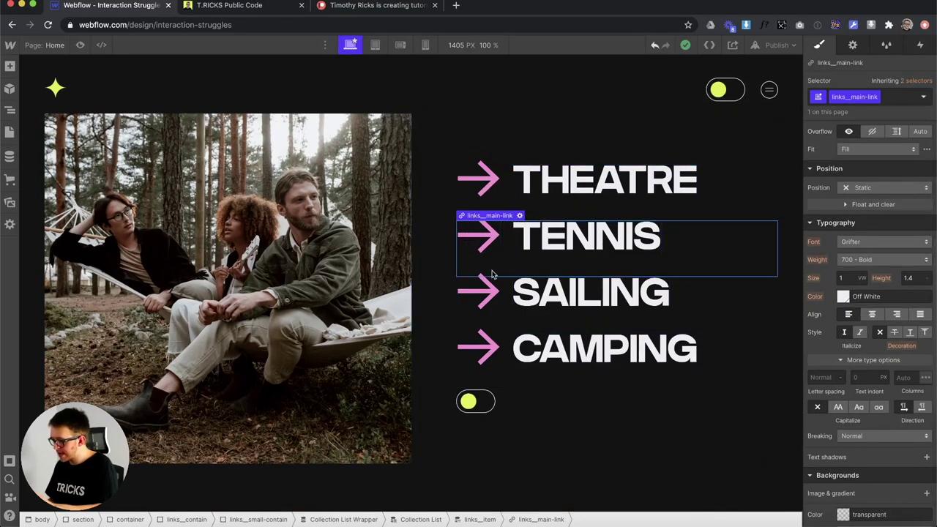
pyautogui.scroll(-5, 483, 256)
pyautogui.click(198, 420)
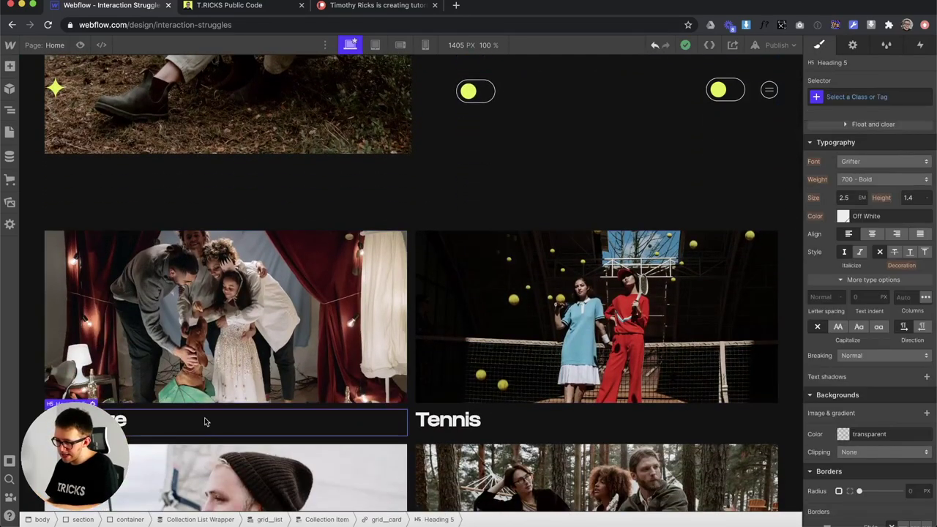
pyautogui.click(463, 424)
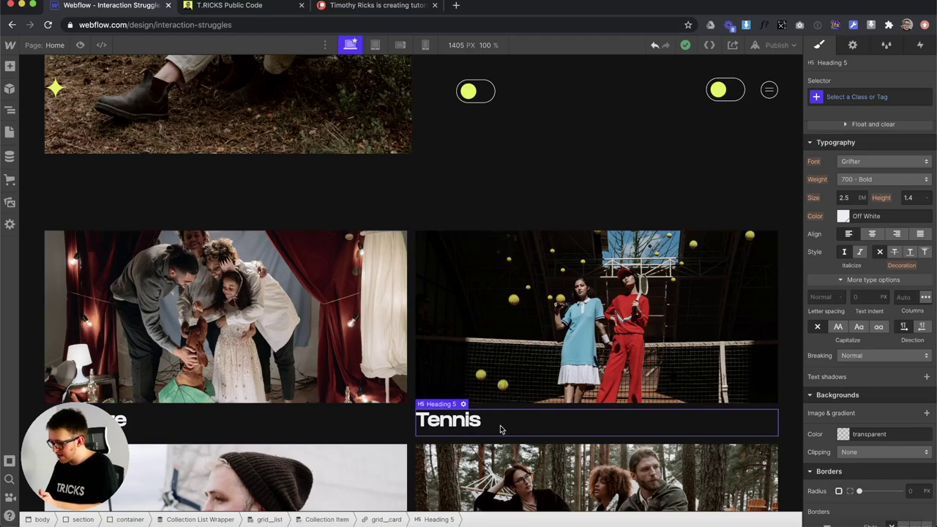
# Add a div block above the THEATRE link in the links container and give it the class all-links
pyautogui.scroll(3, 562, 307)
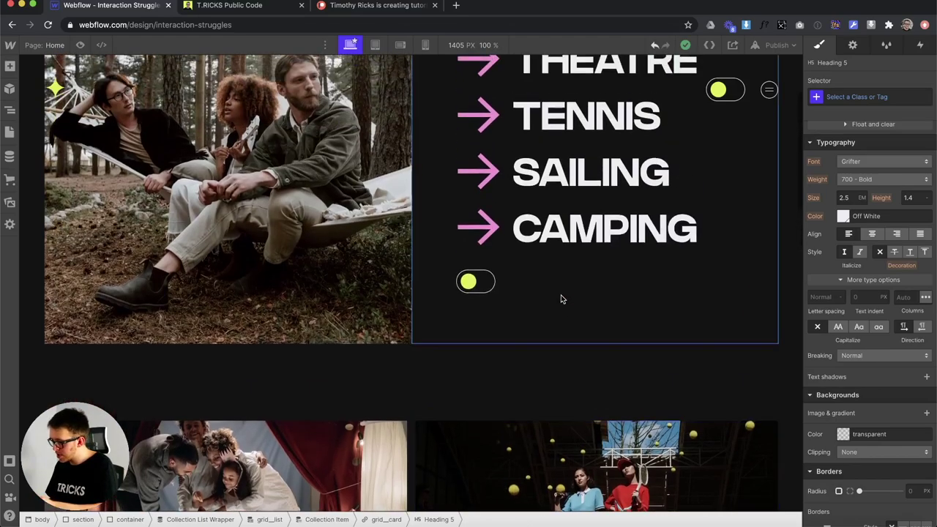
pyautogui.click(560, 184)
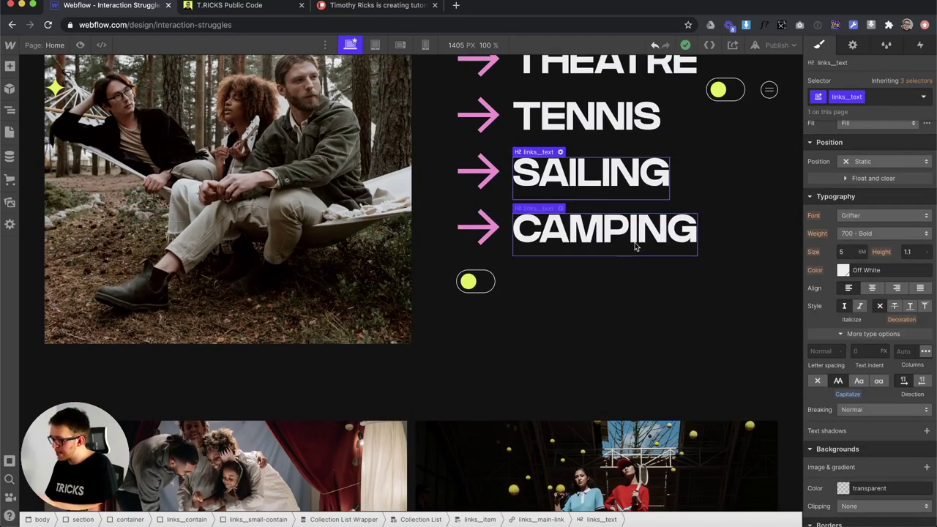
pyautogui.scroll(3, 635, 247)
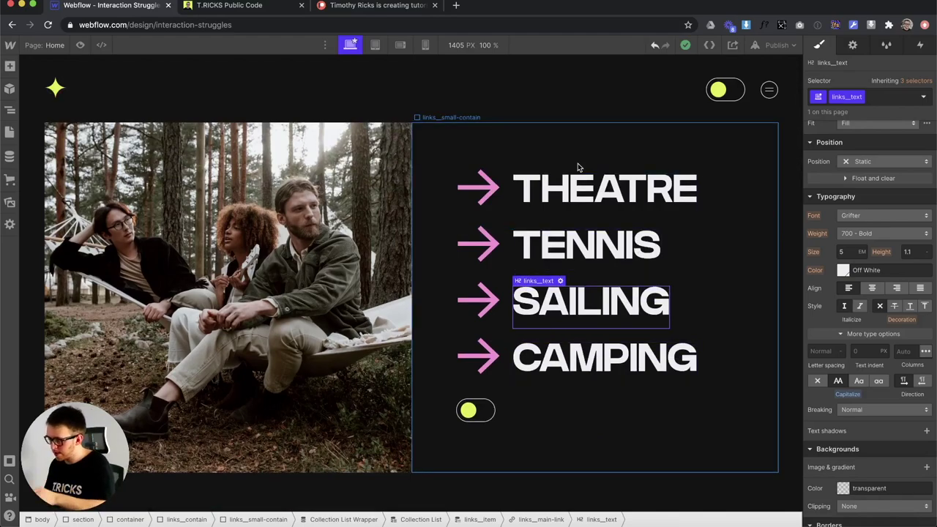
pyautogui.click(10, 66)
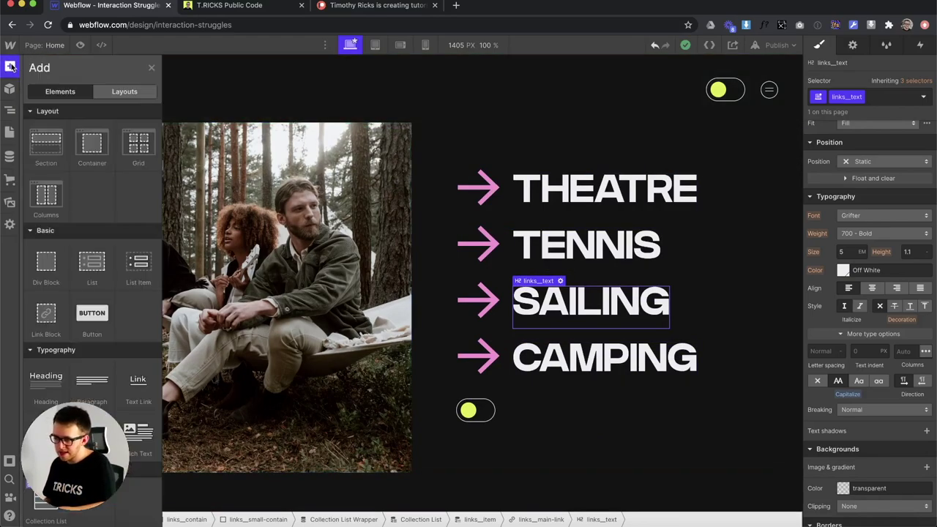
pyautogui.moveTo(45, 261); pyautogui.dragTo(608, 150)
pyautogui.click(847, 95)
pyautogui.write('all-link')
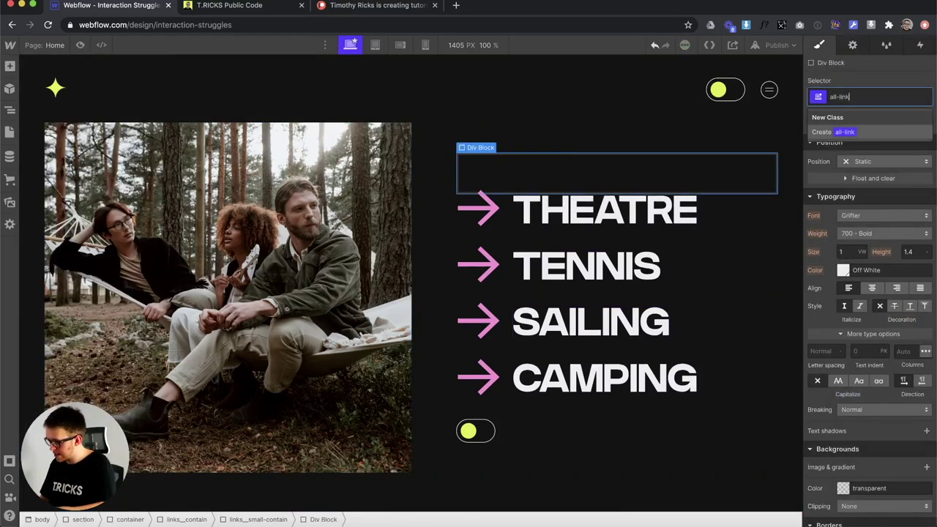
pyautogui.write('s')
pyautogui.press('Return')
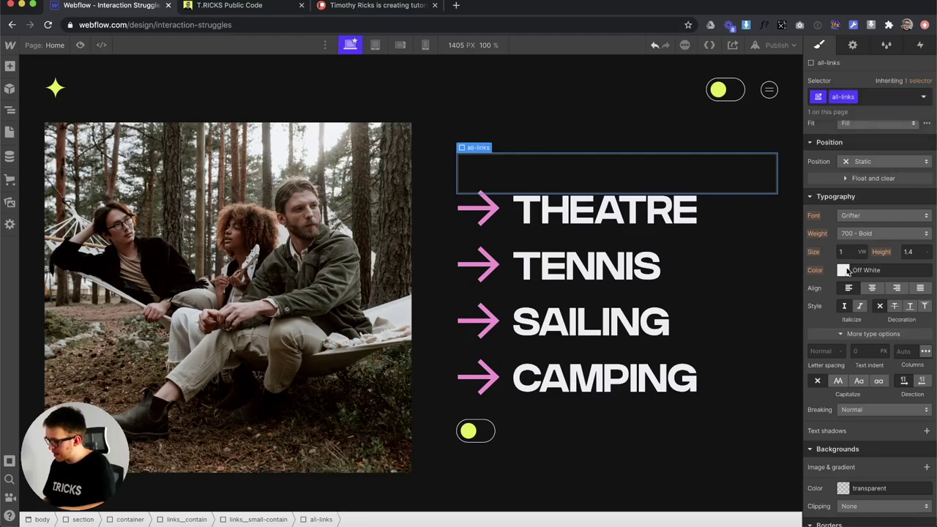
pyautogui.click(844, 270)
pyautogui.click(843, 270)
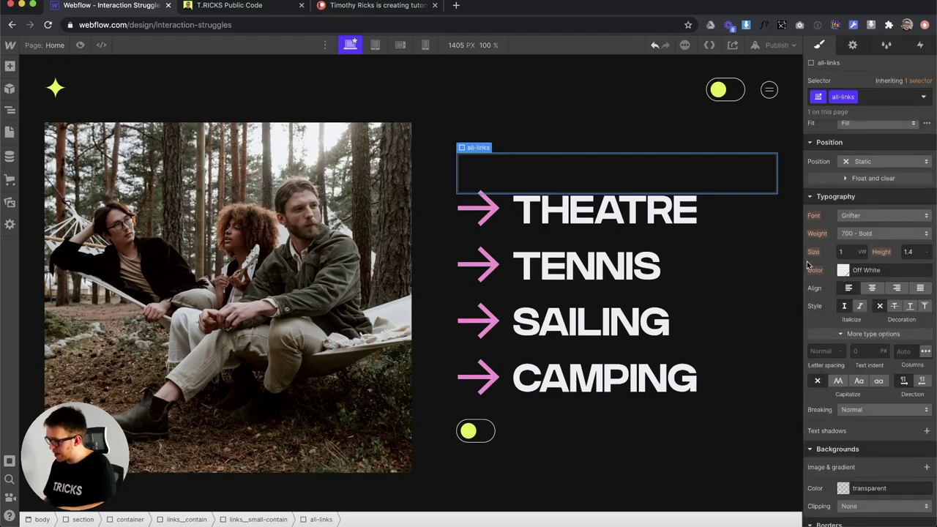
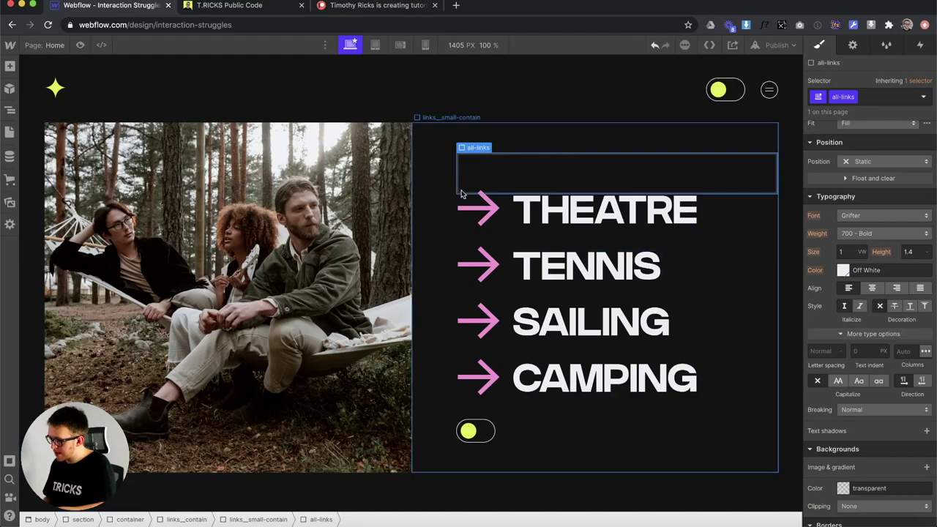
# Add the existing all-links class as a combo class to the main links in the THEATRE list
pyautogui.click(744, 237)
pyautogui.click(899, 101)
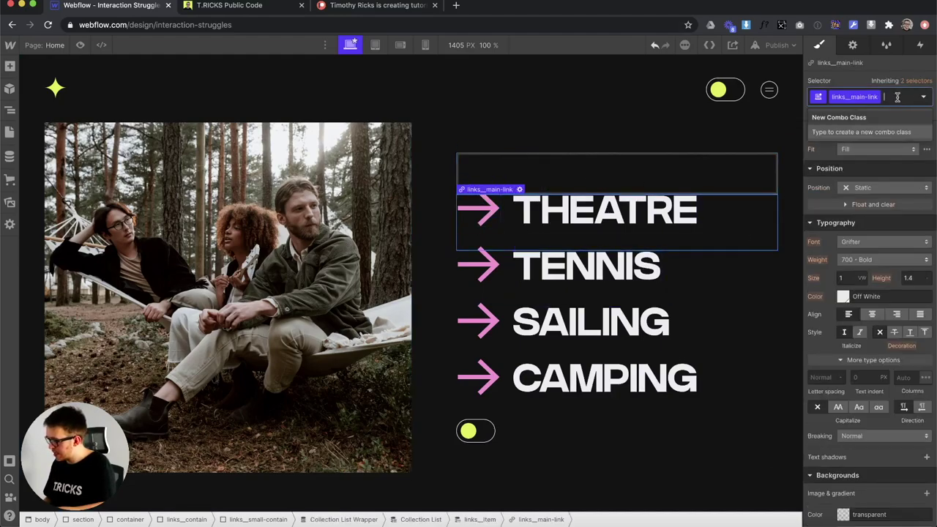
pyautogui.write('all')
pyautogui.click(826, 162)
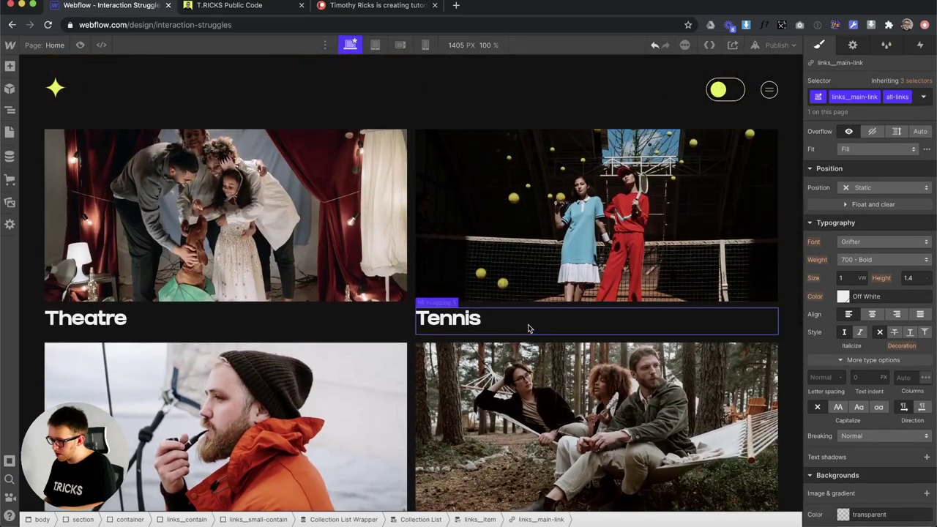
# Add the all-links combo class to the grid__card link block of the Tennis card
pyautogui.click(512, 322)
pyautogui.click(499, 306)
pyautogui.click(891, 99)
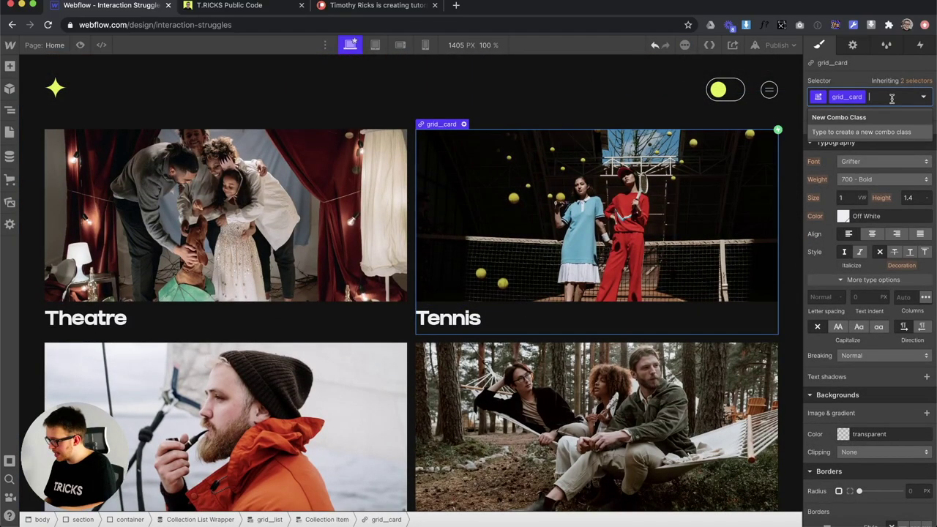
pyautogui.write('all')
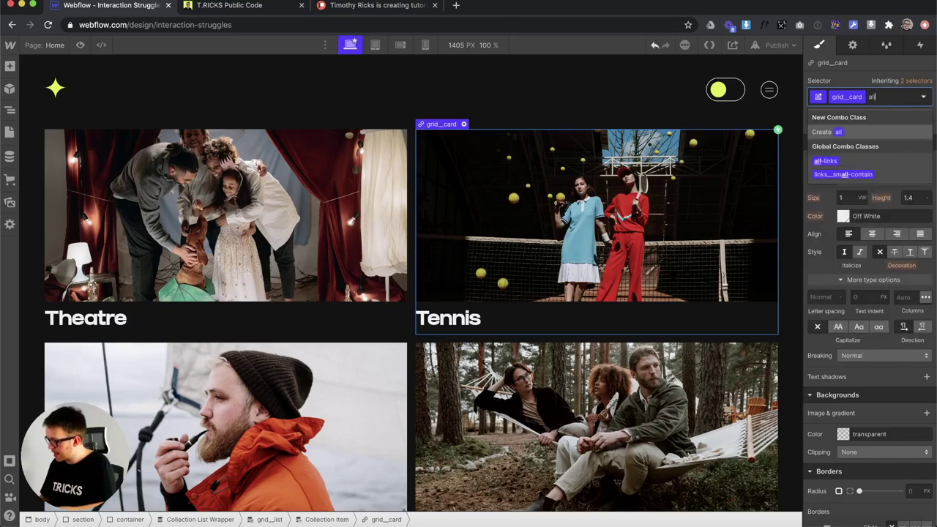
pyautogui.press('Escape')
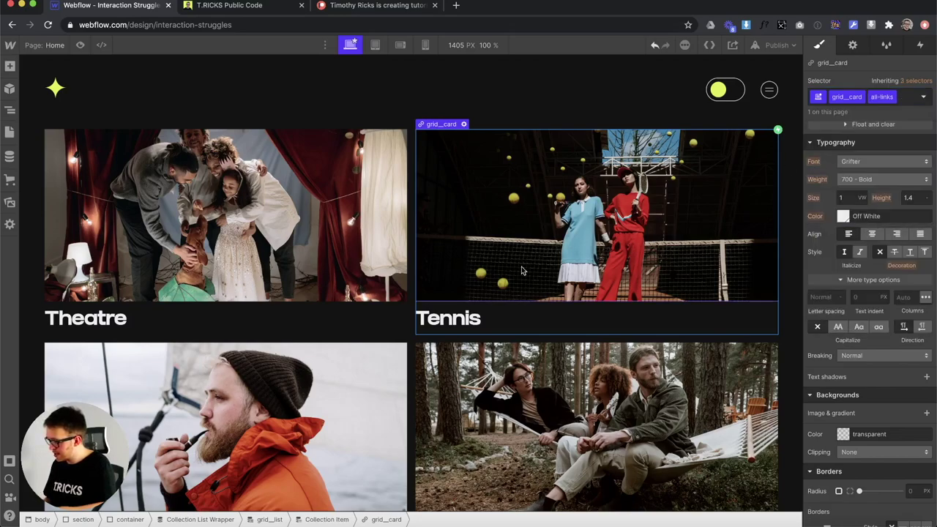
# Examine where the text color is inherited from on the Tennis heading, its grid card and the SAILING section heading
pyautogui.click(448, 320)
pyautogui.scroll(-1, 849, 307)
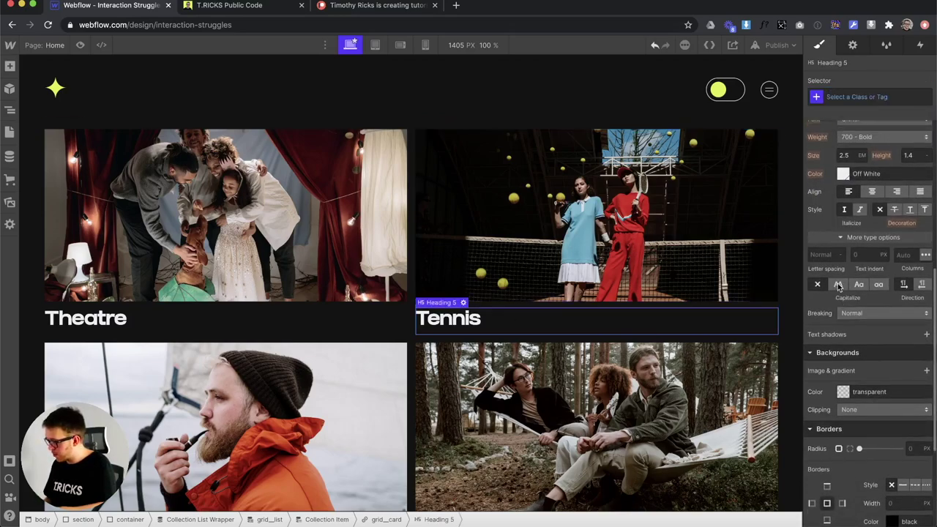
pyautogui.click(813, 193)
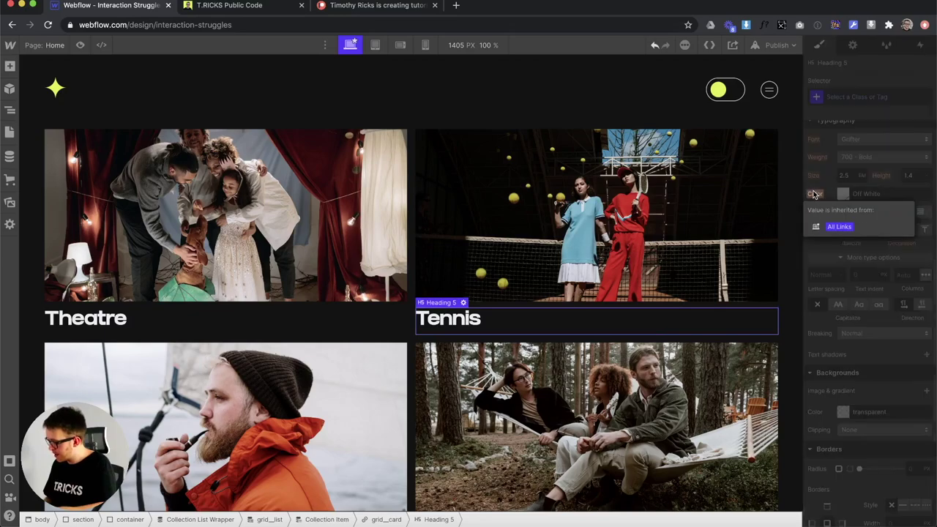
pyautogui.click(584, 305)
pyautogui.click(815, 193)
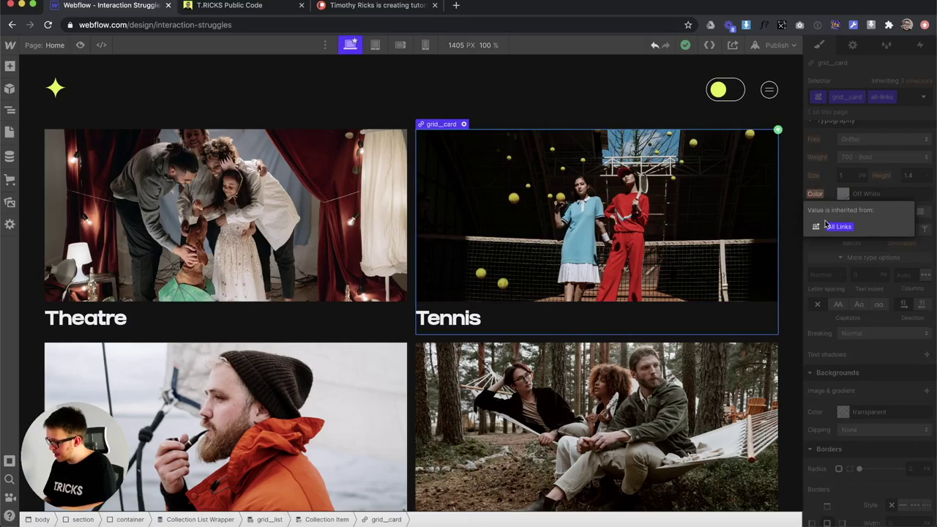
pyautogui.click(842, 194)
pyautogui.click(615, 233)
pyautogui.click(256, 157)
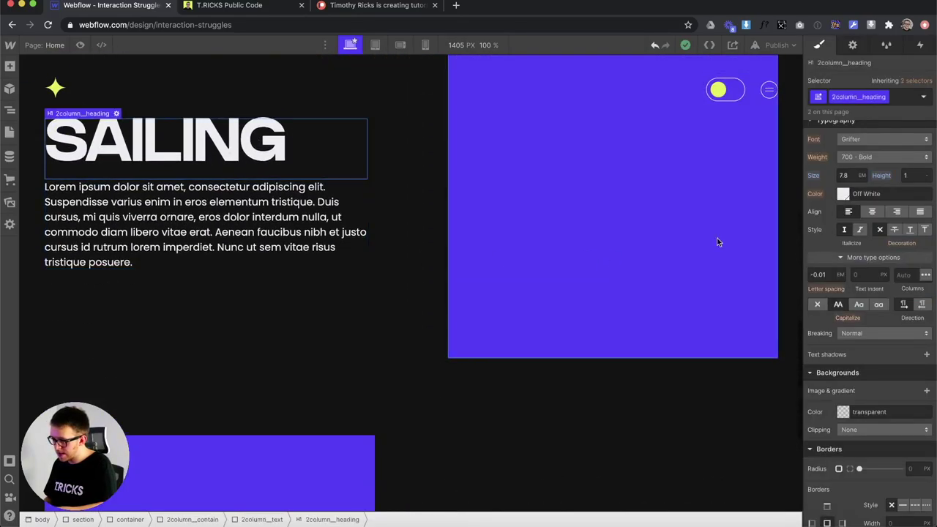
pyautogui.click(815, 193)
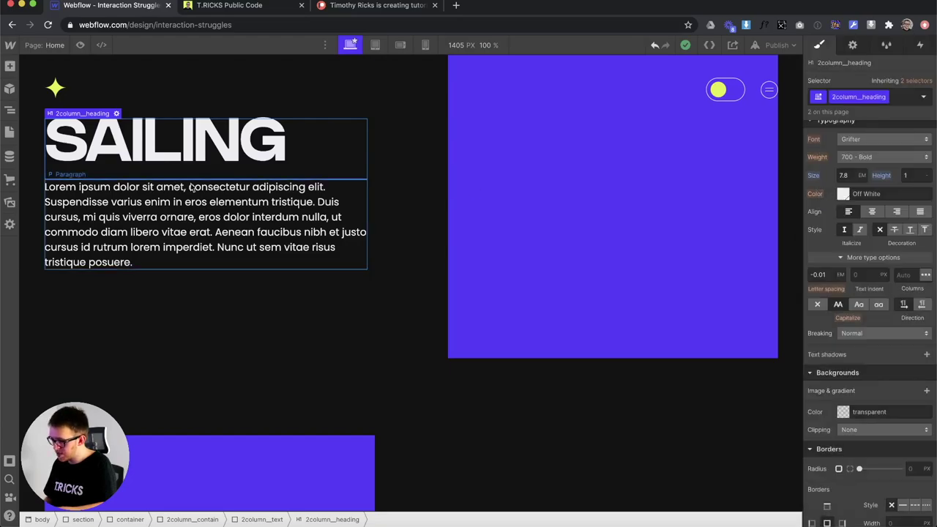
# Review the classes and styles of the empty all-links div, the CAMPING main link, the Tennis card and the nav switch
pyautogui.scroll(6, 486, 258)
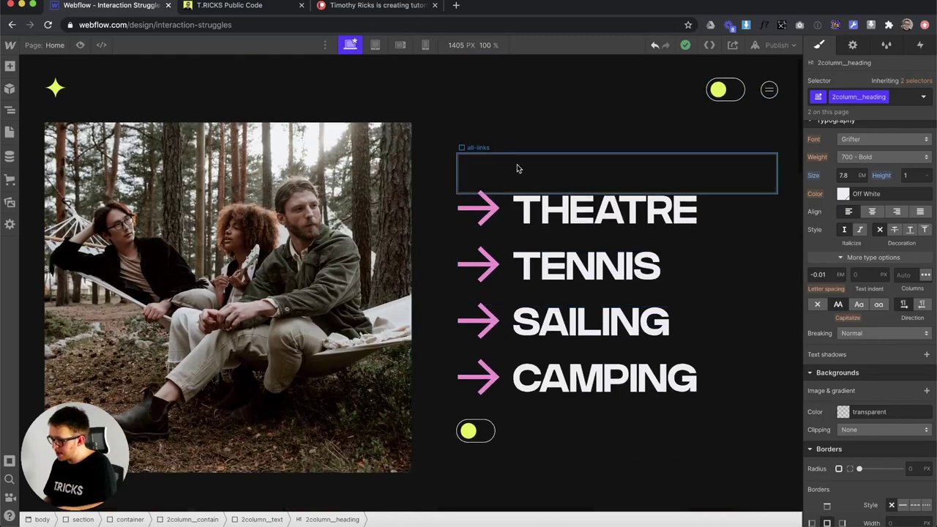
pyautogui.click(516, 170)
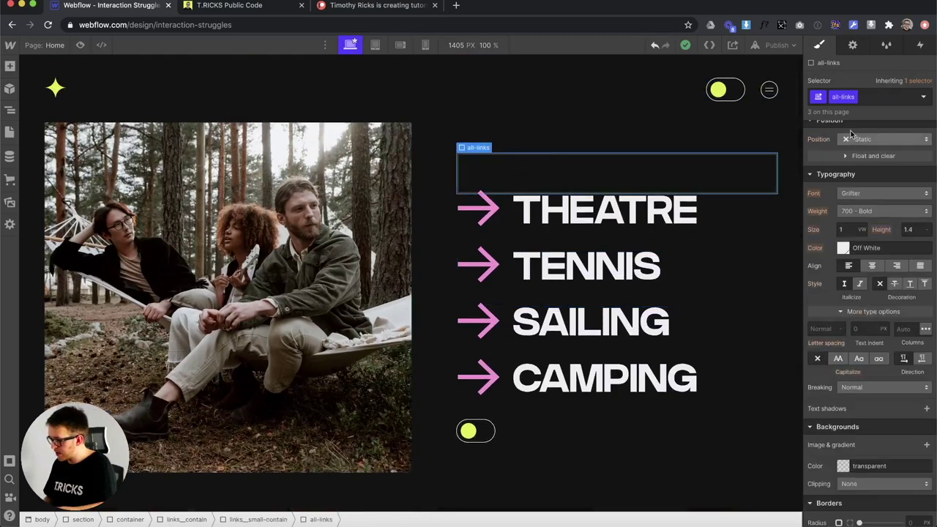
pyautogui.scroll(-1, 497, 402)
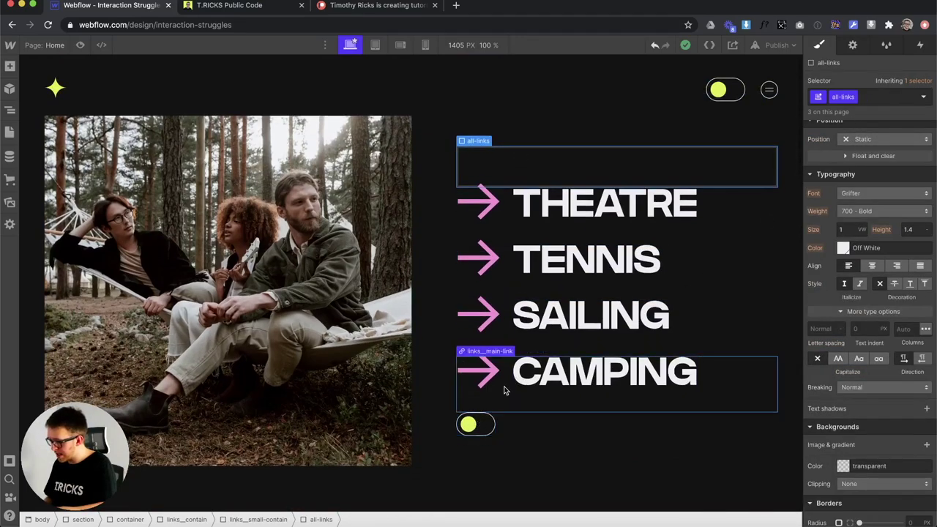
pyautogui.click(505, 387)
pyautogui.scroll(-8, 516, 351)
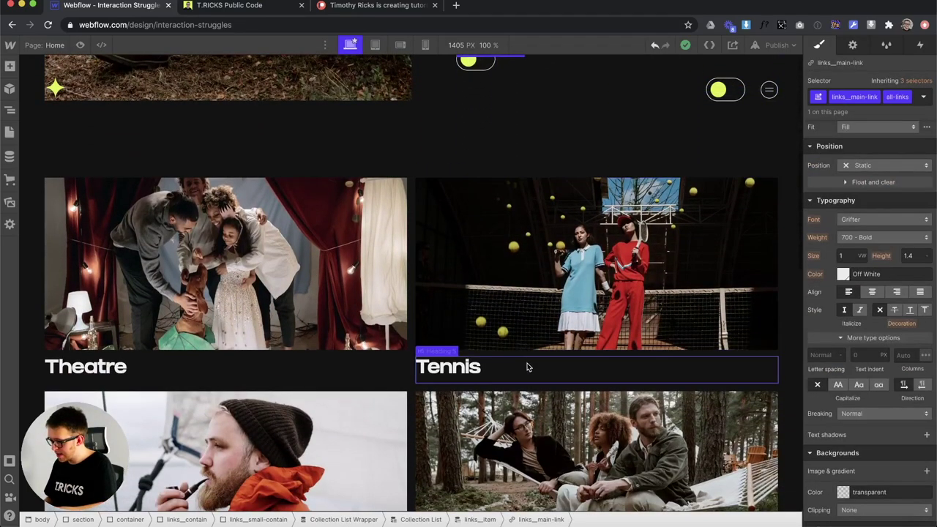
pyautogui.click(535, 357)
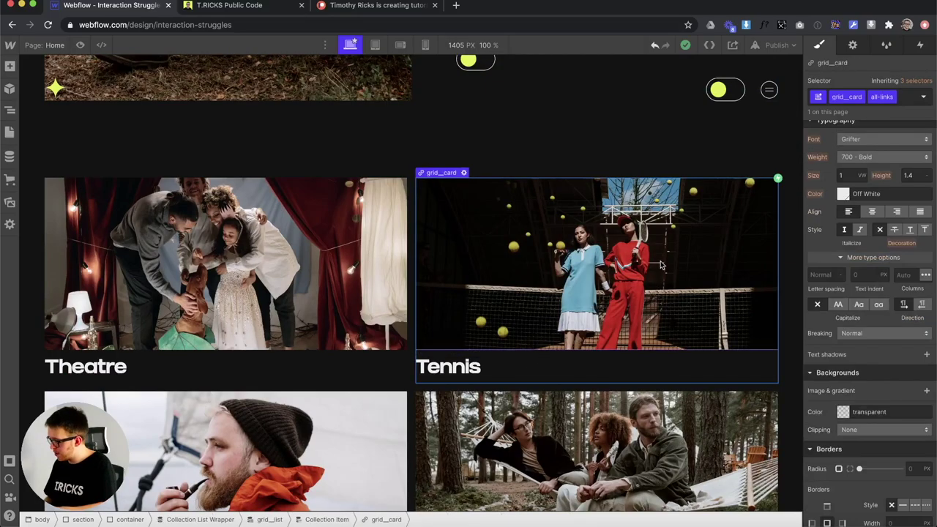
pyautogui.scroll(8, 600, 307)
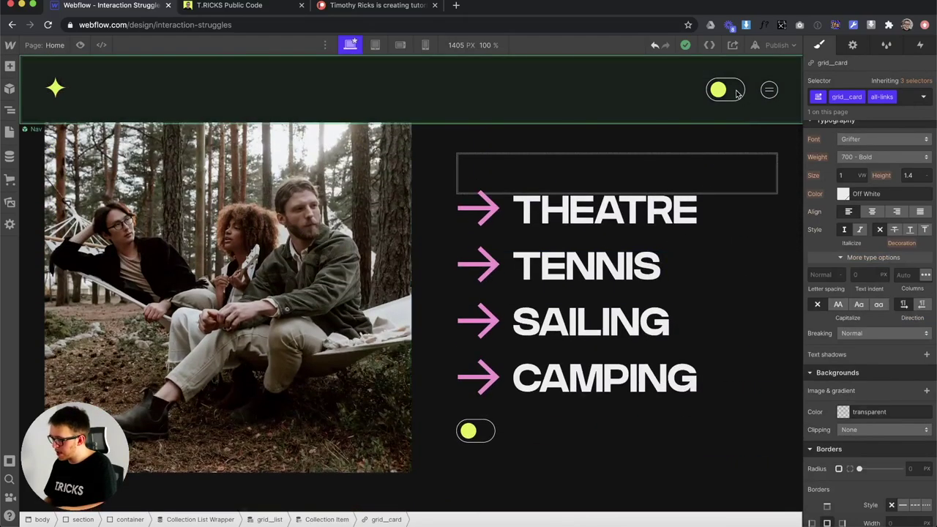
pyautogui.doubleClick(736, 92)
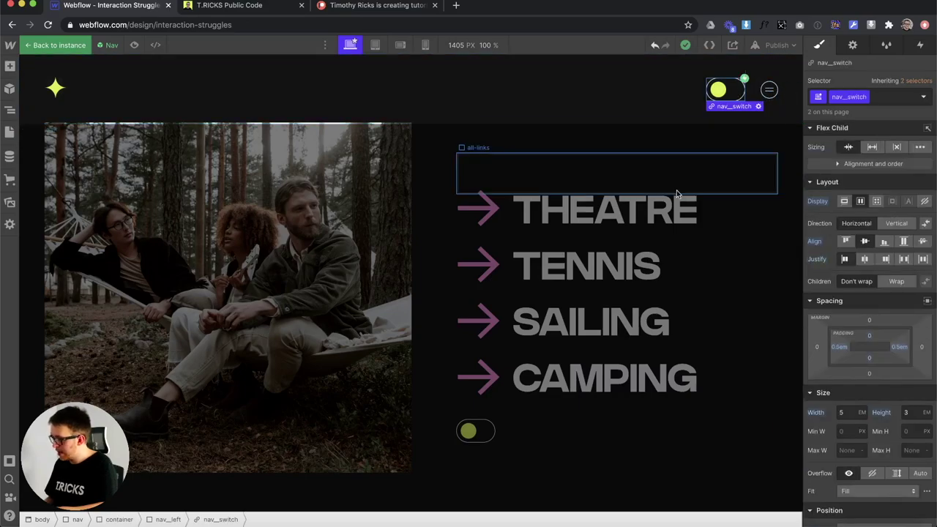
# Duplicate the all-links div block, and give the copy a duplicated class named all-borders
pyautogui.click(655, 163)
pyautogui.rightClick(576, 179)
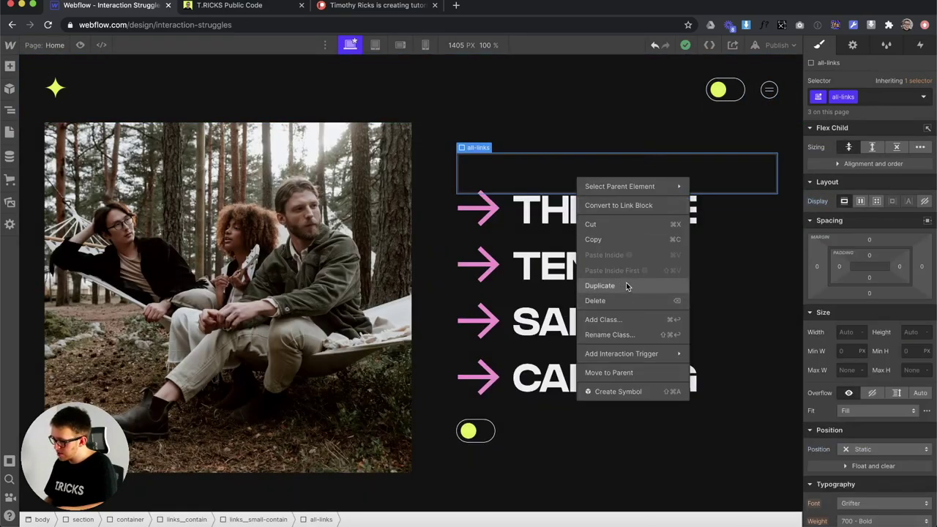
pyautogui.click(625, 286)
pyautogui.click(617, 201)
pyautogui.click(850, 98)
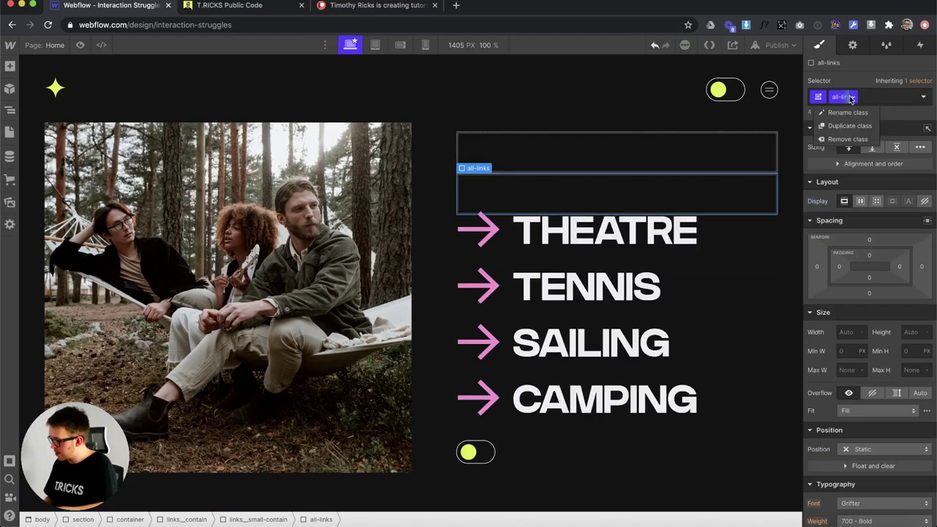
pyautogui.click(850, 126)
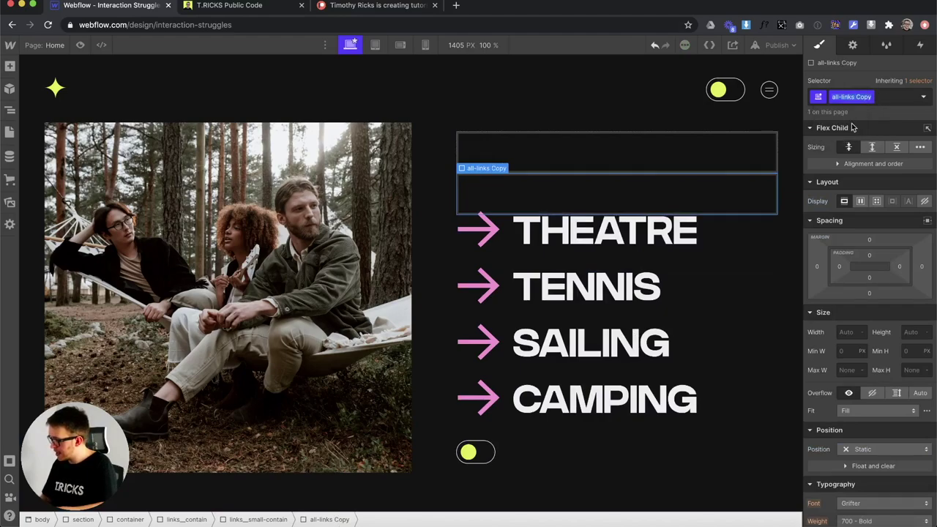
pyautogui.write('all-borders')
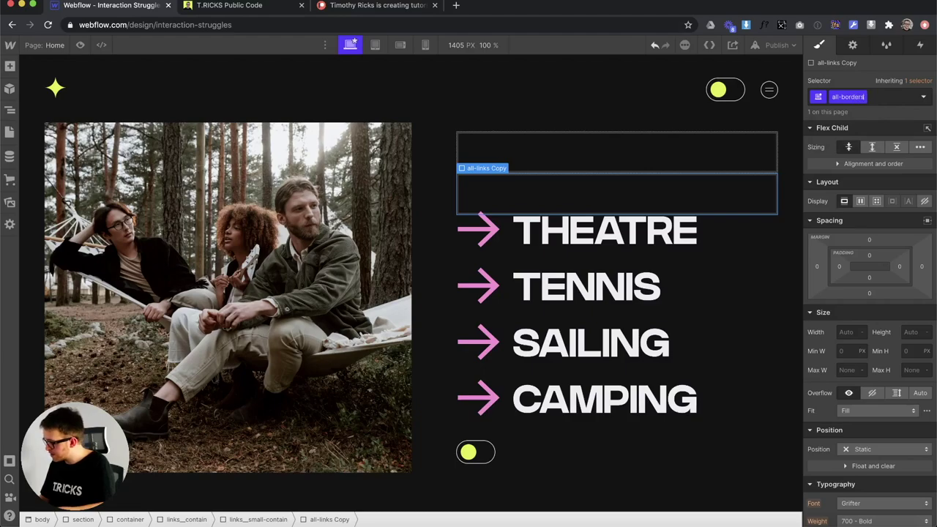
pyautogui.press('Return')
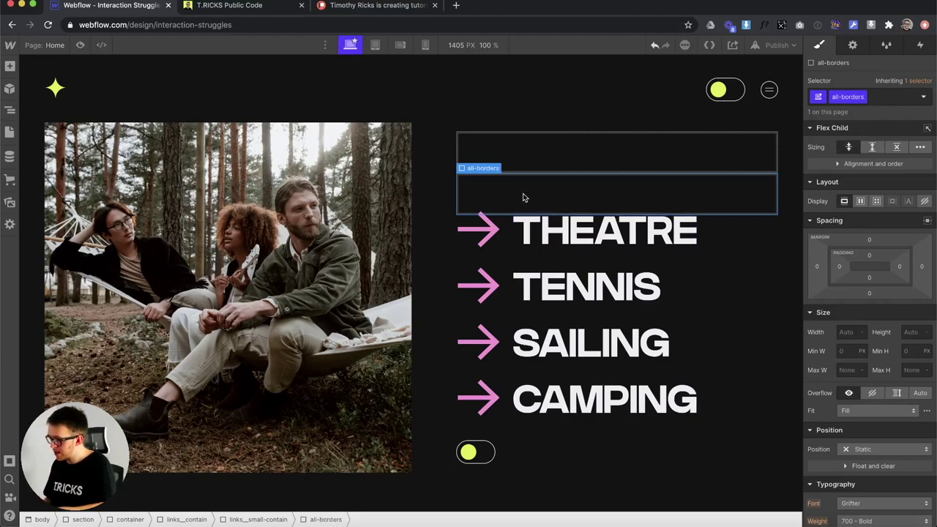
# Give the all-borders div a solid 1 px border in the Off White swatch color
pyautogui.scroll(-10, 873, 393)
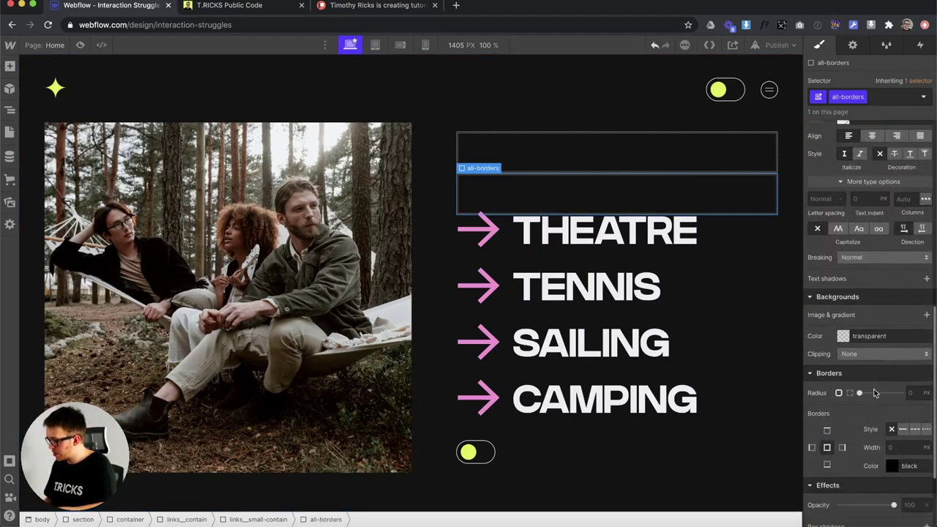
pyautogui.click(893, 369)
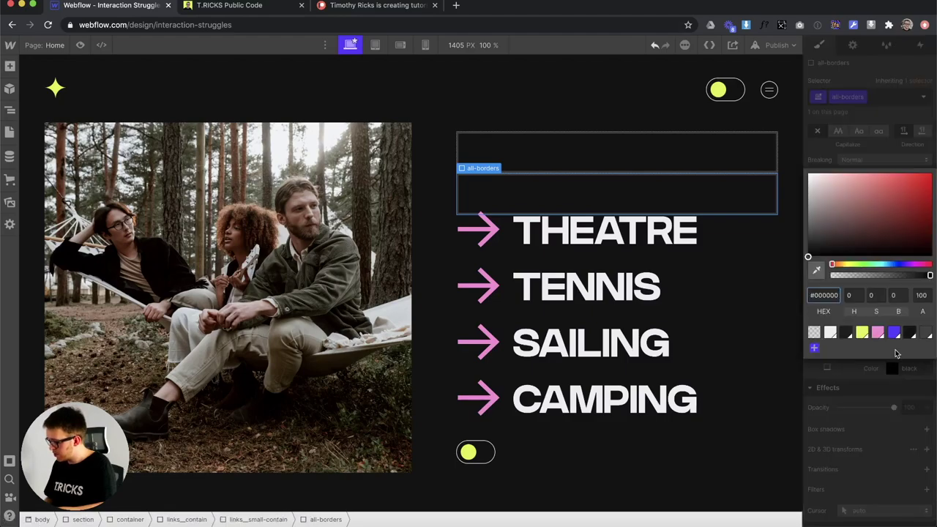
pyautogui.click(909, 333)
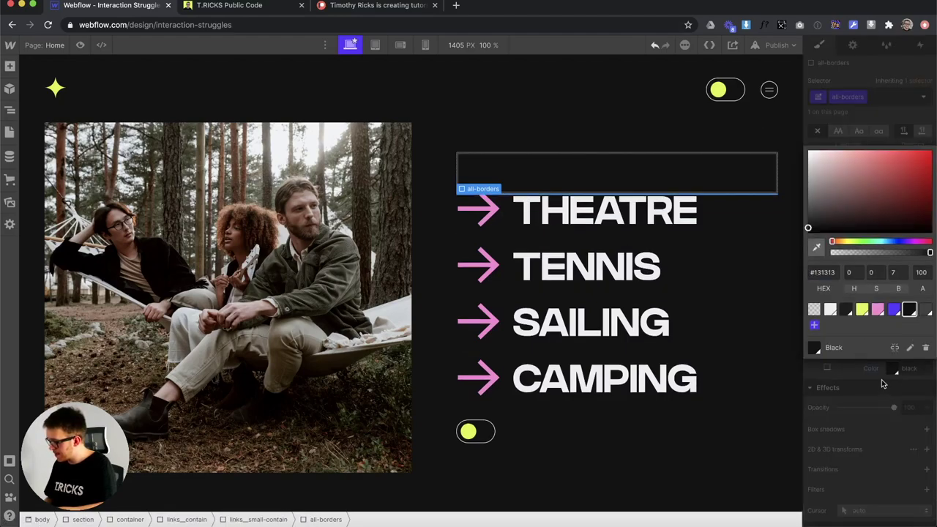
pyautogui.click(831, 309)
pyautogui.click(896, 396)
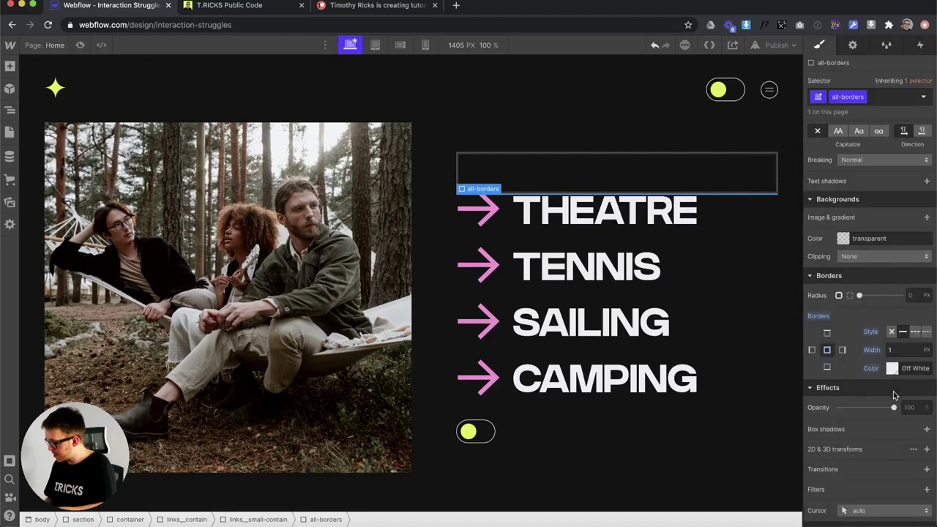
pyautogui.click(659, 171)
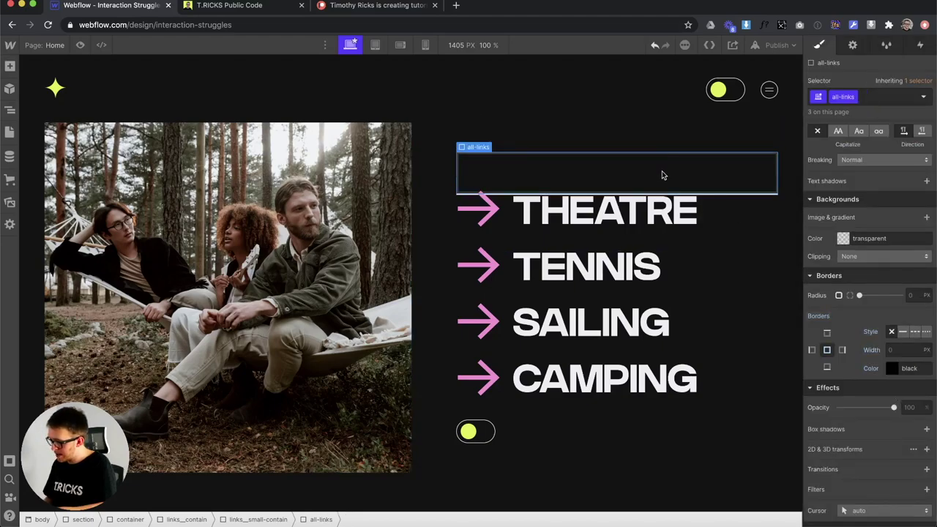
# Review the text color of the all-links div and the background color of the menu icon's line inside the nav component
pyautogui.scroll(3, 841, 217)
pyautogui.click(843, 171)
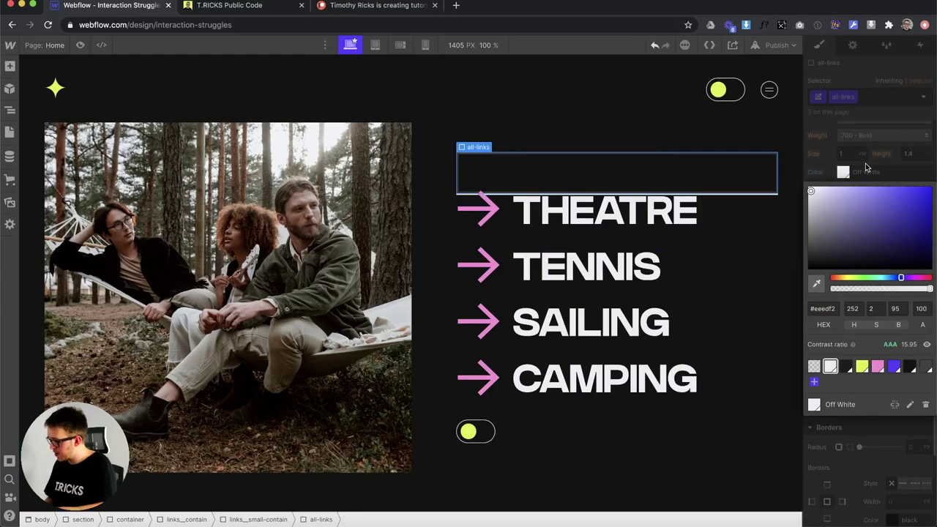
pyautogui.click(881, 137)
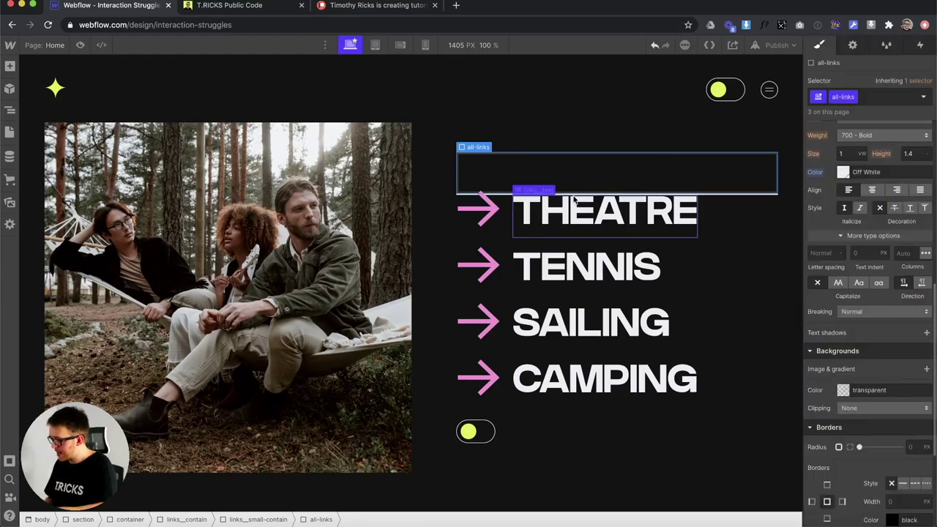
pyautogui.click(769, 89)
pyautogui.doubleClick(769, 90)
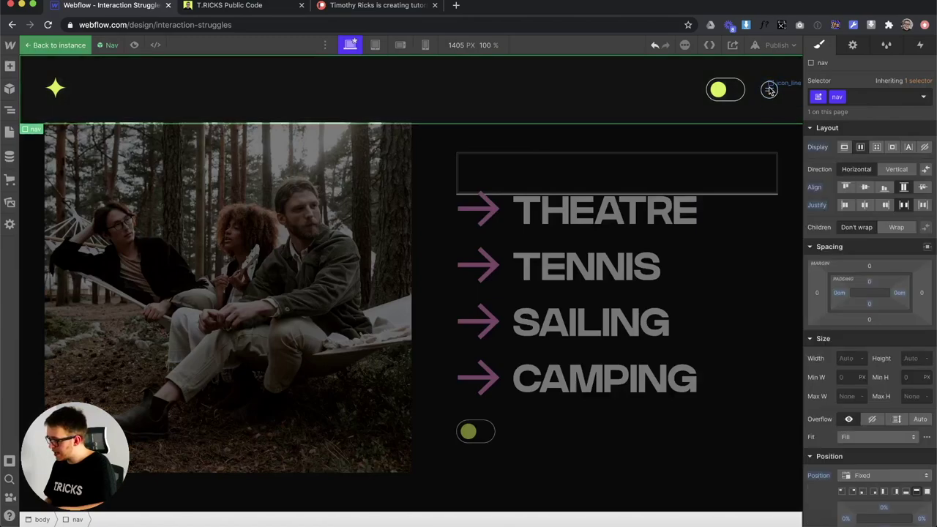
pyautogui.click(769, 89)
pyautogui.scroll(-10, 841, 327)
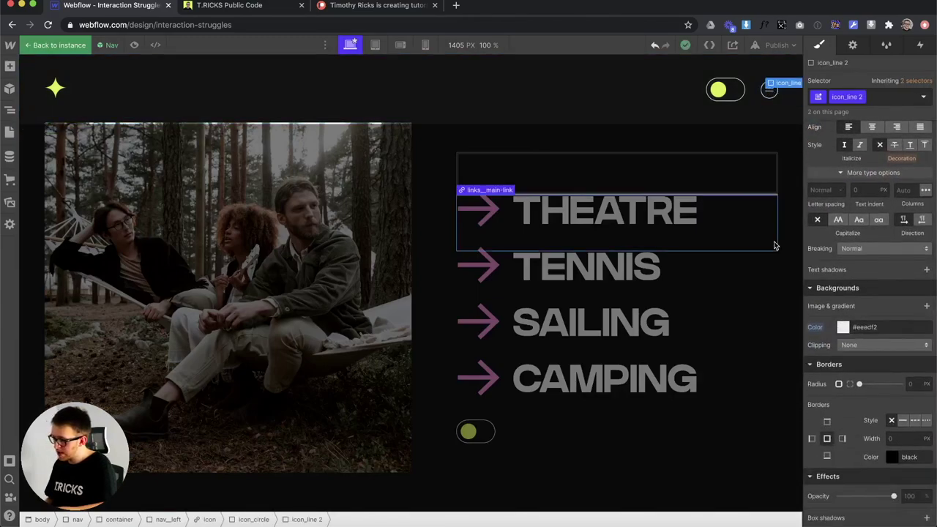
pyautogui.scroll(-4, 658, 255)
pyautogui.scroll(3, 626, 237)
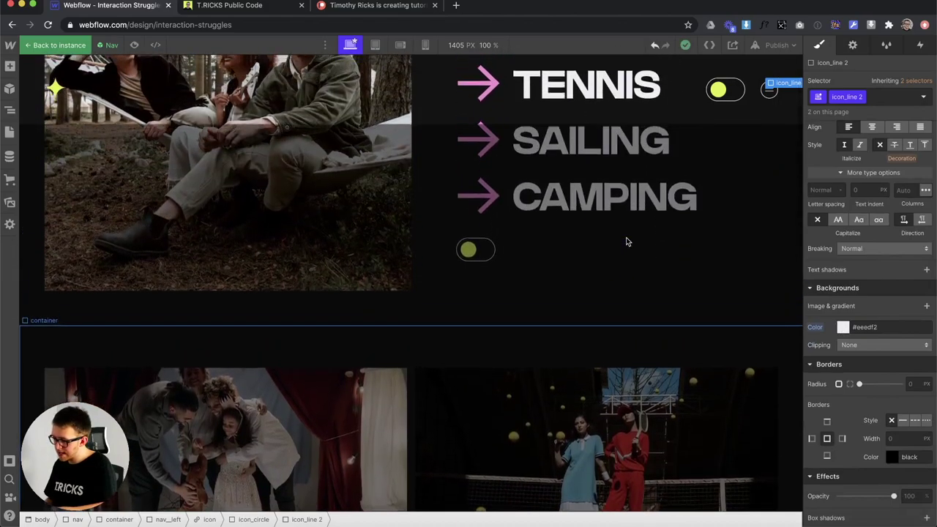
pyautogui.scroll(1, 565, 171)
# Duplicate the all-links div block, and give the copy a duplicated class named all-fills
pyautogui.click(514, 169)
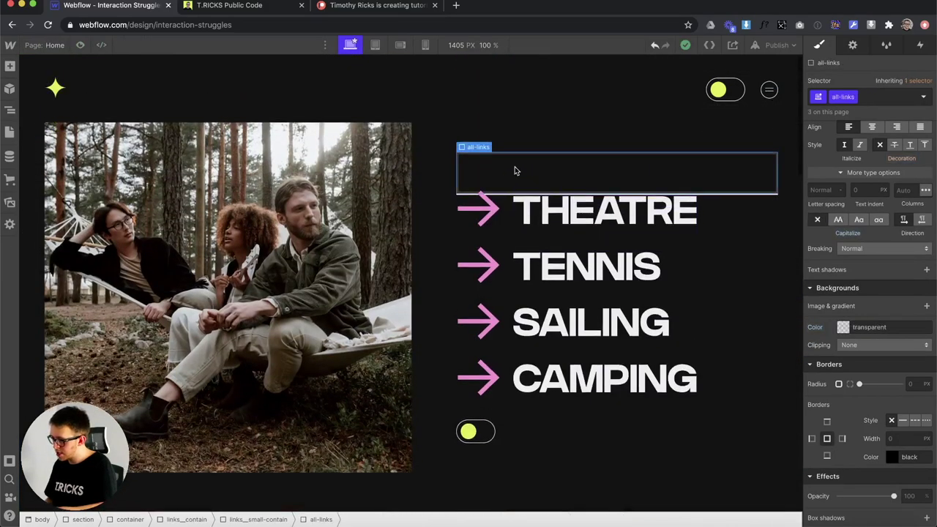
pyautogui.rightClick(514, 170)
pyautogui.click(539, 273)
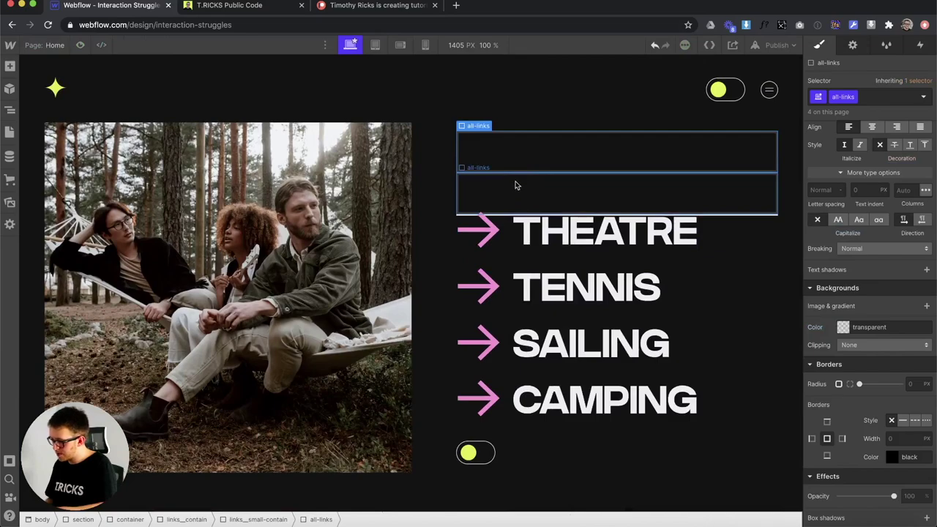
pyautogui.click(858, 97)
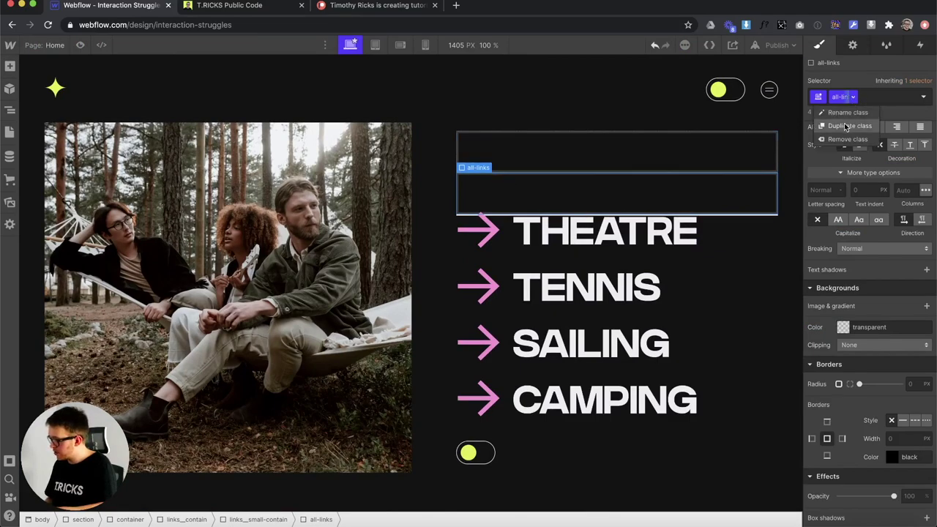
pyautogui.click(849, 124)
pyautogui.write('all')
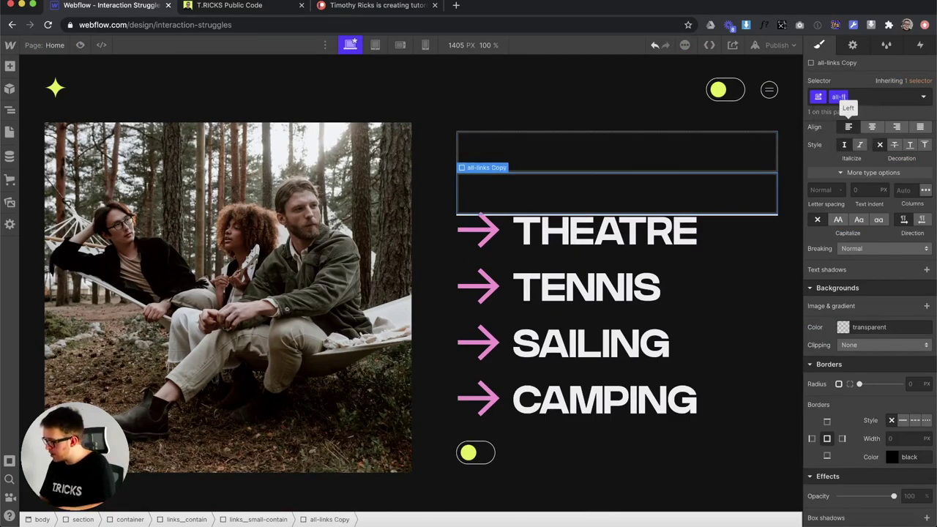
pyautogui.write('-fills')
pyautogui.press('Return')
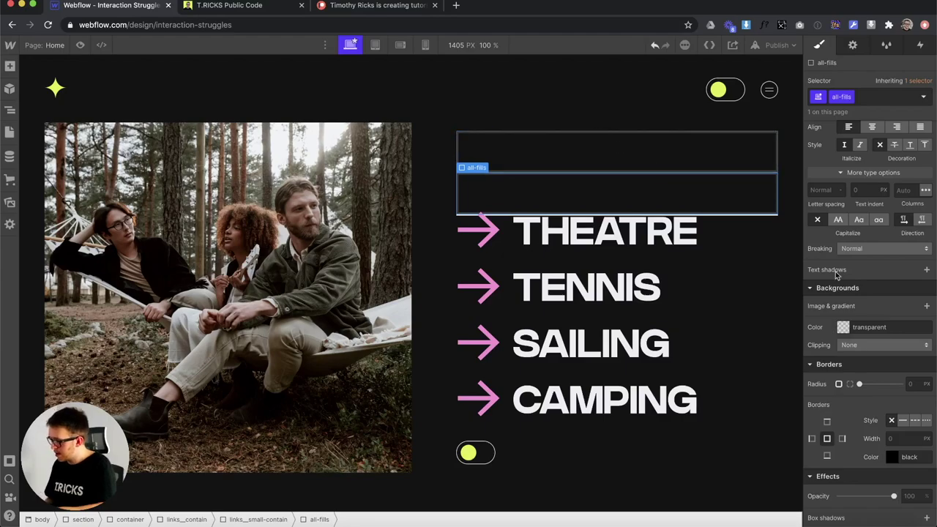
# Reset the text color on the all-fills class so it inherits from Body (All Pages)
pyautogui.scroll(-2, 870, 379)
pyautogui.scroll(10, 870, 379)
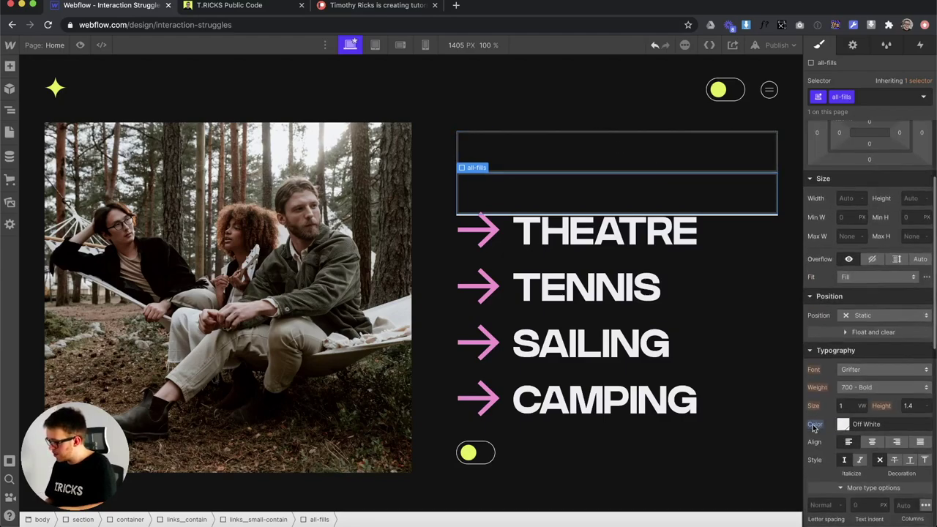
pyautogui.click(816, 425)
pyautogui.rightClick(827, 438)
pyautogui.press('Escape')
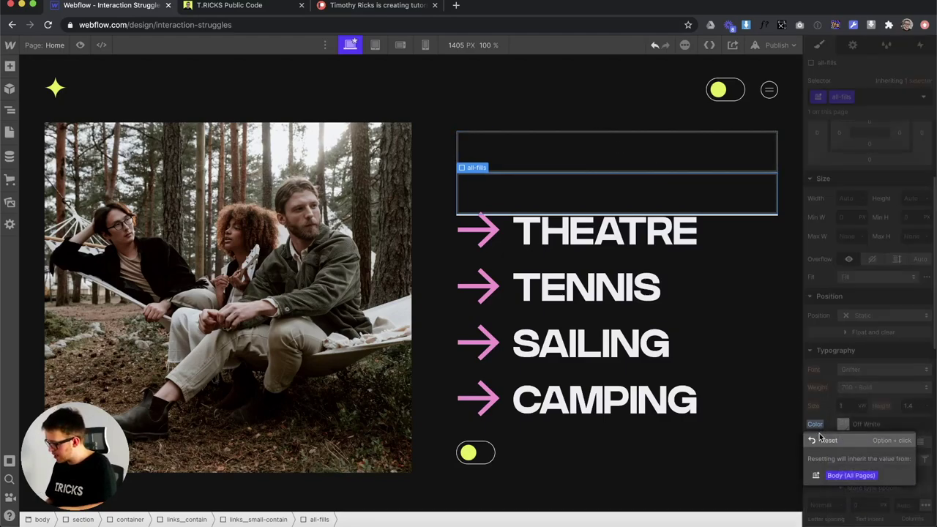
pyautogui.click(821, 439)
# Set the background color of the all-fills div to the Off White swatch
pyautogui.scroll(-7, 834, 432)
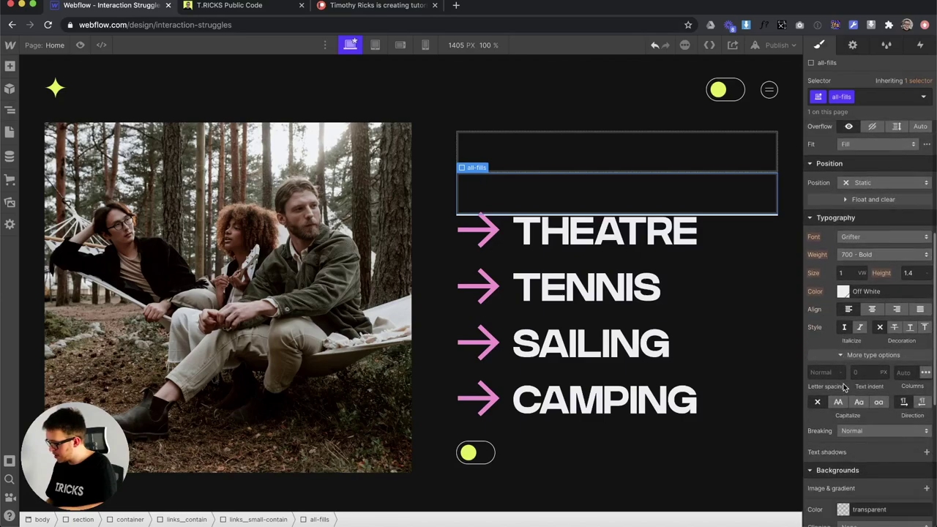
pyautogui.click(843, 397)
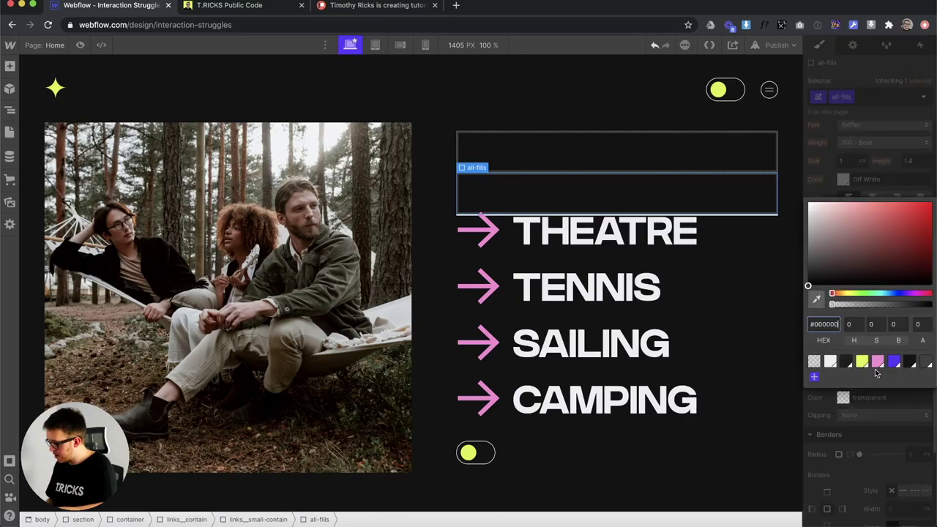
pyautogui.click(831, 361)
pyautogui.press('Escape')
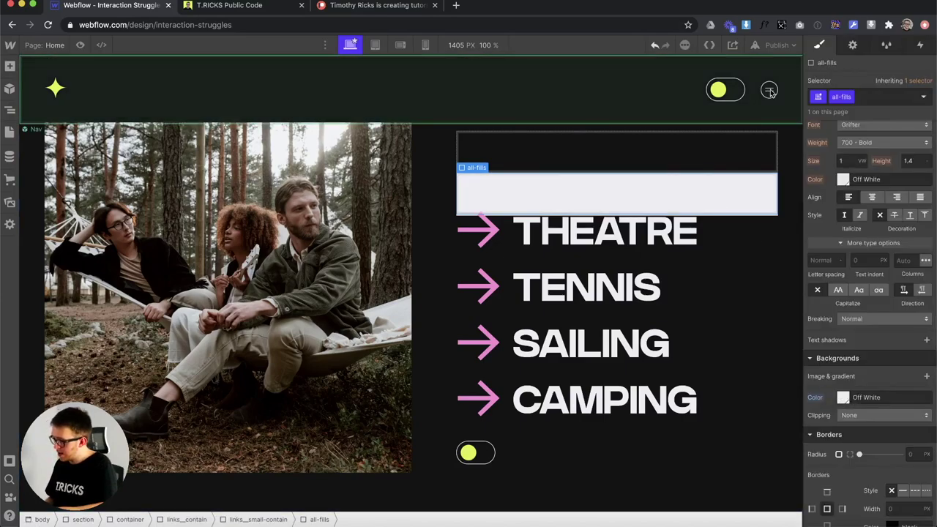
# Add the all-fills combo class to both icon_line 2 lines of the menu icon in the nav component
pyautogui.doubleClick(769, 91)
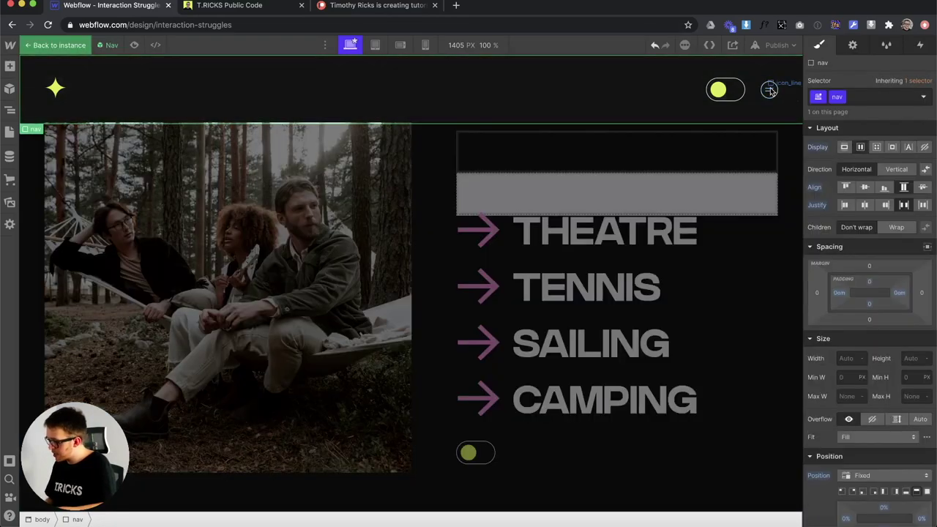
pyautogui.click(770, 89)
pyautogui.click(886, 98)
pyautogui.write('all-fills')
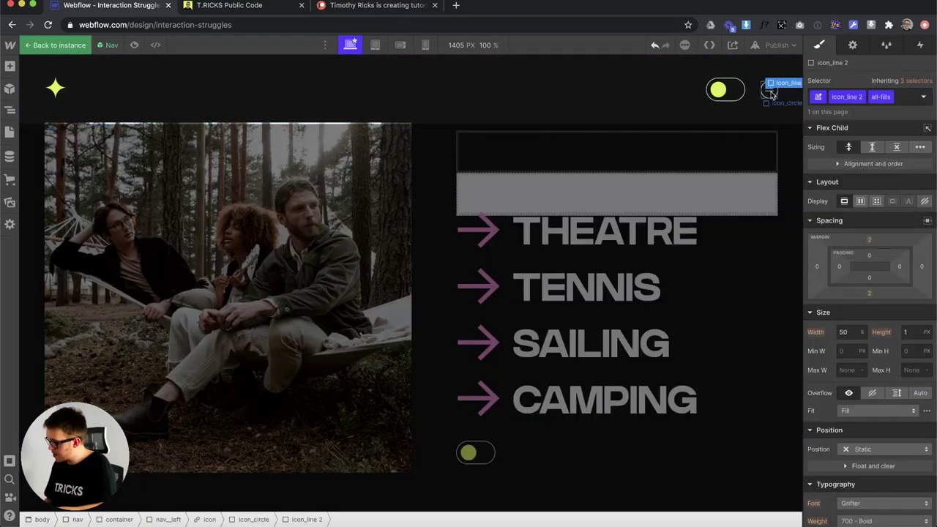
pyautogui.click(835, 176)
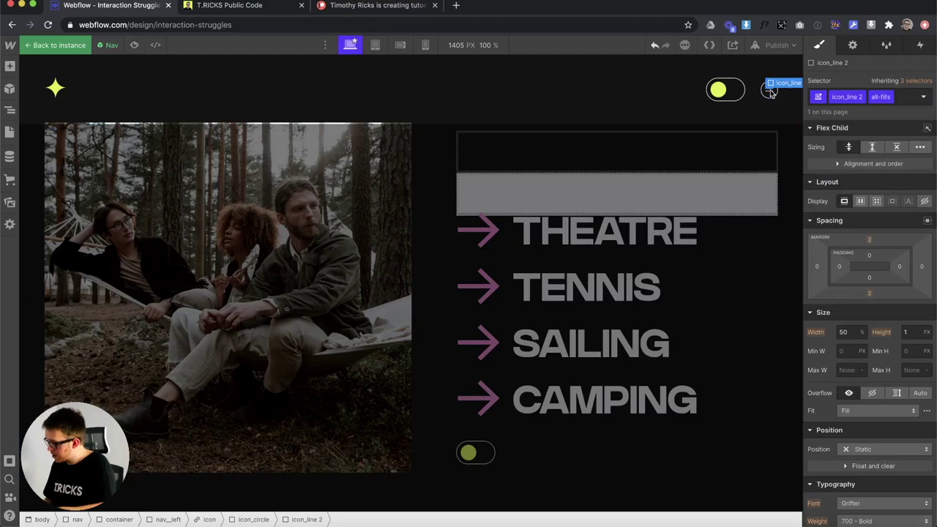
pyautogui.click(769, 91)
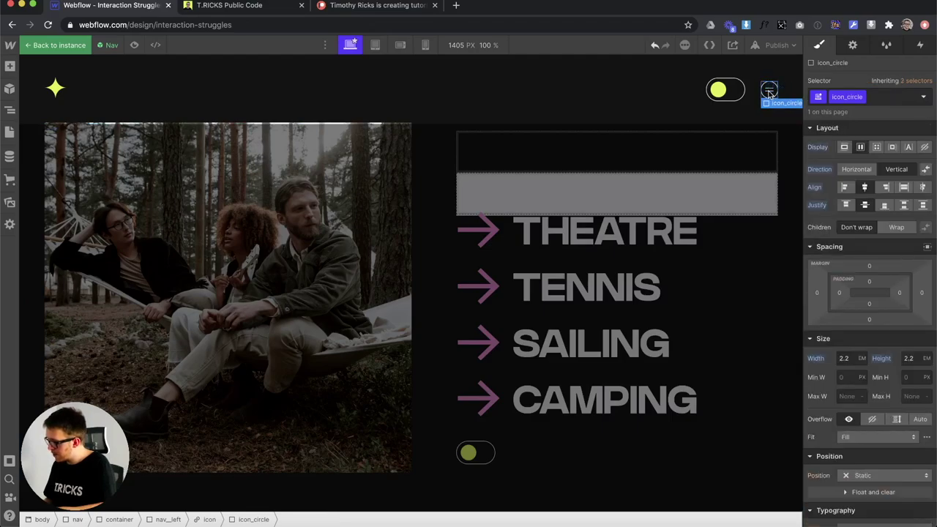
pyautogui.click(769, 90)
pyautogui.click(885, 97)
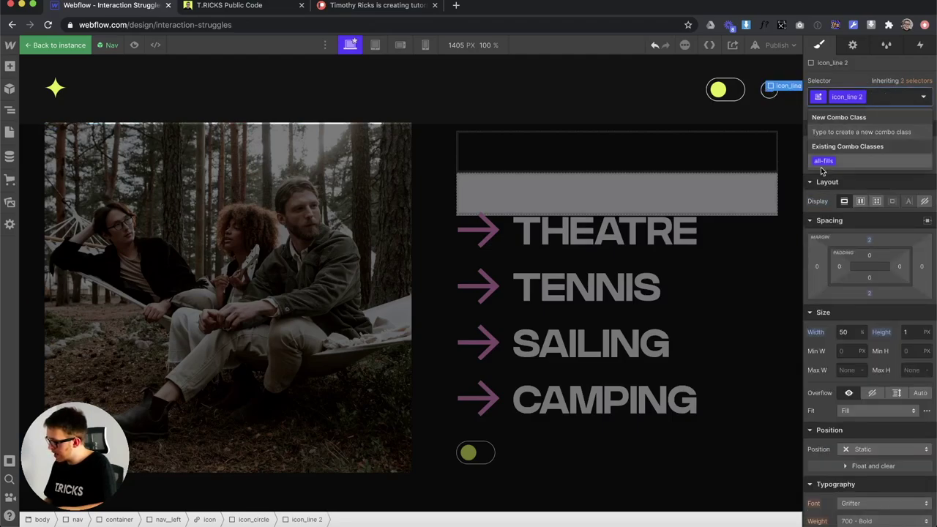
pyautogui.press('Escape')
# Add the all-borders combo class to the menu icon's icon_circle and to the nav__switch in the nav component
pyautogui.click(769, 90)
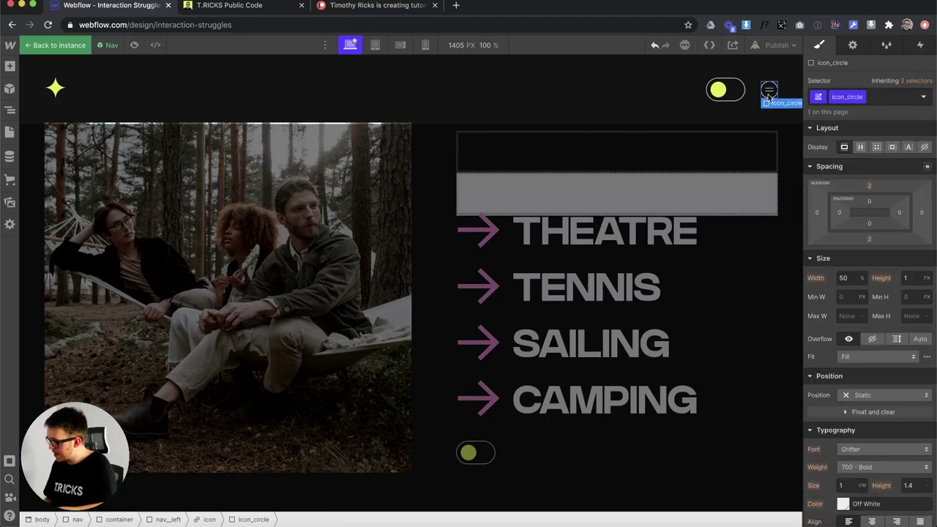
pyautogui.click(888, 101)
pyautogui.write('all')
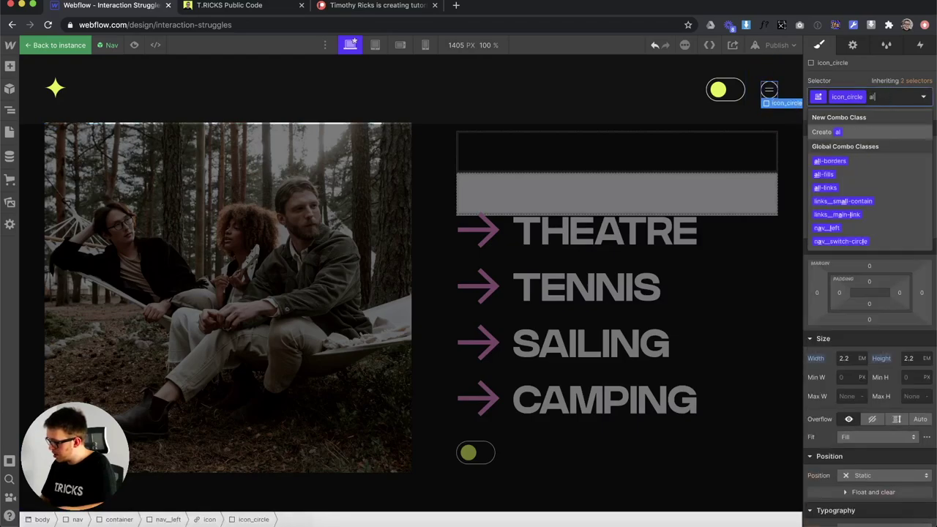
pyautogui.click(830, 161)
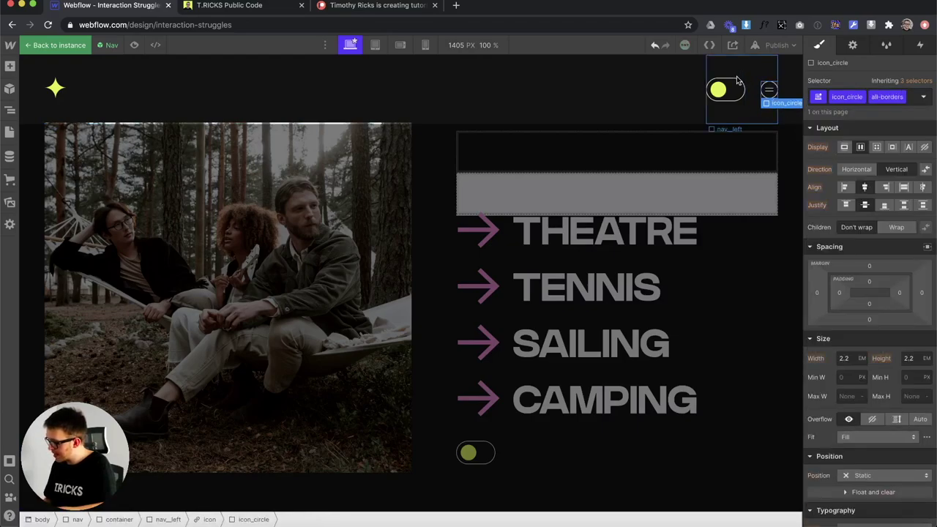
pyautogui.click(735, 90)
pyautogui.write('l')
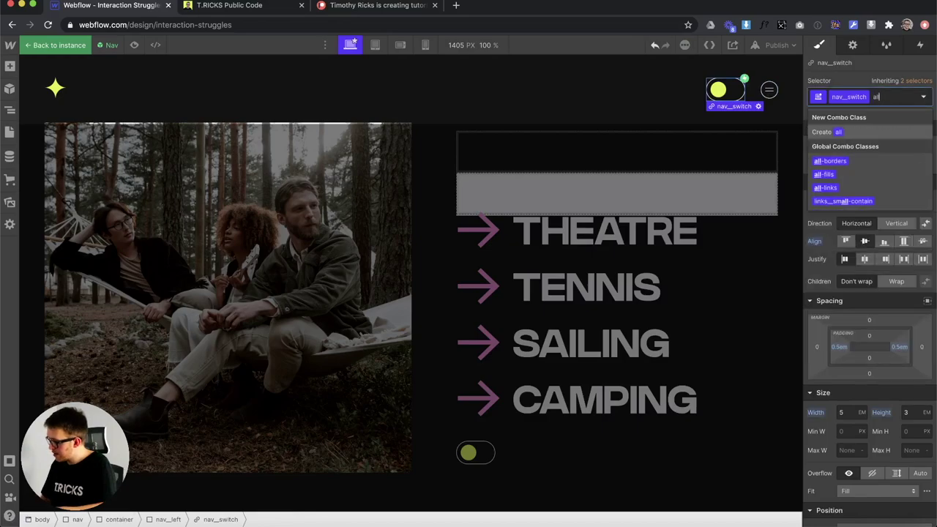
pyautogui.click(846, 165)
# Leave the nav component and add the all-borders combo class to the nav__switch below the CAMPING link
pyautogui.click(729, 270)
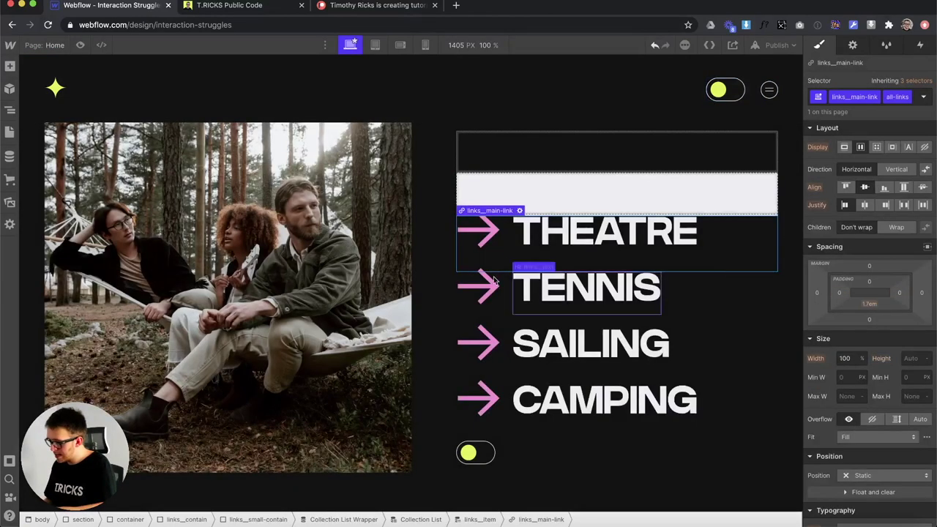
pyautogui.scroll(-5, 454, 278)
pyautogui.scroll(3, 454, 278)
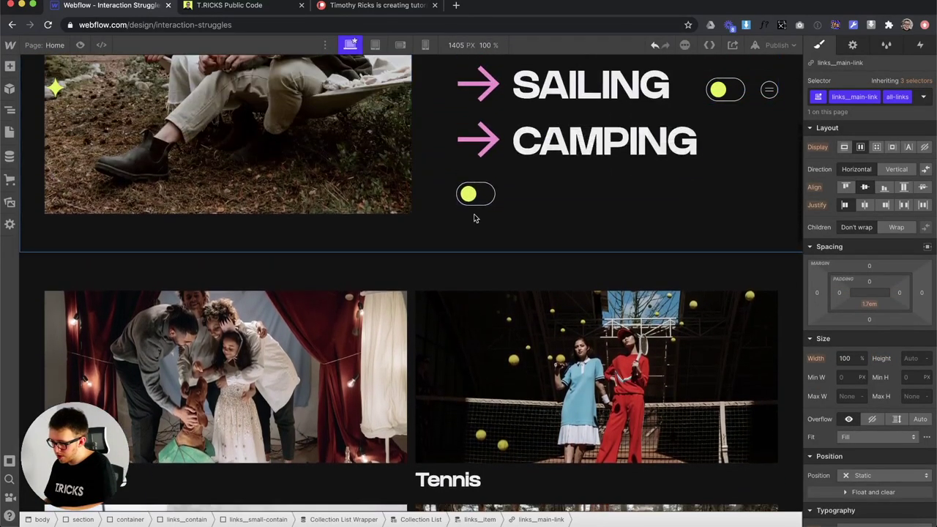
pyautogui.click(475, 193)
pyautogui.click(886, 96)
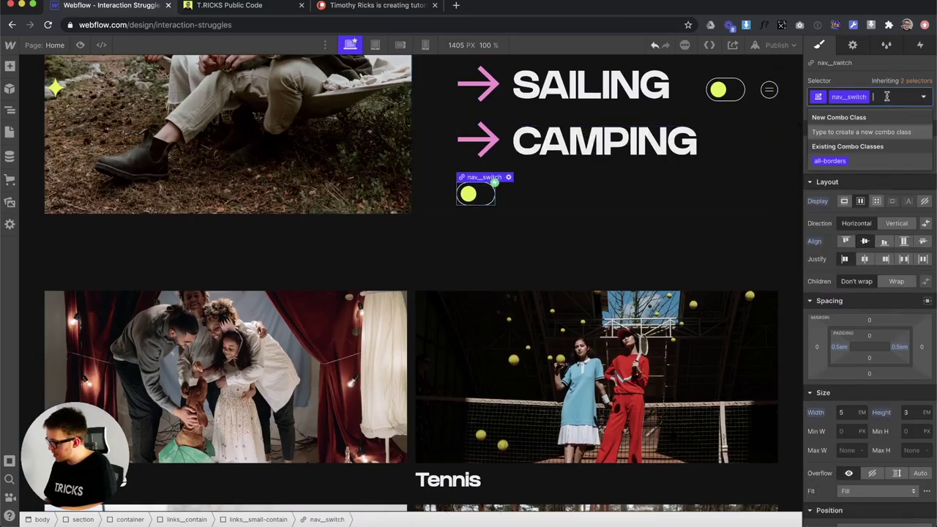
pyautogui.click(829, 160)
# Open the Light Mode animation for editing from the mouse click interaction of the nav__switch below the CAMPING link
pyautogui.scroll(-10, 535, 396)
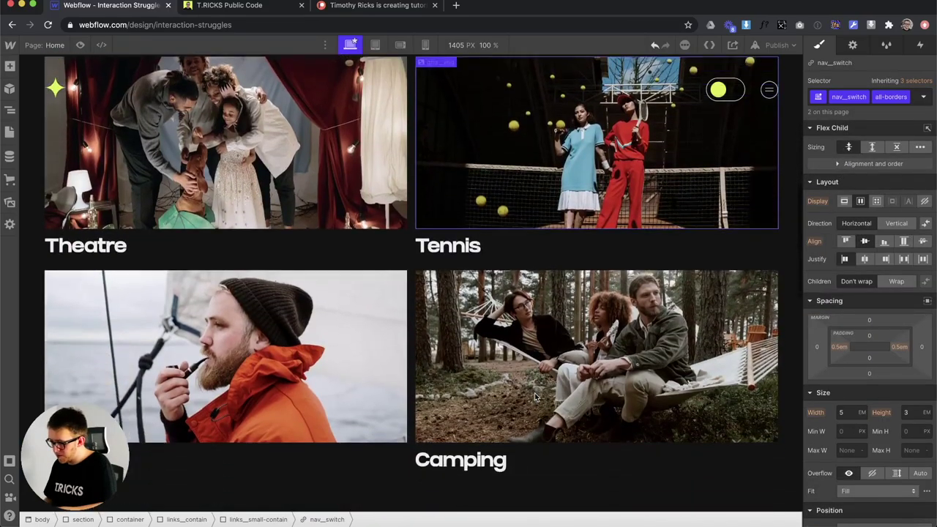
pyautogui.scroll(-10, 534, 397)
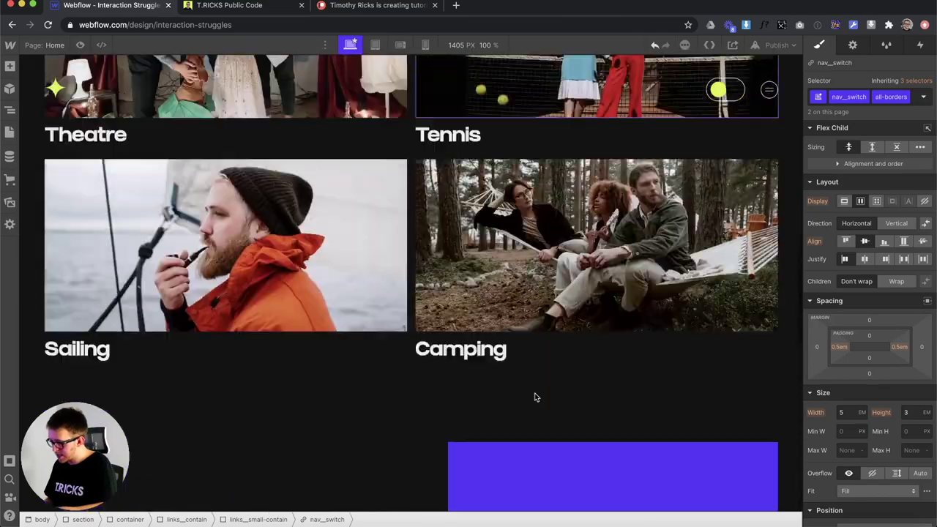
pyautogui.scroll(3, 535, 398)
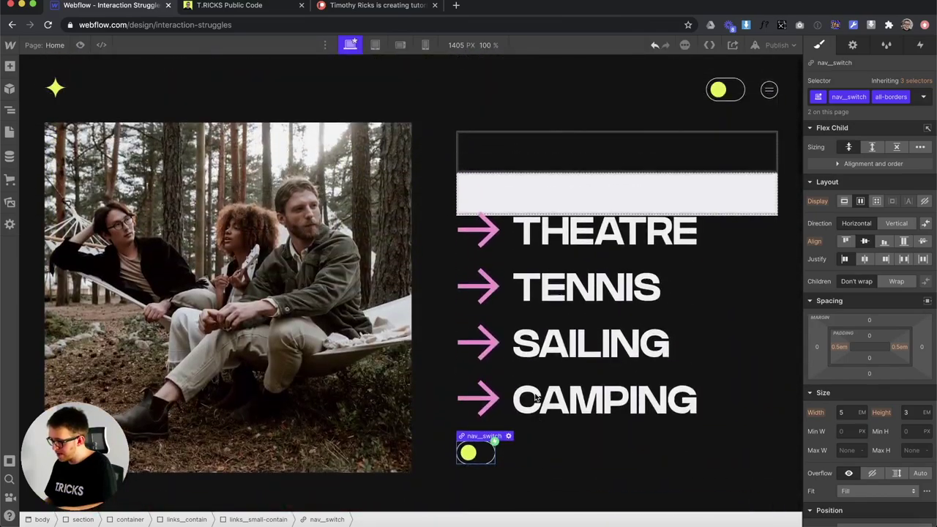
pyautogui.click(568, 152)
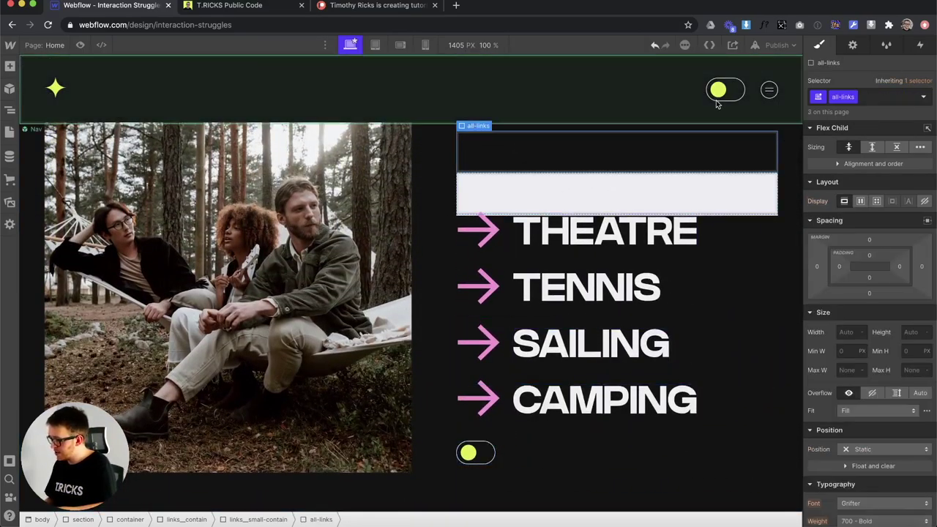
pyautogui.click(475, 463)
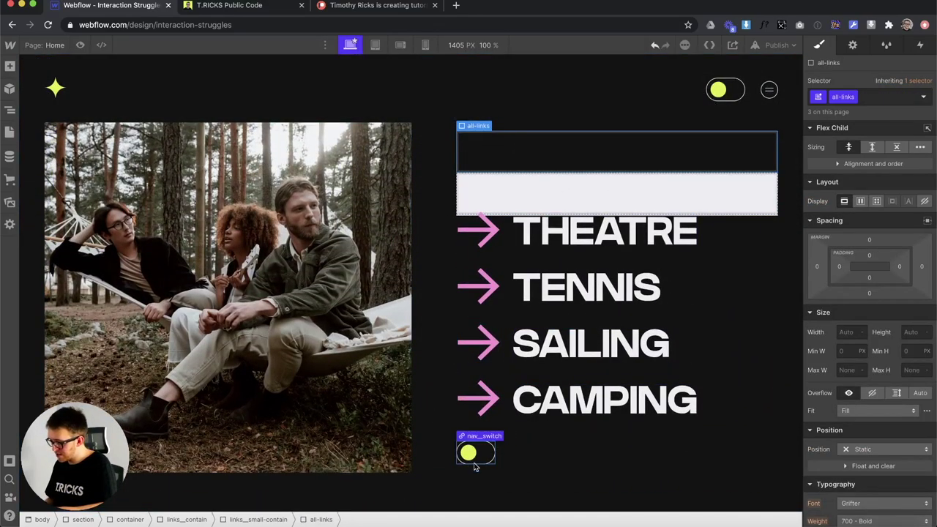
pyautogui.click(920, 46)
pyautogui.click(840, 114)
pyautogui.click(841, 274)
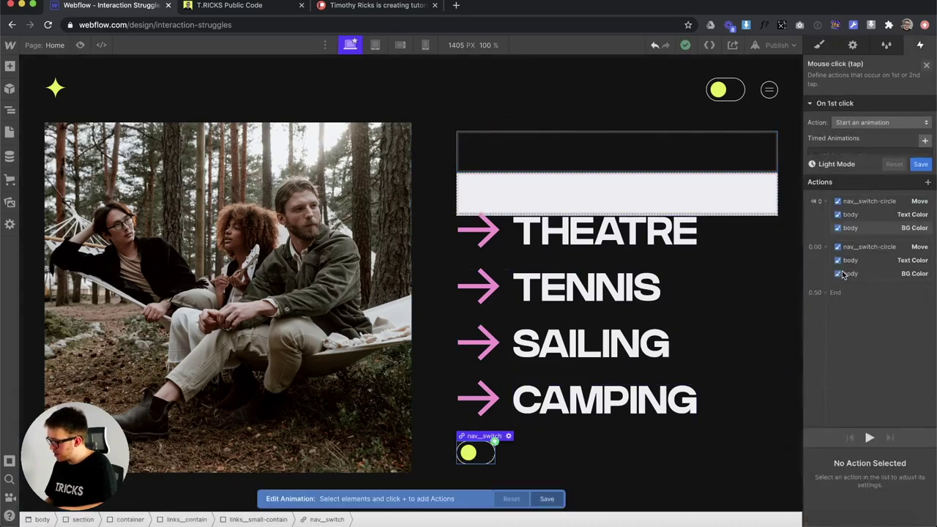
# Add an initial-state Text Color action for the all-links class, set to the Off White swatch
pyautogui.click(522, 135)
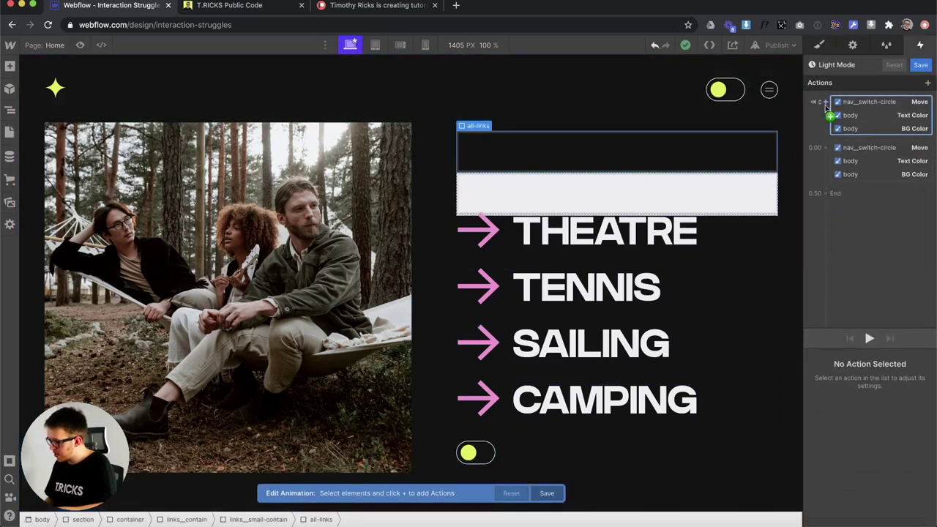
pyautogui.click(825, 103)
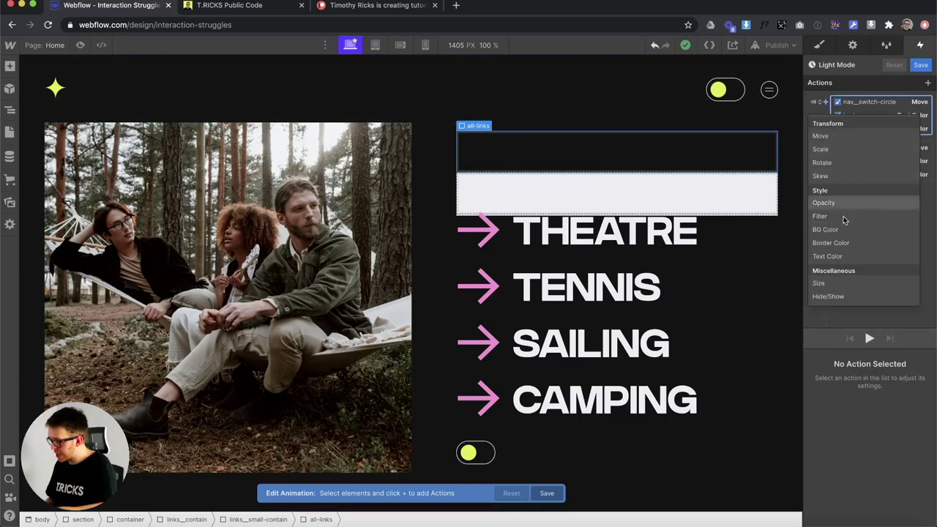
pyautogui.click(834, 257)
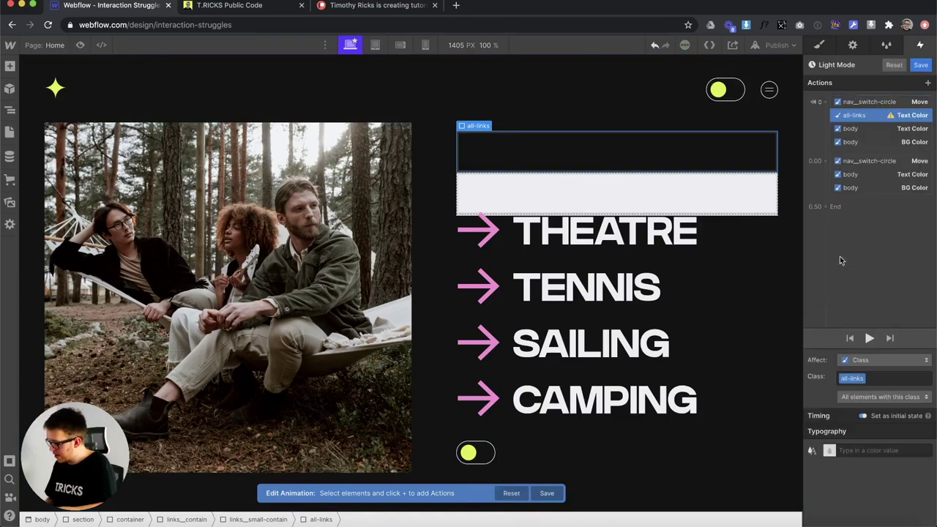
pyautogui.click(829, 449)
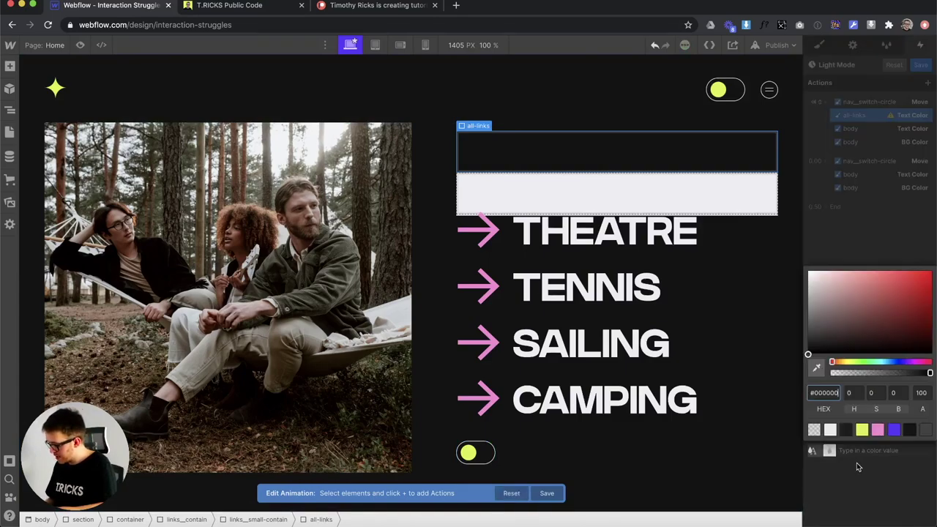
pyautogui.click(832, 429)
pyautogui.click(821, 169)
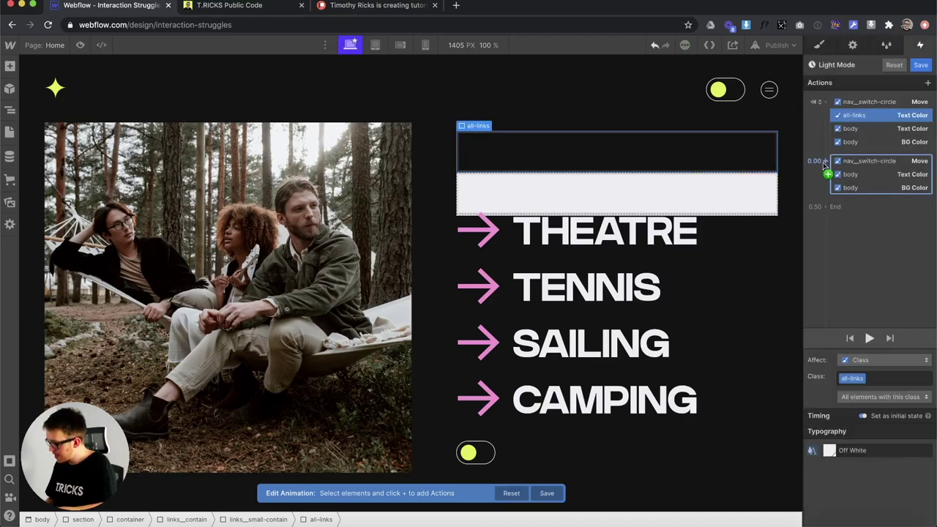
# Add a Text Color action for the all-links class to the 0.00 action group, set to the black swatch
pyautogui.click(826, 160)
pyautogui.click(828, 315)
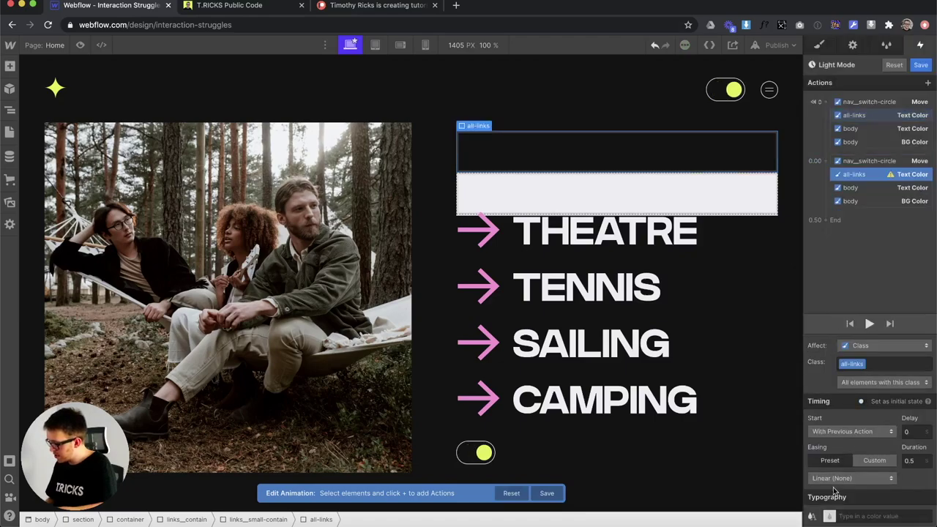
pyautogui.click(829, 516)
pyautogui.click(910, 497)
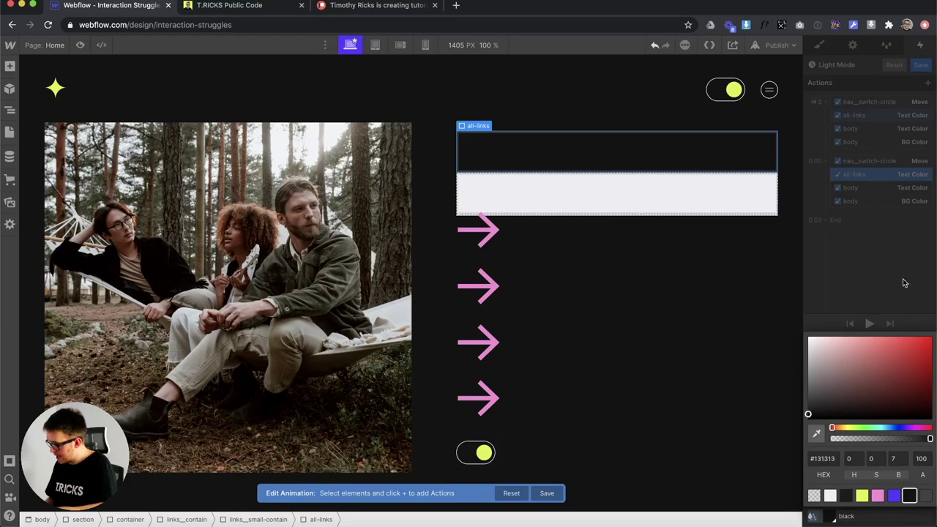
pyautogui.click(891, 284)
# Add an initial-state BG Color action for the all-fills class, set to the Off White swatch
pyautogui.click(590, 196)
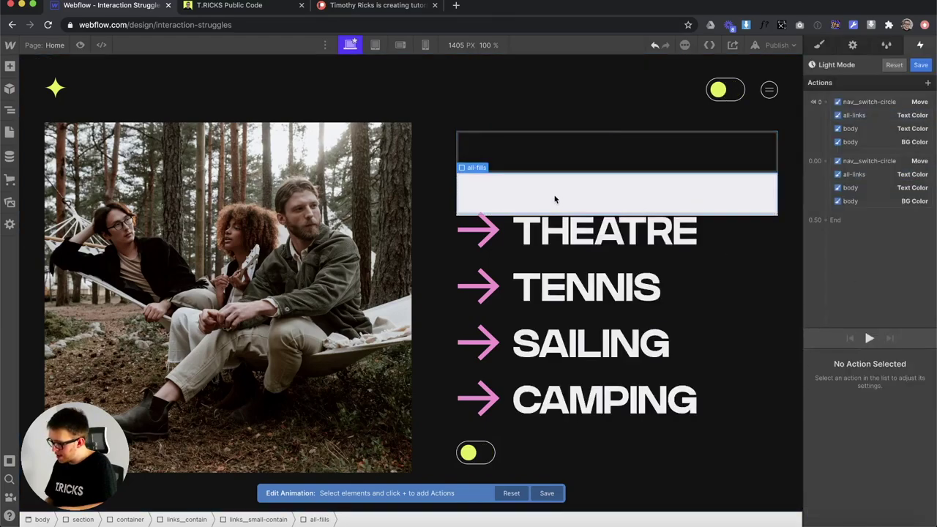
pyautogui.click(826, 102)
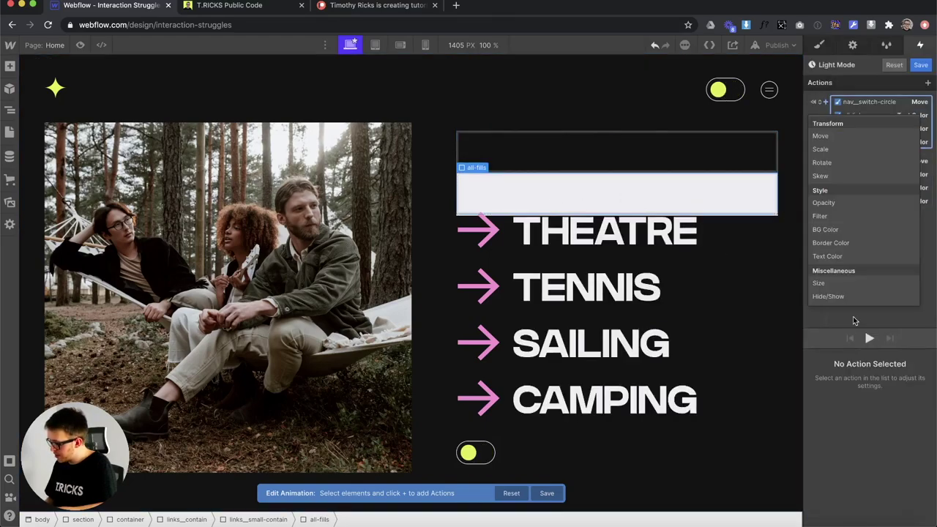
pyautogui.click(840, 231)
pyautogui.click(829, 450)
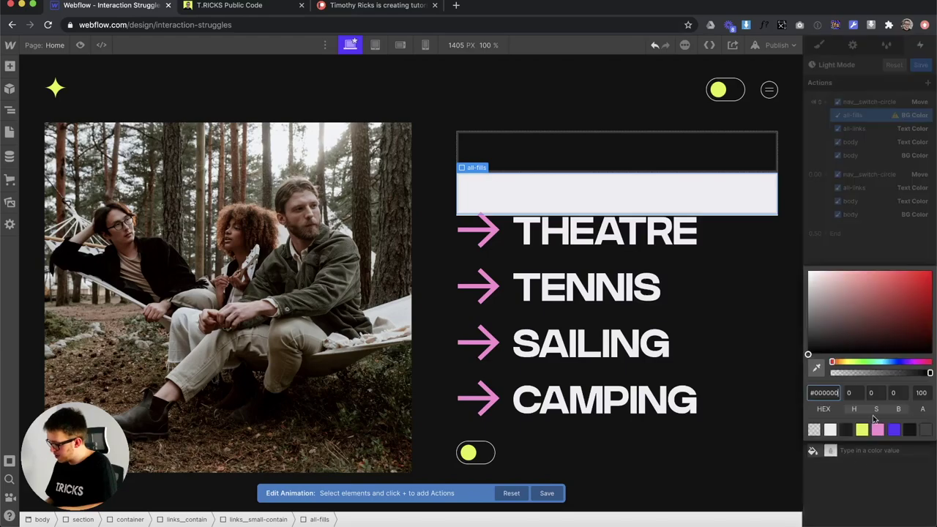
pyautogui.click(830, 430)
pyautogui.click(870, 259)
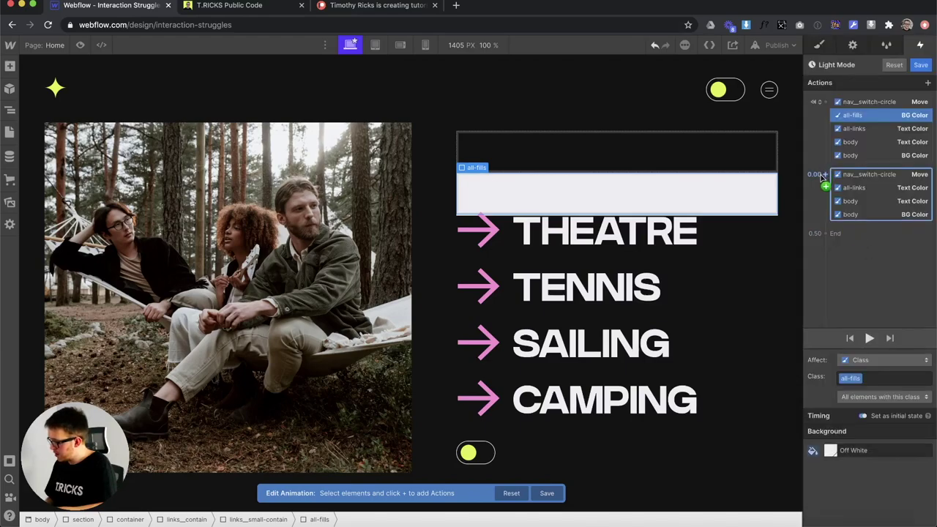
# Add a BG Color action for the all-fills class to the 0.00 action group, set to the black swatch
pyautogui.click(823, 178)
pyautogui.click(849, 306)
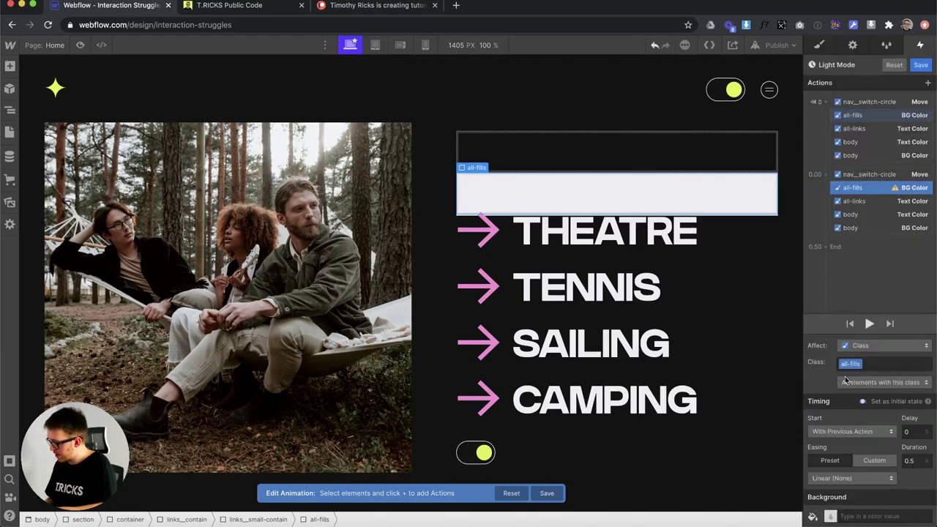
pyautogui.click(829, 517)
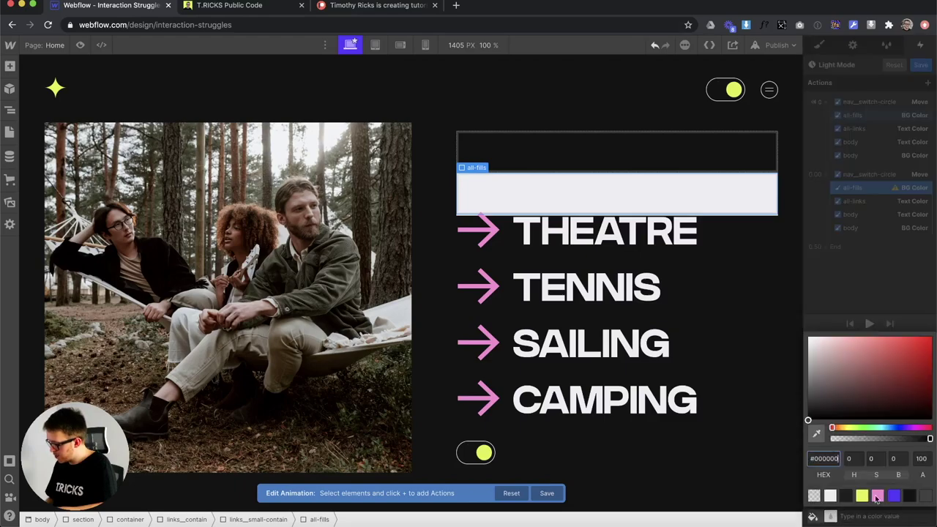
pyautogui.click(910, 497)
pyautogui.click(871, 310)
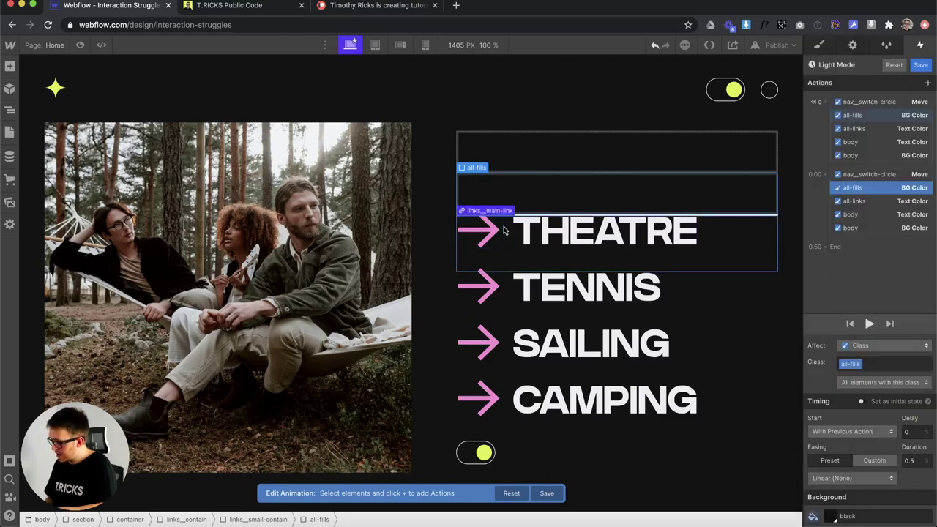
# Select the all-borders element and add an initial-state Border Color action for its class, set to the Off White swatch
pyautogui.click(9, 110)
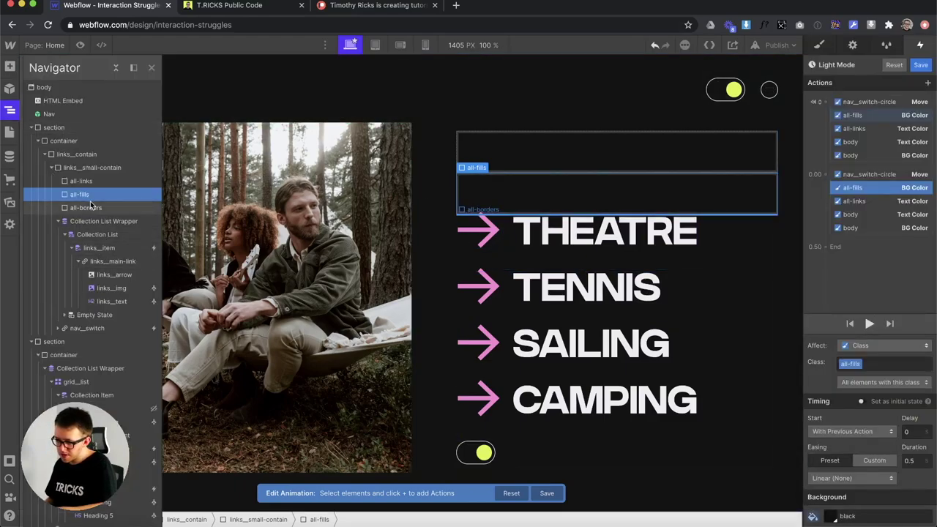
pyautogui.click(92, 207)
pyautogui.click(823, 103)
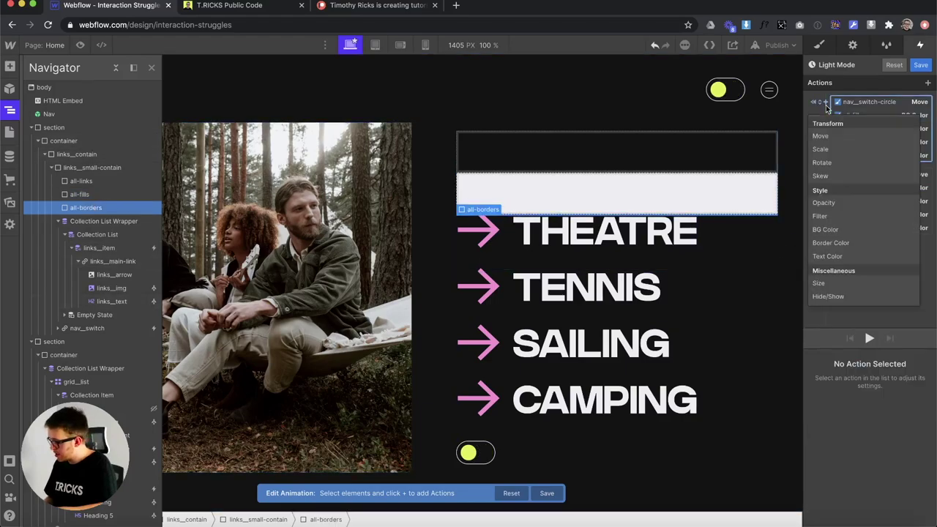
pyautogui.click(842, 243)
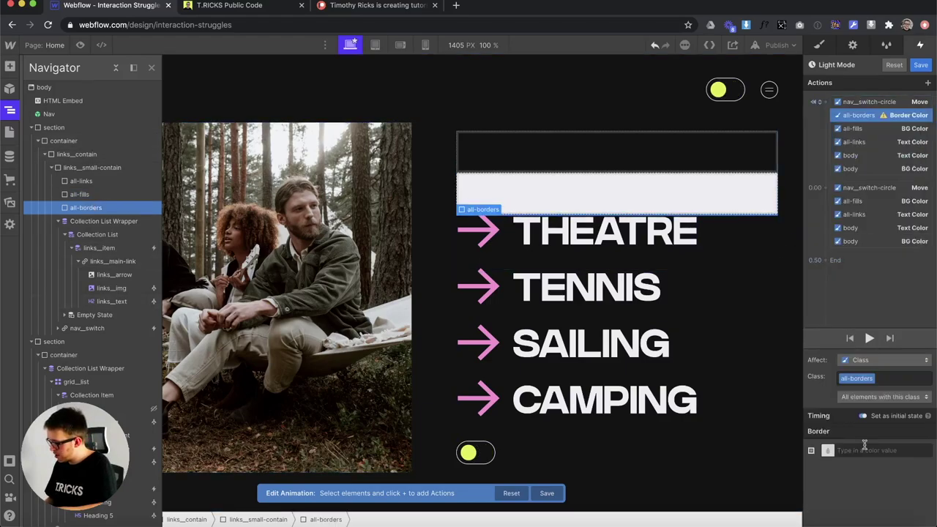
pyautogui.click(827, 450)
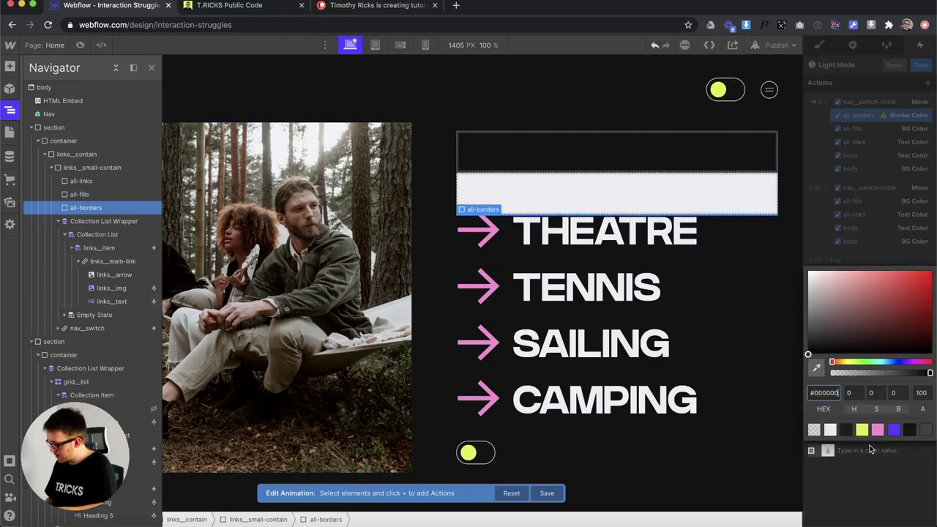
pyautogui.click(830, 431)
pyautogui.click(817, 187)
# Add a black Border Color action for the all-borders class to the 0.00 action group and preview the Light Mode animation
pyautogui.click(817, 187)
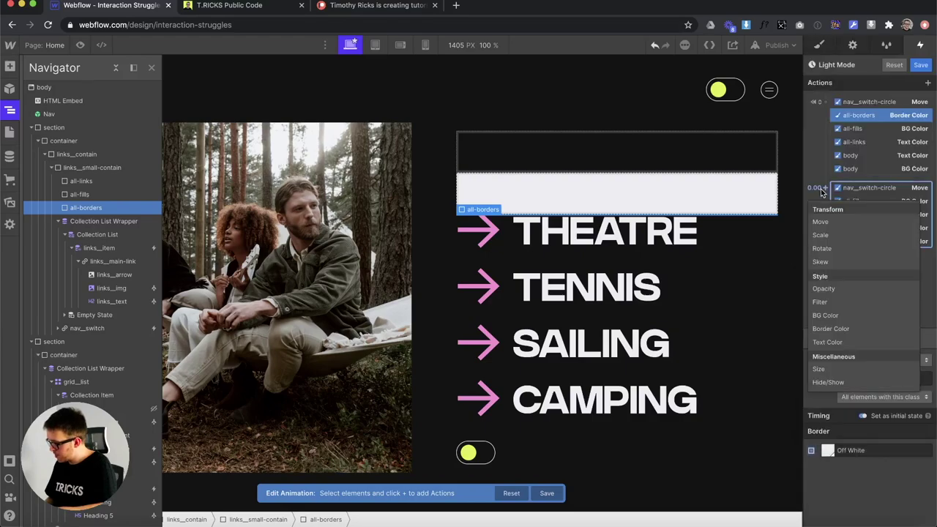
pyautogui.click(838, 329)
pyautogui.click(827, 515)
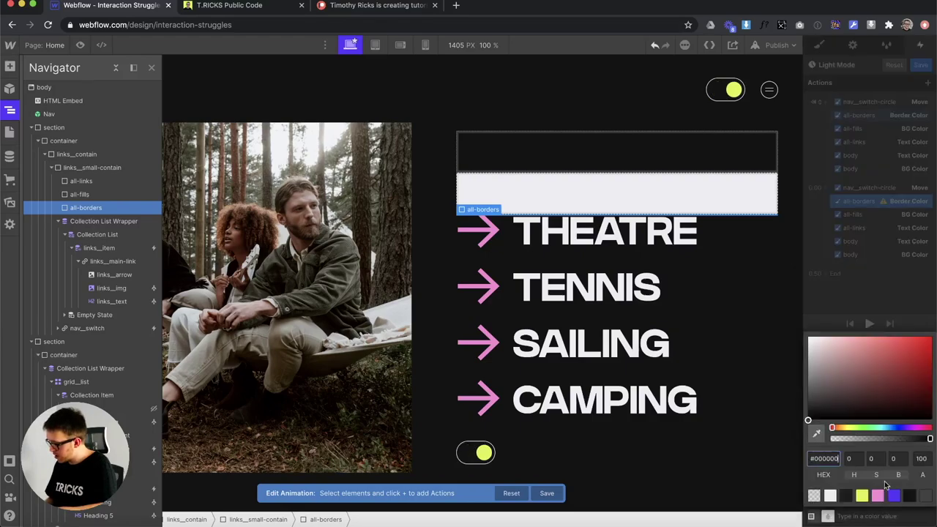
pyautogui.click(909, 496)
pyautogui.click(855, 288)
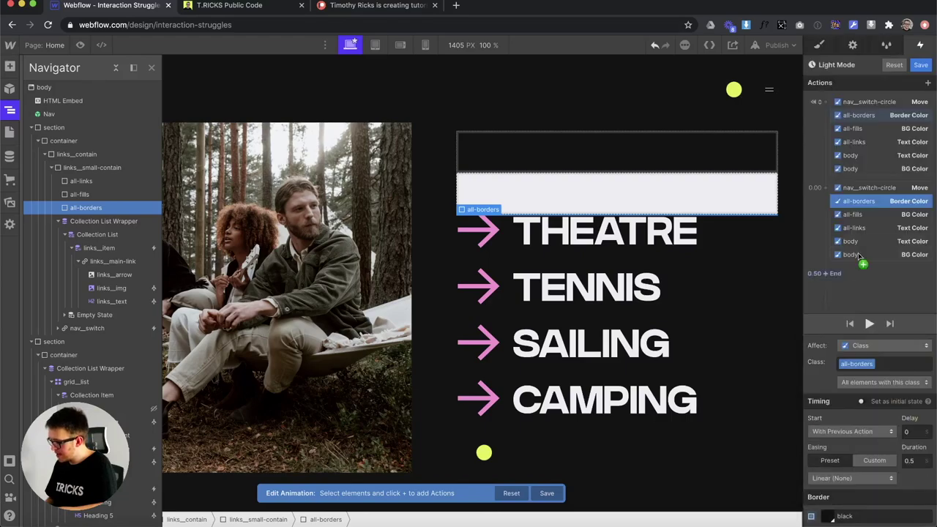
pyautogui.click(870, 324)
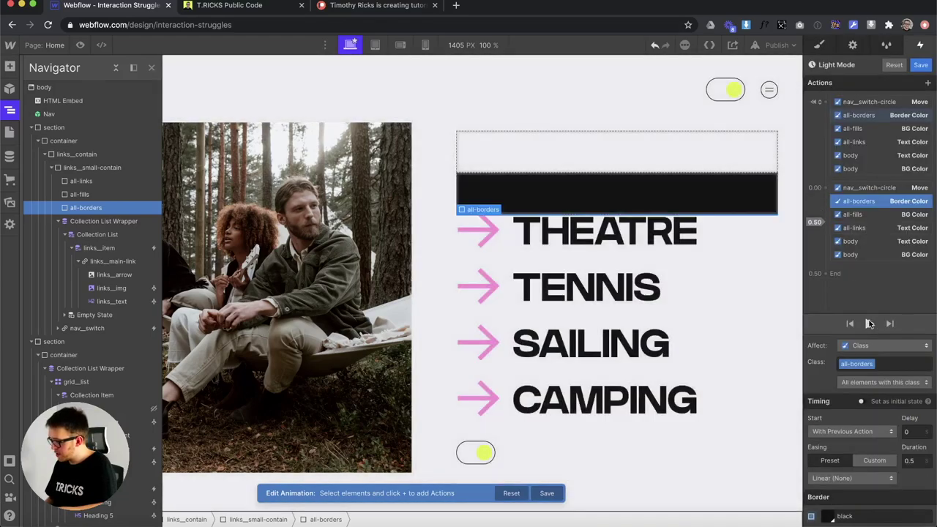
pyautogui.click(870, 324)
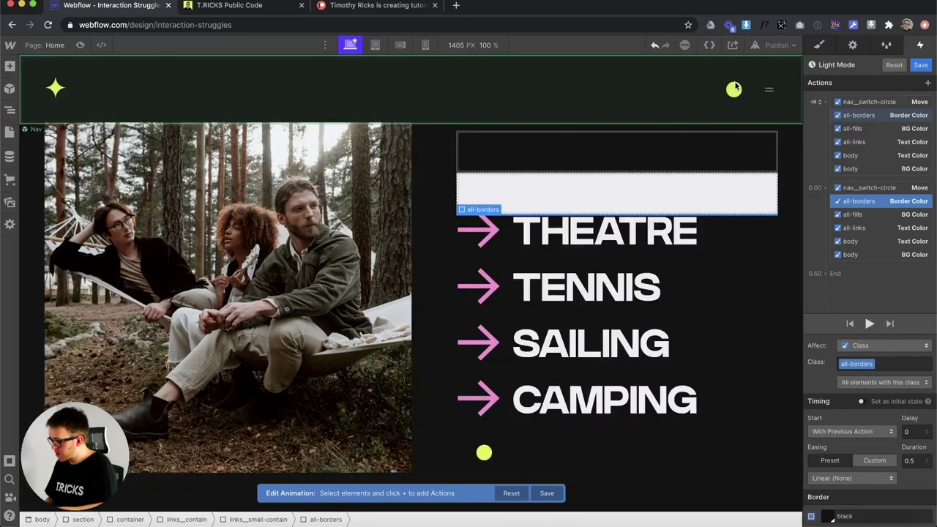
# Add an initial-state BG Color action for the nav__switch-circle class, set to the yellow swatch
pyautogui.click(483, 452)
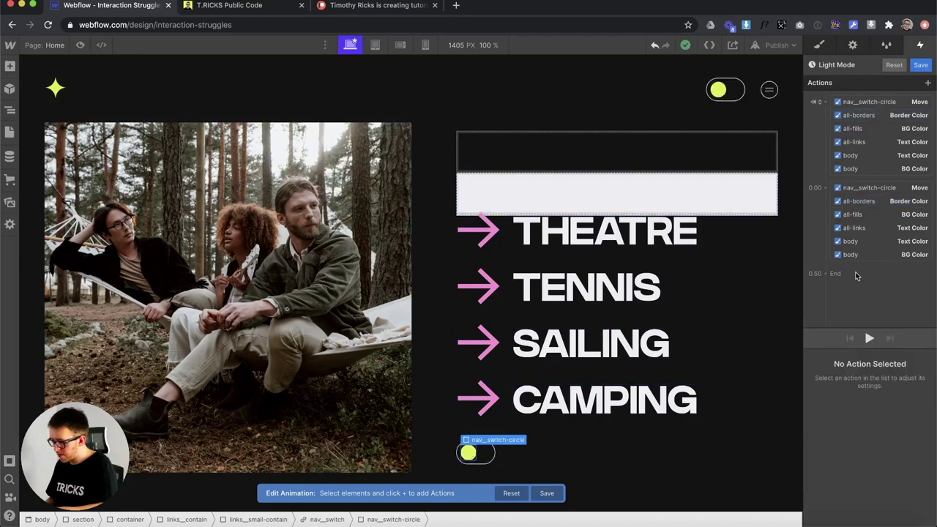
pyautogui.click(826, 103)
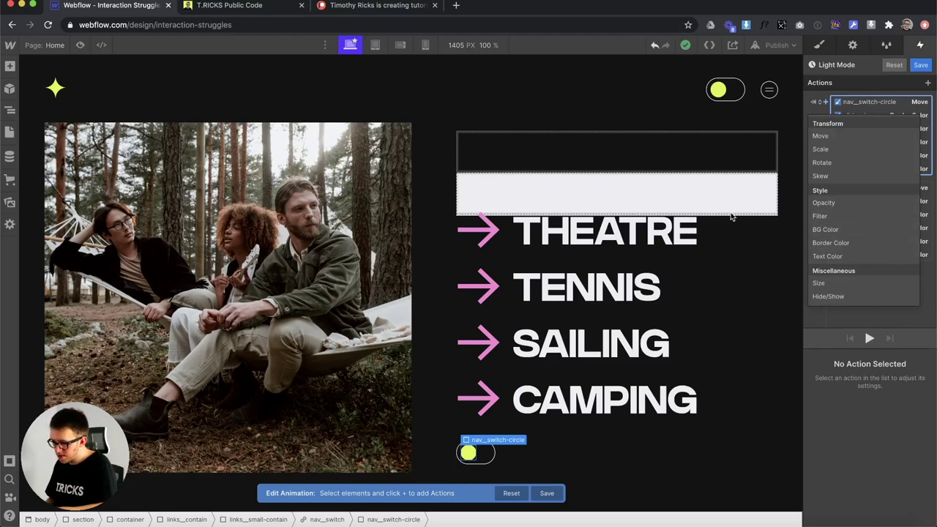
pyautogui.click(826, 229)
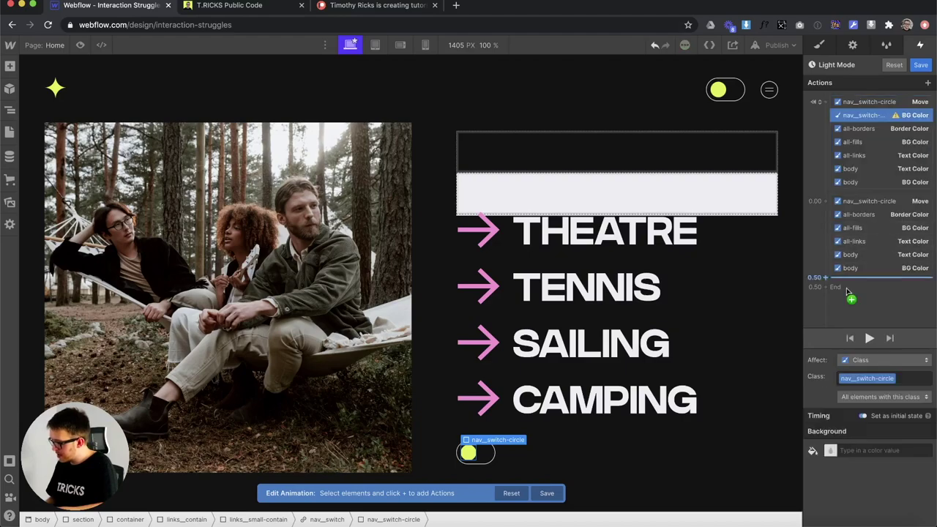
pyautogui.click(829, 450)
pyautogui.click(862, 429)
pyautogui.click(804, 201)
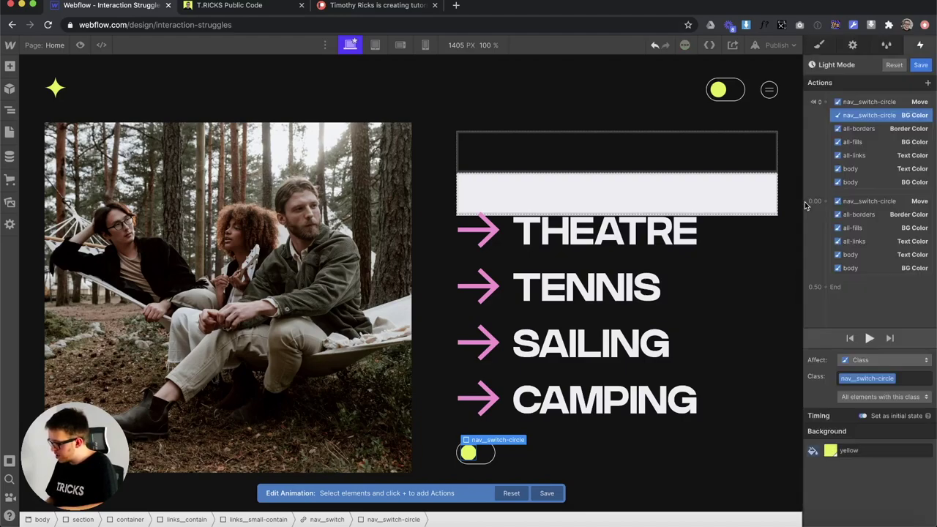
# Add a BG Color action for the nav__switch-circle class to the 0.00 action group, set to the pink swatch
pyautogui.click(826, 200)
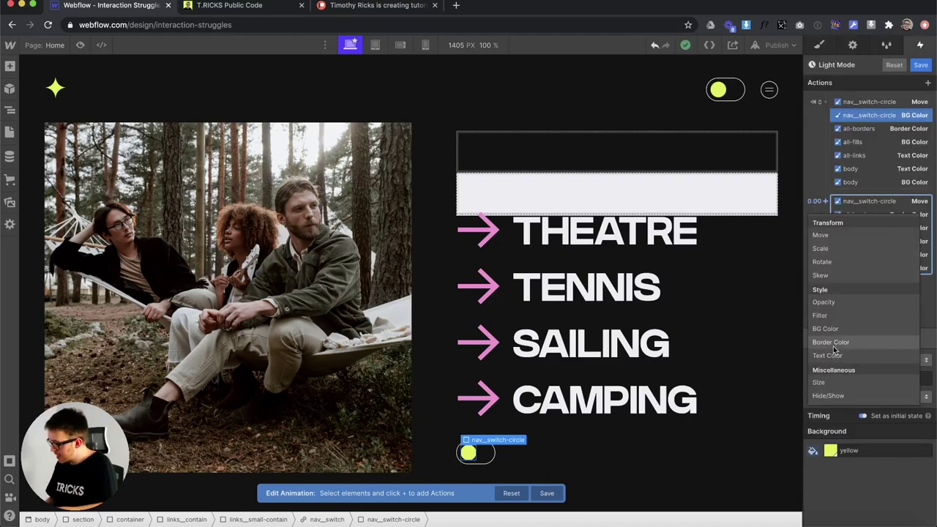
pyautogui.click(835, 328)
pyautogui.click(830, 515)
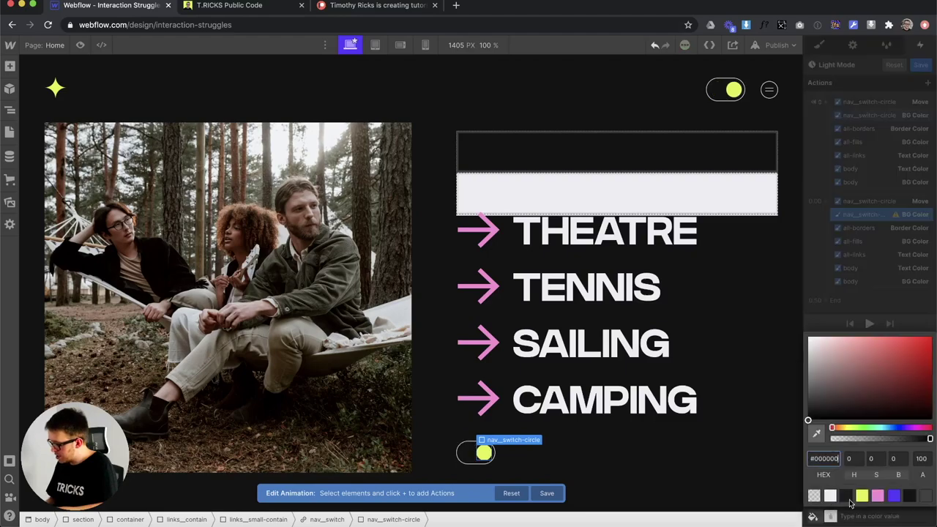
pyautogui.click(877, 496)
pyautogui.click(860, 286)
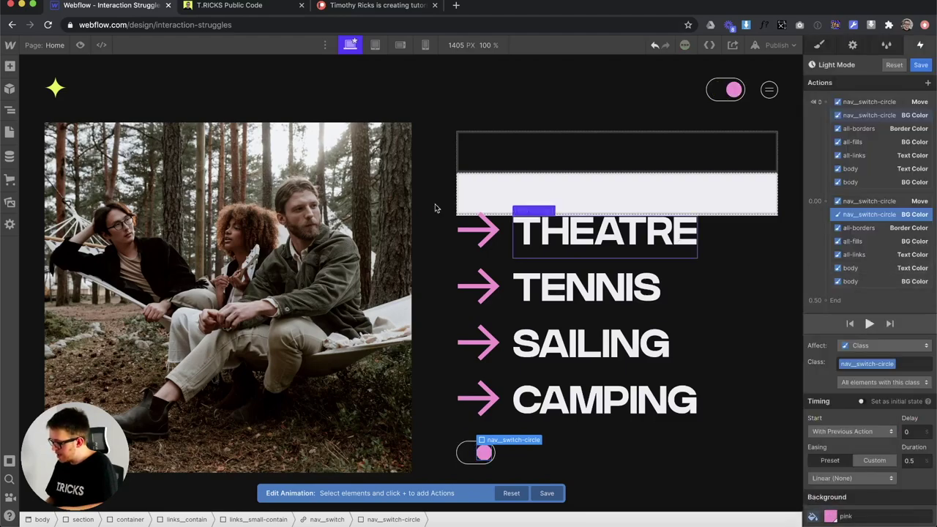
# Copy the logo from the nav component and paste it into links__small-contain below the switch
pyautogui.click(56, 91)
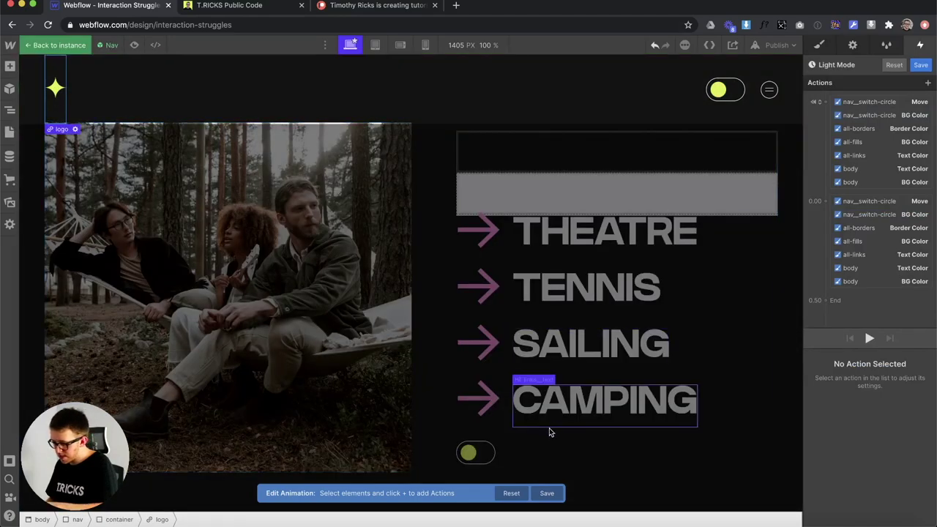
pyautogui.click(532, 454)
pyautogui.scroll(-1, 534, 446)
pyautogui.click(536, 448)
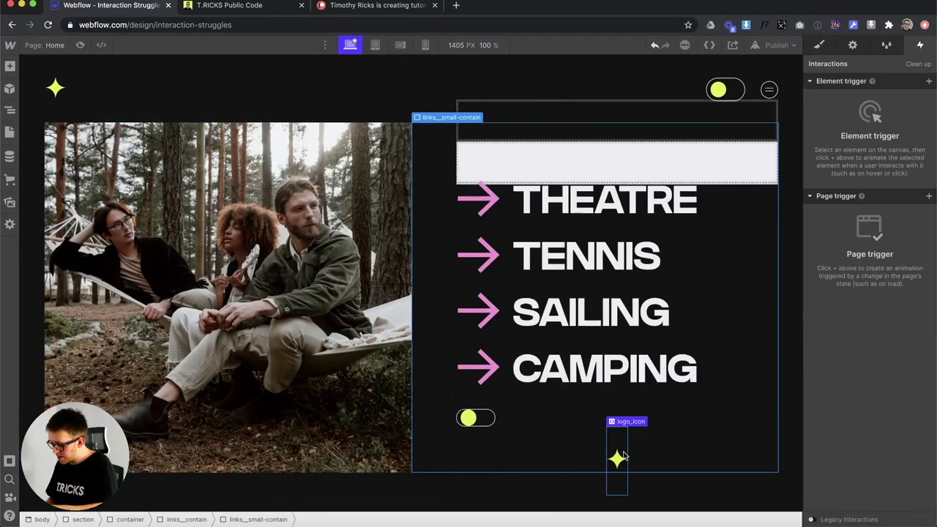
# Add an initial-state Text Color action for the logo class to the Light Mode animation, set to the yellow swatch
pyautogui.click(493, 419)
pyautogui.click(865, 108)
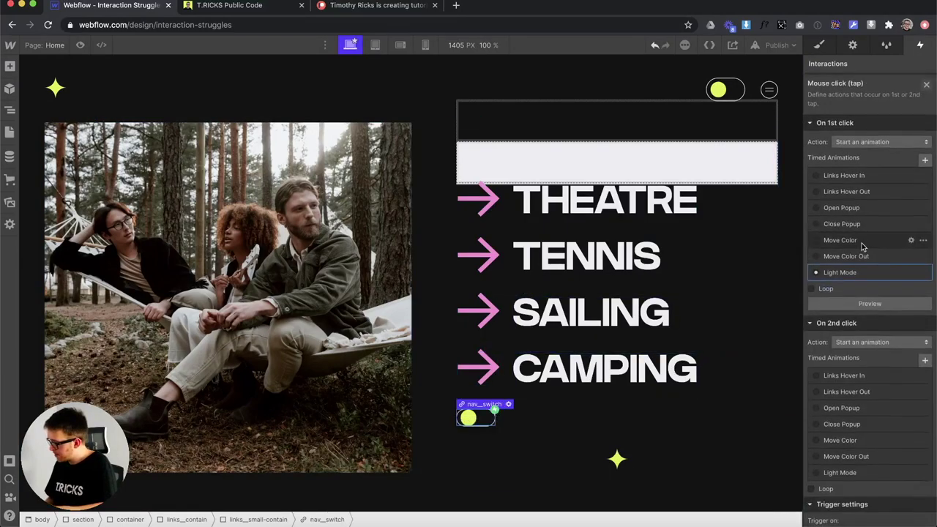
pyautogui.click(854, 273)
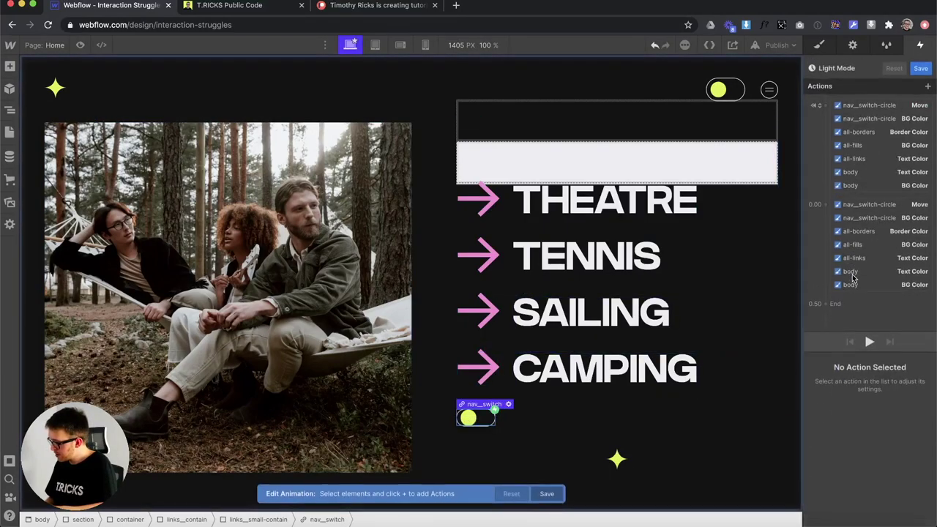
pyautogui.click(663, 461)
pyautogui.click(825, 102)
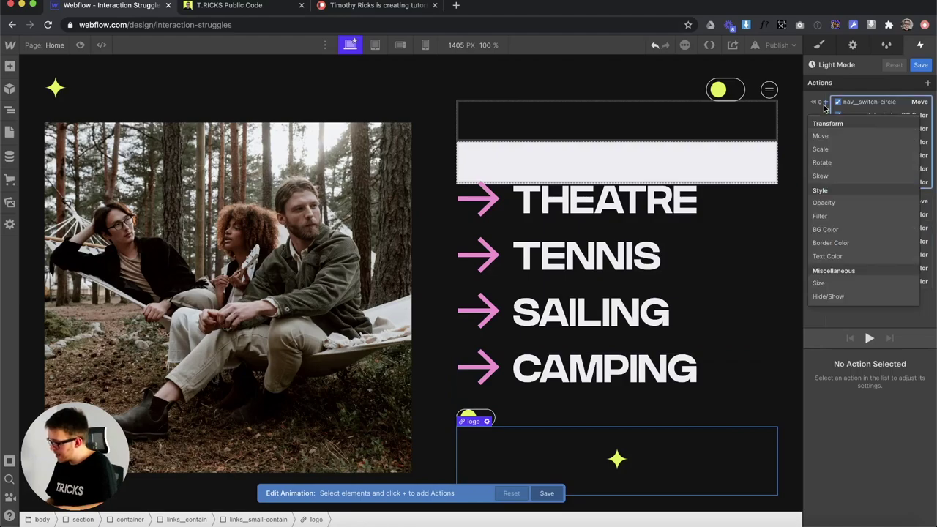
pyautogui.click(827, 257)
pyautogui.click(829, 450)
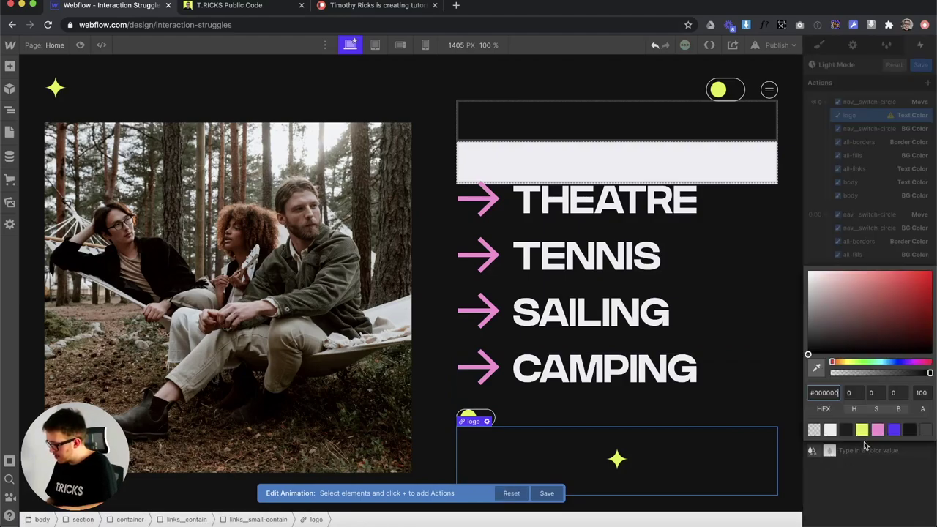
pyautogui.click(861, 430)
pyautogui.click(832, 205)
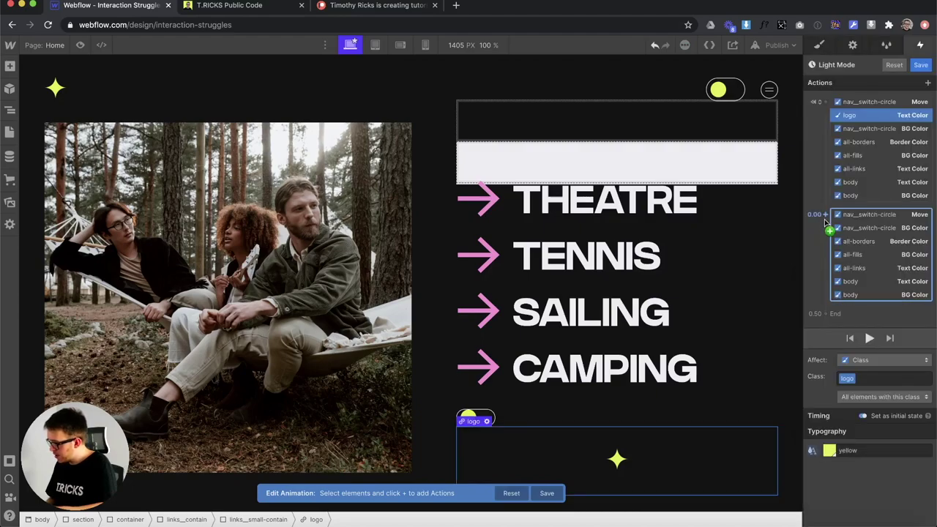
# Add a Text Color action for the logo class to the 0.00 action group, set to the pink swatch
pyautogui.click(825, 215)
pyautogui.click(838, 370)
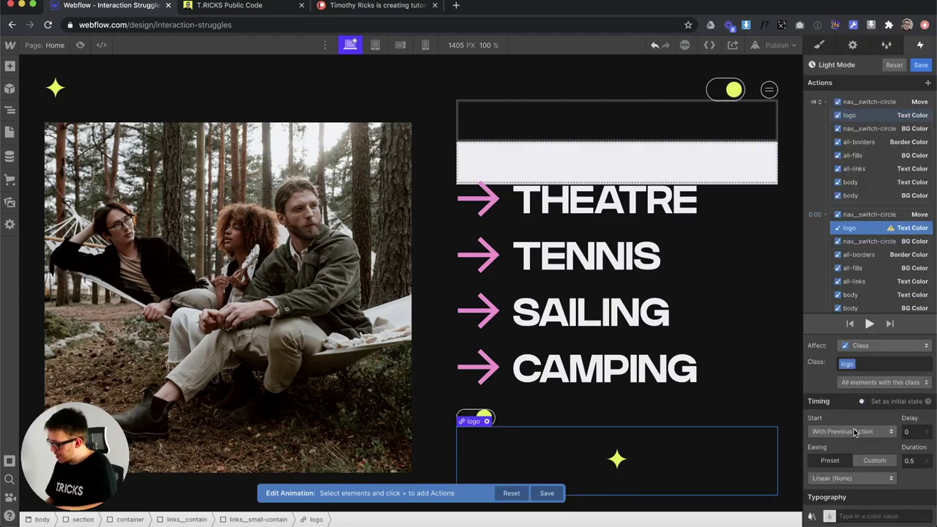
pyautogui.click(829, 516)
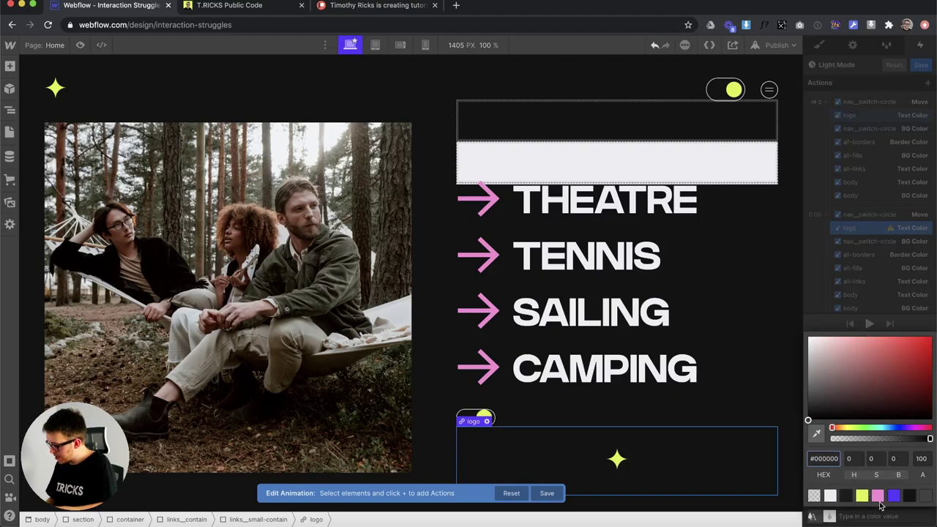
pyautogui.click(878, 496)
pyautogui.click(862, 235)
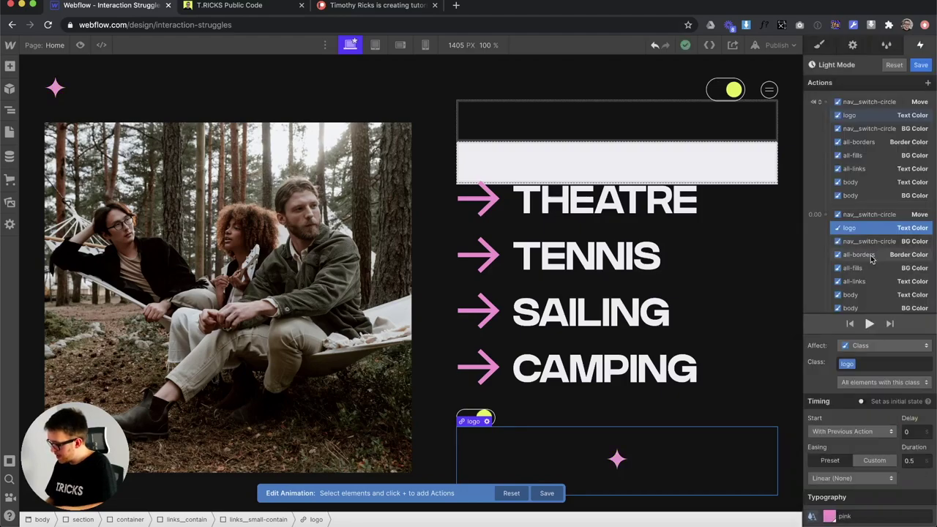
# Set the easing of all actions in the 0.00 group to Out Quart and save the Light Mode animation
pyautogui.click(863, 215)
pyautogui.scroll(-1, 870, 301)
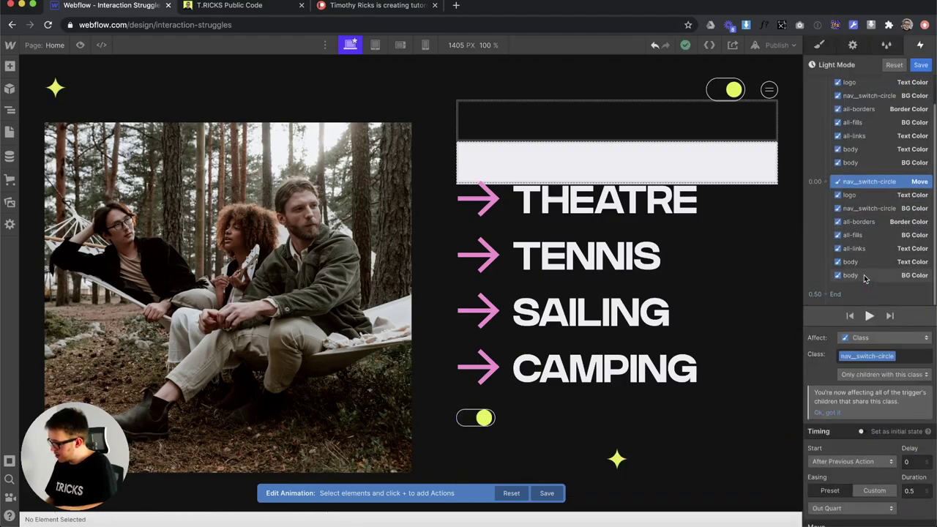
pyautogui.keyDown('shift'); pyautogui.click(864, 274); pyautogui.keyUp('shift')
pyautogui.click(849, 482)
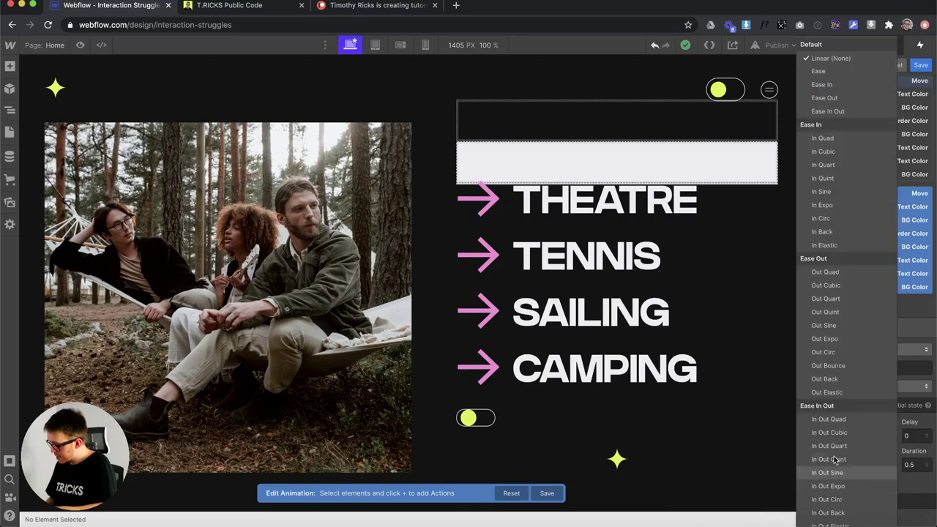
pyautogui.click(840, 298)
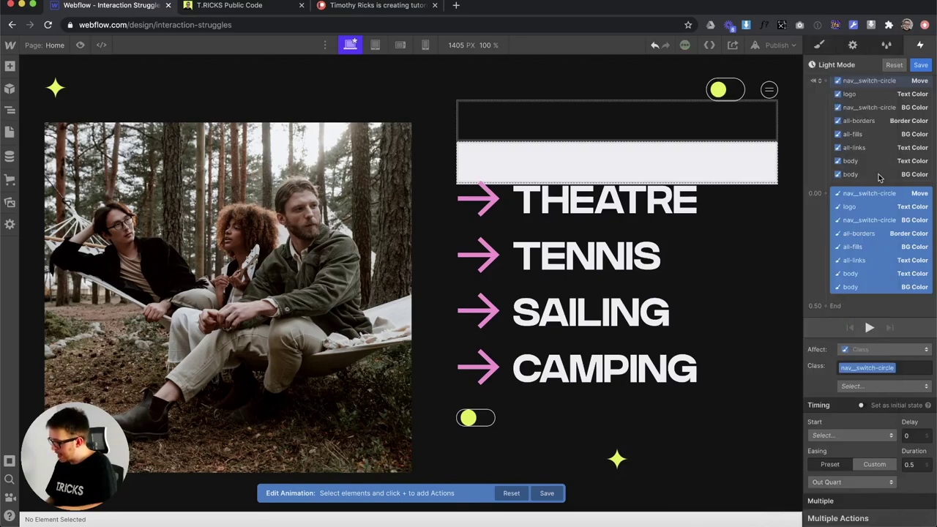
pyautogui.click(920, 65)
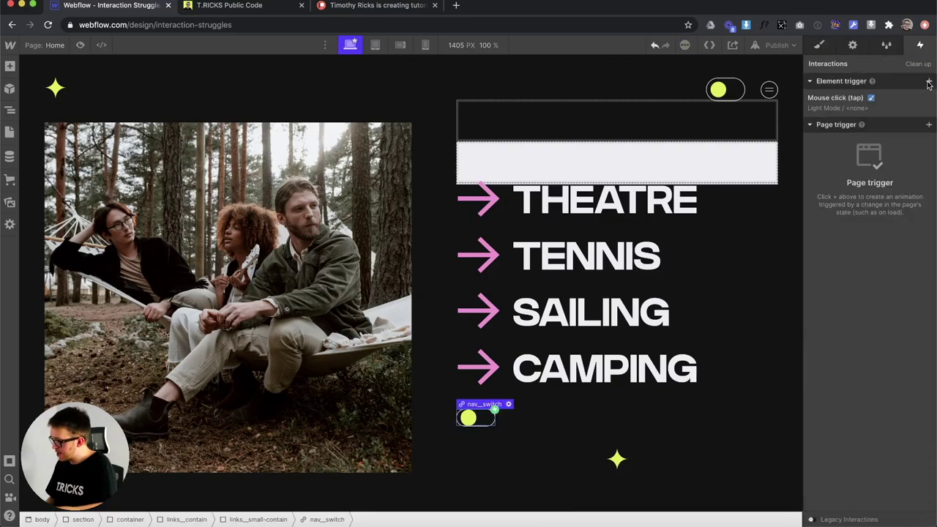
# Duplicate the Light Mode animation for the nav__switch's second click and rename the copy Dark Mode
pyautogui.click(848, 103)
pyautogui.scroll(-5, 905, 361)
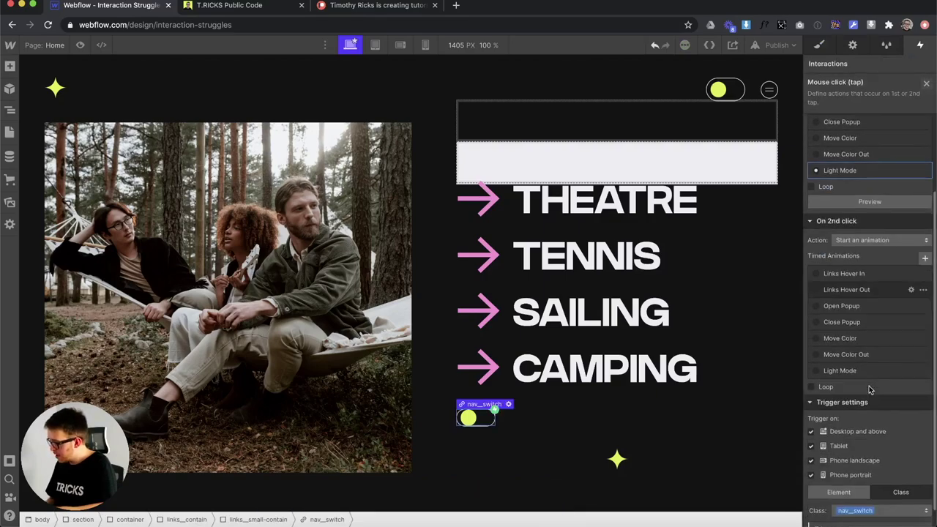
pyautogui.click(922, 348)
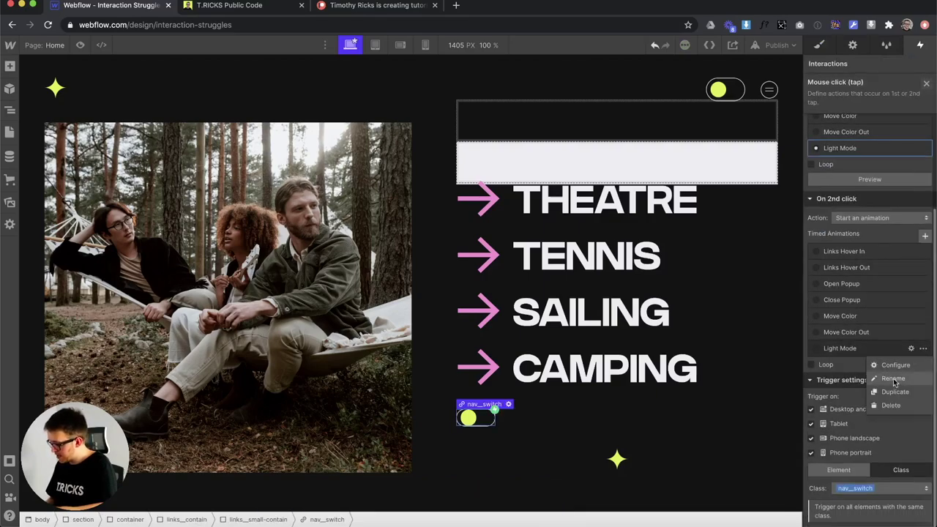
pyautogui.click(887, 397)
pyautogui.click(842, 381)
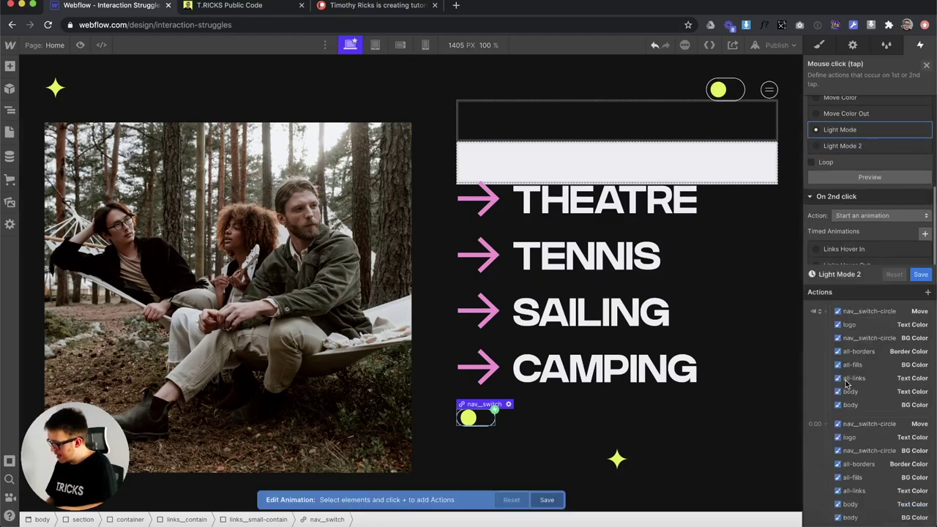
pyautogui.click(834, 64)
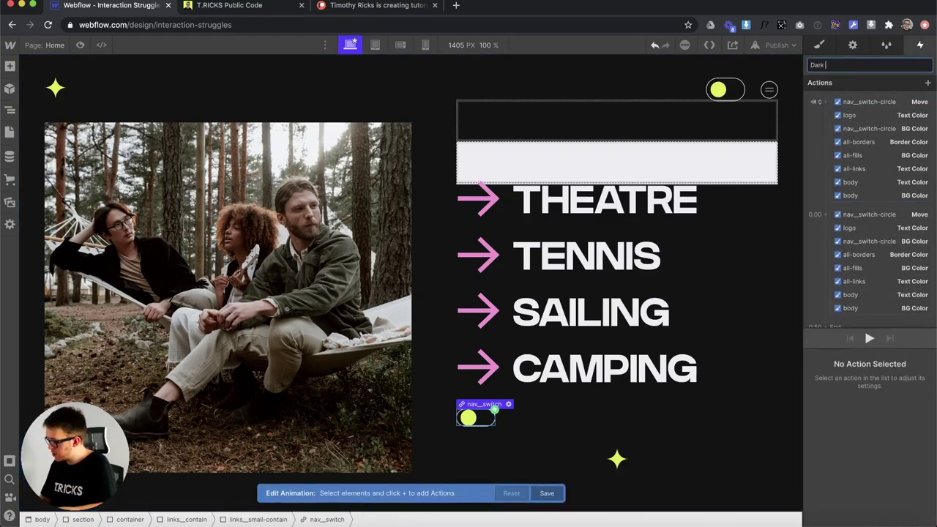
pyautogui.press('Return')
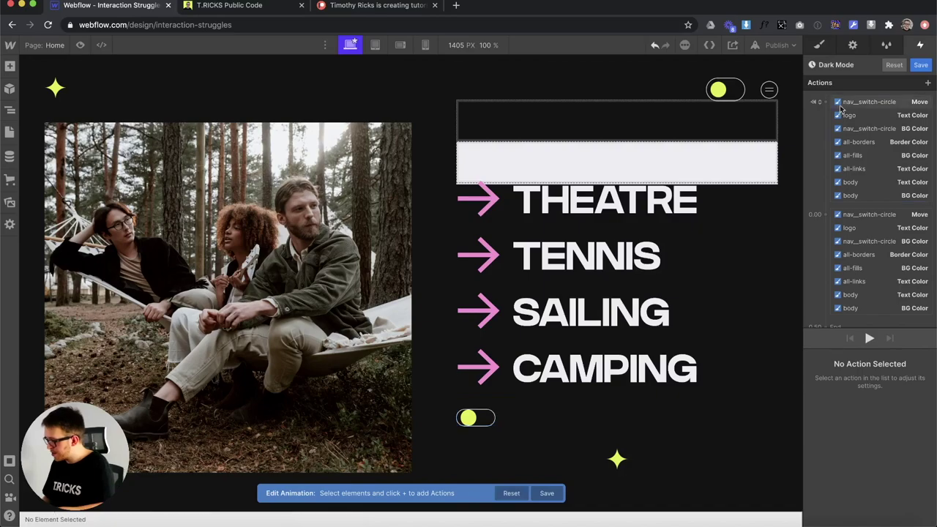
# Delete all initial-state actions from Dark Mode and set the nav__switch-circle Move action's X value to 0 em
pyautogui.click(869, 102)
pyautogui.keyDown('shift'); pyautogui.click(854, 196); pyautogui.keyUp('shift')
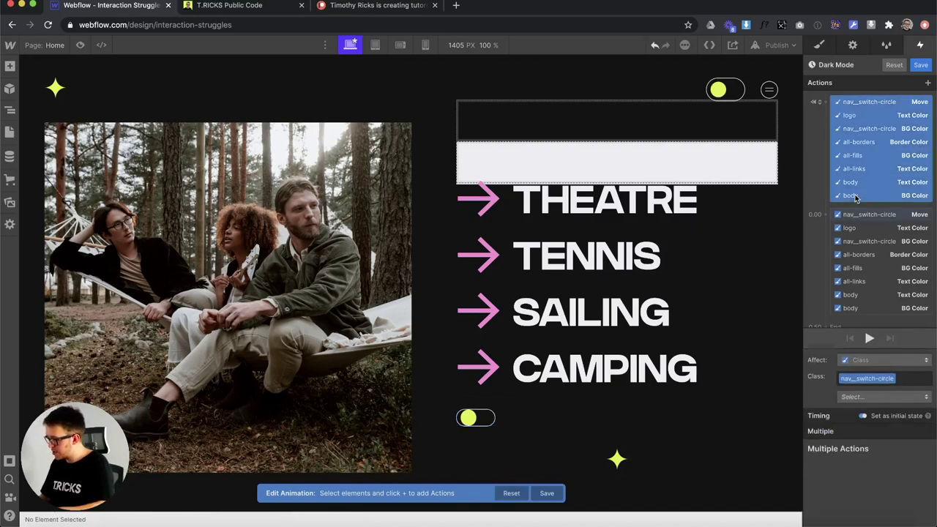
pyautogui.press('Delete')
pyautogui.scroll(-2, 884, 448)
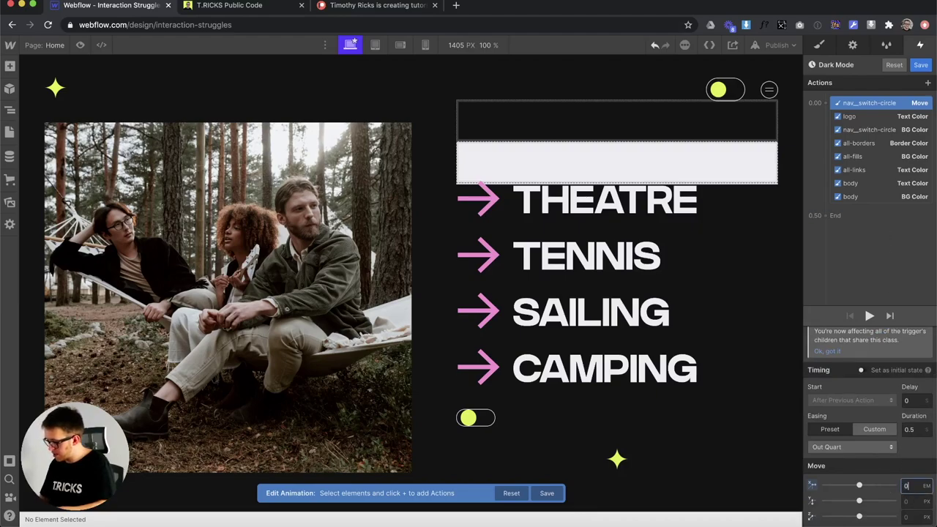
# Change the logo Text Color action in Dark Mode to the yellow swatch
pyautogui.click(860, 116)
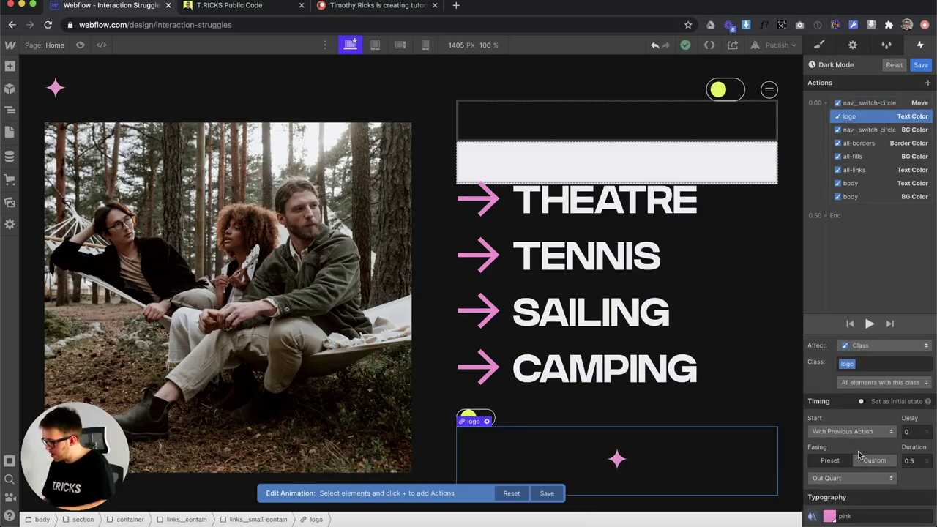
pyautogui.click(829, 516)
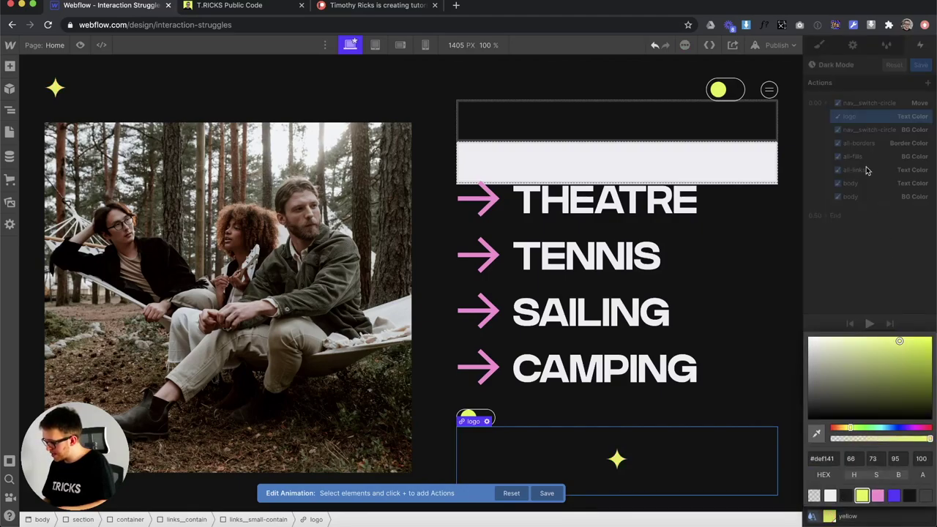
pyautogui.click(866, 166)
# Change the nav__switch-circle BG Color action in Dark Mode to the yellow swatch
pyautogui.click(867, 130)
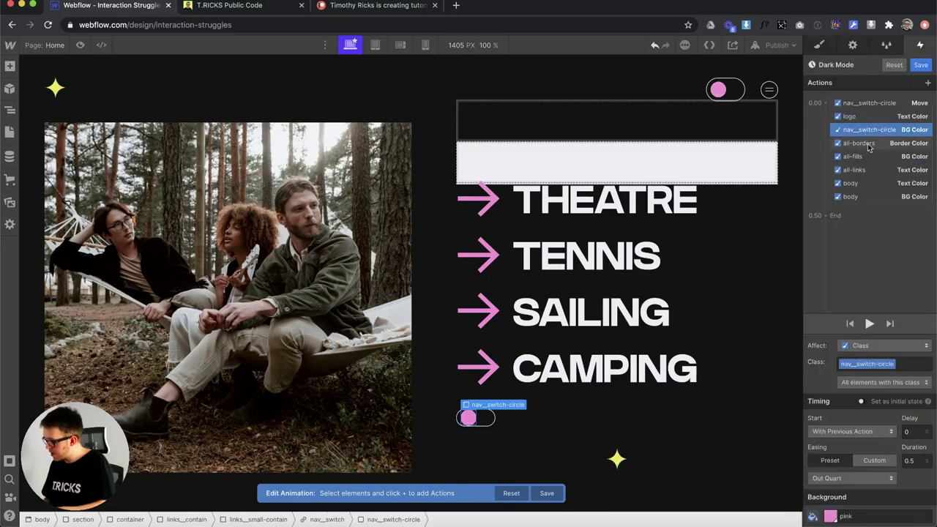
pyautogui.click(833, 516)
pyautogui.rightClick(862, 496)
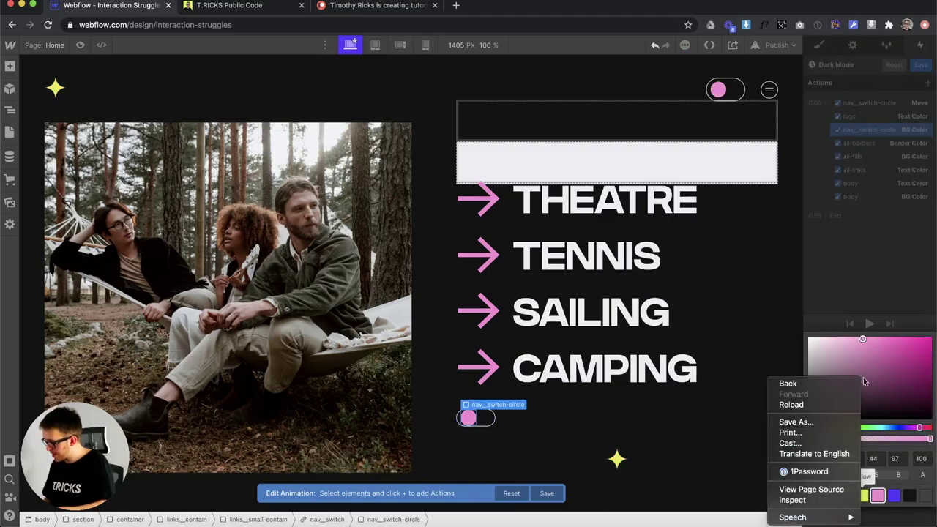
pyautogui.click(877, 495)
pyautogui.click(864, 497)
pyautogui.click(877, 198)
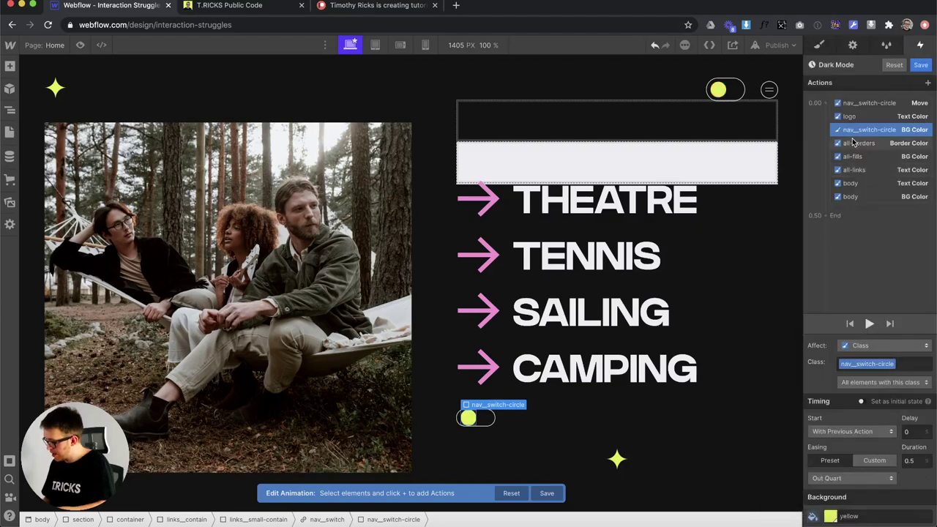
# Change the all-borders Border Color action in Dark Mode to the Off White swatch
pyautogui.click(853, 144)
pyautogui.click(832, 516)
pyautogui.click(831, 501)
pyautogui.click(860, 263)
# Change the all-fills BG Color action in Dark Mode to the Off White swatch
pyautogui.click(853, 156)
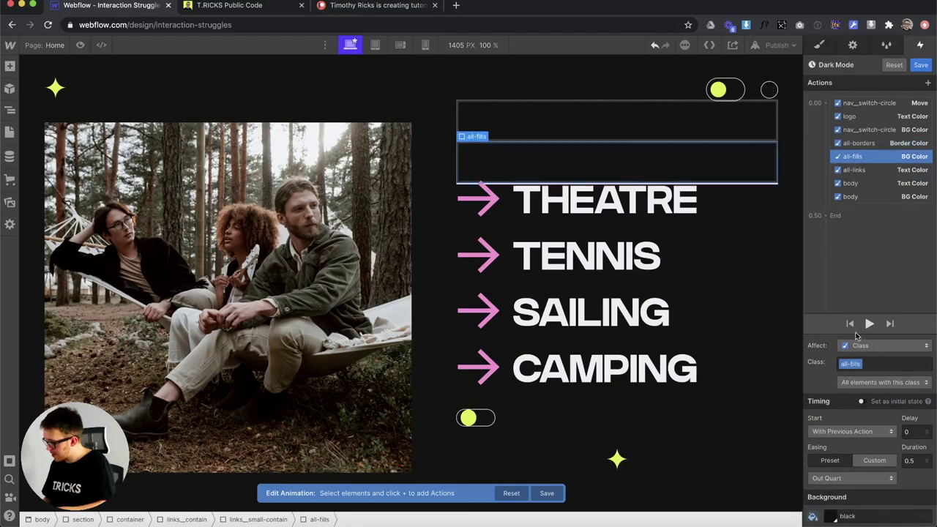
pyautogui.click(829, 515)
pyautogui.click(830, 497)
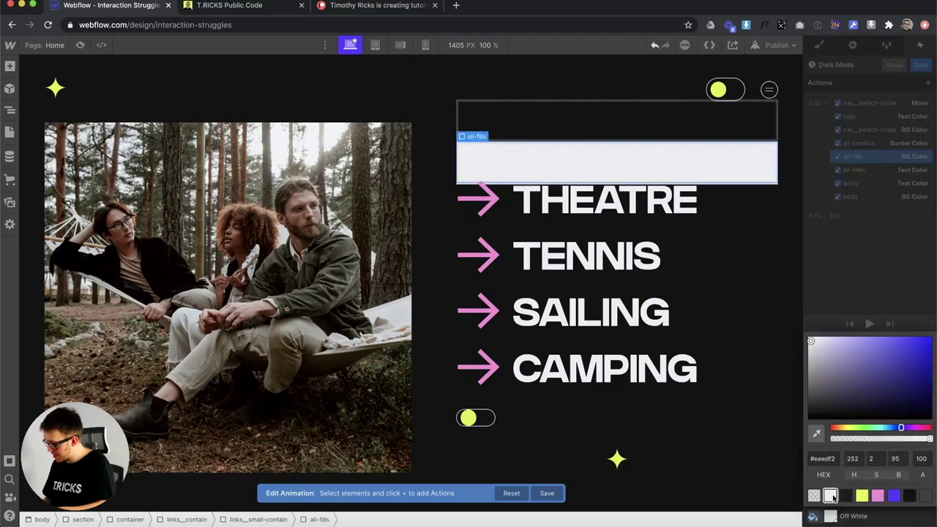
pyautogui.click(852, 236)
# Change the all-links Text Color action in Dark Mode to the Off White swatch
pyautogui.click(853, 170)
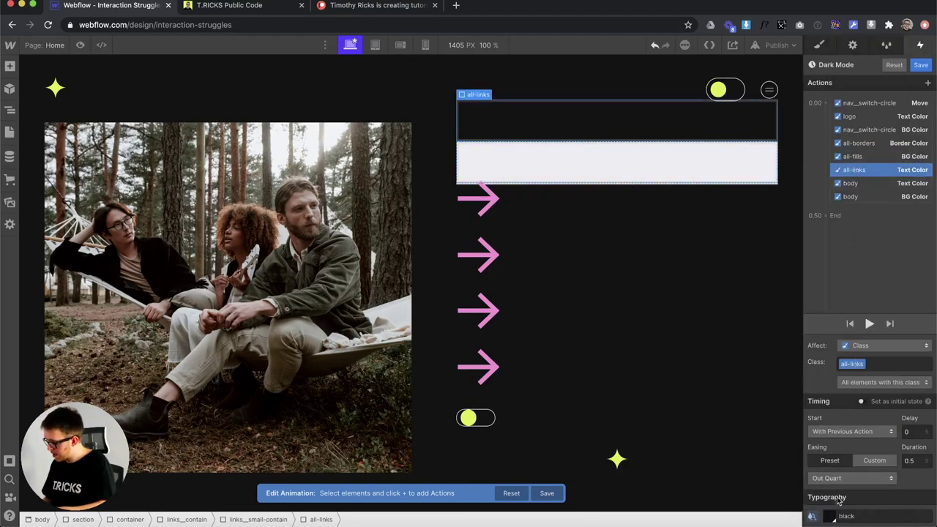
pyautogui.click(831, 516)
pyautogui.click(830, 495)
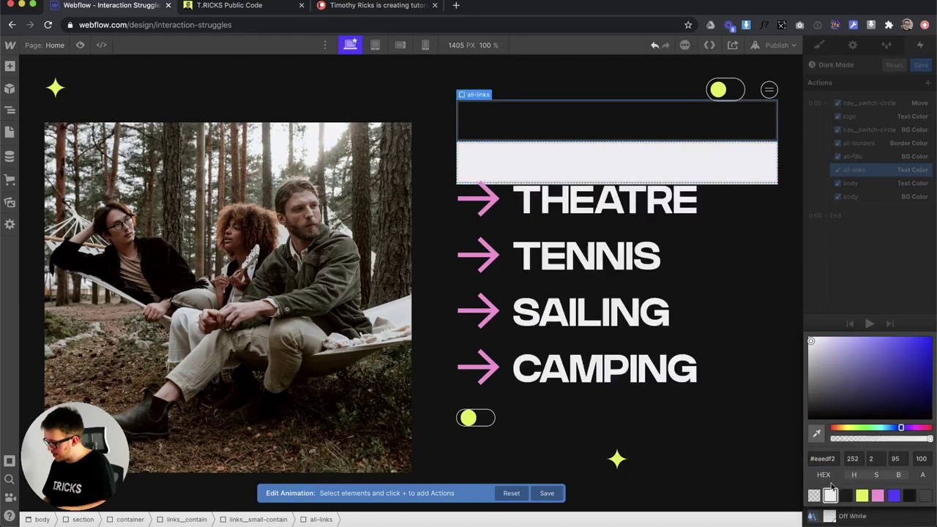
pyautogui.click(845, 191)
# Change the body Text Color action in Dark Mode to the Off White swatch
pyautogui.click(855, 184)
pyautogui.click(831, 516)
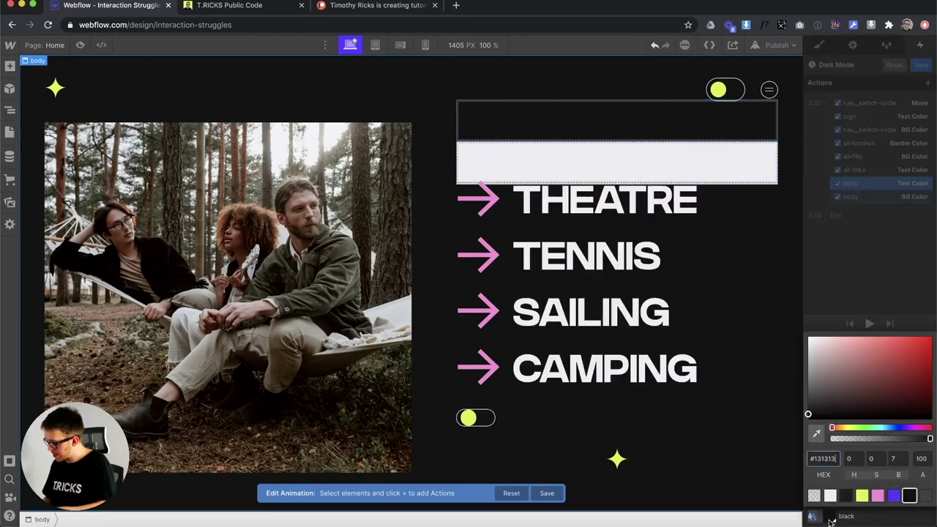
pyautogui.click(830, 495)
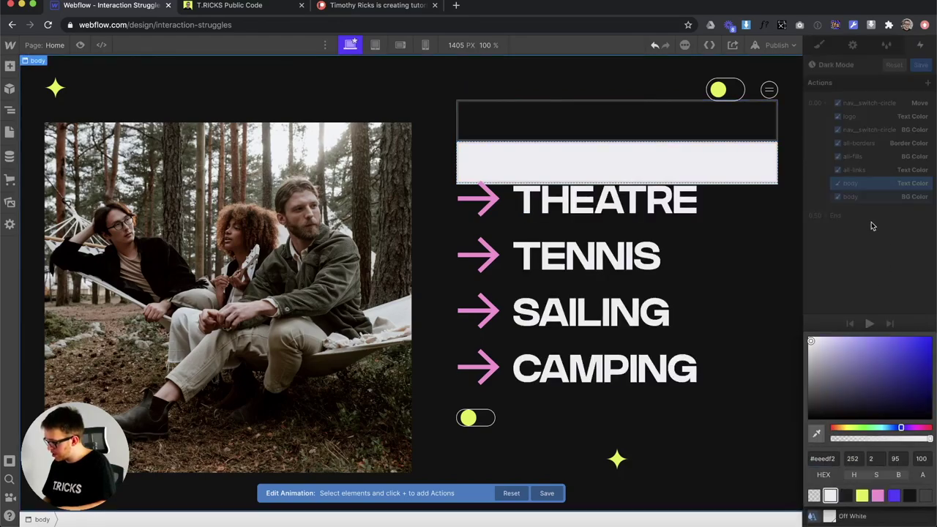
pyautogui.click(871, 210)
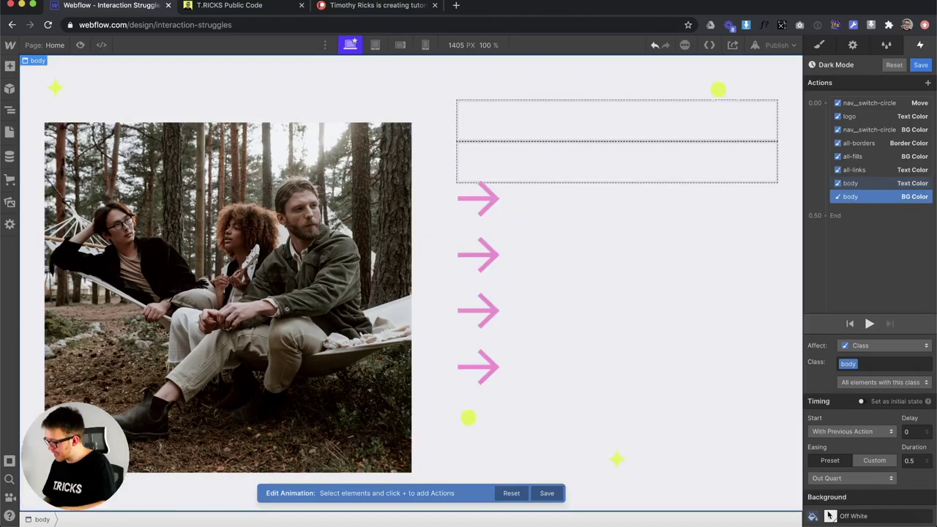
# Change the body BG Color action to the black swatch, save the Dark Mode animation and close the click trigger settings
pyautogui.click(830, 516)
pyautogui.click(907, 495)
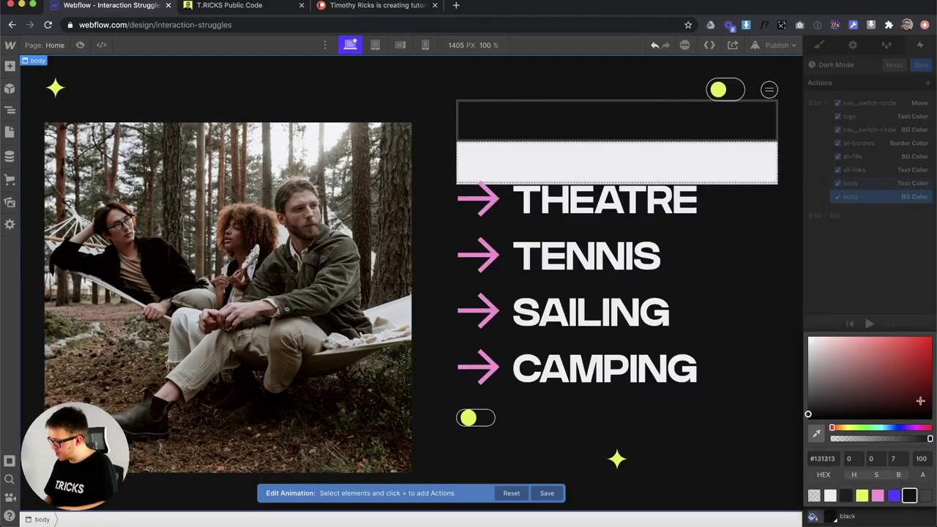
pyautogui.click(882, 258)
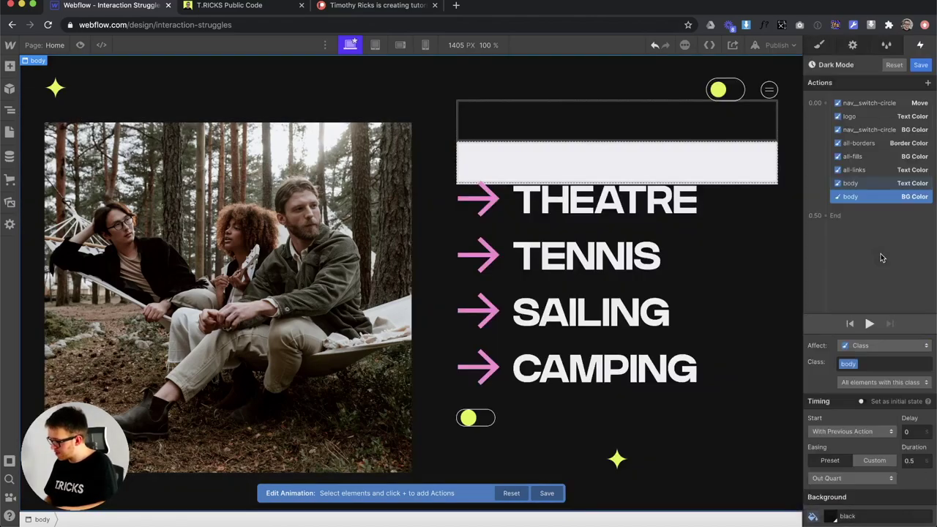
pyautogui.click(920, 64)
pyautogui.click(925, 82)
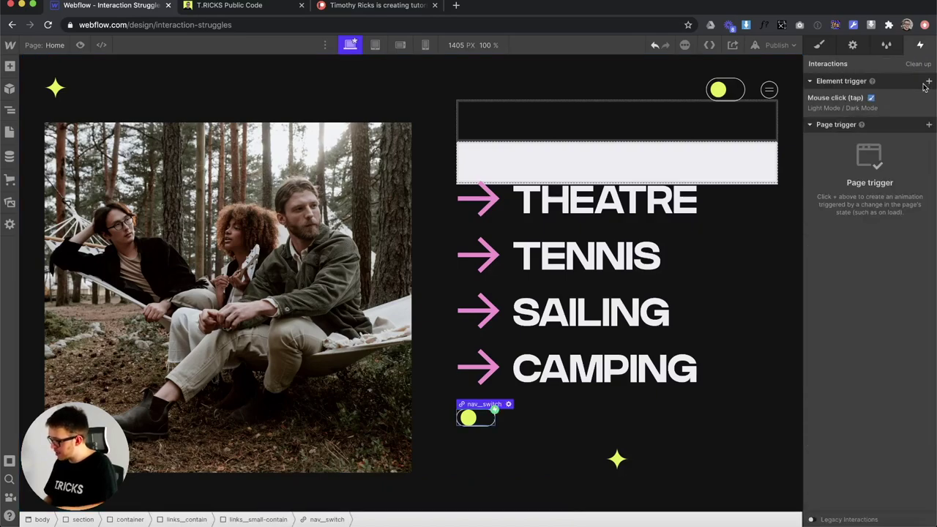
# Delete the all-links, all-fills and all-borders helper divs from links__small-contain
pyautogui.click(593, 155)
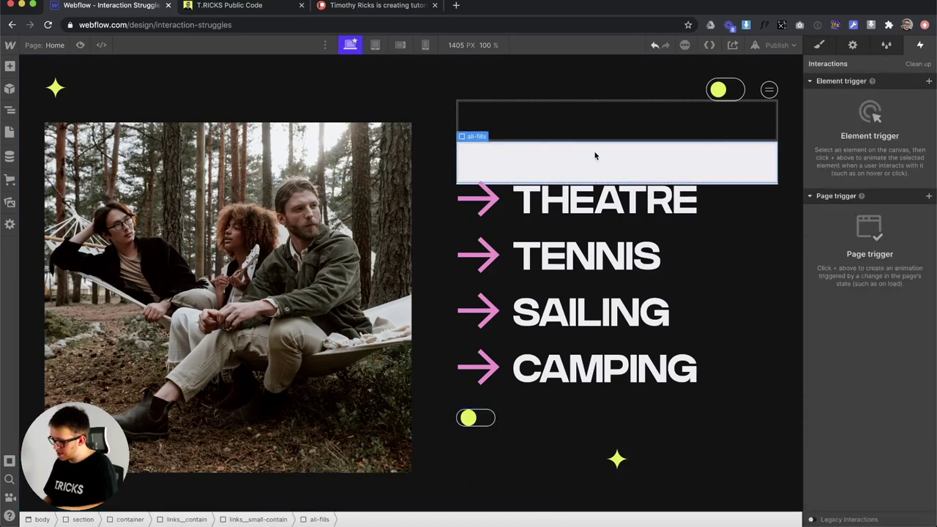
pyautogui.click(10, 111)
pyautogui.click(81, 182)
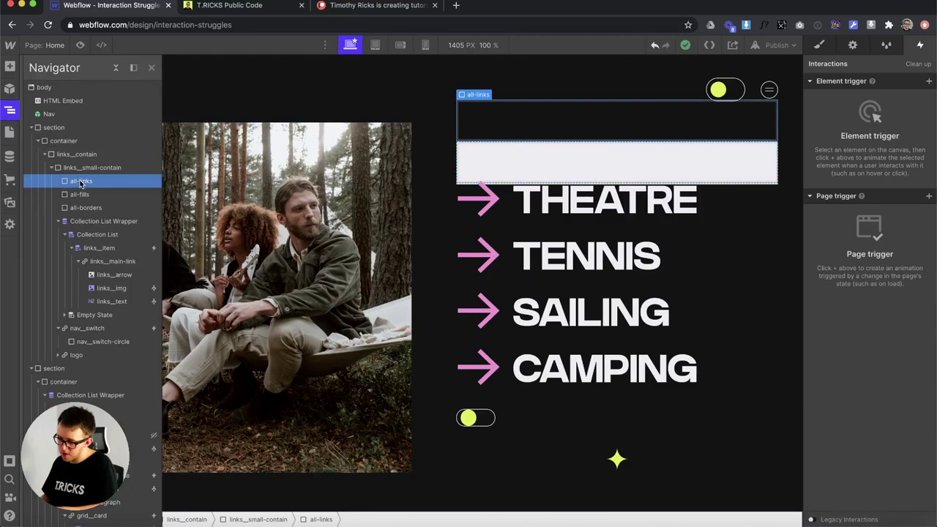
pyautogui.press('Delete')
pyautogui.press('Delete')
pyautogui.press('Delete')
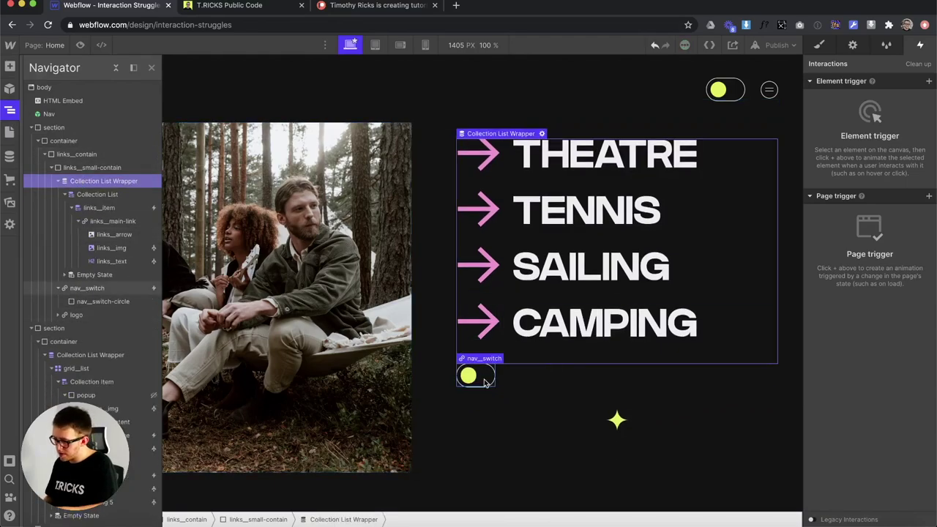
# Delete the duplicate nav__switch and logo elements below the collection list in links__small-contain
pyautogui.press('z')
pyautogui.click(472, 375)
pyautogui.press('Delete')
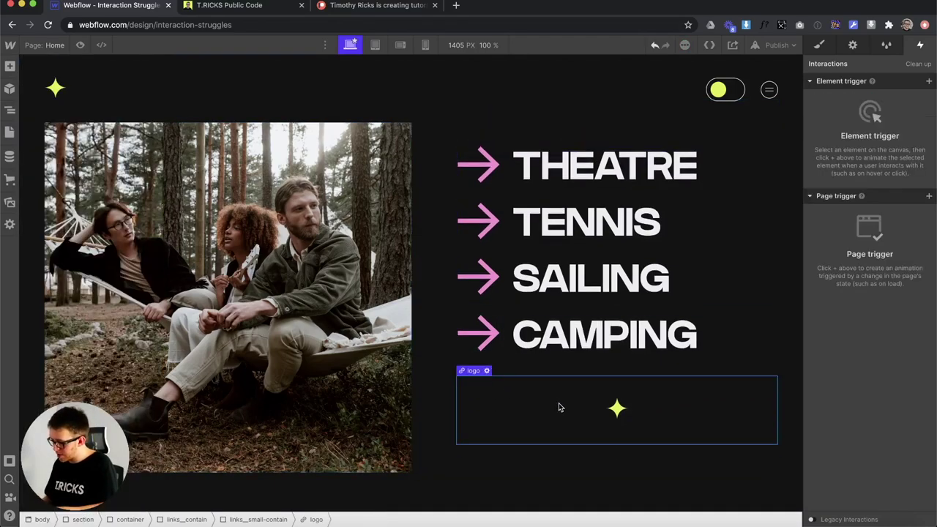
pyautogui.press('Delete')
pyautogui.click(492, 164)
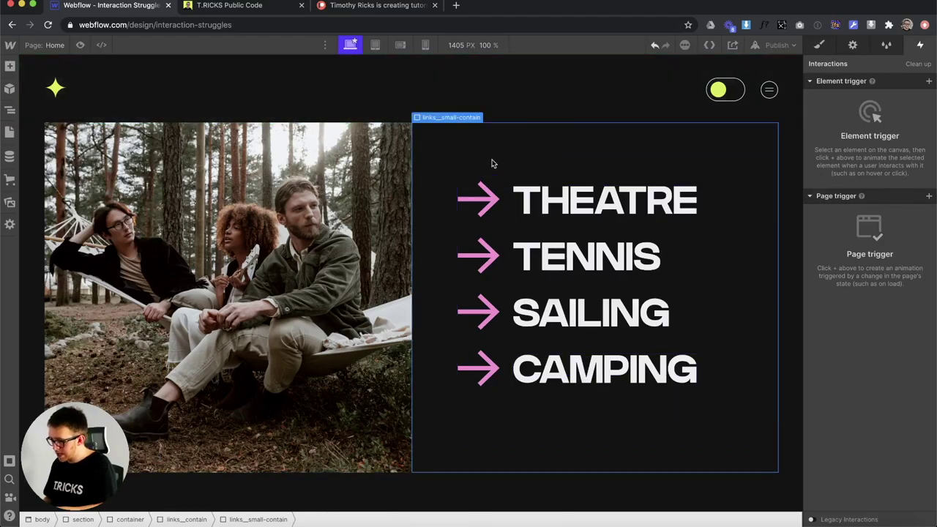
# Preview the page and test the nav switch in the hero, around the image grid and at the Sailing section
pyautogui.press('super+shift+p')
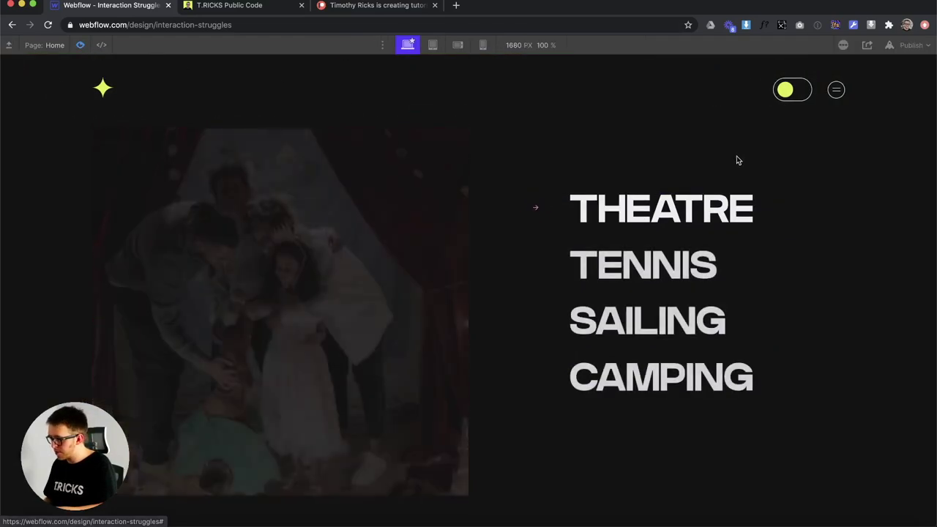
pyautogui.click(793, 91)
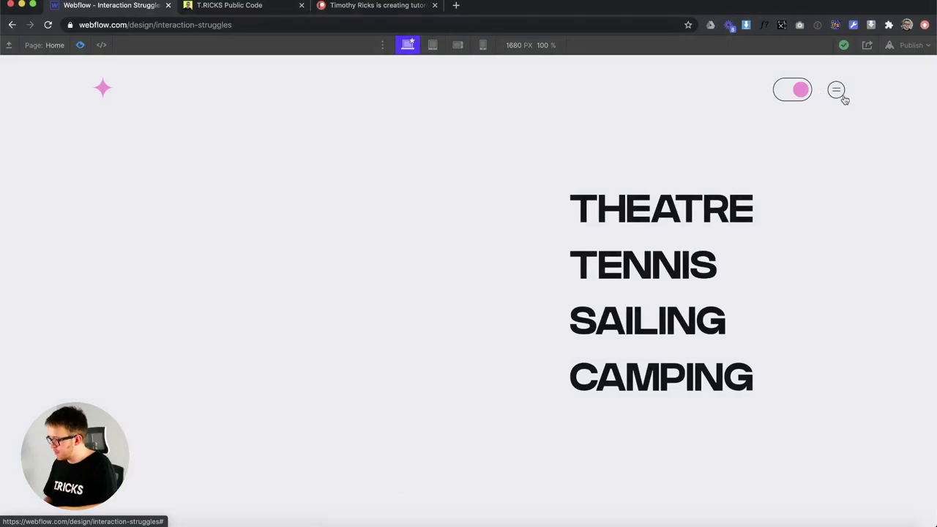
pyautogui.scroll(-10, 769, 222)
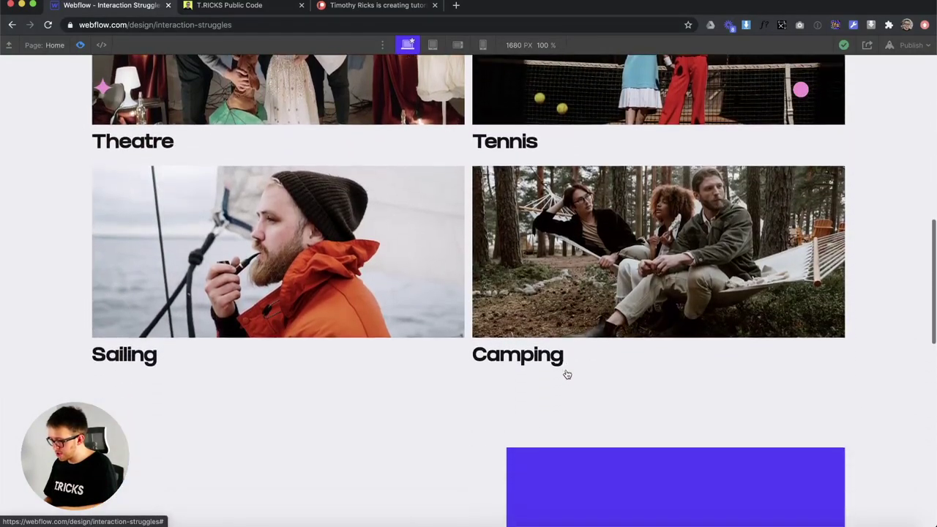
pyautogui.scroll(-1, 567, 374)
pyautogui.click(795, 90)
pyautogui.click(794, 89)
pyautogui.scroll(-5, 795, 141)
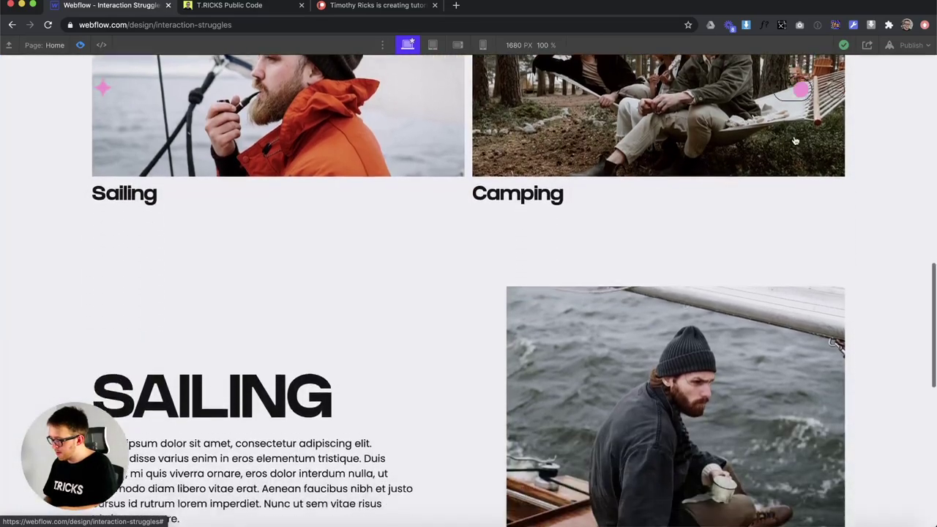
pyautogui.click(800, 93)
pyautogui.click(799, 93)
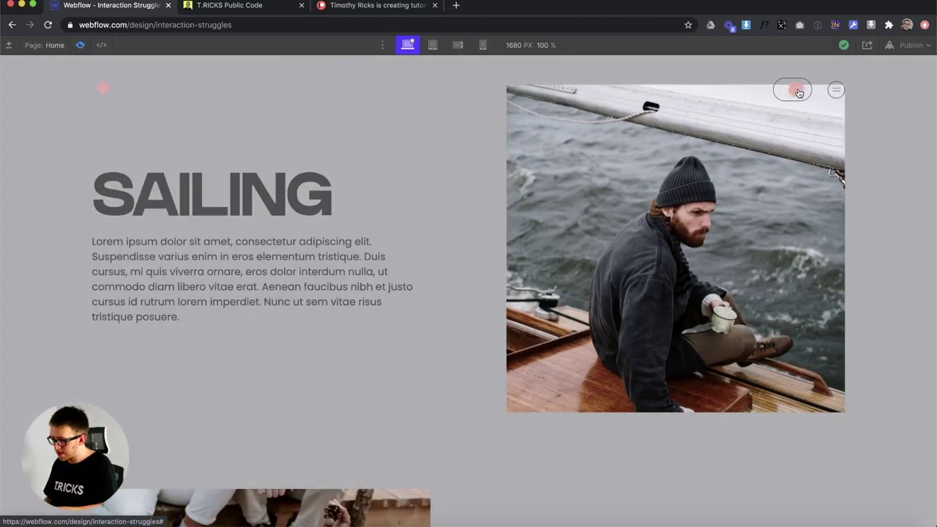
# Test the nav switch repeatedly at the Camping section and check the page's colors back up to the hero
pyautogui.scroll(-5, 728, 311)
pyautogui.click(793, 90)
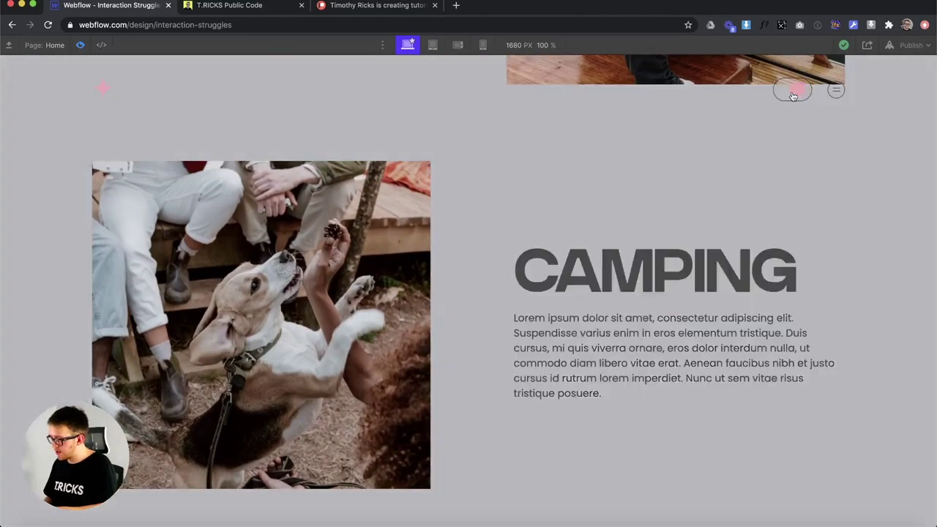
pyautogui.click(793, 91)
pyautogui.click(792, 92)
pyautogui.click(792, 92)
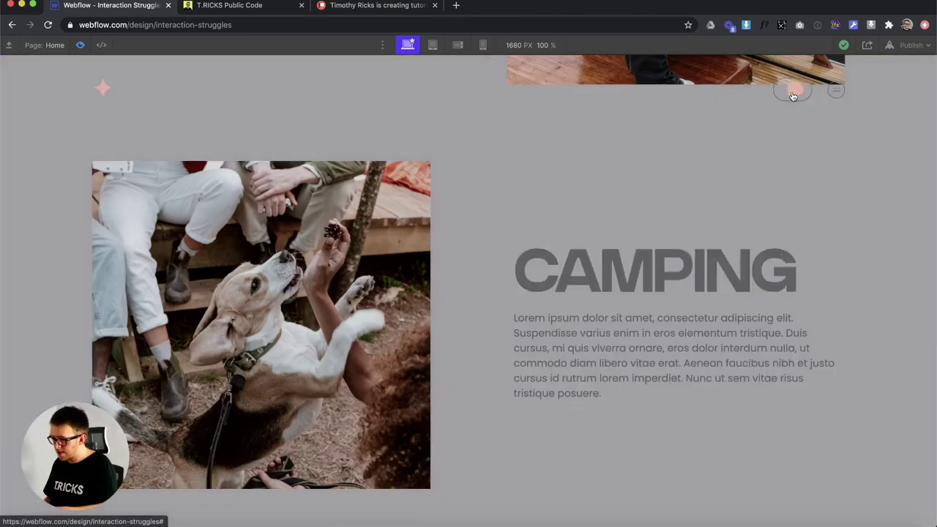
pyautogui.scroll(-10, 726, 195)
pyautogui.scroll(5, 726, 194)
pyautogui.scroll(5, 726, 195)
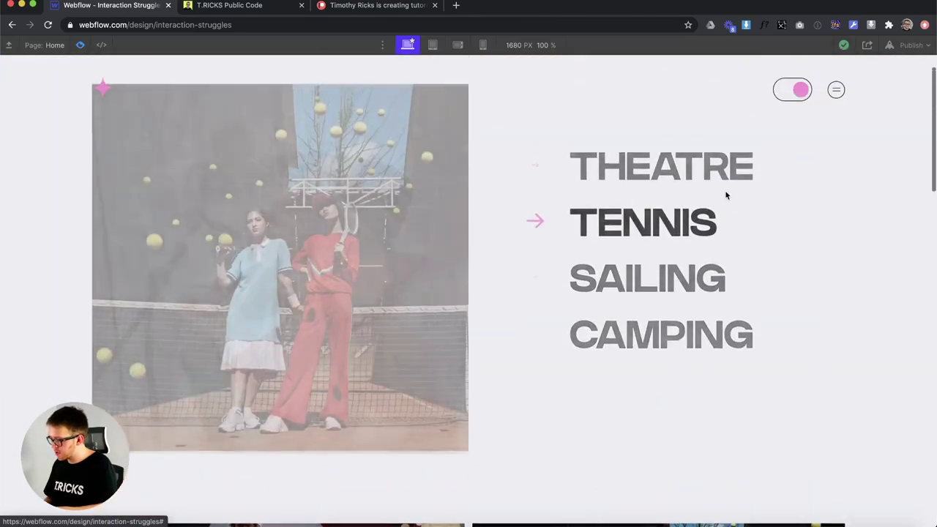
# Toggle the nav switch several times at the hero links to check both color mode transitions
pyautogui.click(785, 93)
pyautogui.click(786, 94)
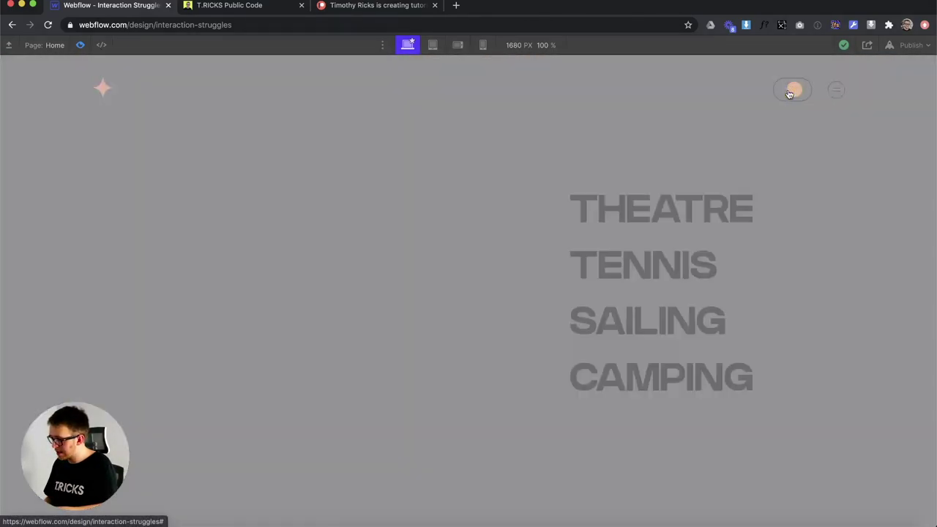
pyautogui.click(788, 93)
pyautogui.click(788, 94)
pyautogui.click(789, 91)
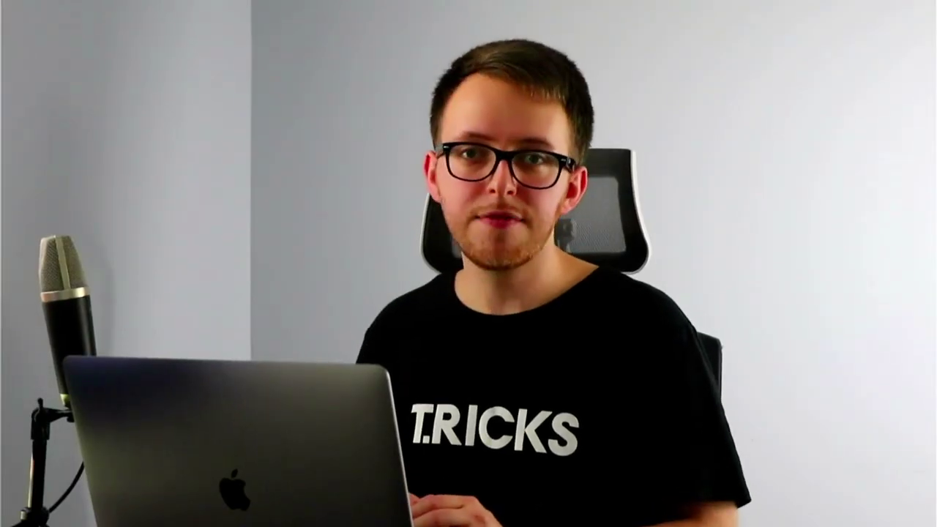